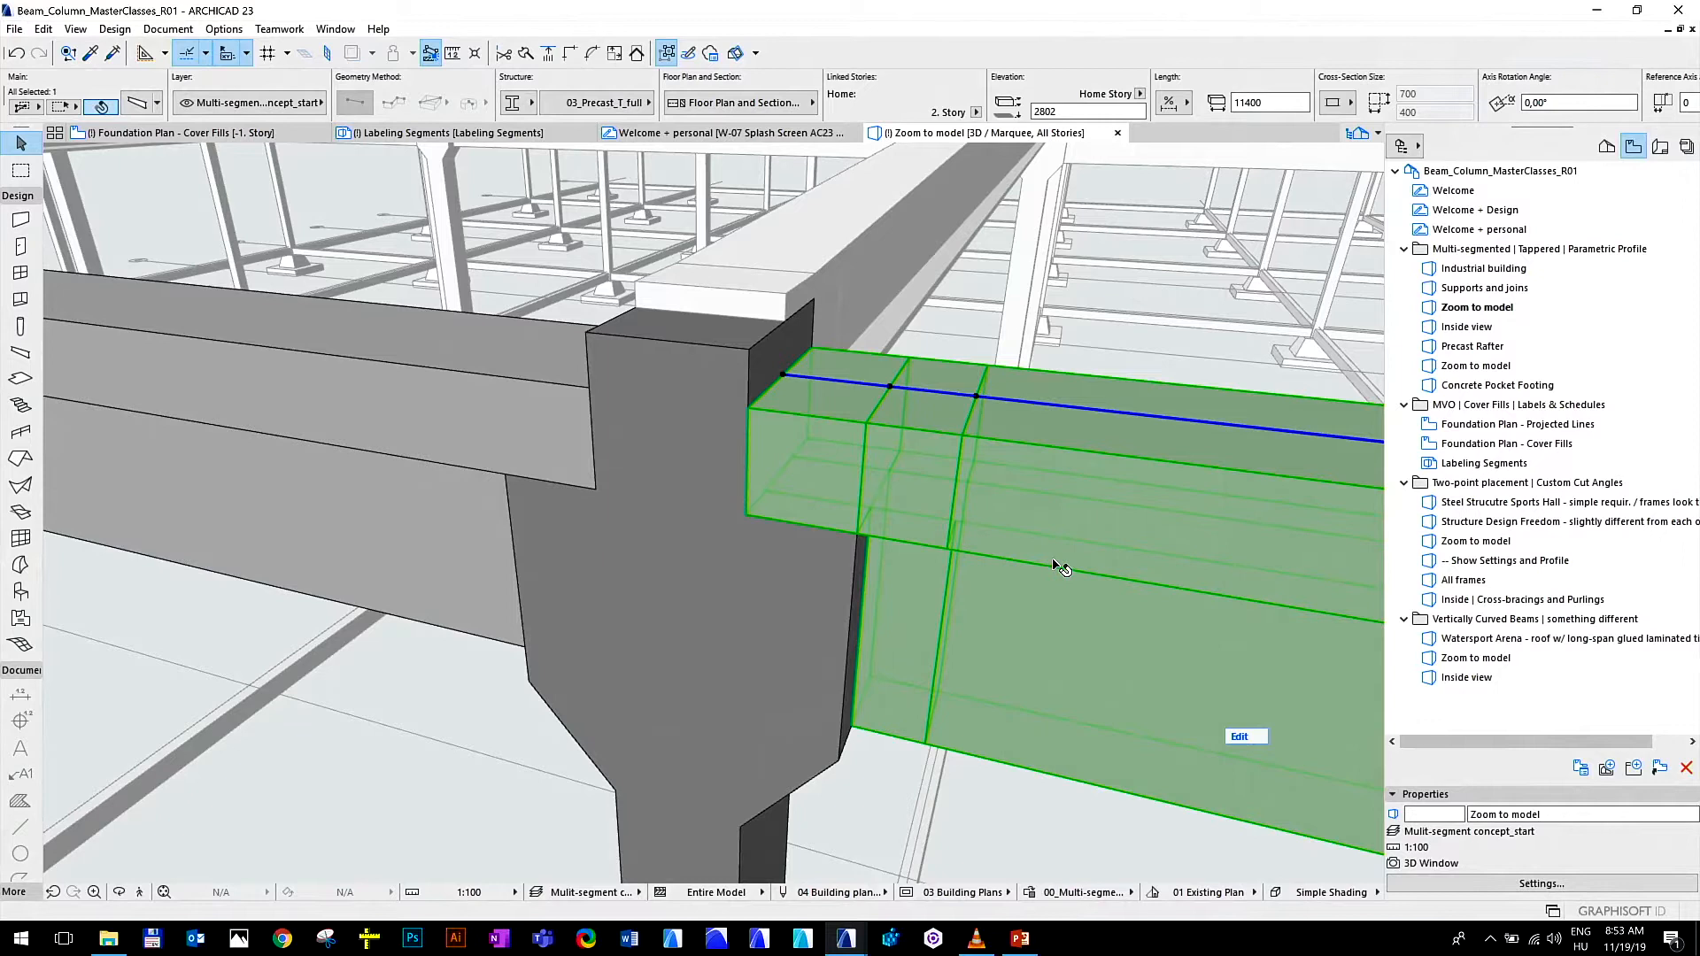
Edit the precast beam's segments and stretch the 200 mm end segment's bottom depth by about 210 mm above the column bracket
mouse_move(1060, 567)
mouse_move(1021, 708)
left_click(1246, 737)
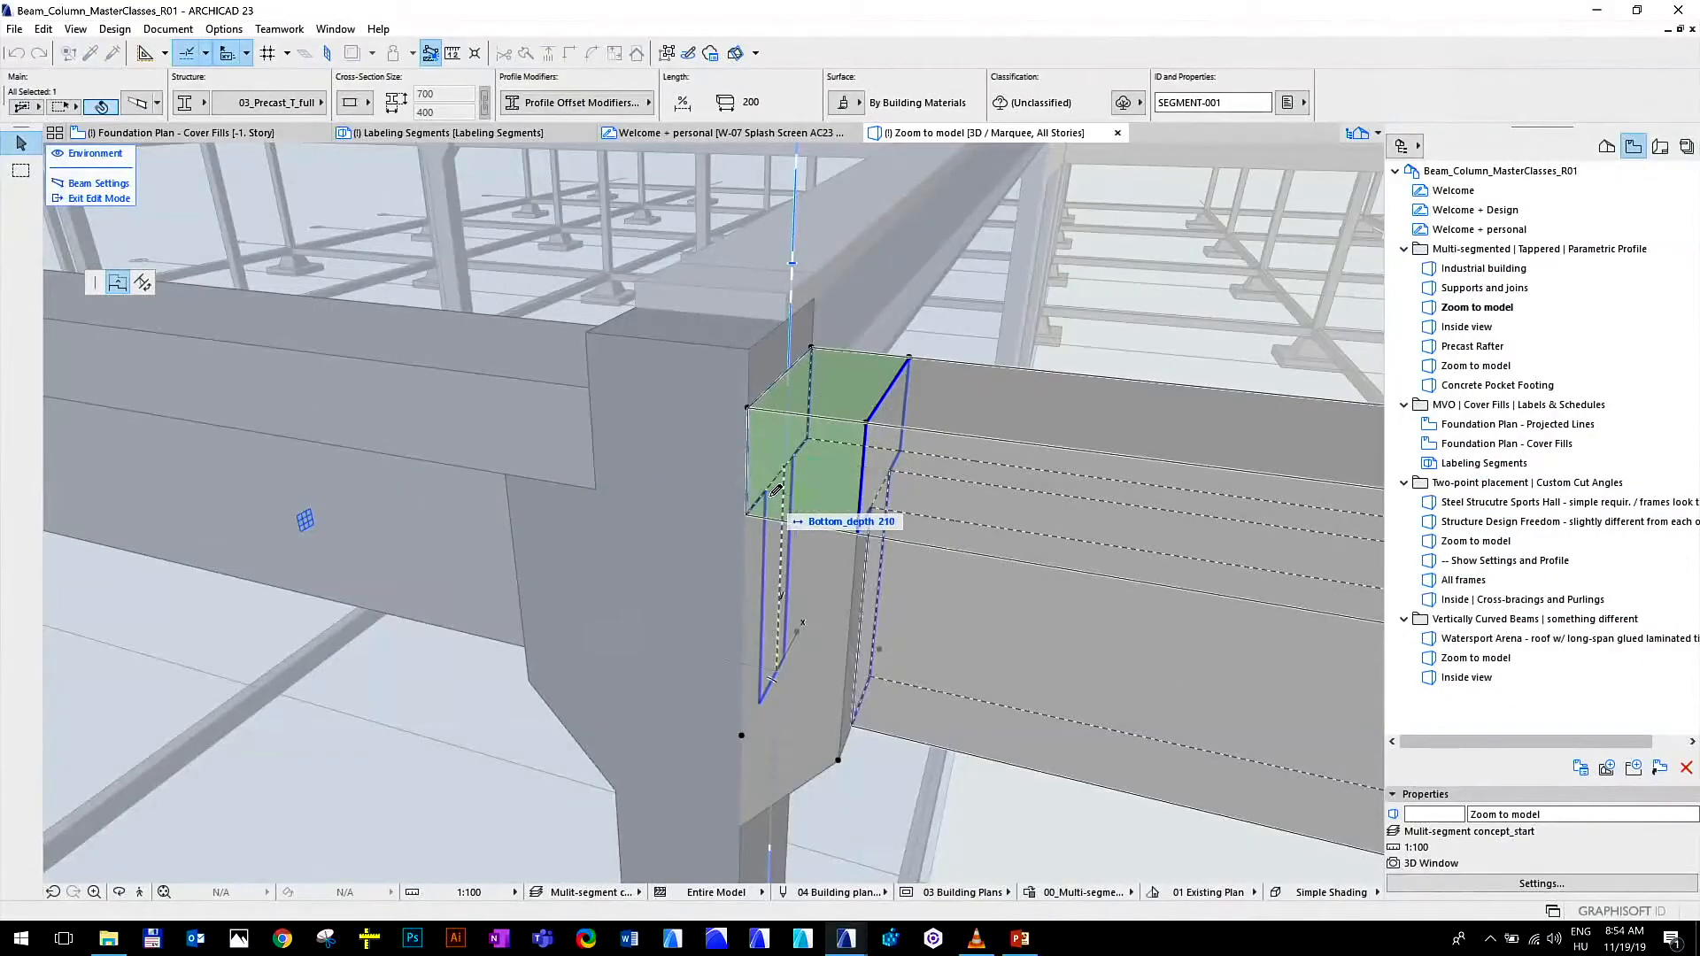
left_click(769, 488)
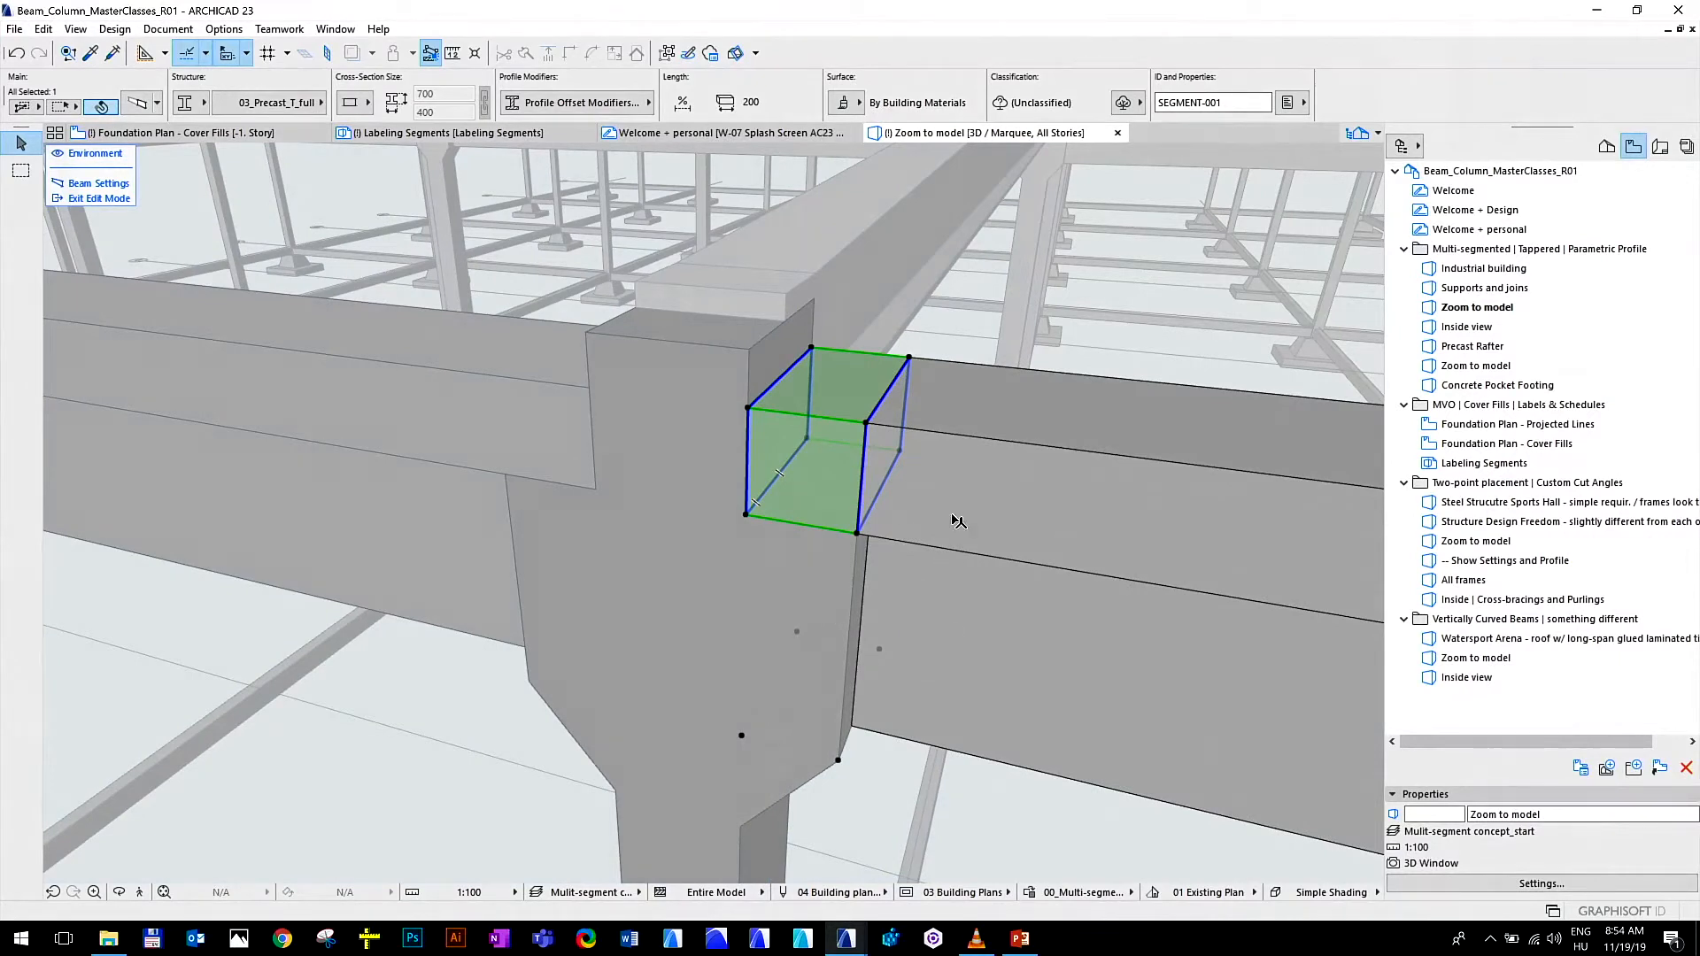
Set the profile's Top_depth to 100 mm at the start of the beam's long main segment
left_click(1073, 502)
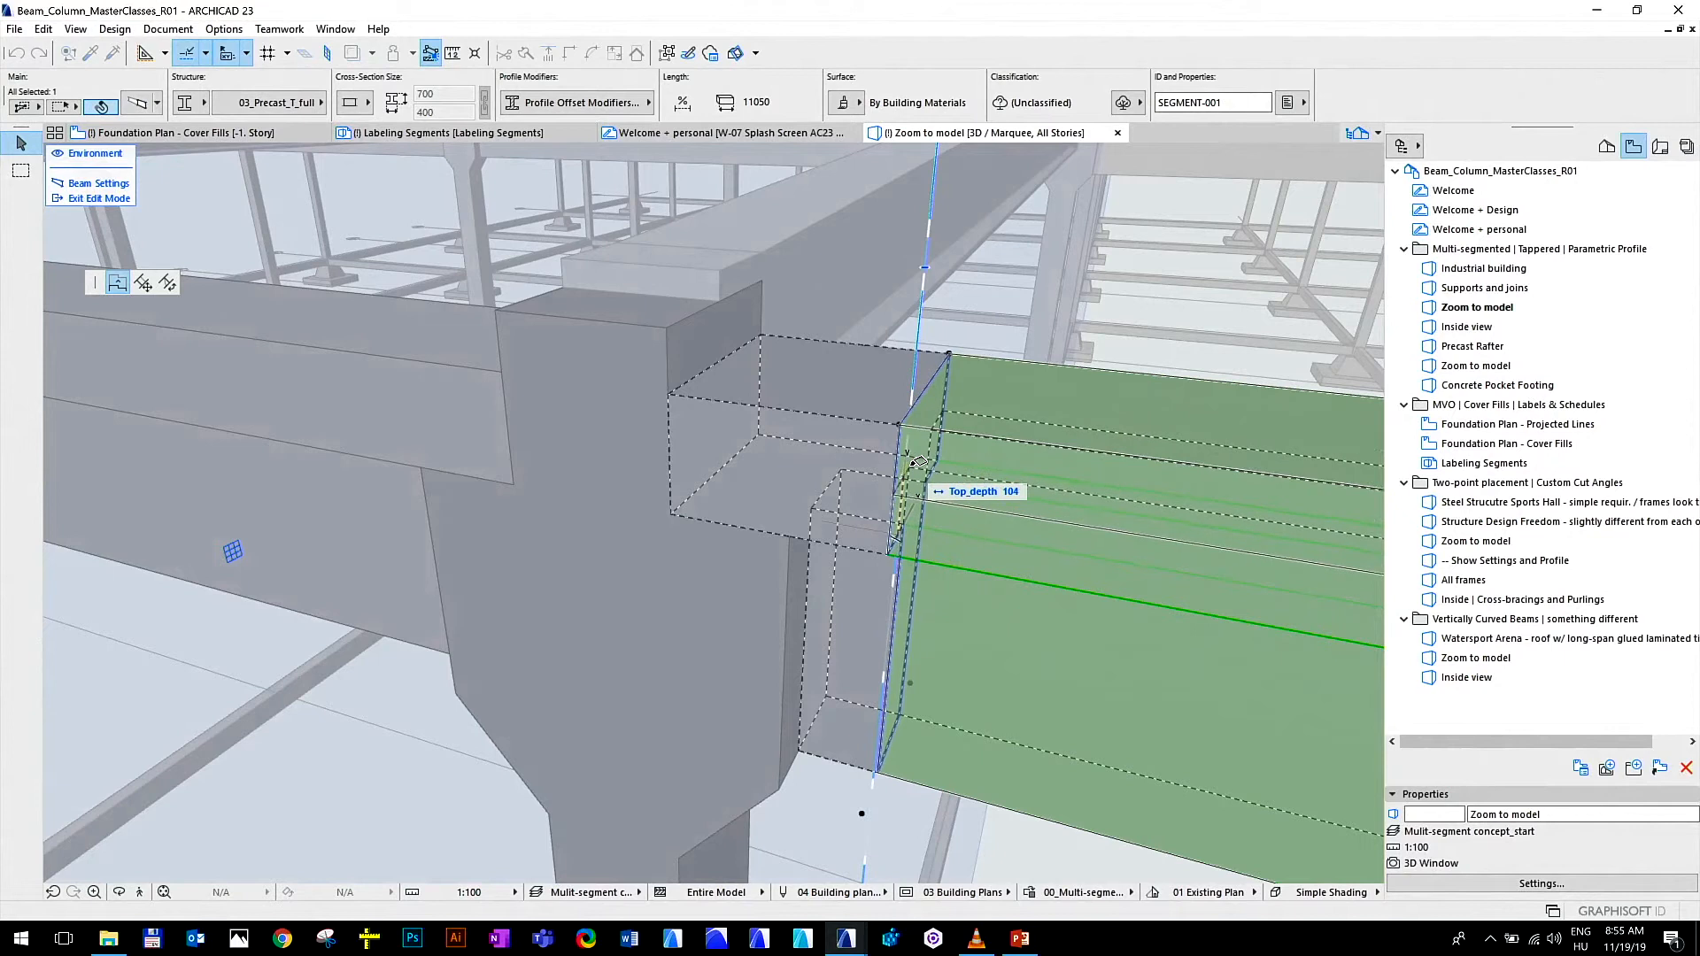
type("100")
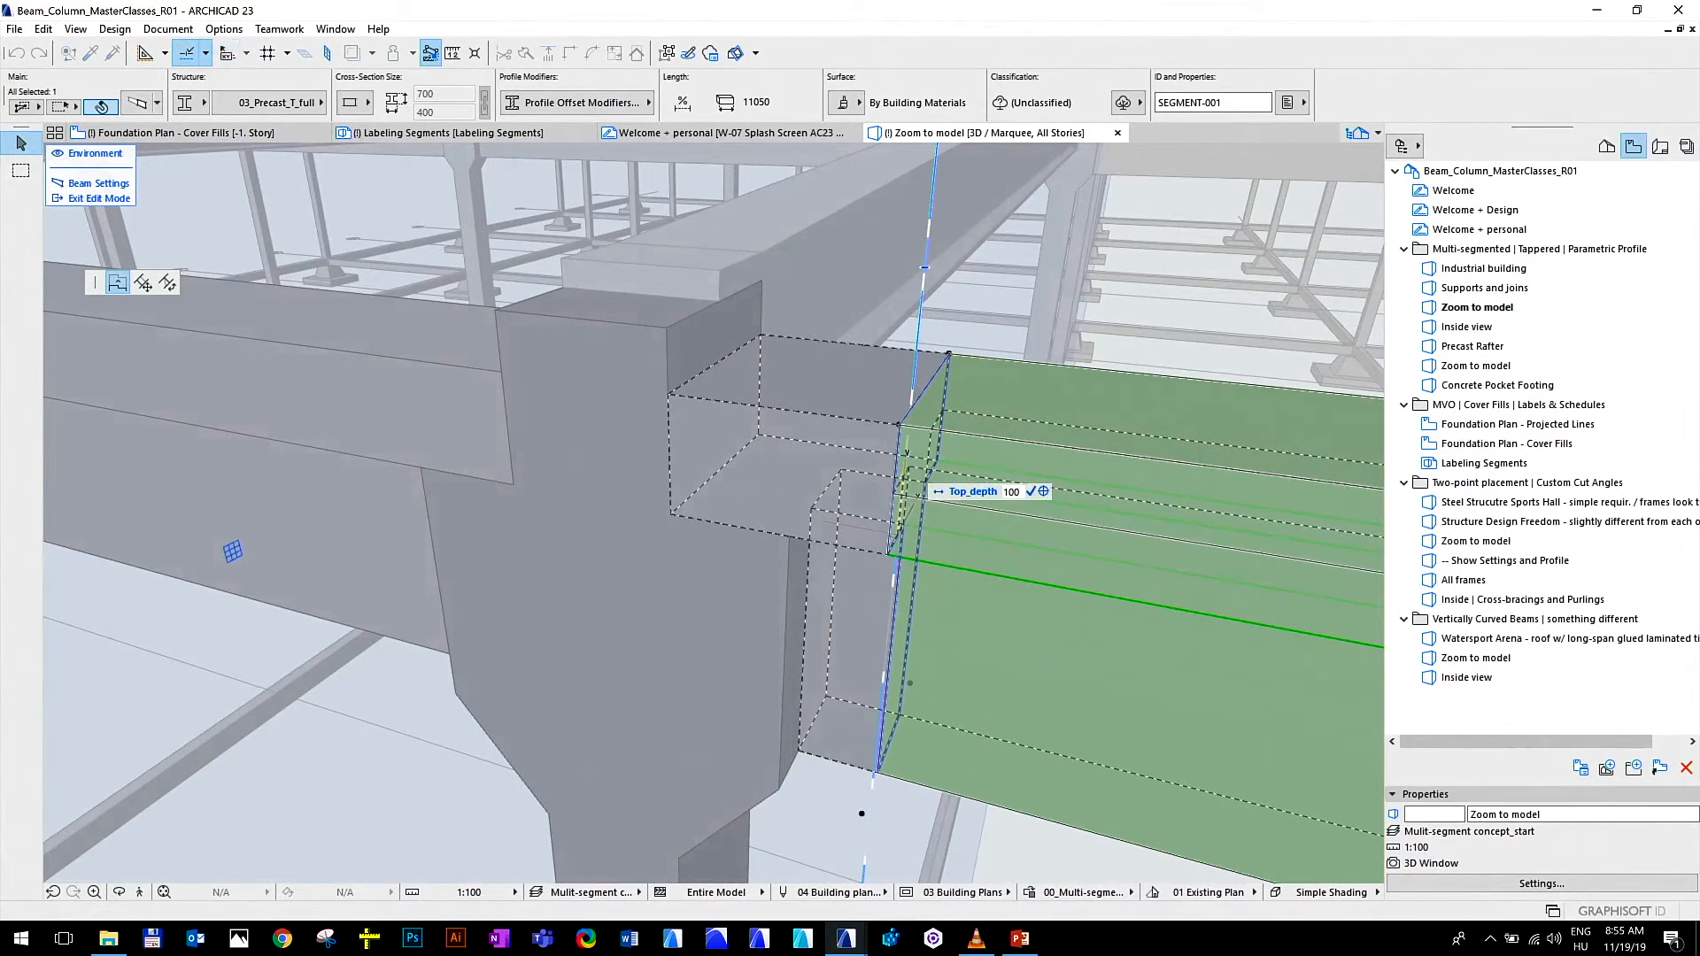
key("Return")
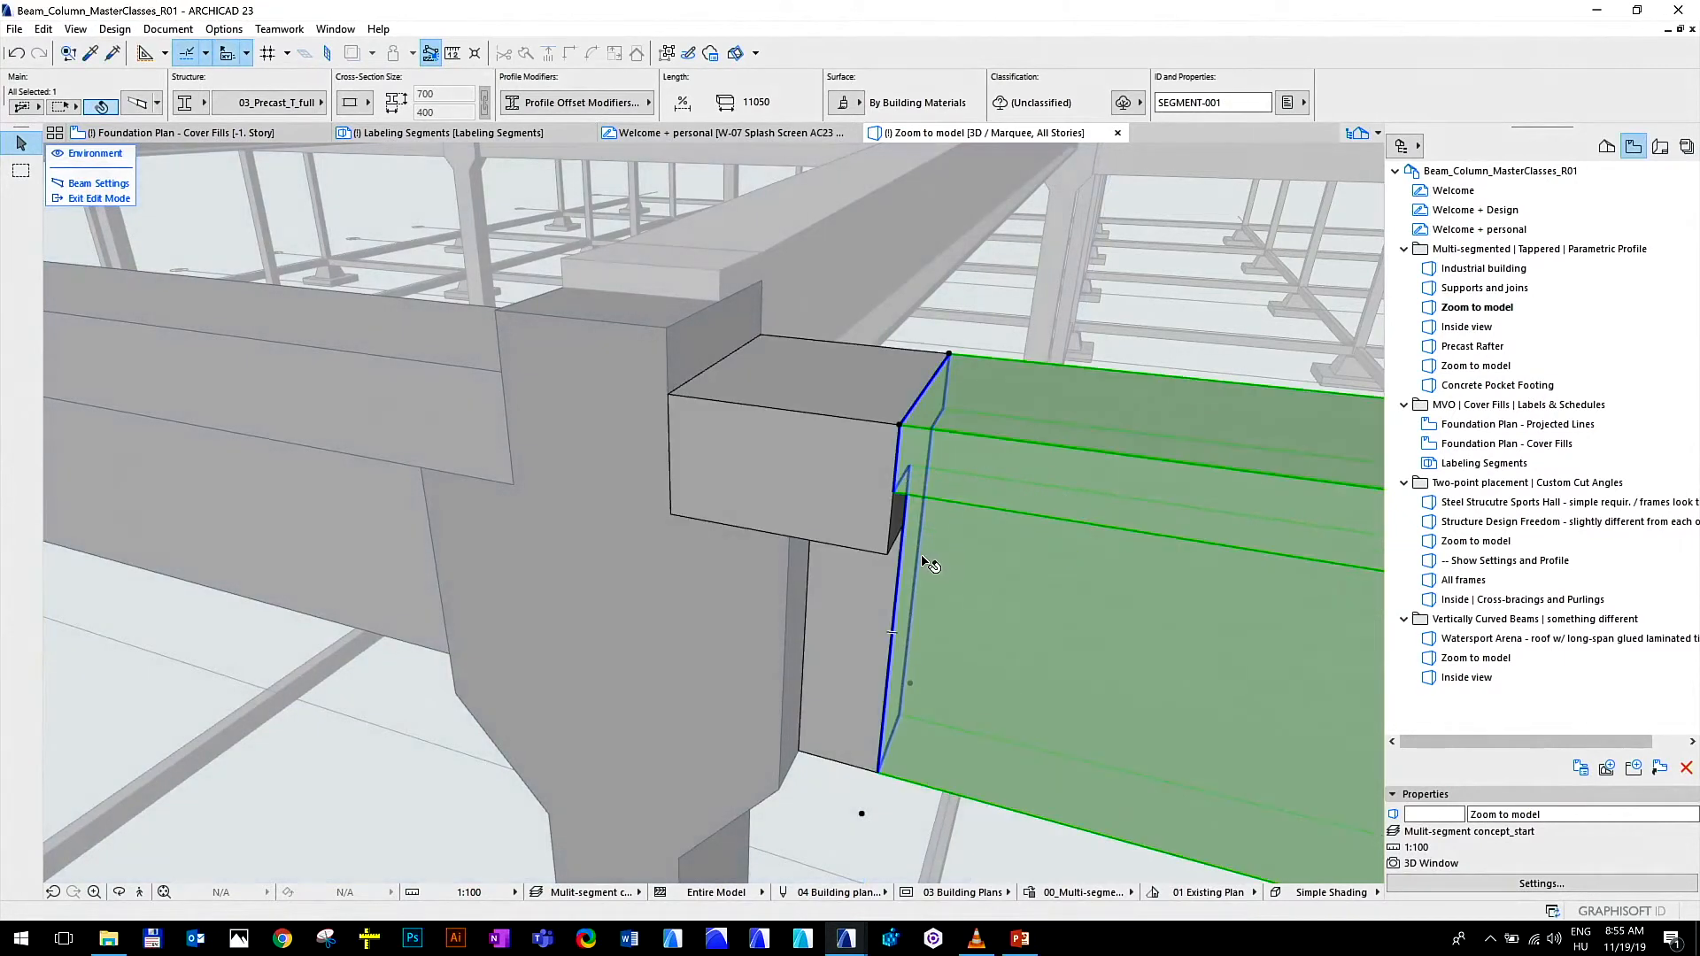
Make the 150 mm transition segment tapered, match its top depth to the main segment at their joint, and finish editing the beam
scroll(895, 571, "down", 1)
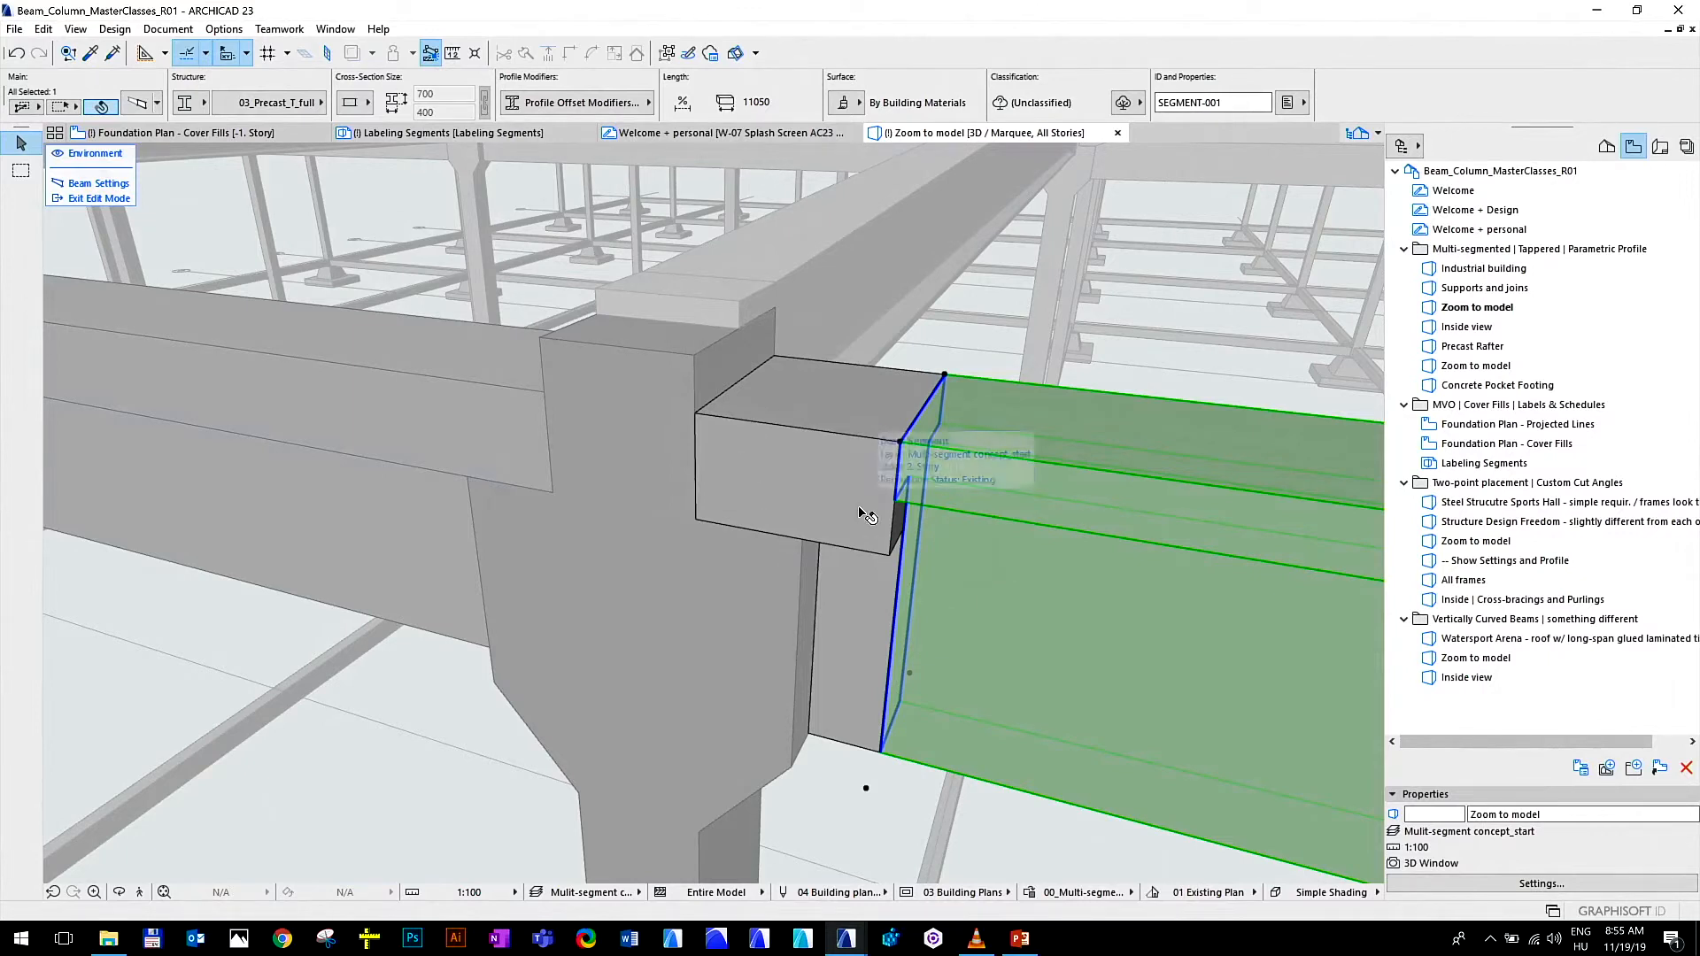
left_click(819, 589)
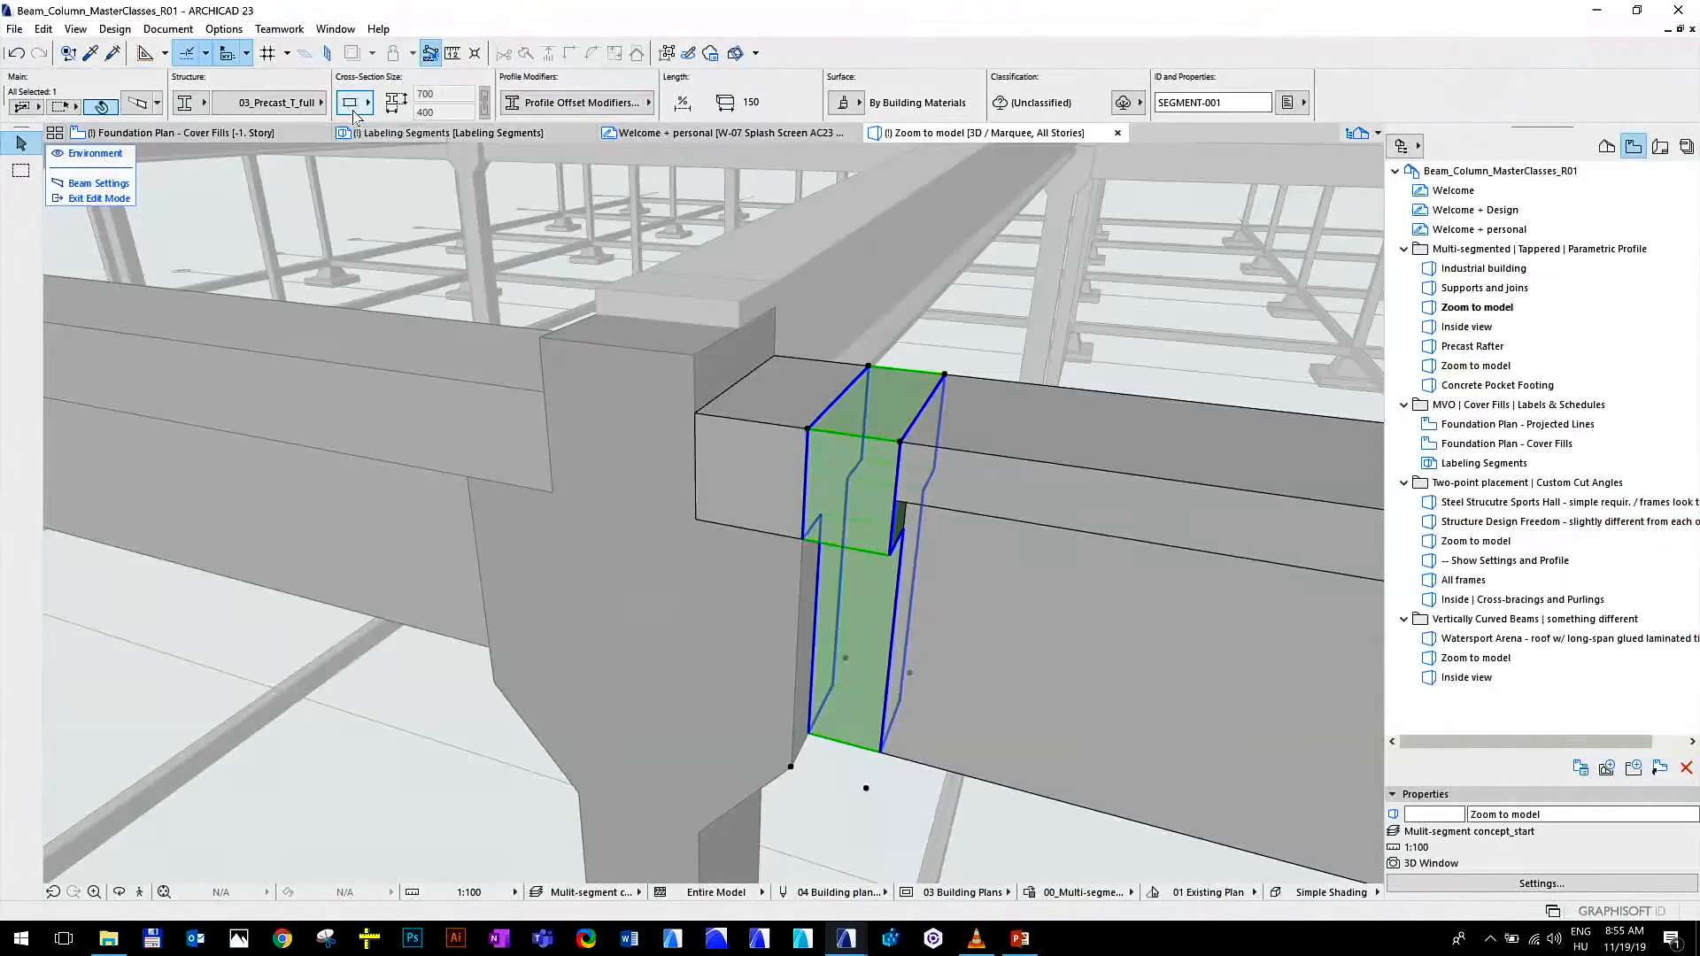
left_click(353, 104)
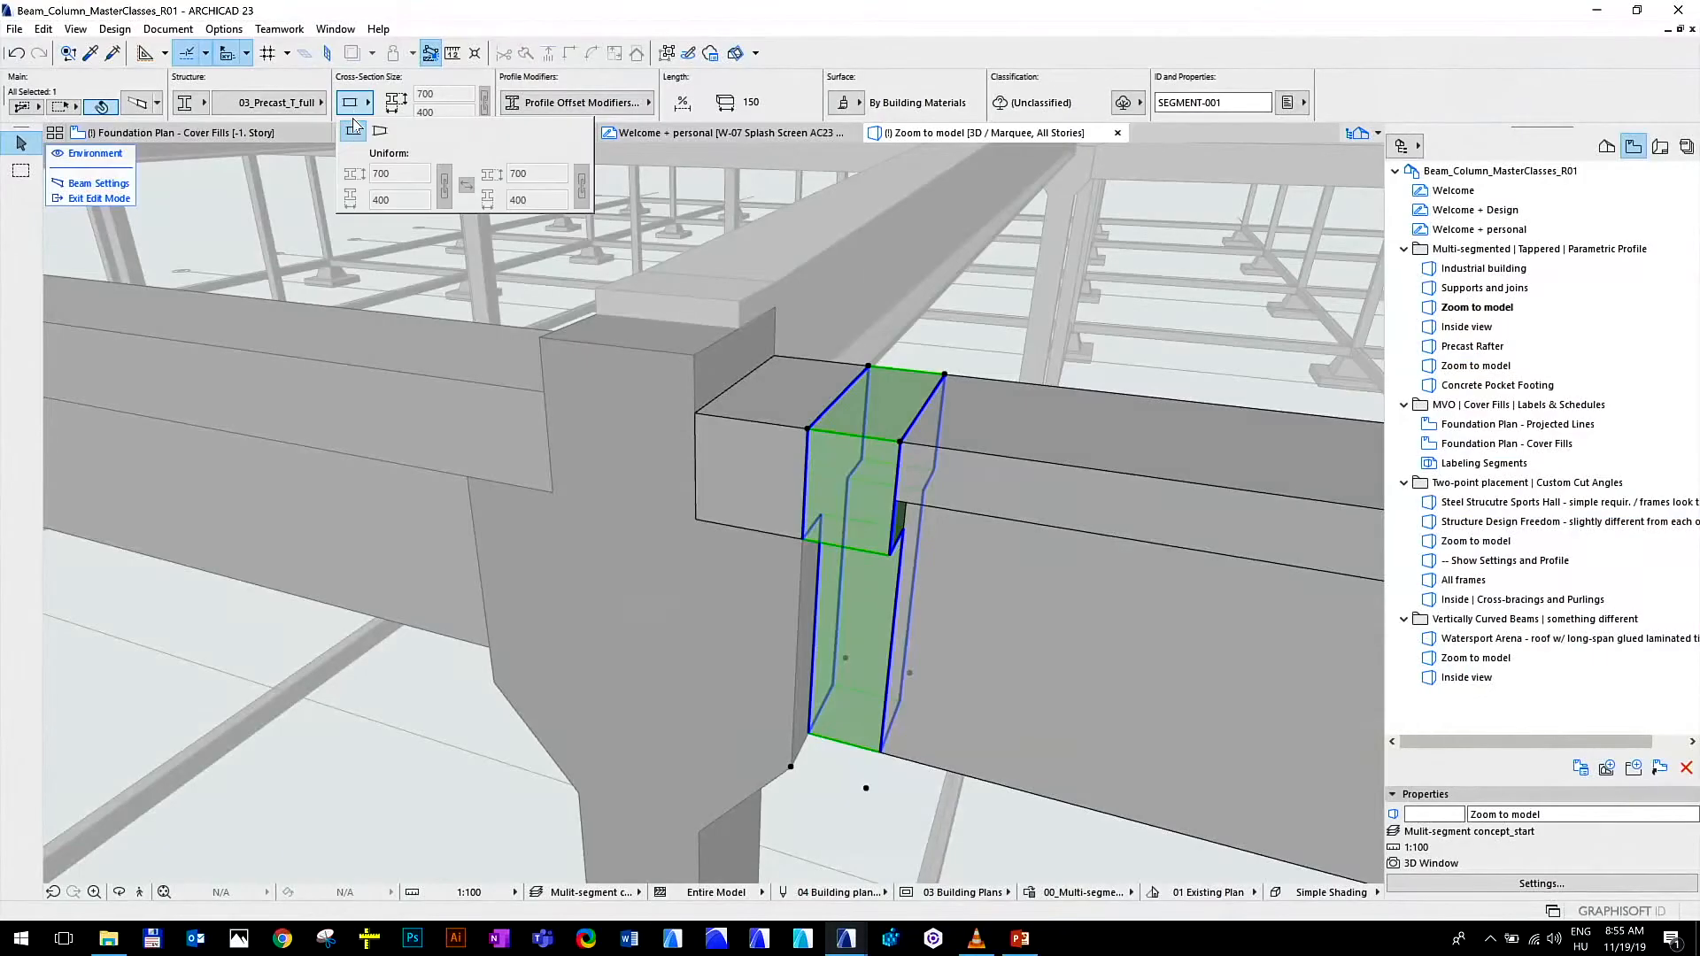
left_click(380, 131)
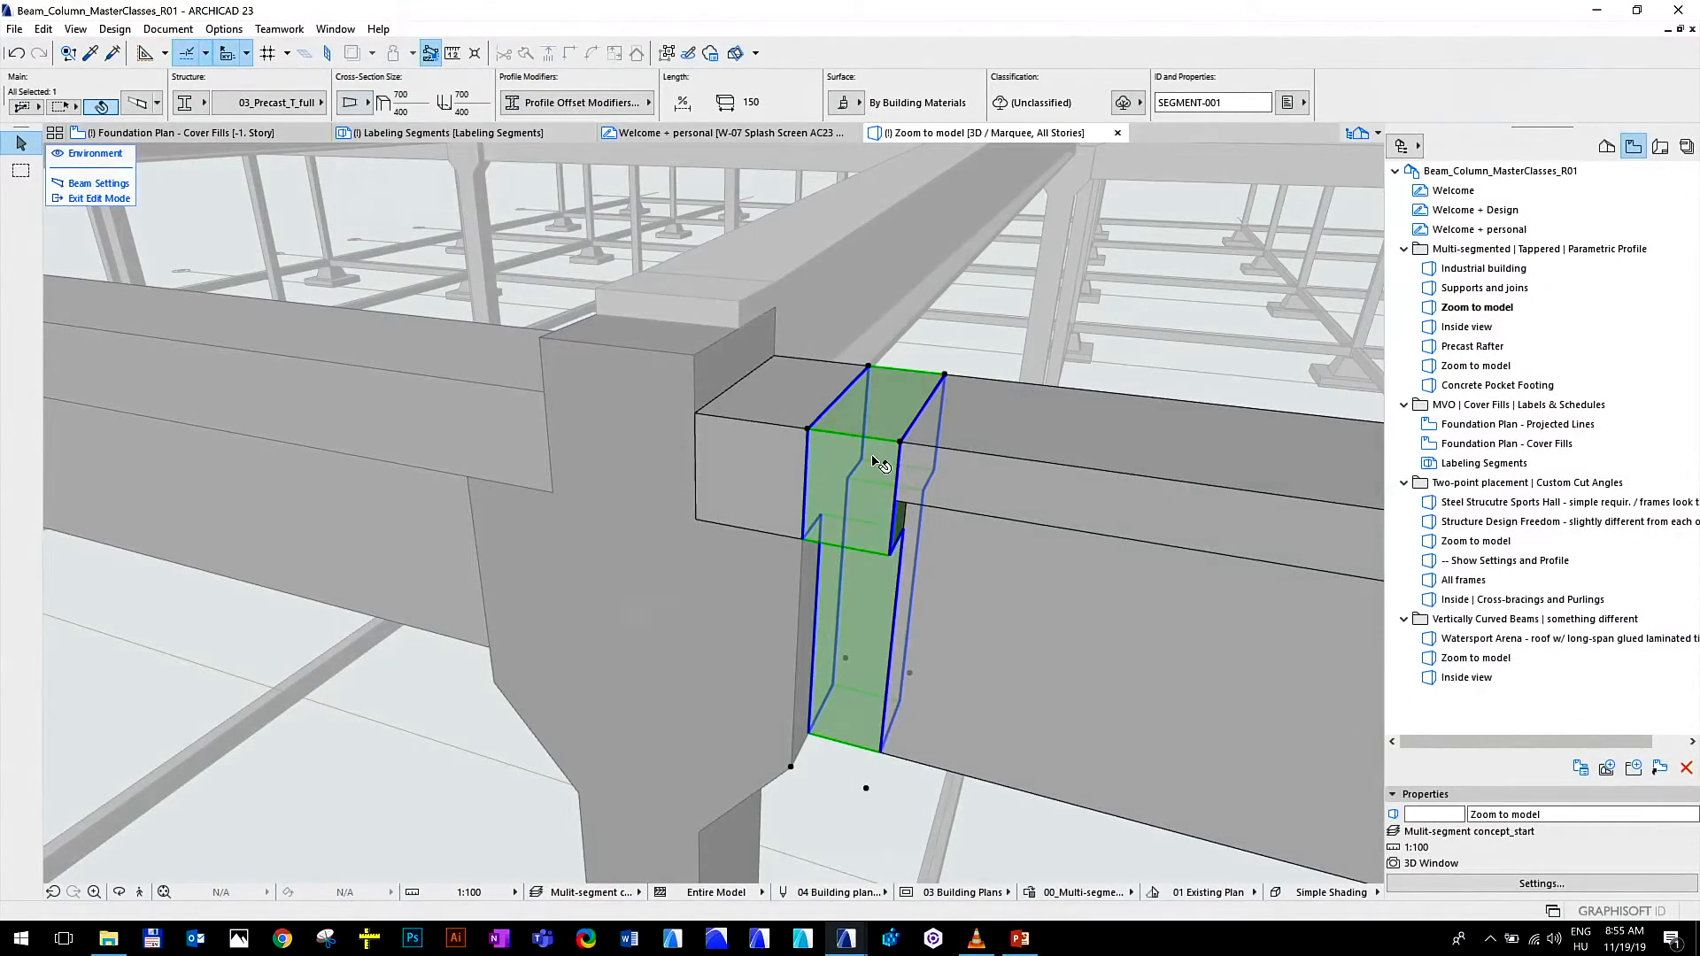
scroll(943, 560, "up", 1)
left_click(891, 547)
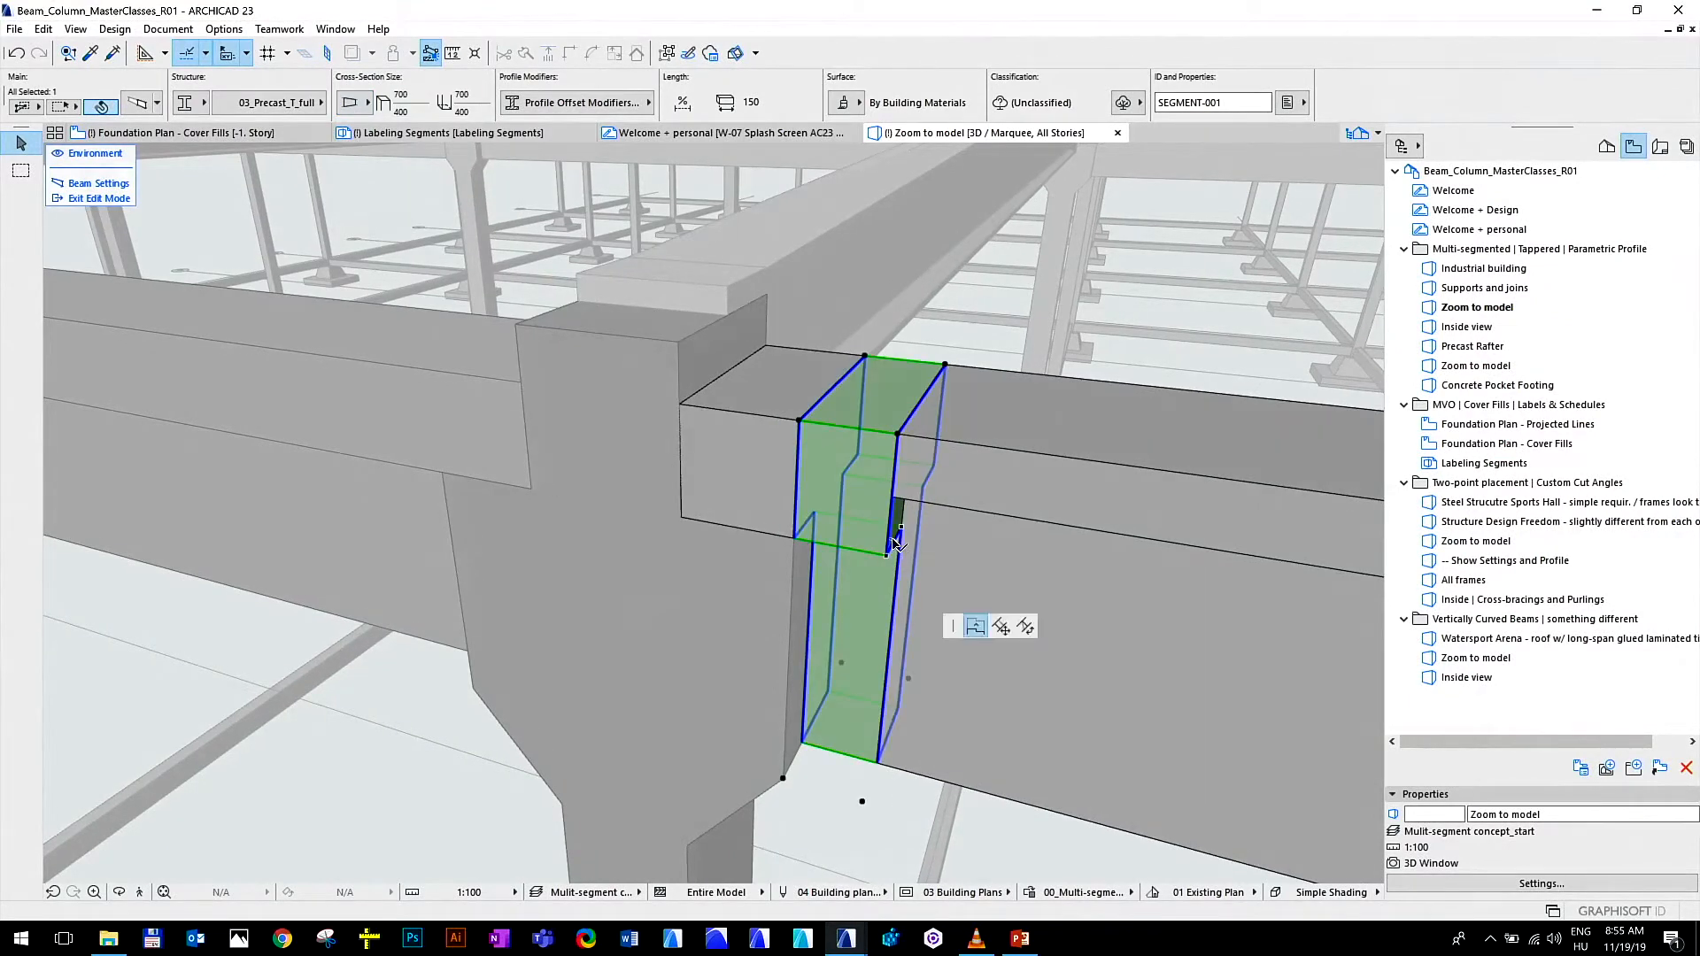
left_click(900, 490)
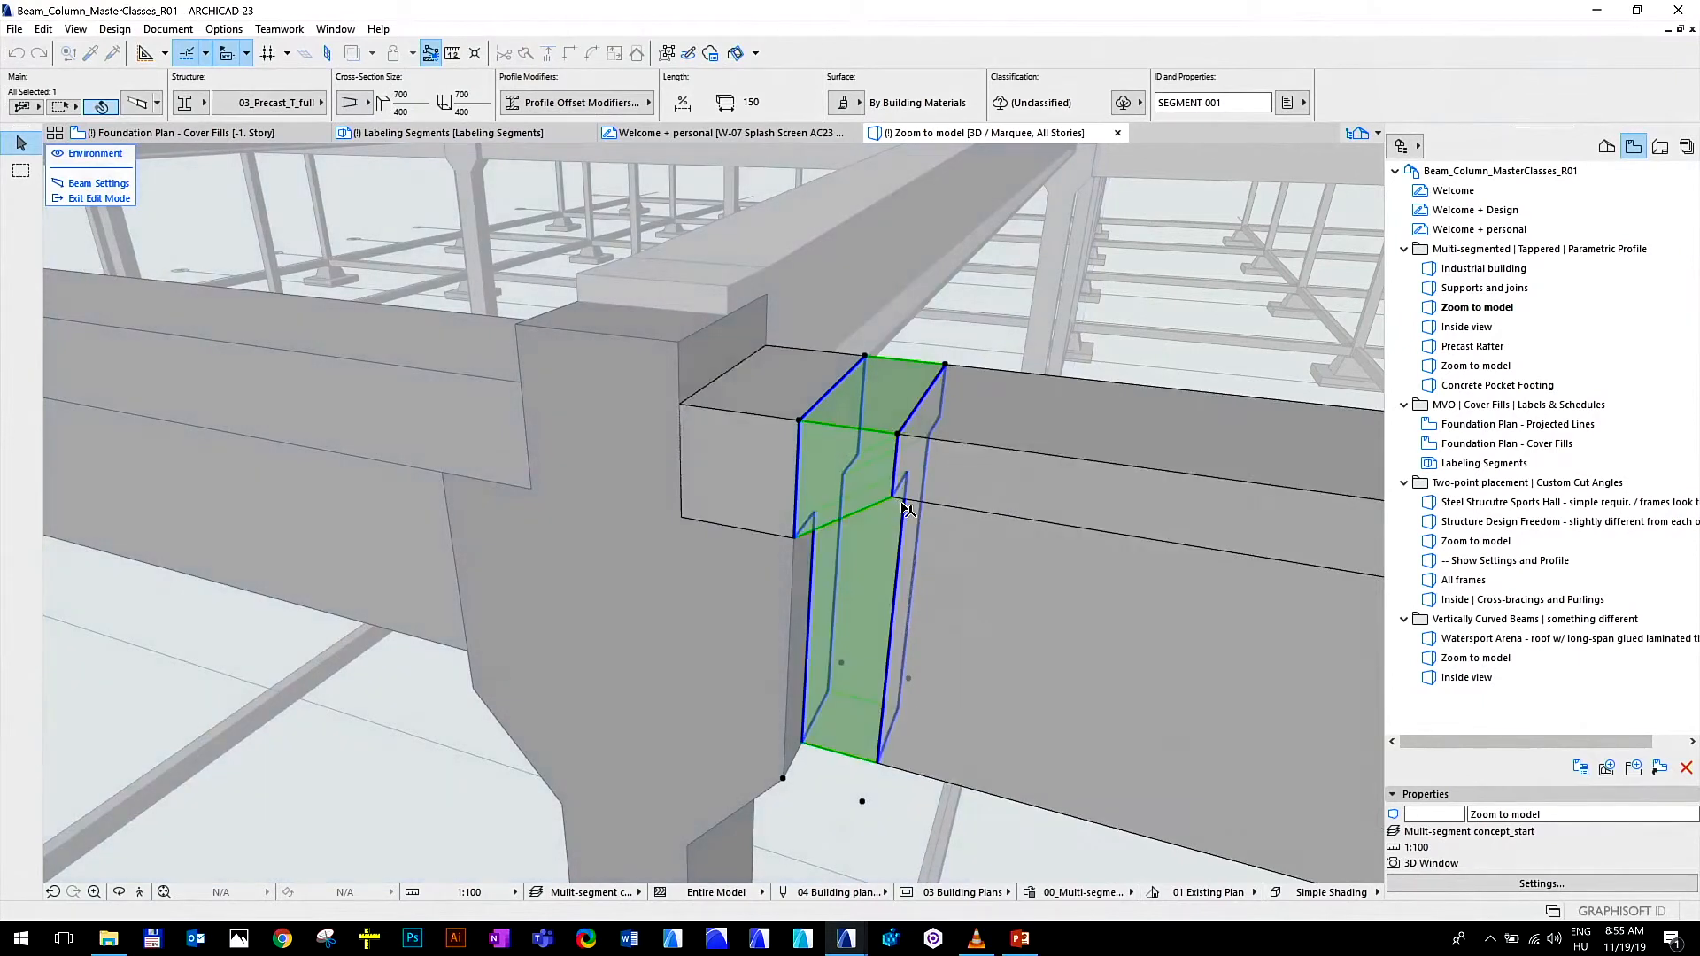
left_click(96, 199)
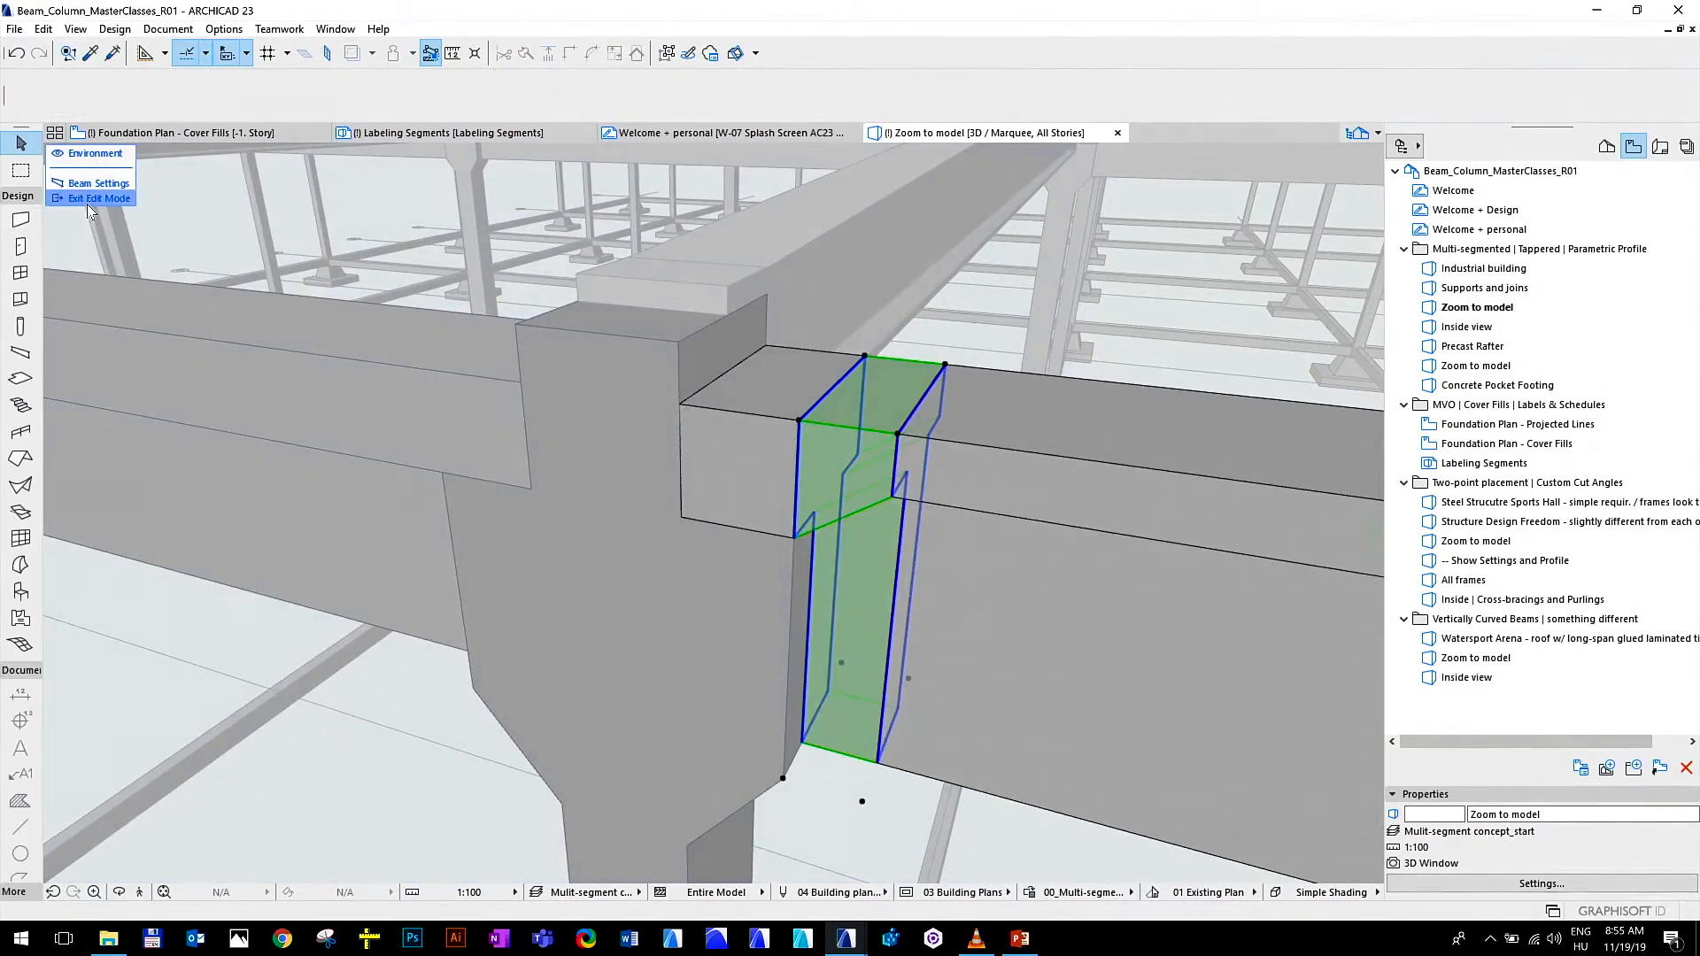
key("Escape")
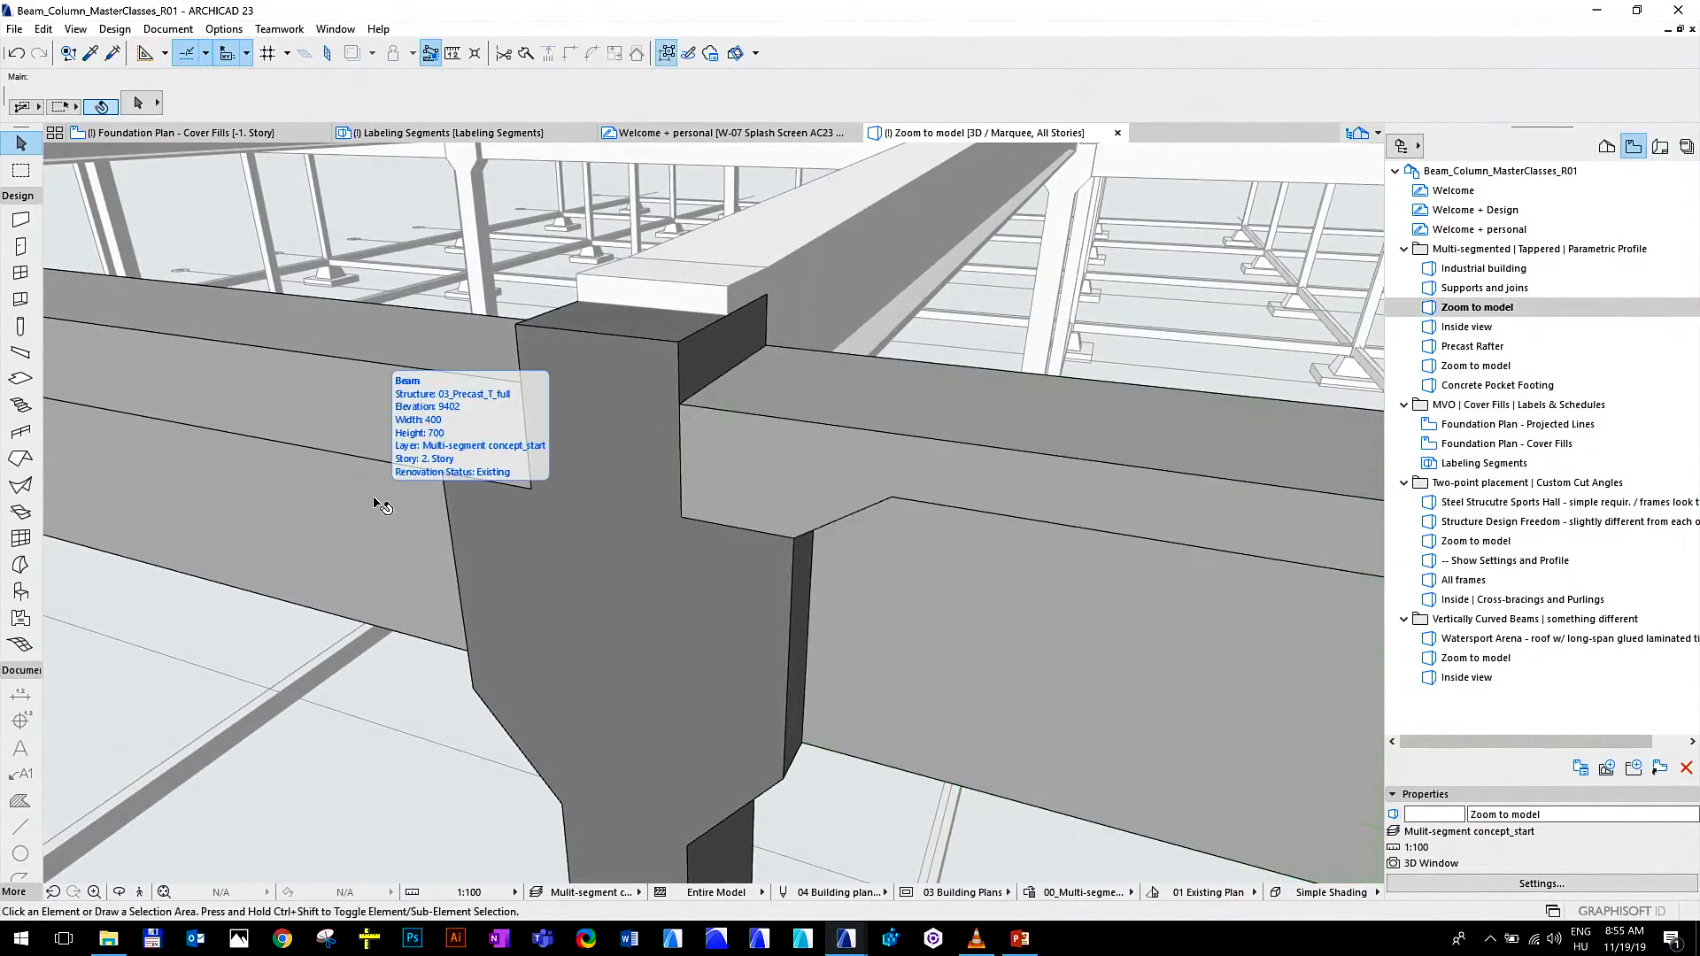
Open the precast rafter's Zoom to model view and raise the left segment's top edge at the rafter's middle
scroll(502, 542, "down", 4)
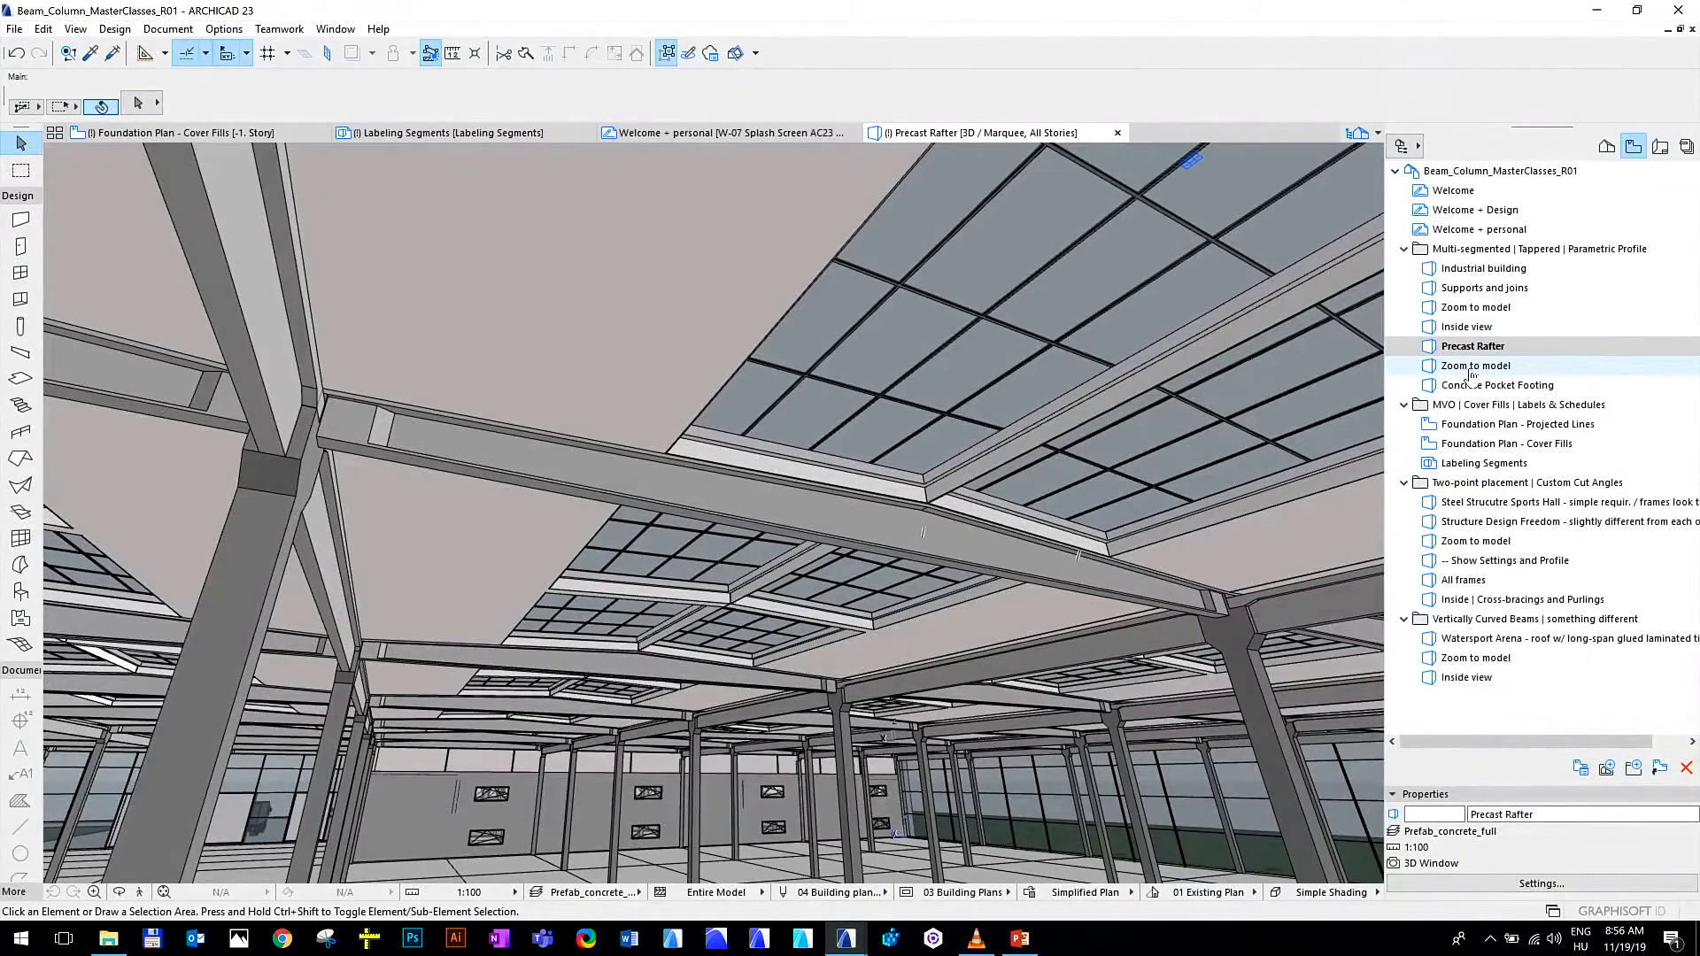
double_click(1472, 366)
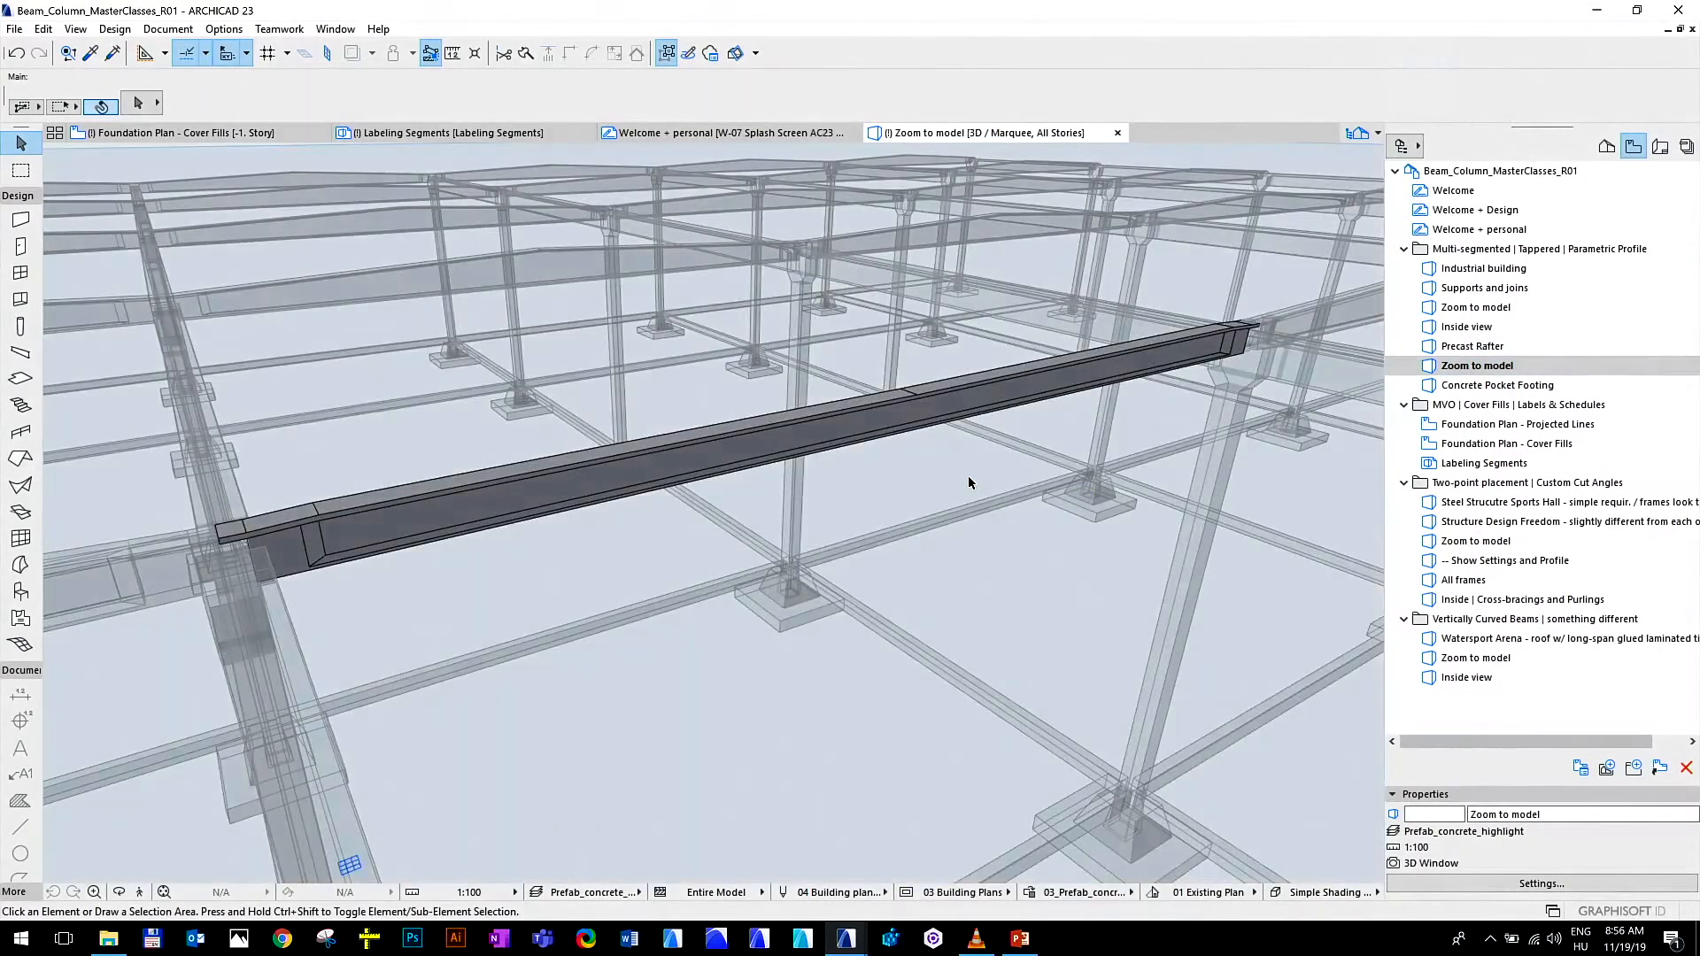
mouse_move(935, 403)
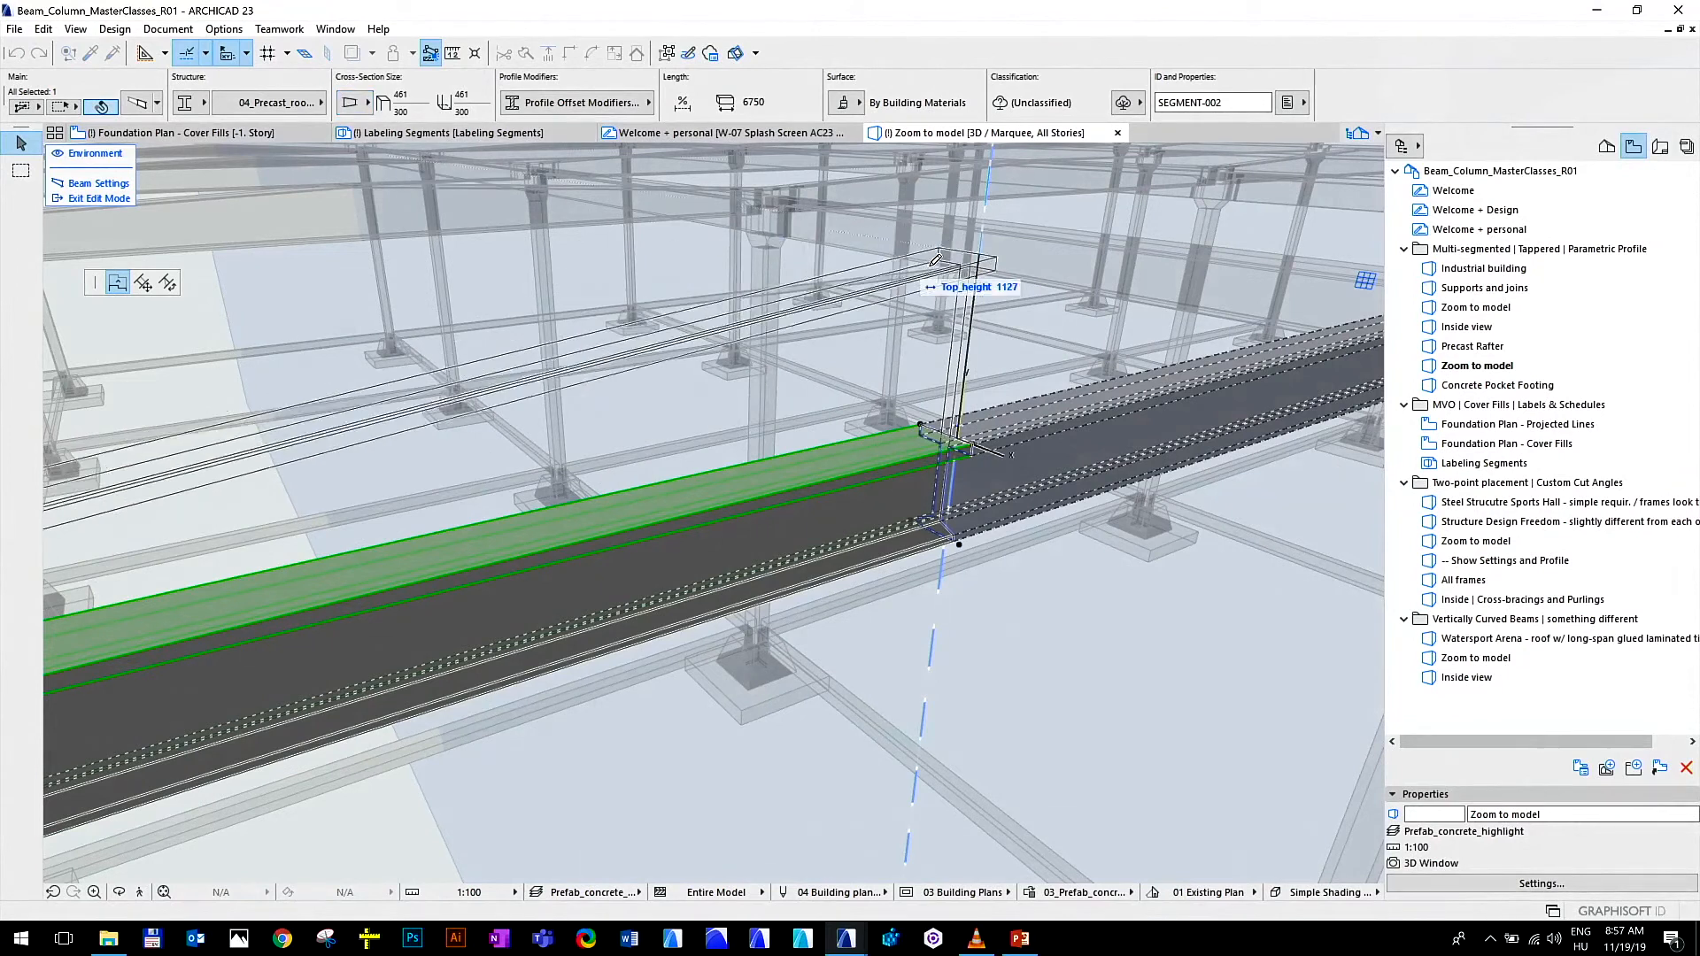
left_click(974, 368)
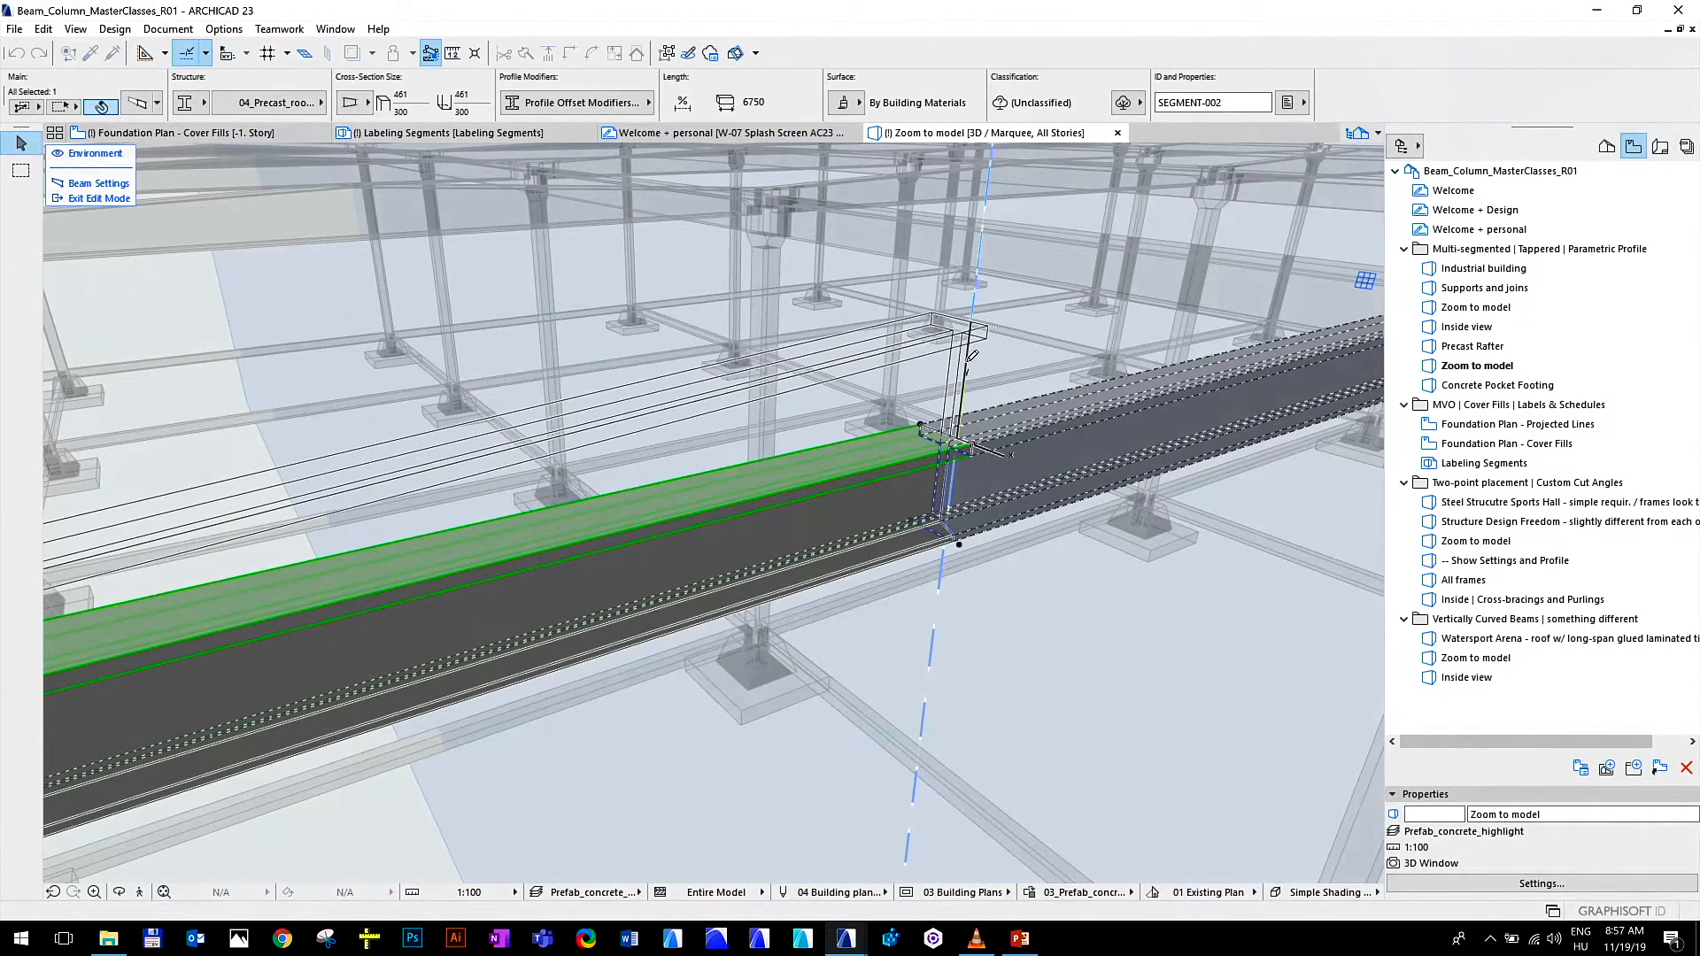
scroll(947, 348, "down", 4)
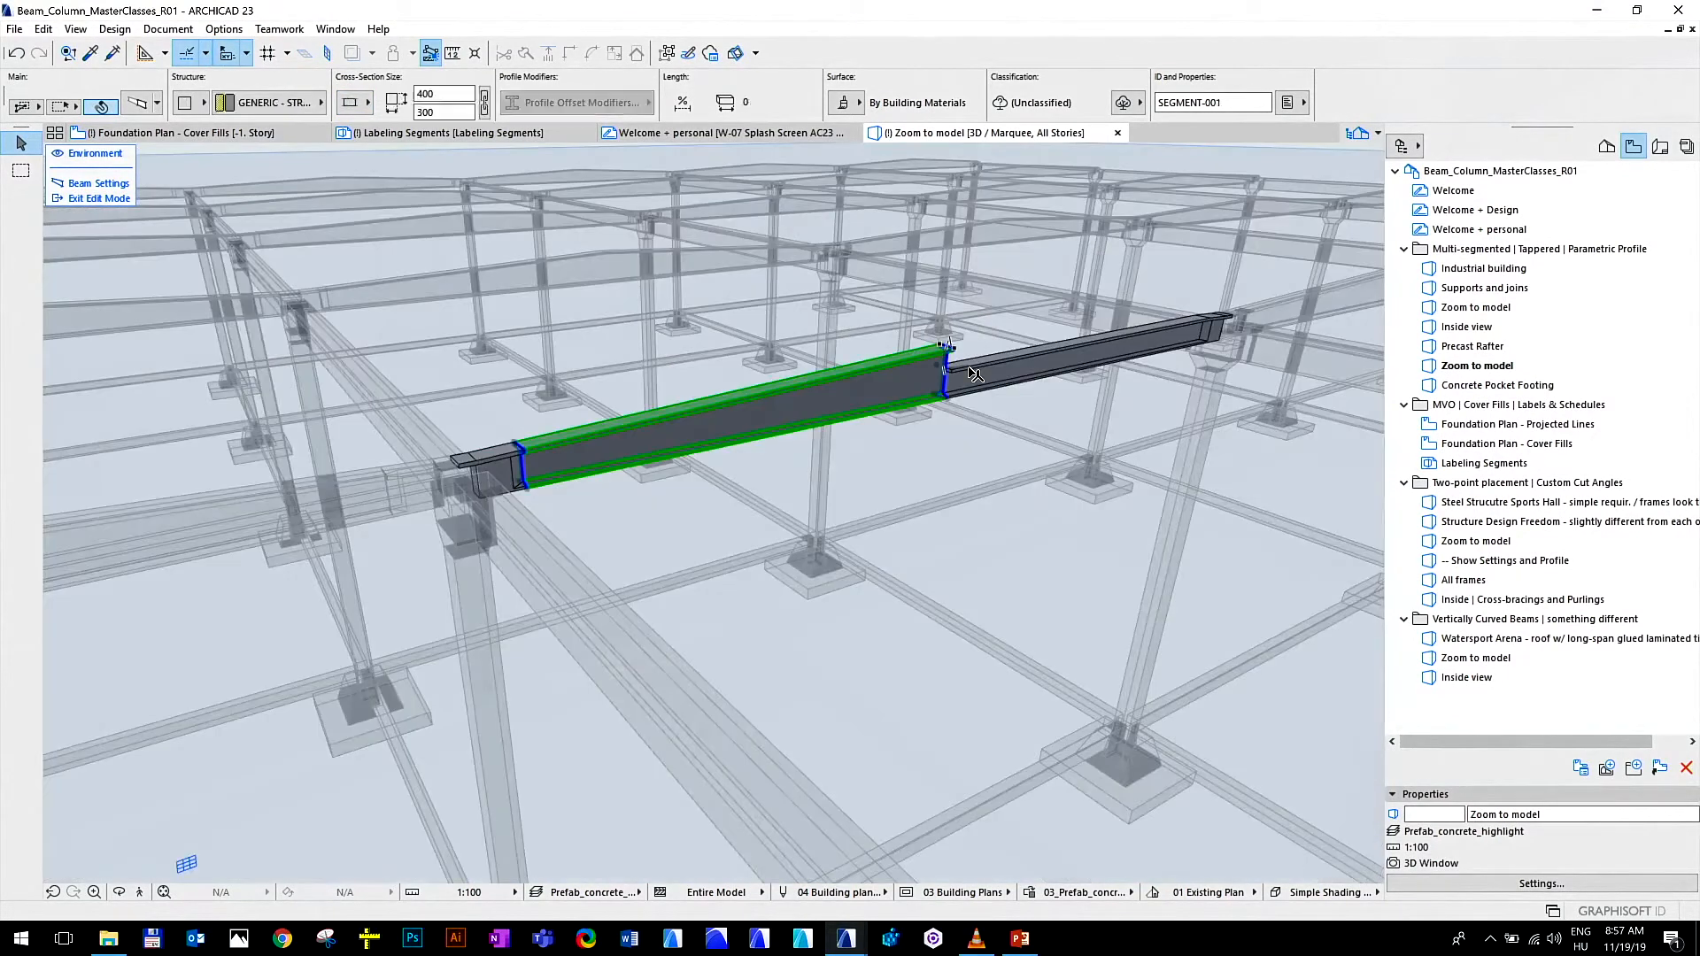
key("Escape")
scroll(968, 371, "up", 2)
scroll(965, 374, "up", 3)
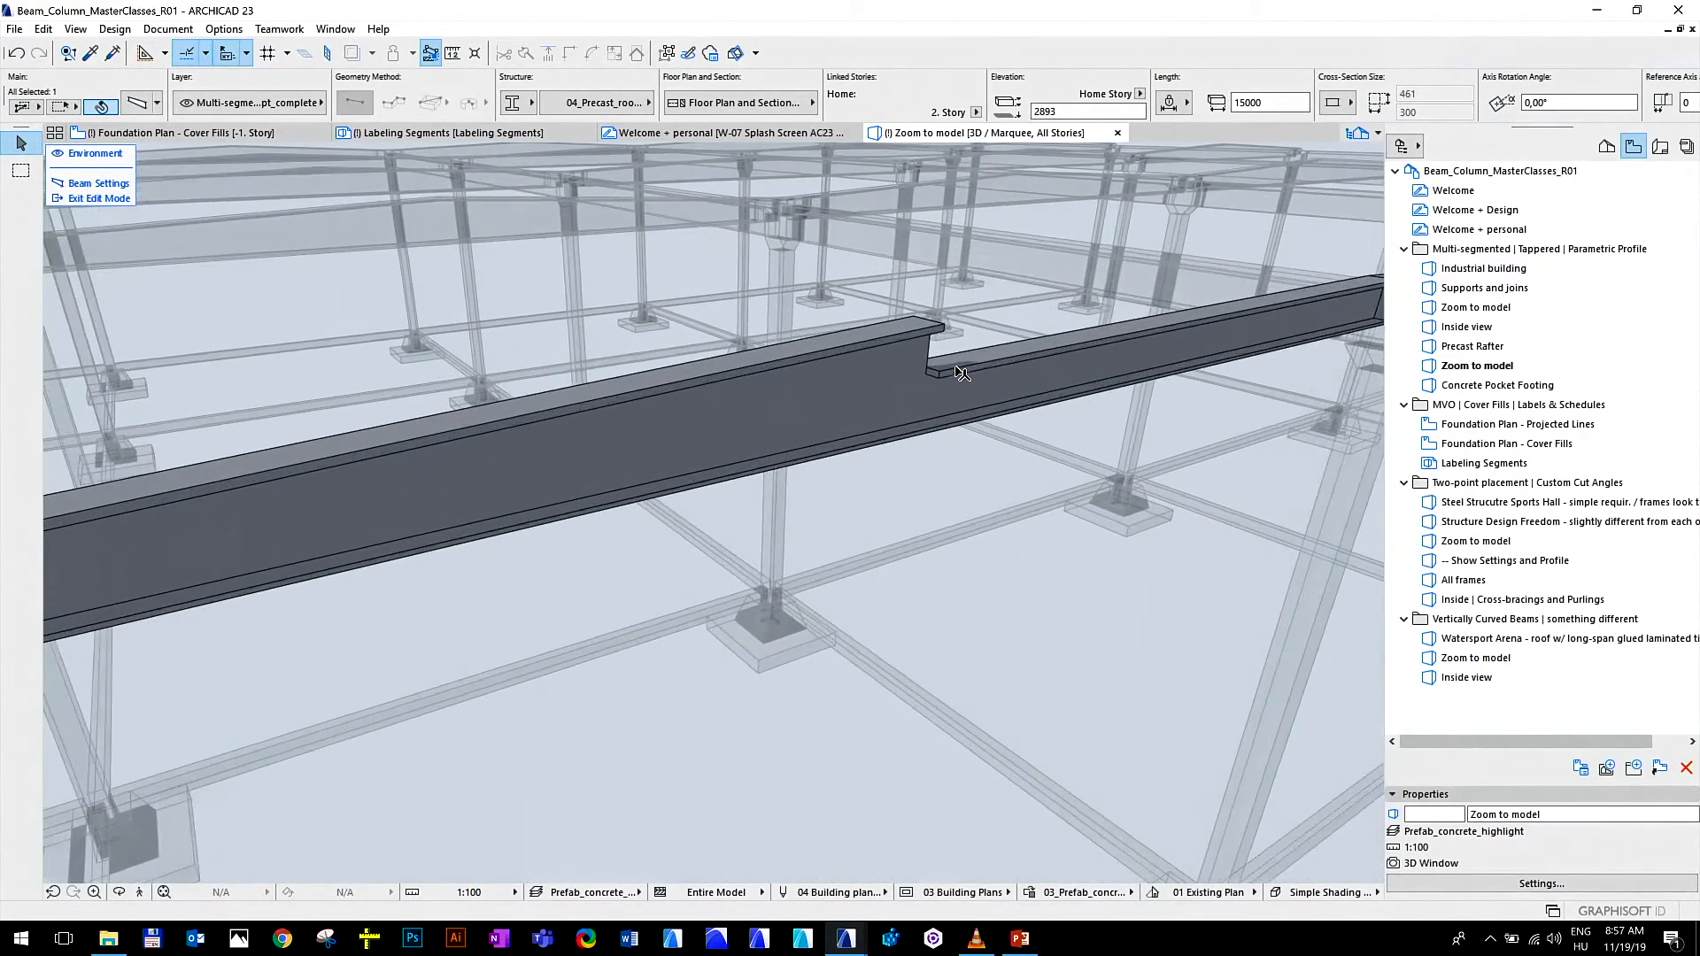
Raise the right rafter segment's top edge to meet the left segment at the ridge, and finish editing the rafter
left_click(1005, 354)
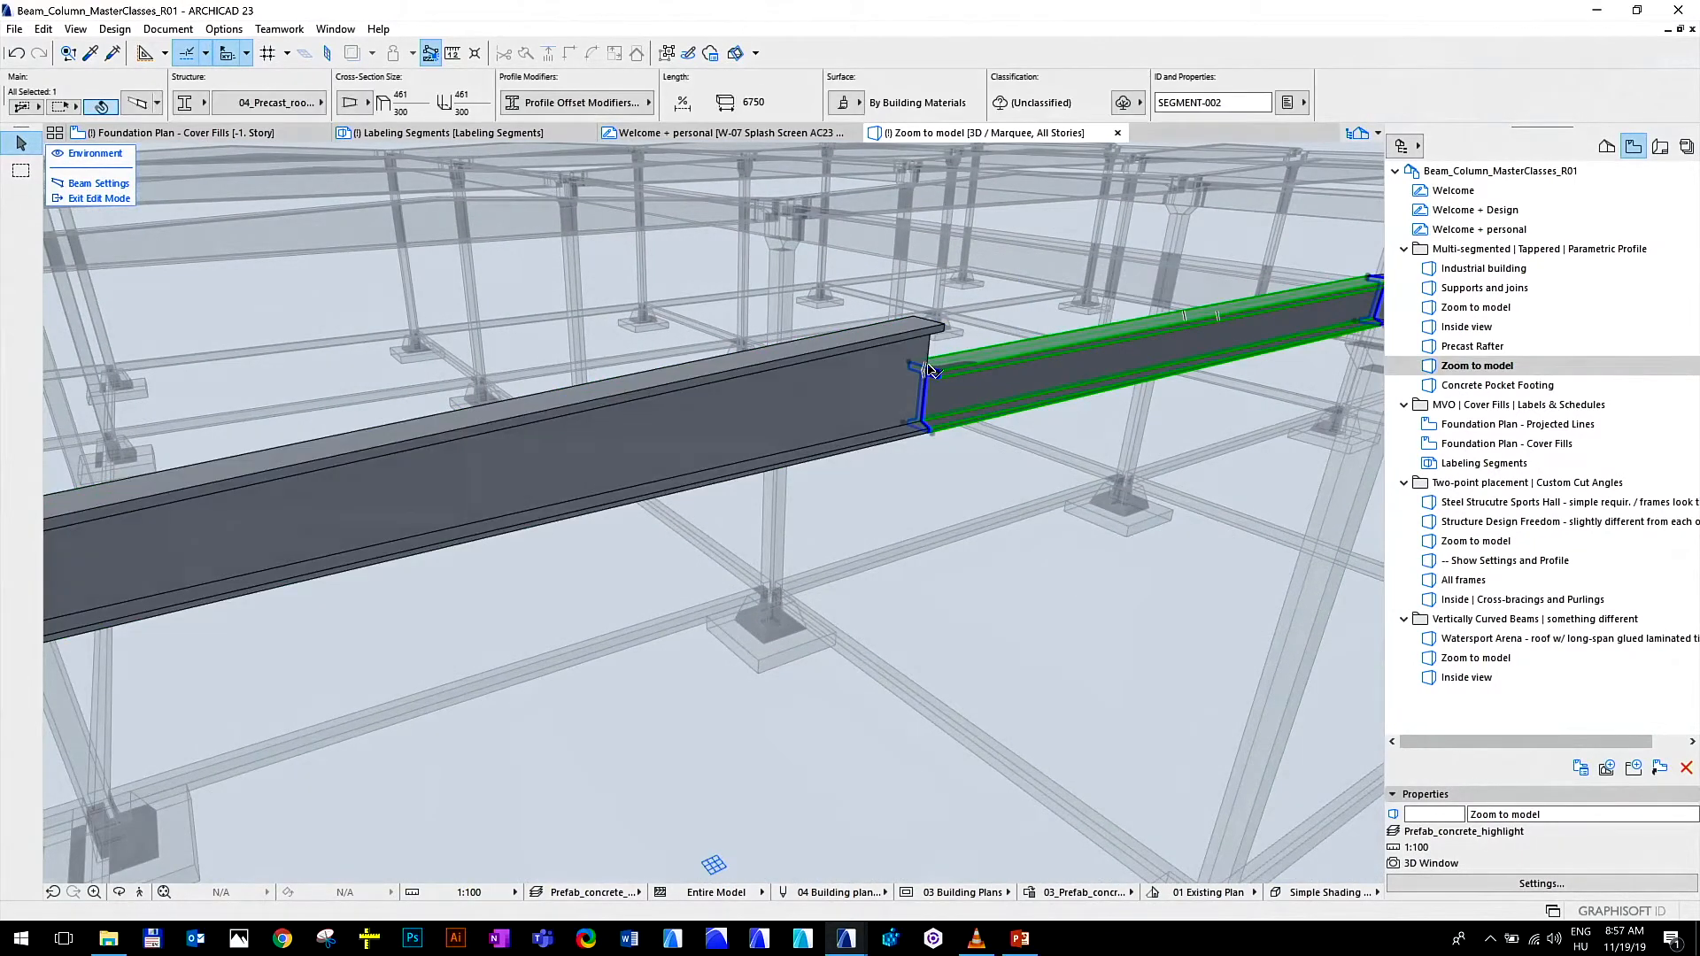
scroll(939, 370, "up", 3)
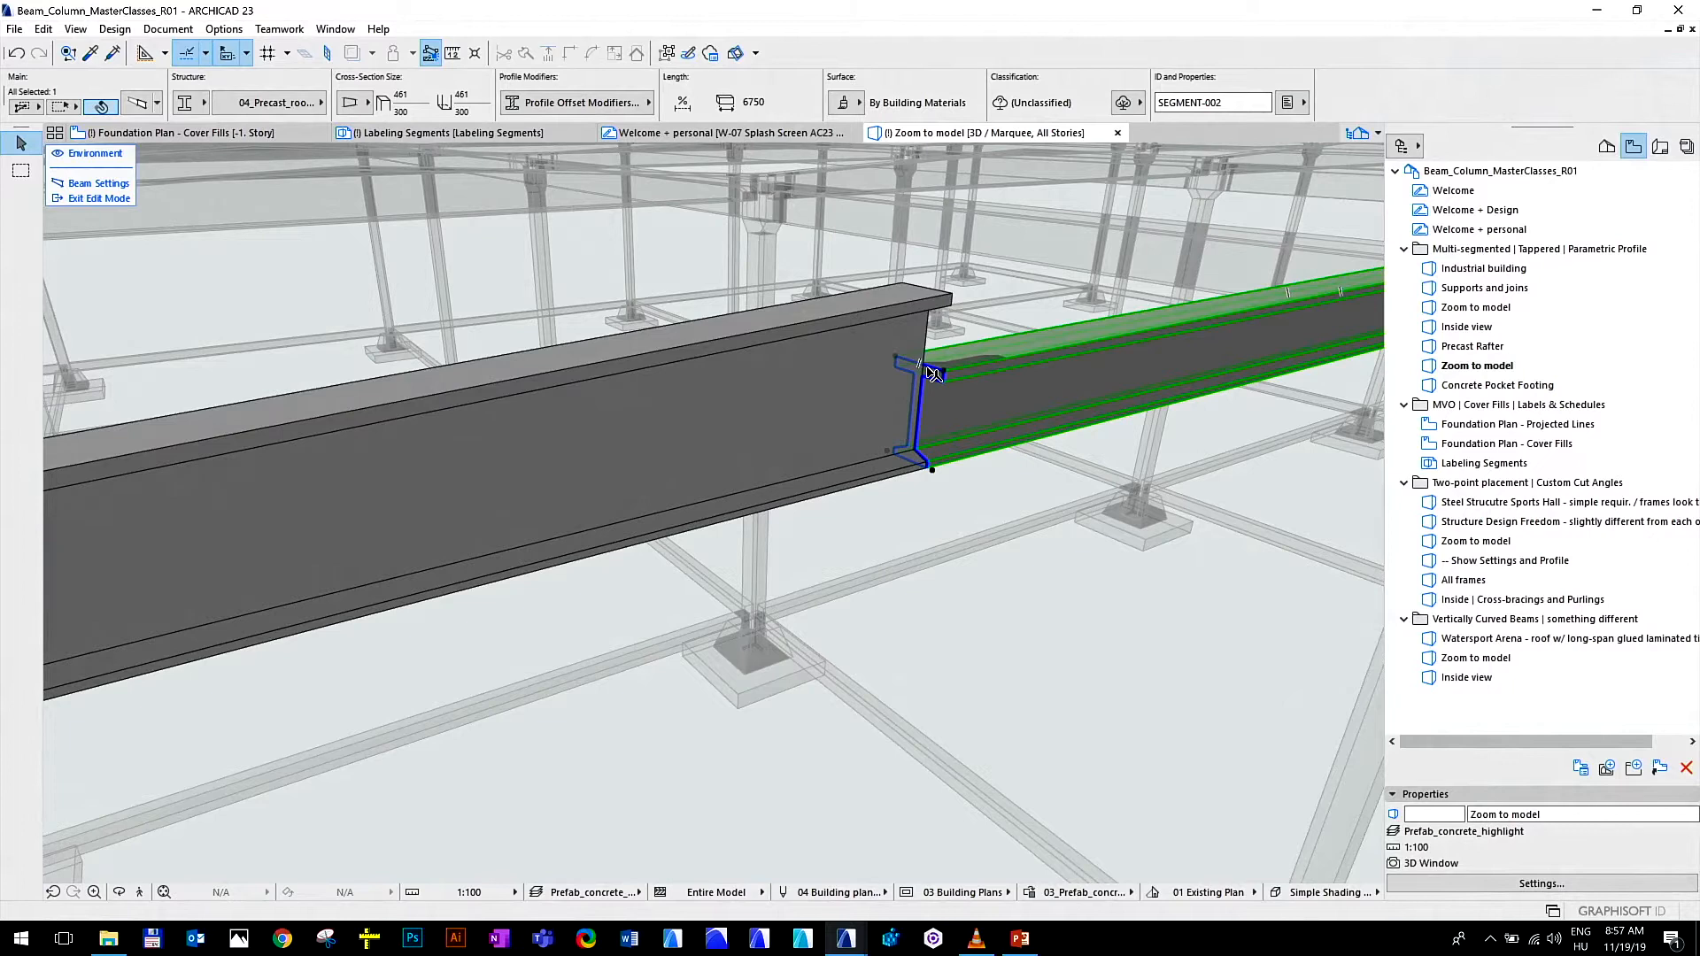
left_click(930, 371)
left_click(954, 288)
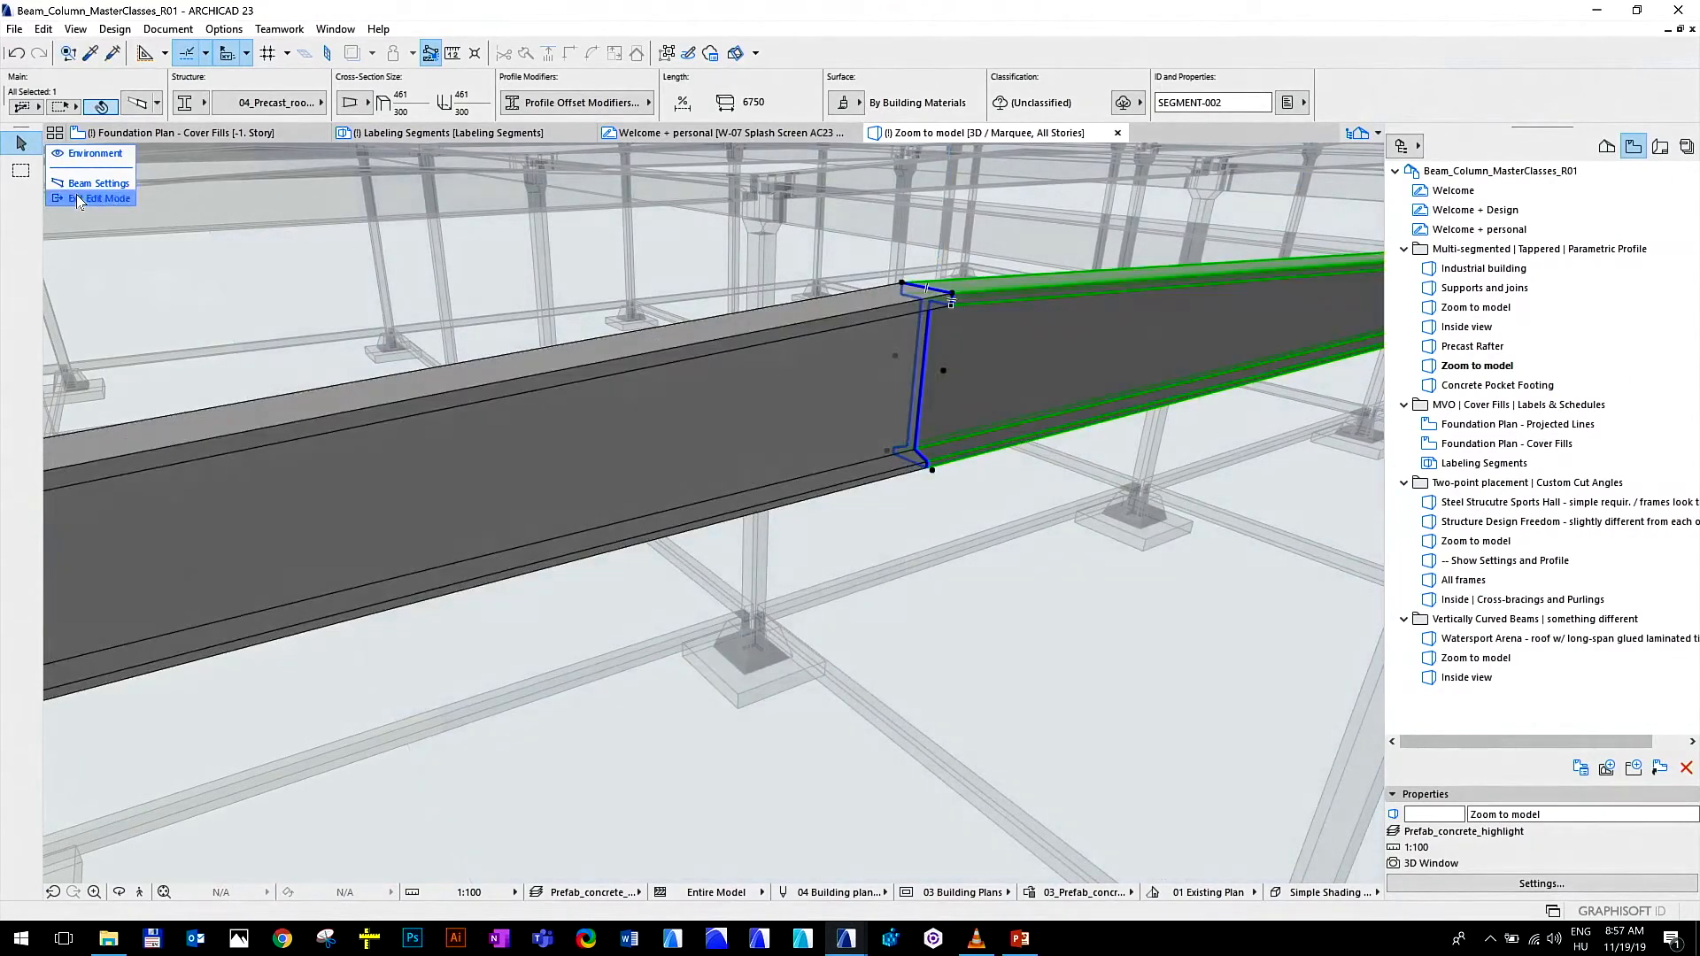
left_click(111, 198)
scroll(677, 341, "down", 6)
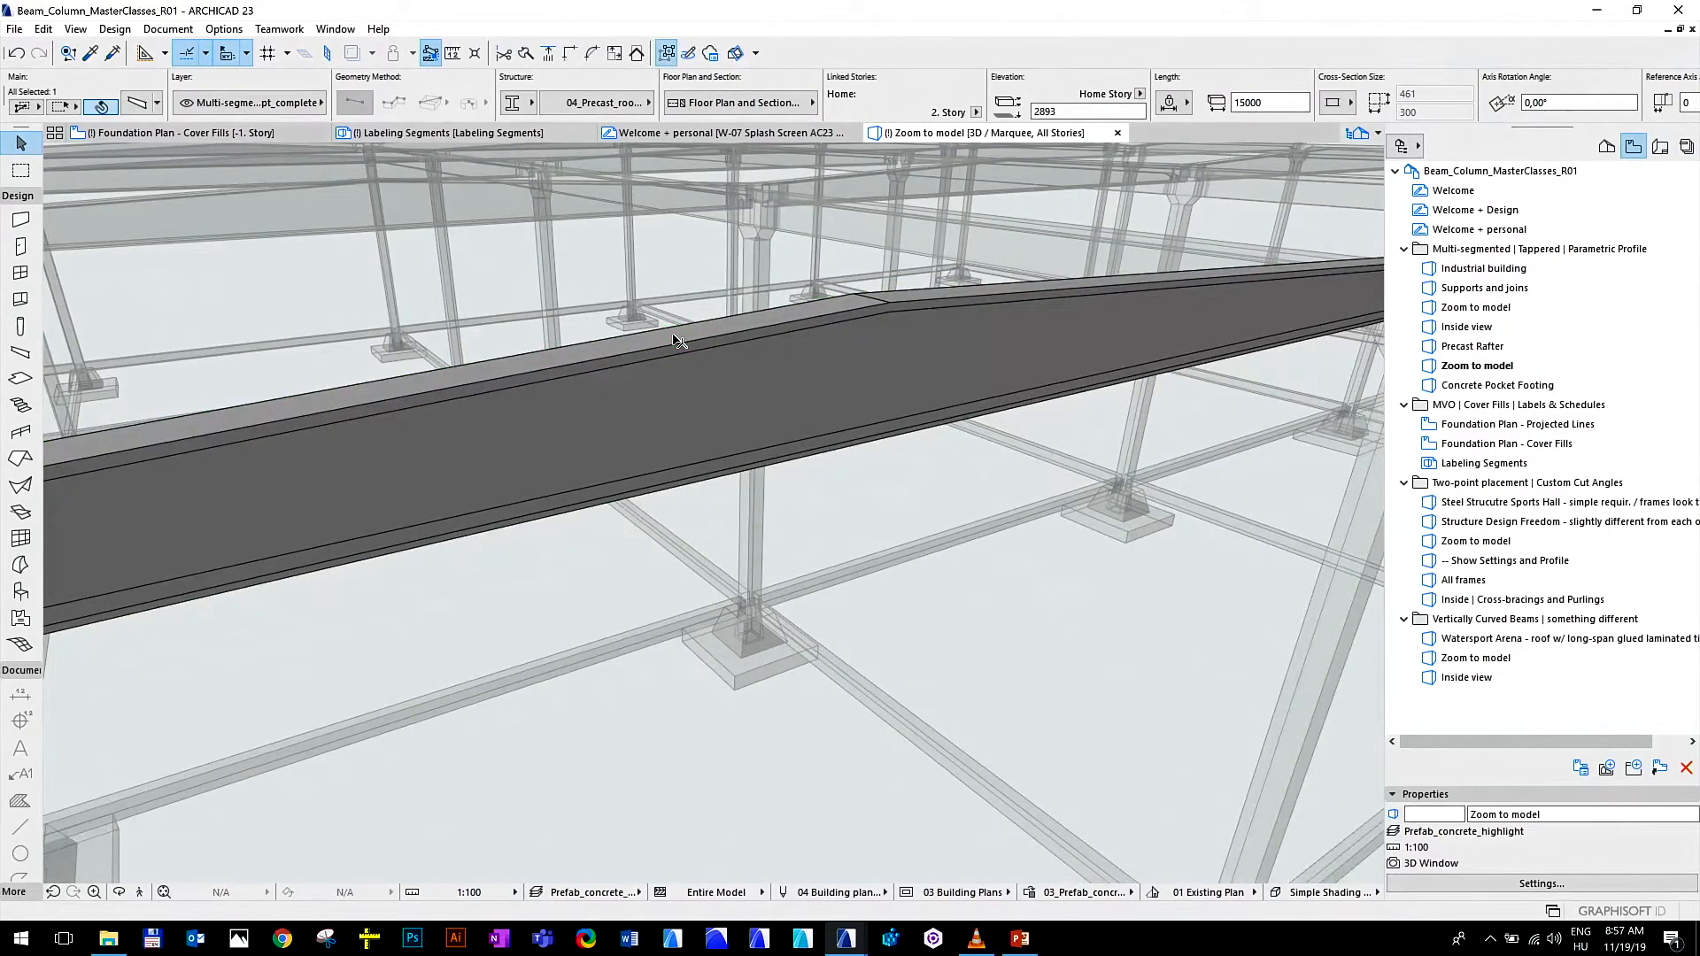
scroll(742, 350, "down", 4)
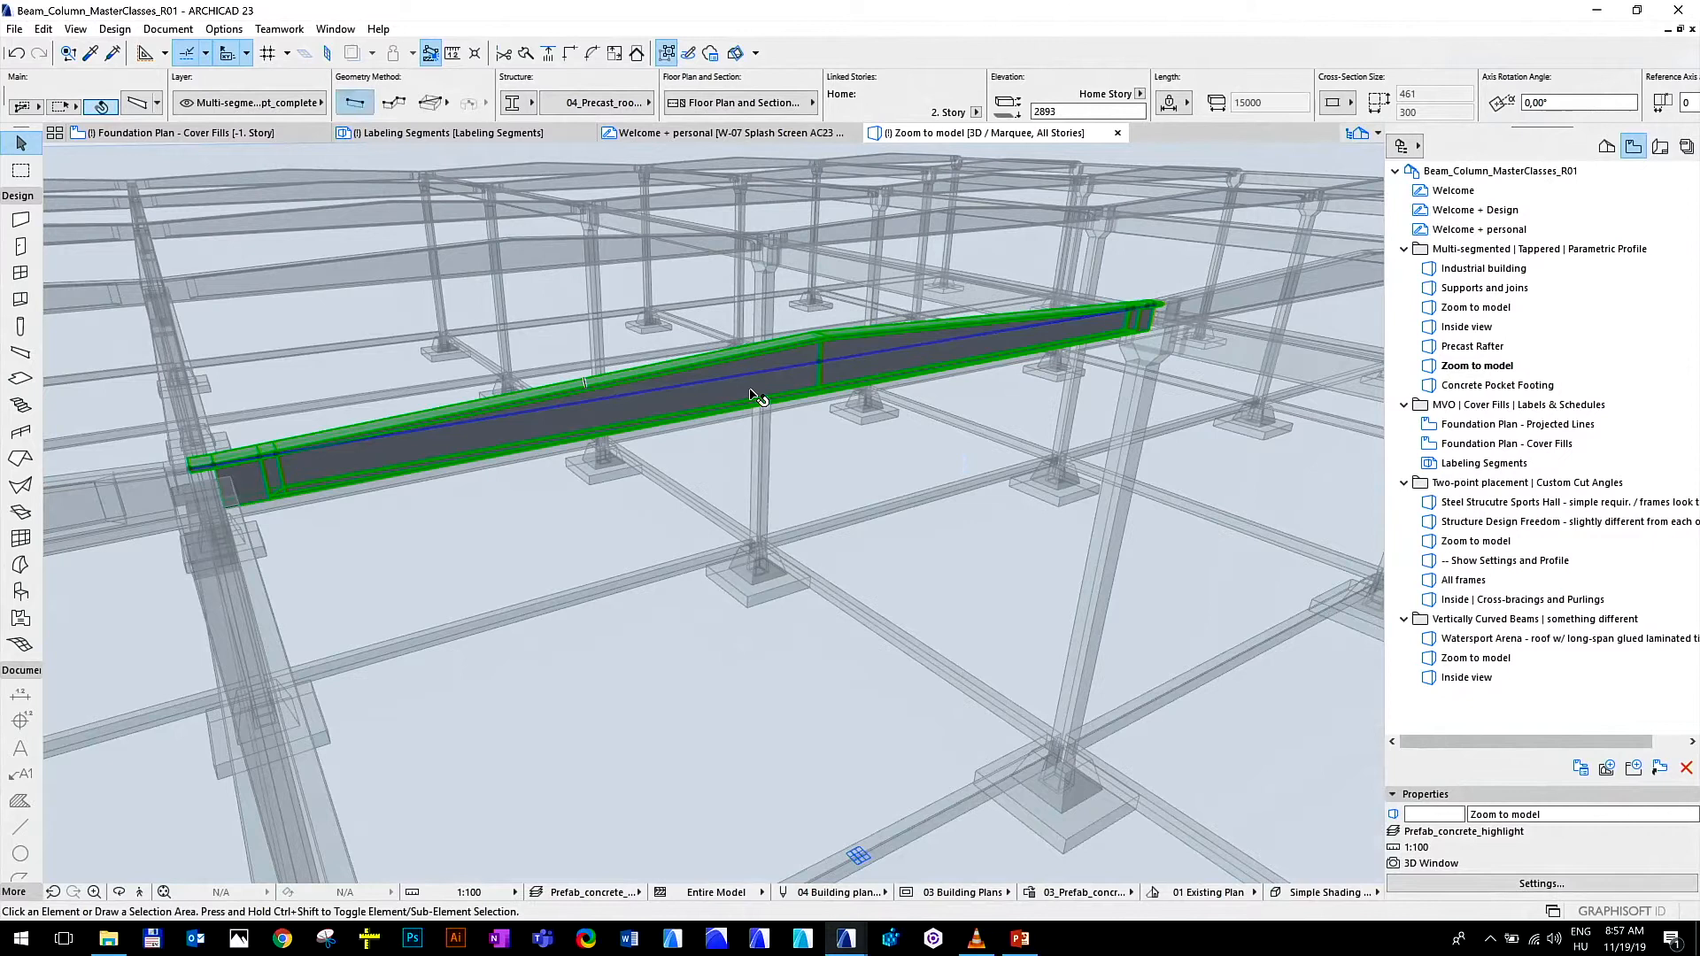
left_click(775, 467)
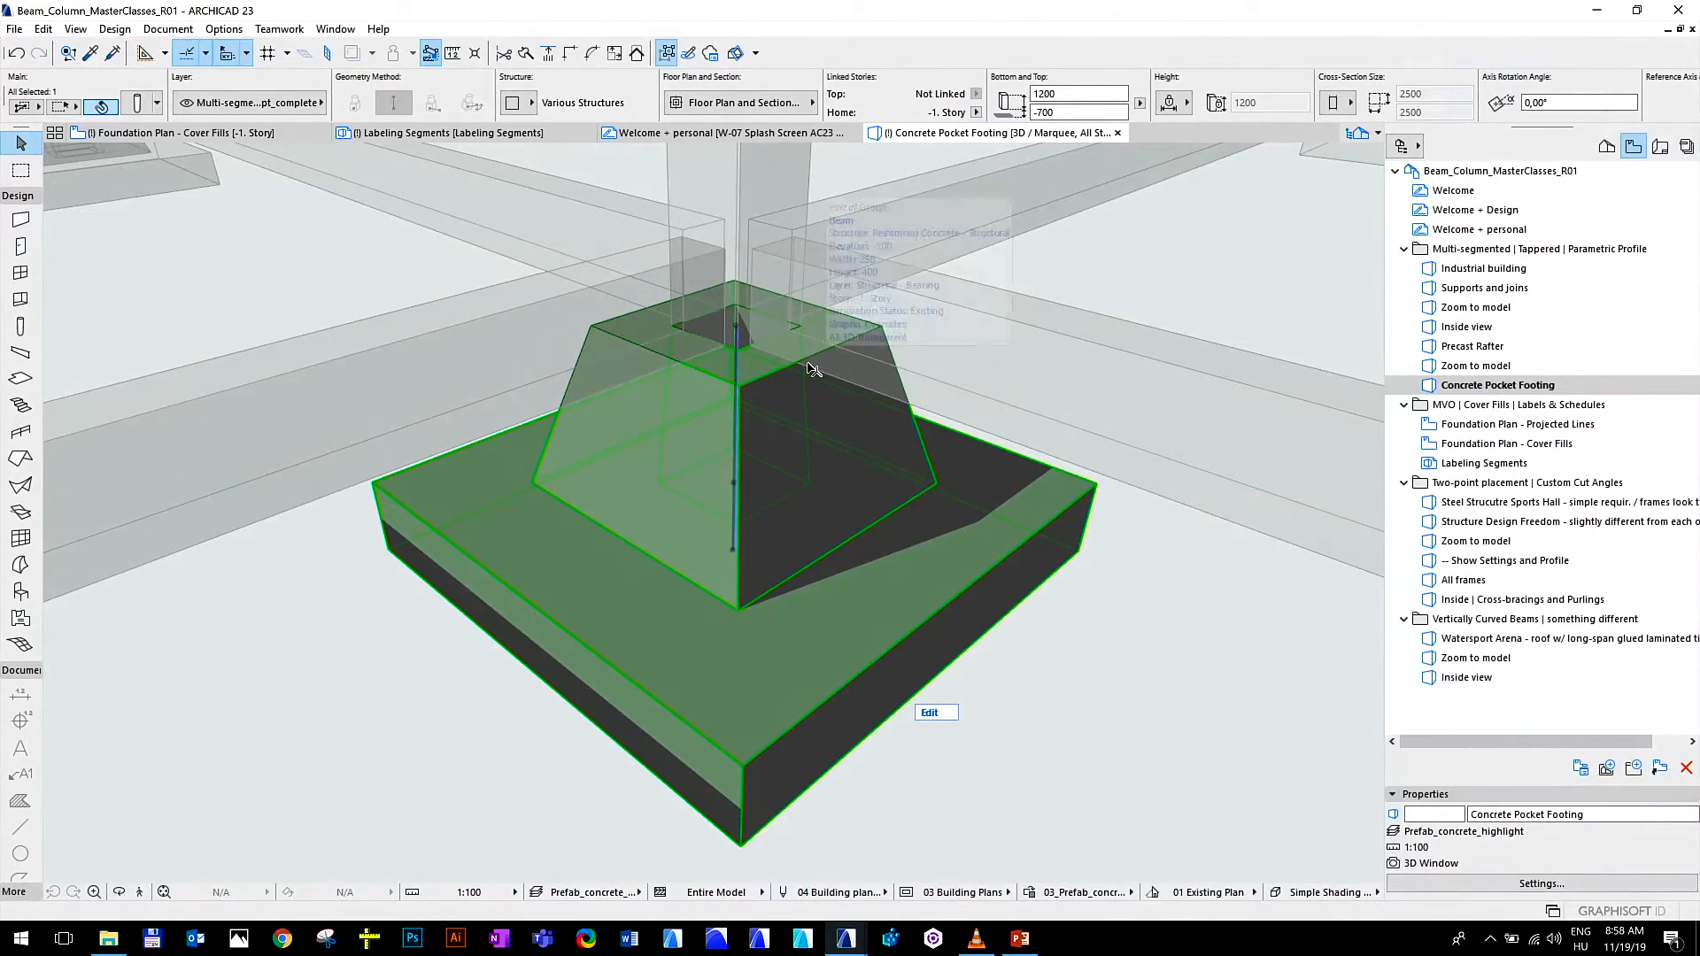
In the foundation plan, cut a rectangular hole of about 7 by 6 m through both floor slabs around the small central footing
left_click(1124, 578)
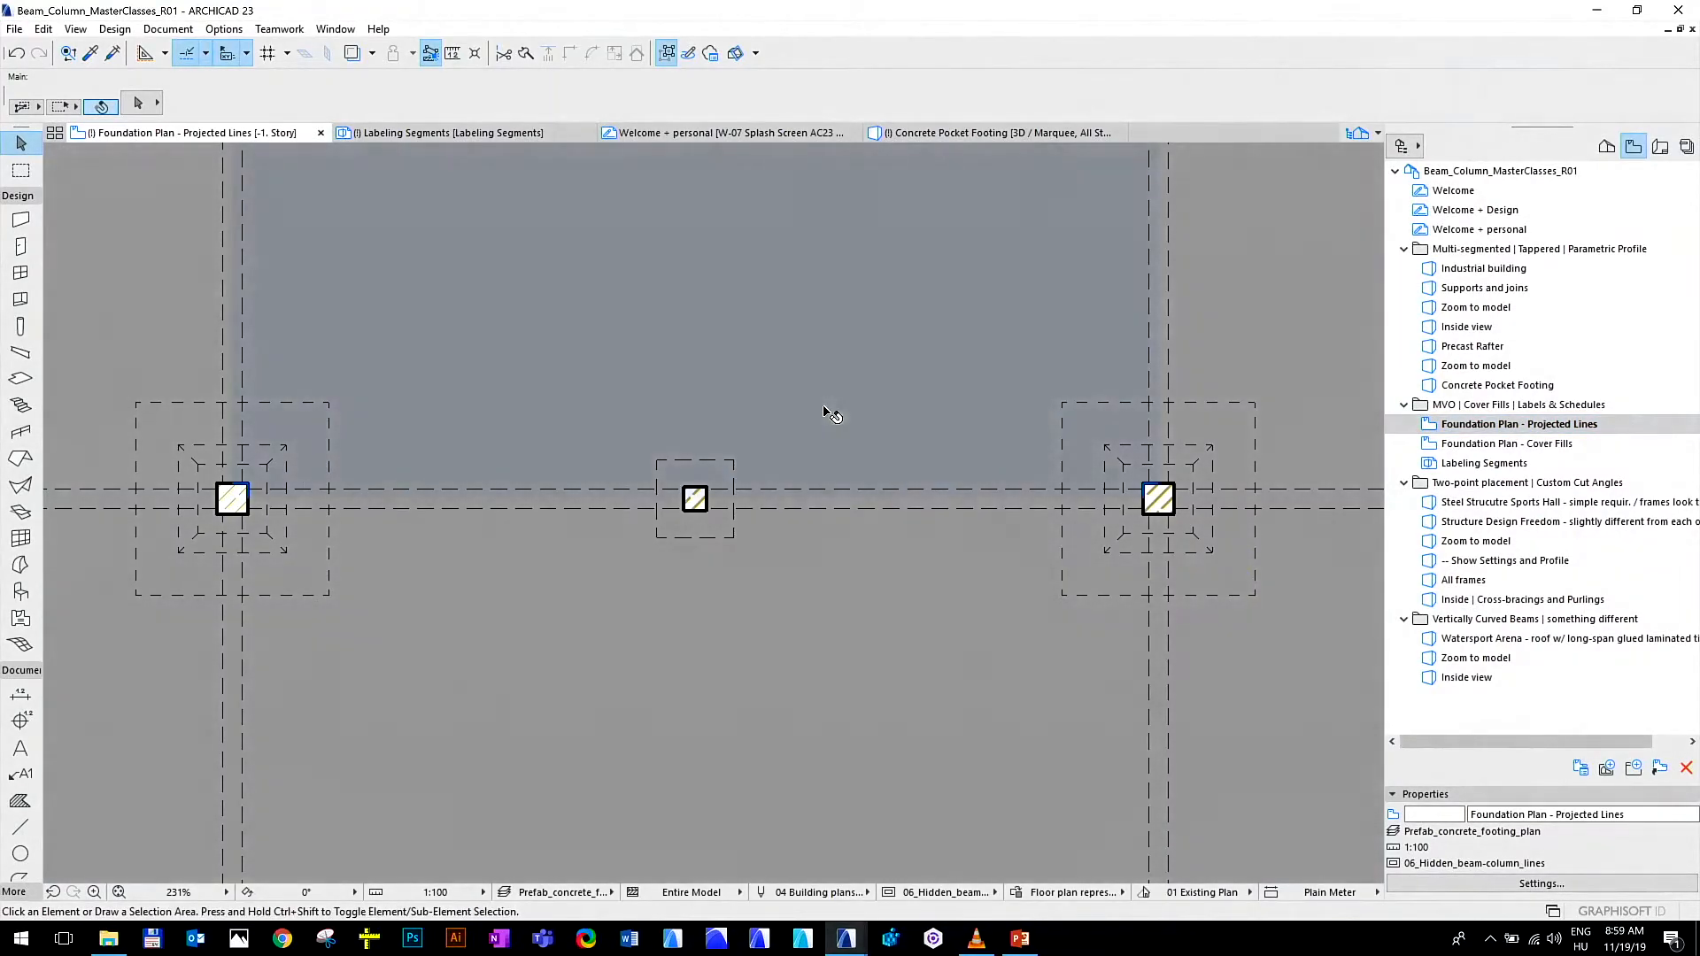
left_click(828, 305)
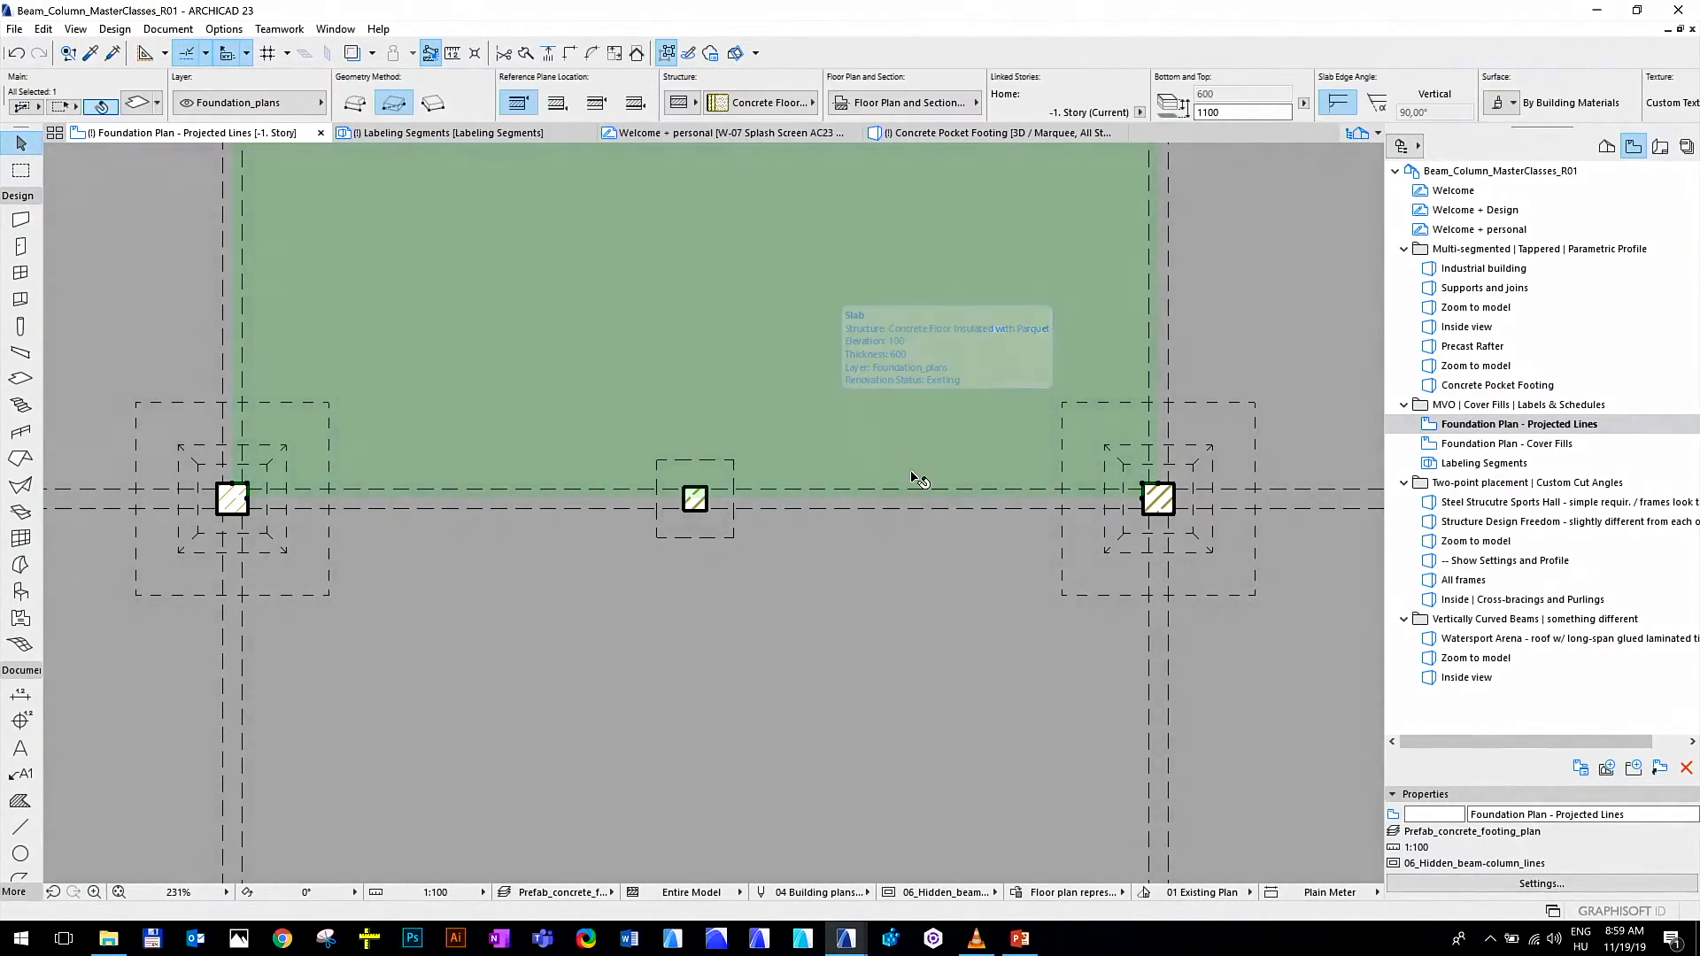
left_click(921, 620, "shift")
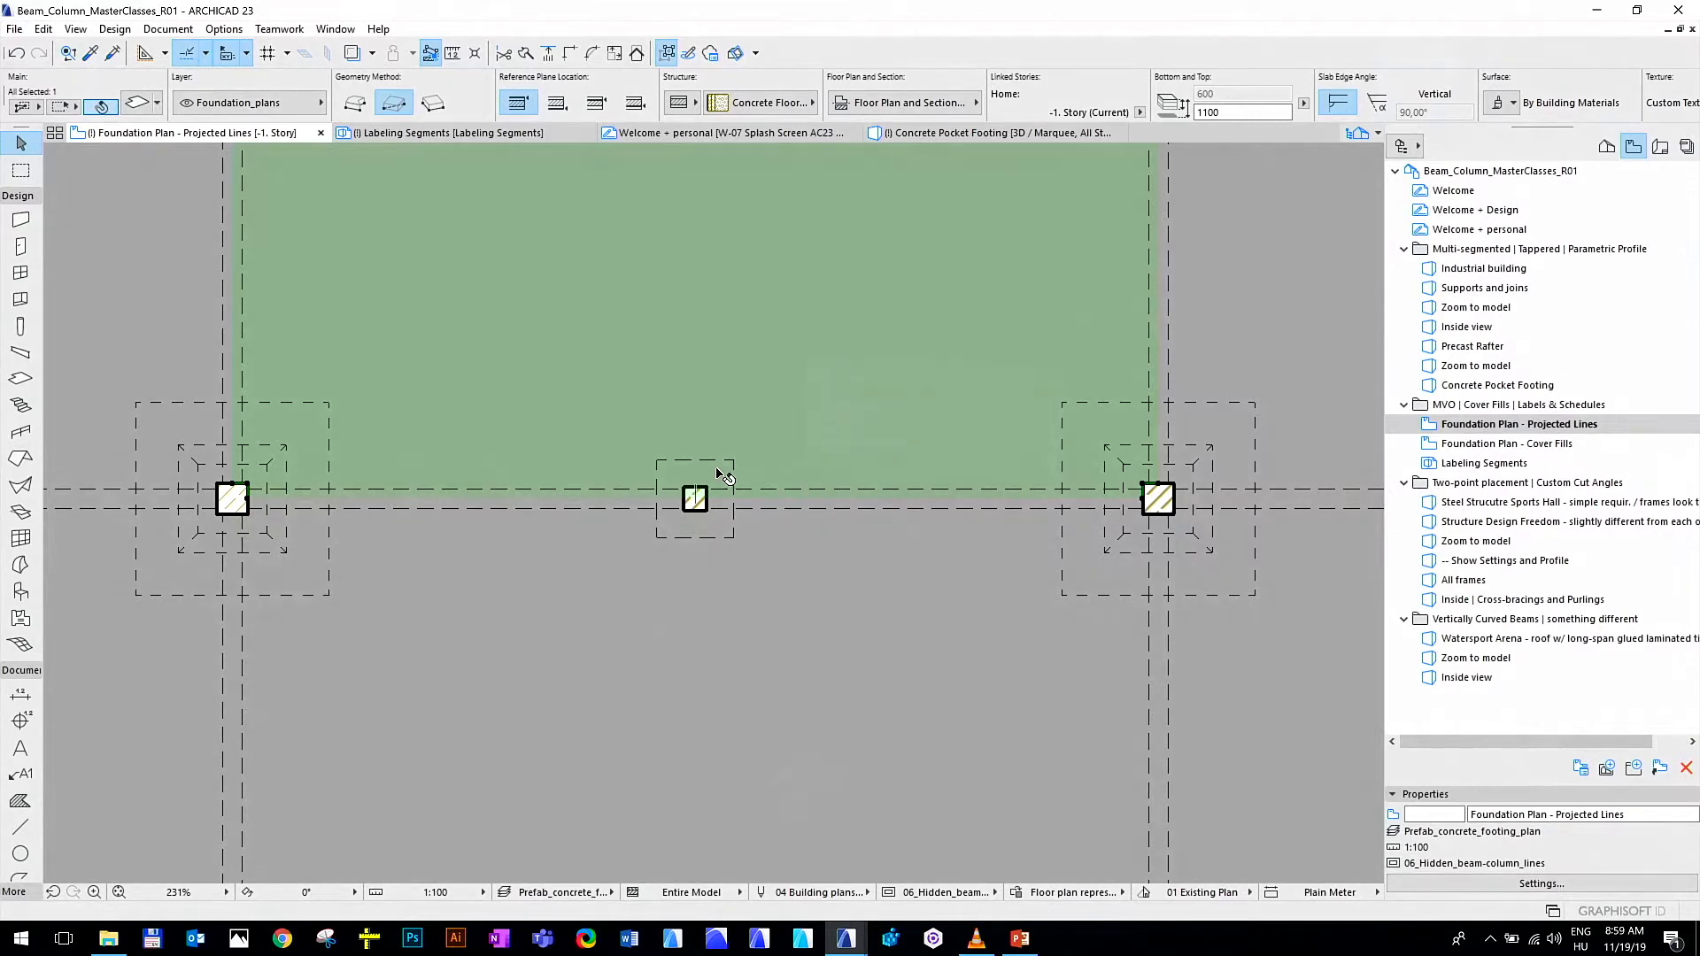
left_click(748, 618, "shift")
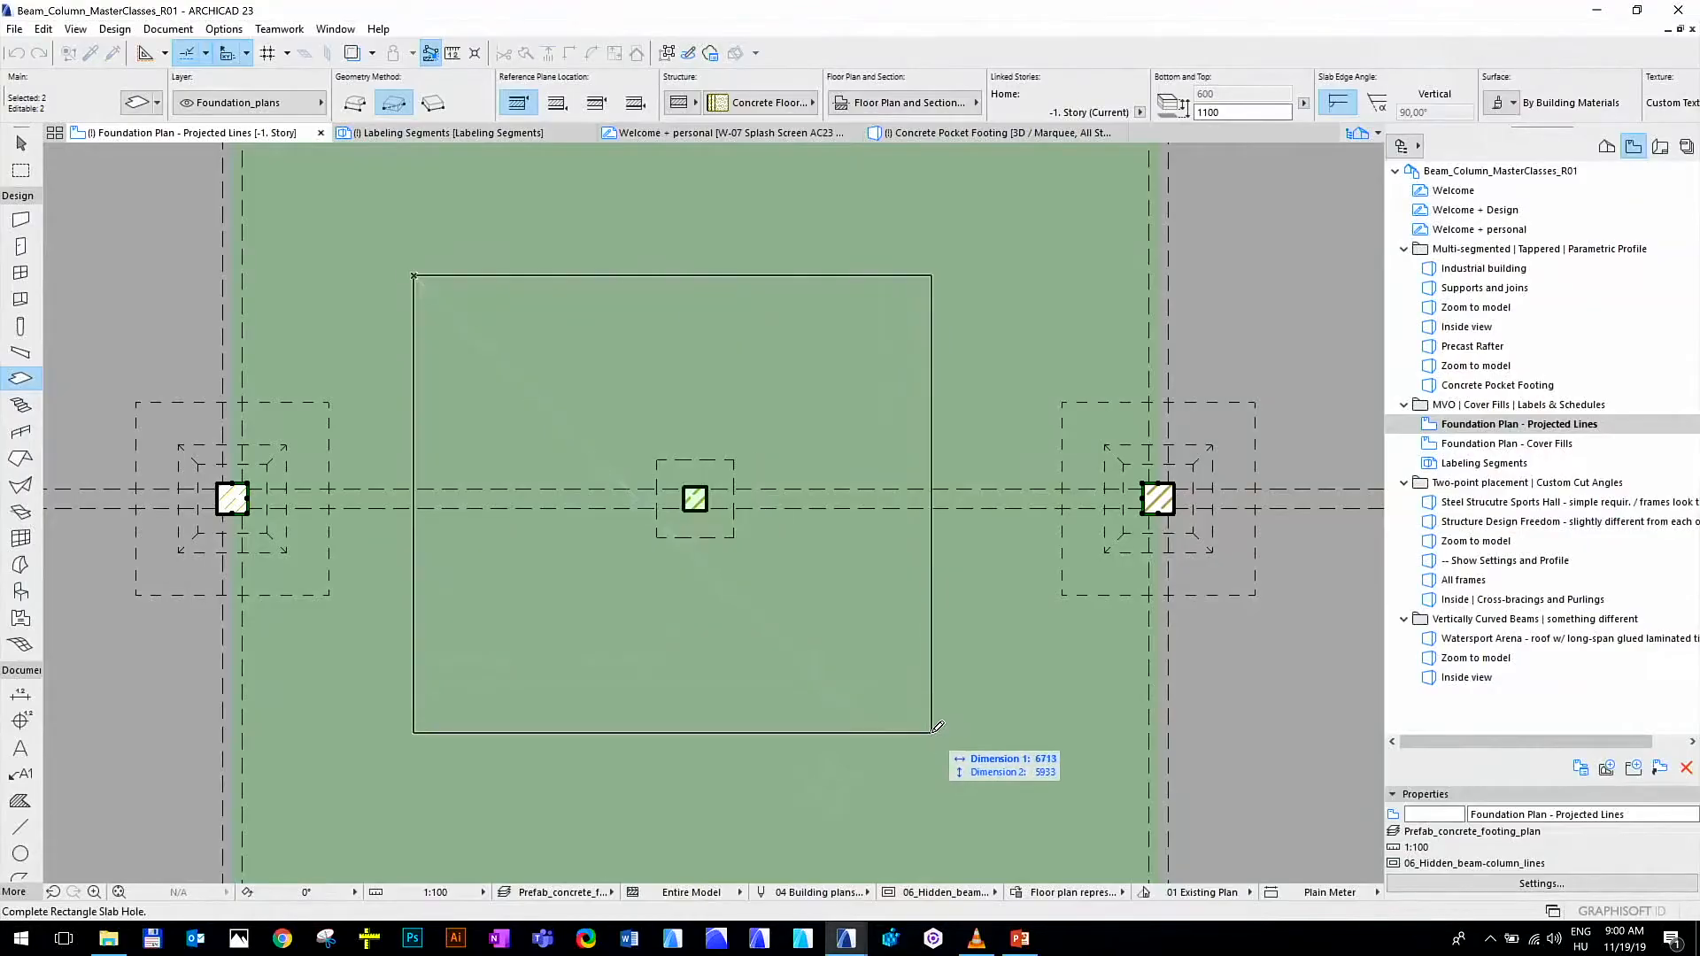
left_click(950, 744)
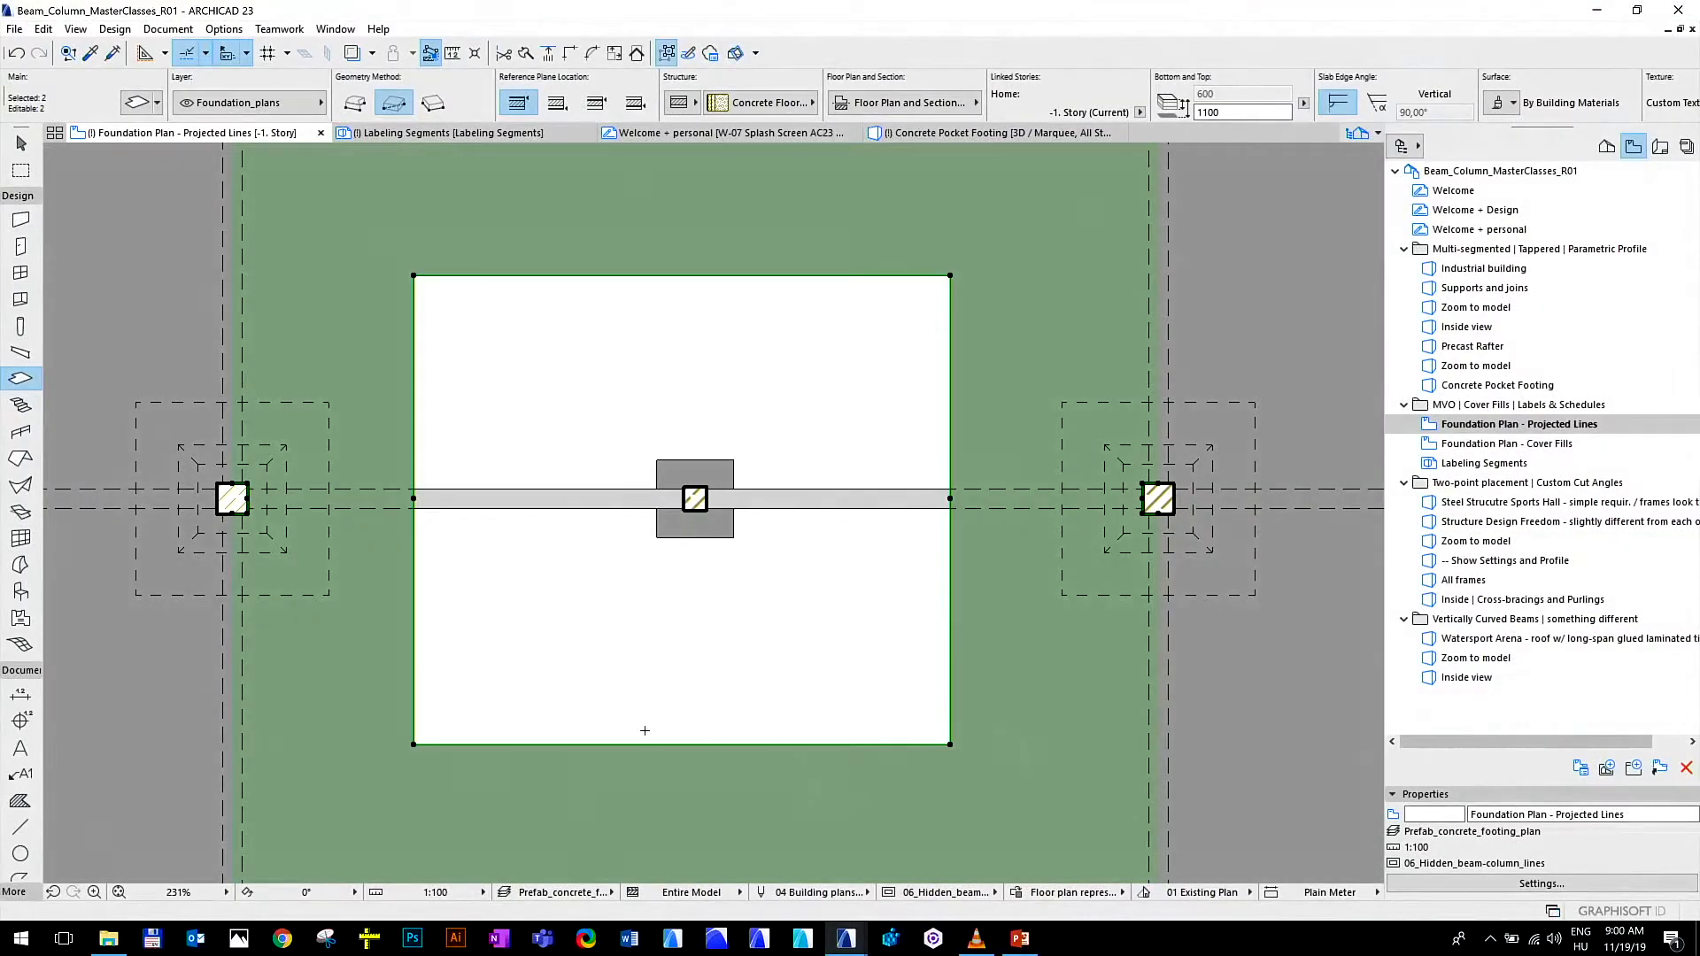
key("Escape")
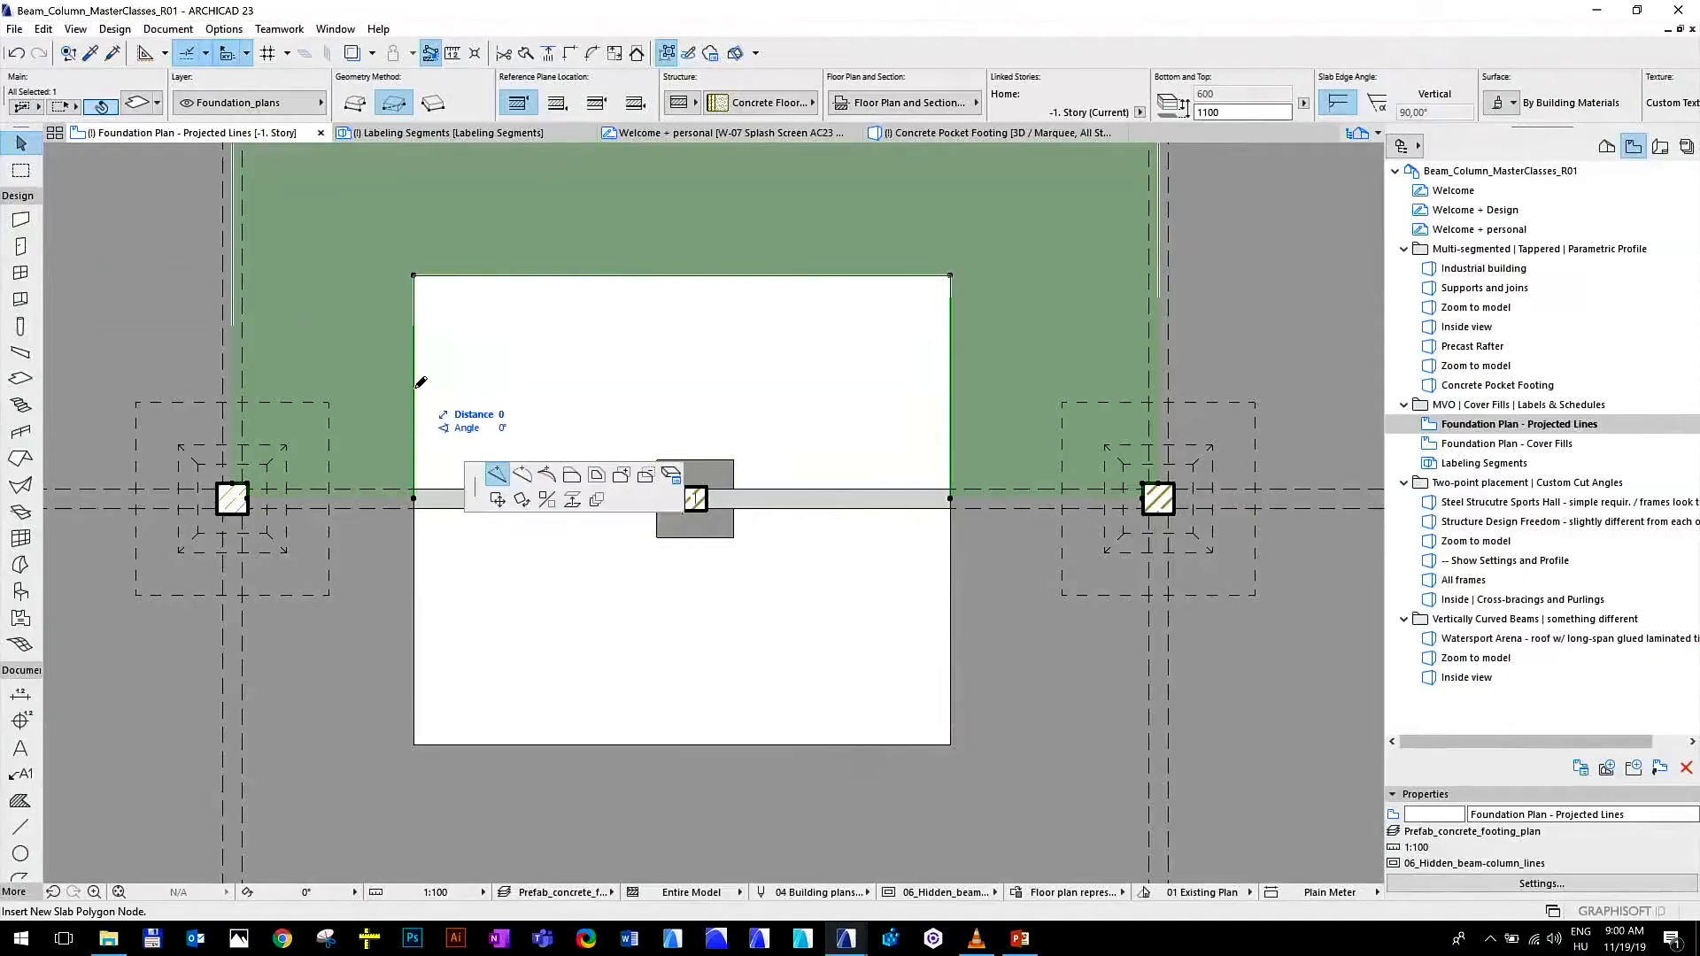
Offset the left edge of the upper slab's hole to the right side of the small central footing
left_click(413, 381)
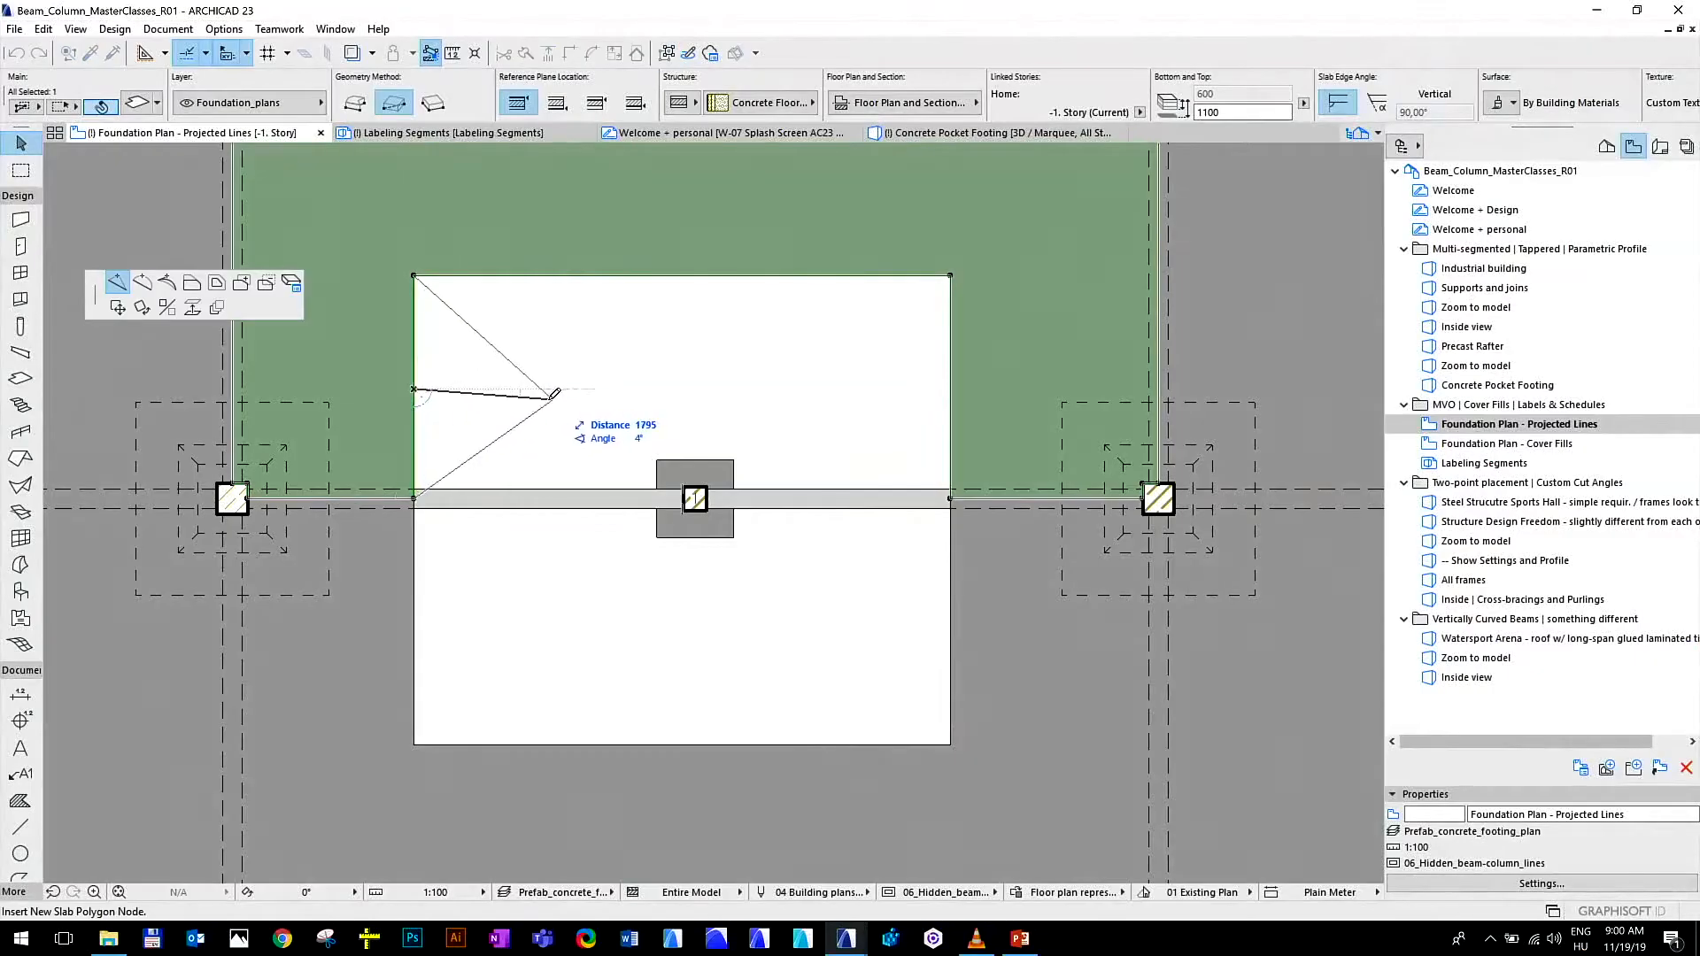
left_click(191, 284)
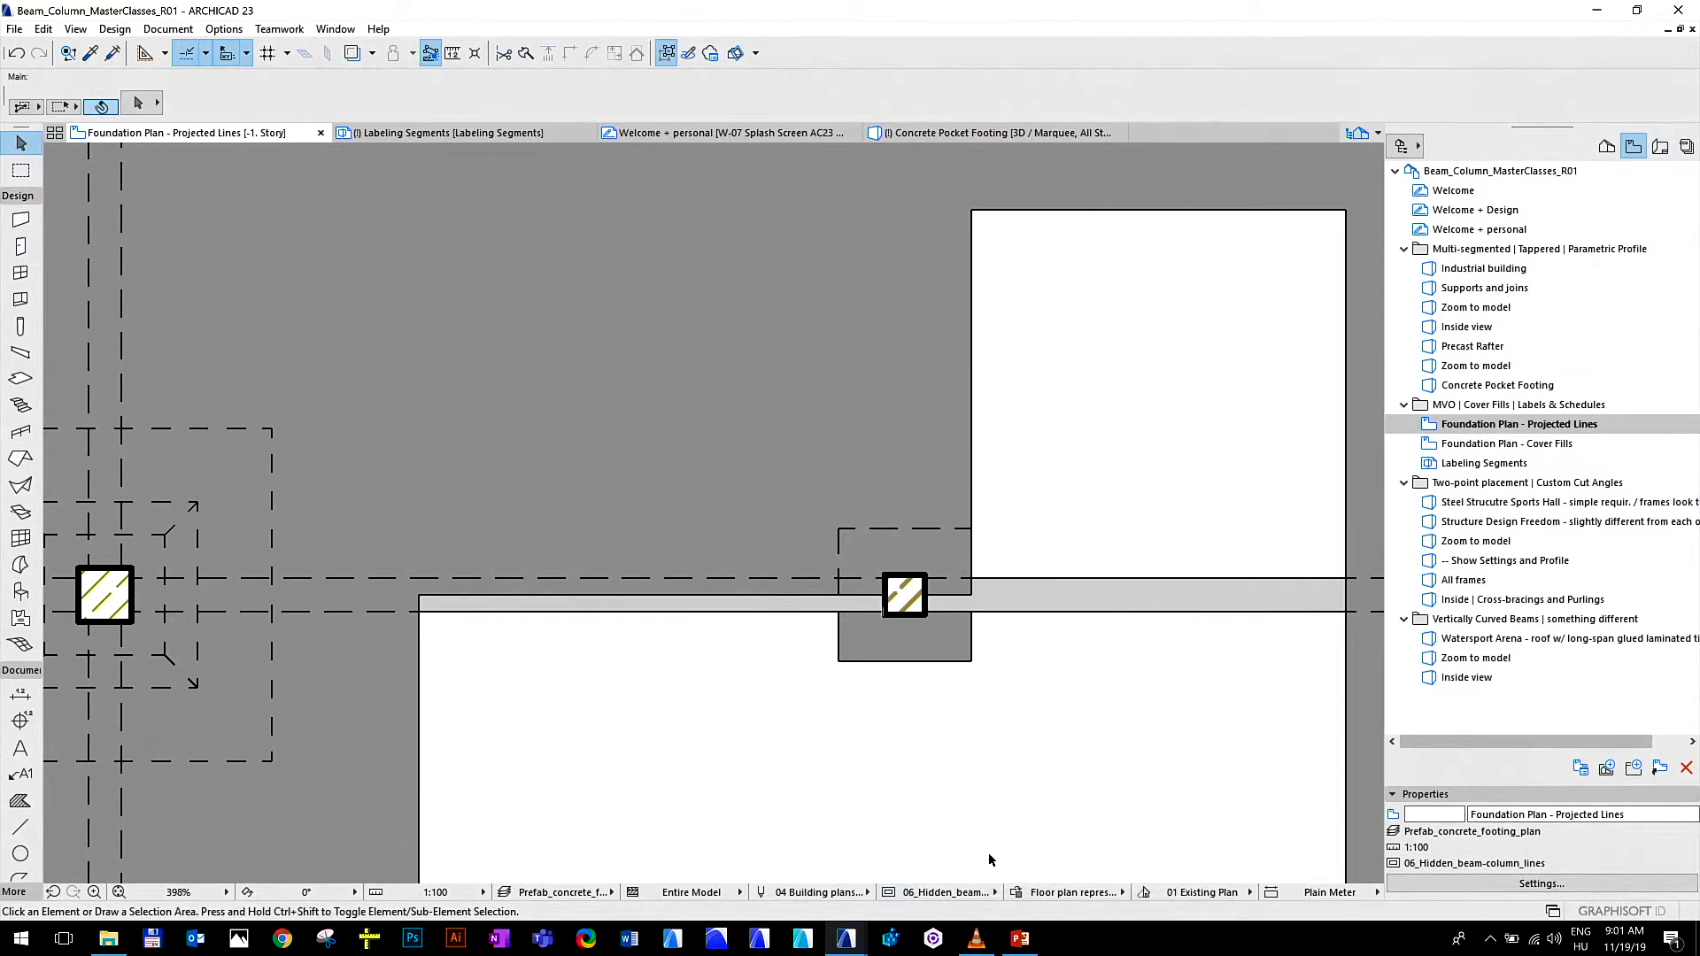
scroll(998, 846, "down", 3)
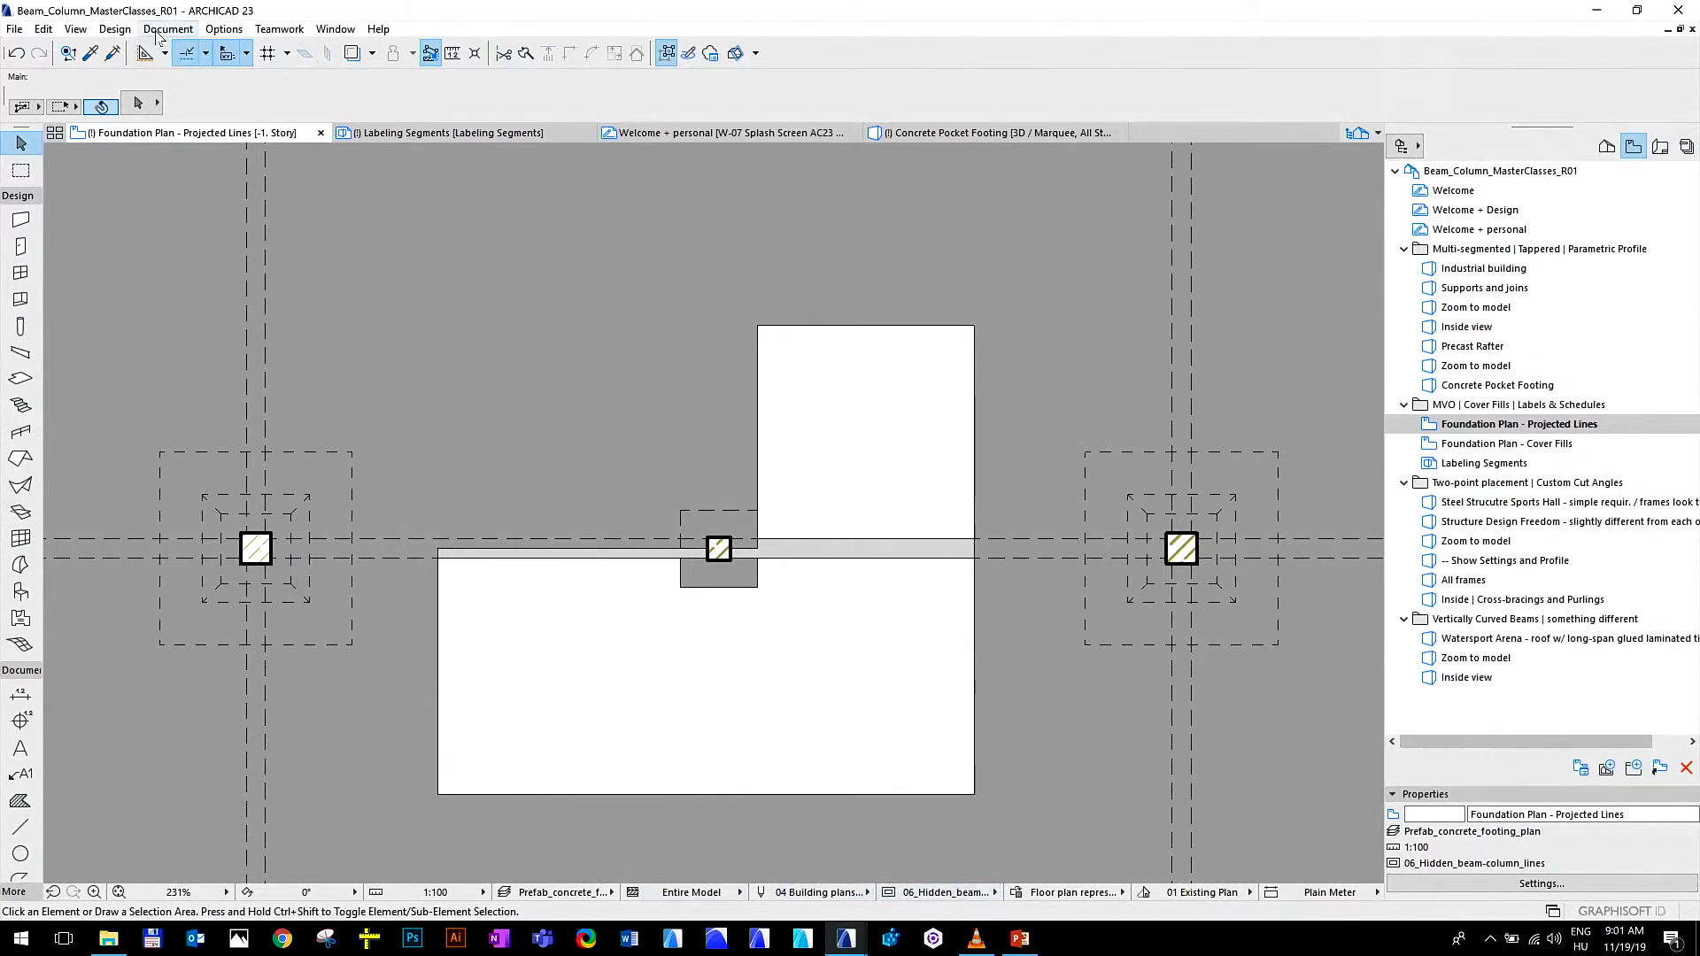
In the model view options for 06_Hidden_beam-column_lines, try Use Hidden Lines for slabs and return the slab setting to Eliminate
left_click(168, 28)
mouse_move(339, 180)
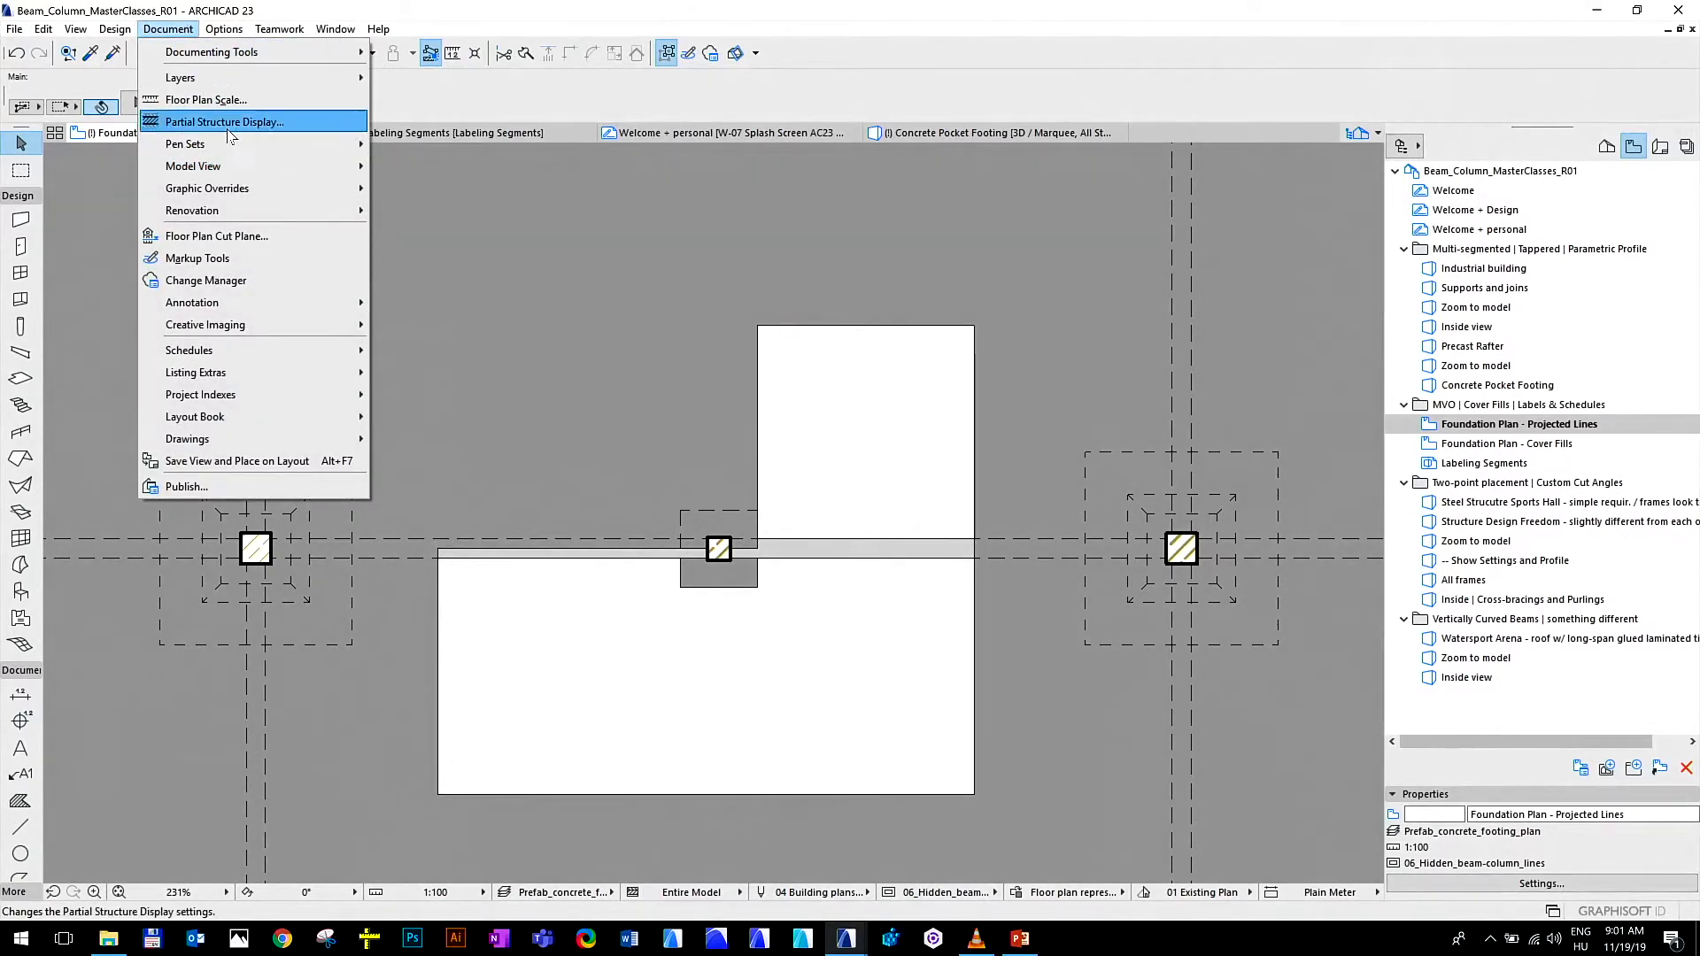
left_click(420, 165)
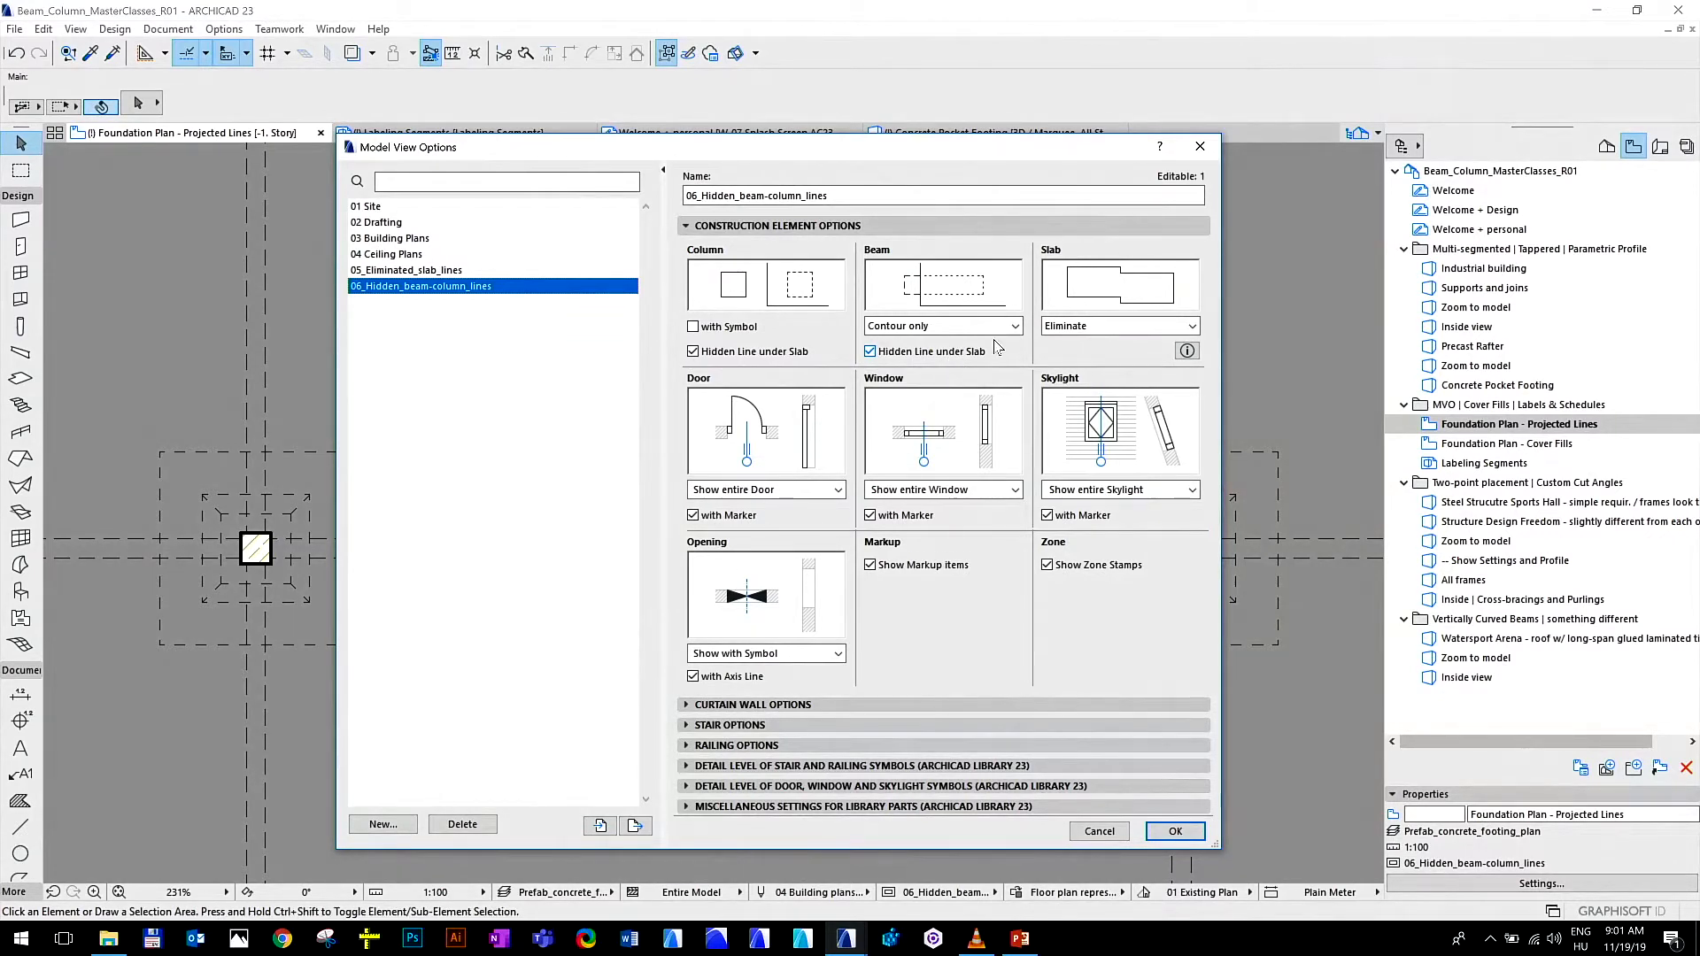
left_click_drag(1049, 164, 794, 152)
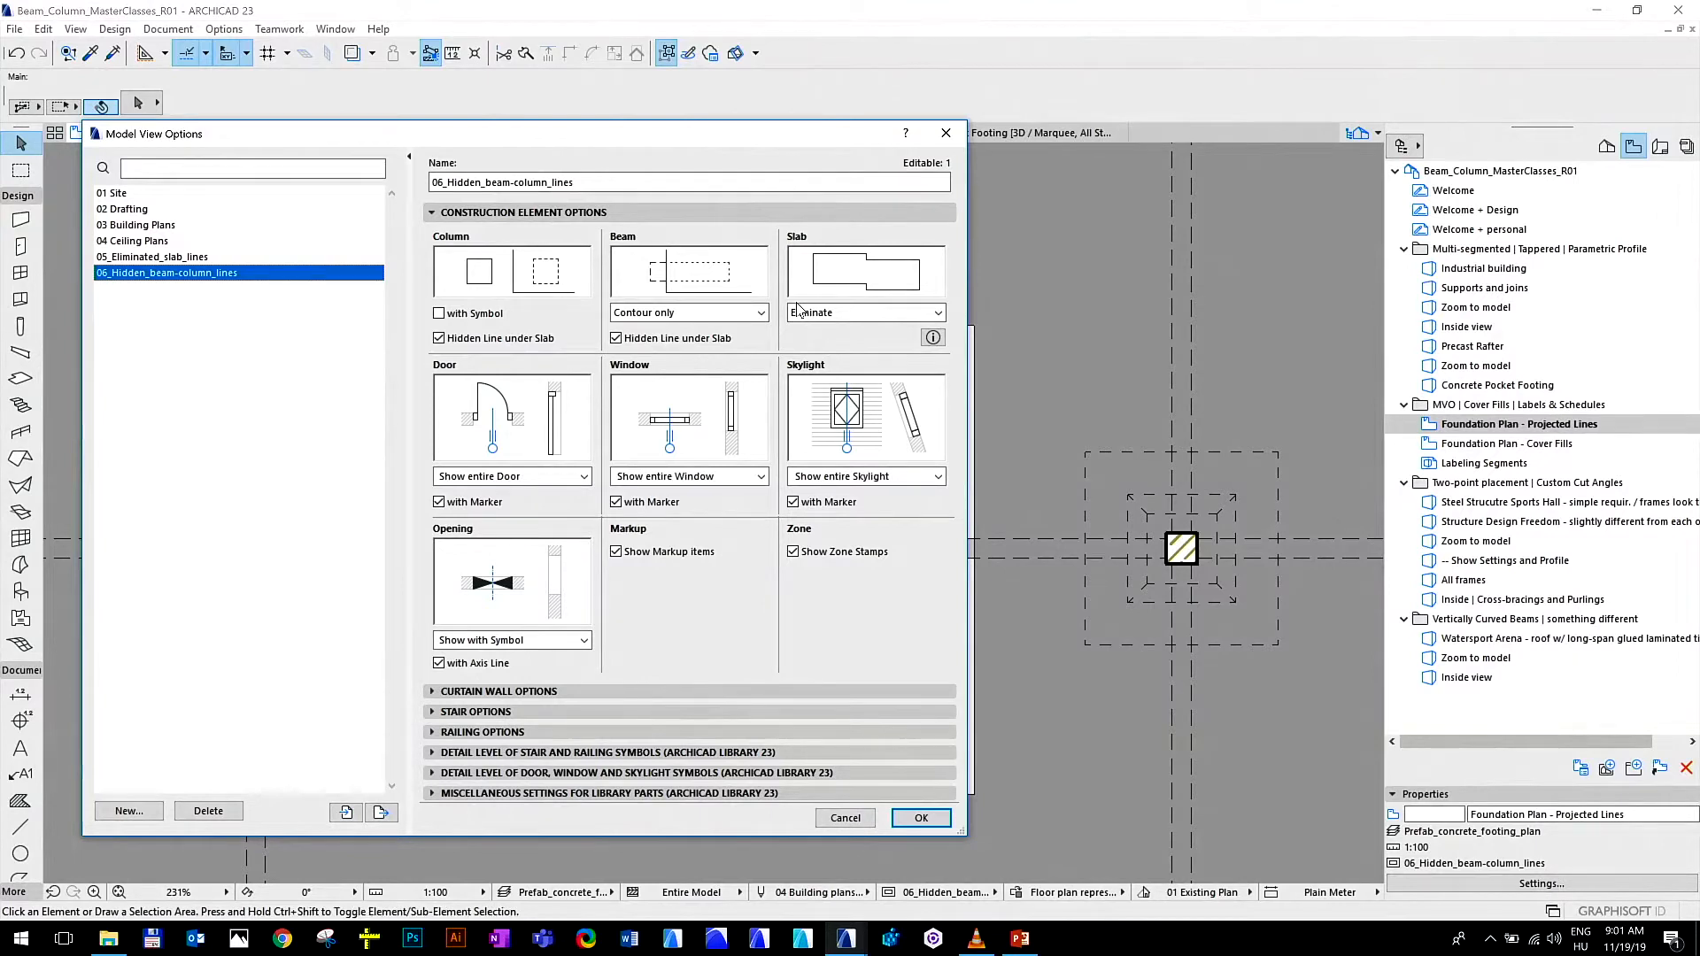
left_click(808, 314)
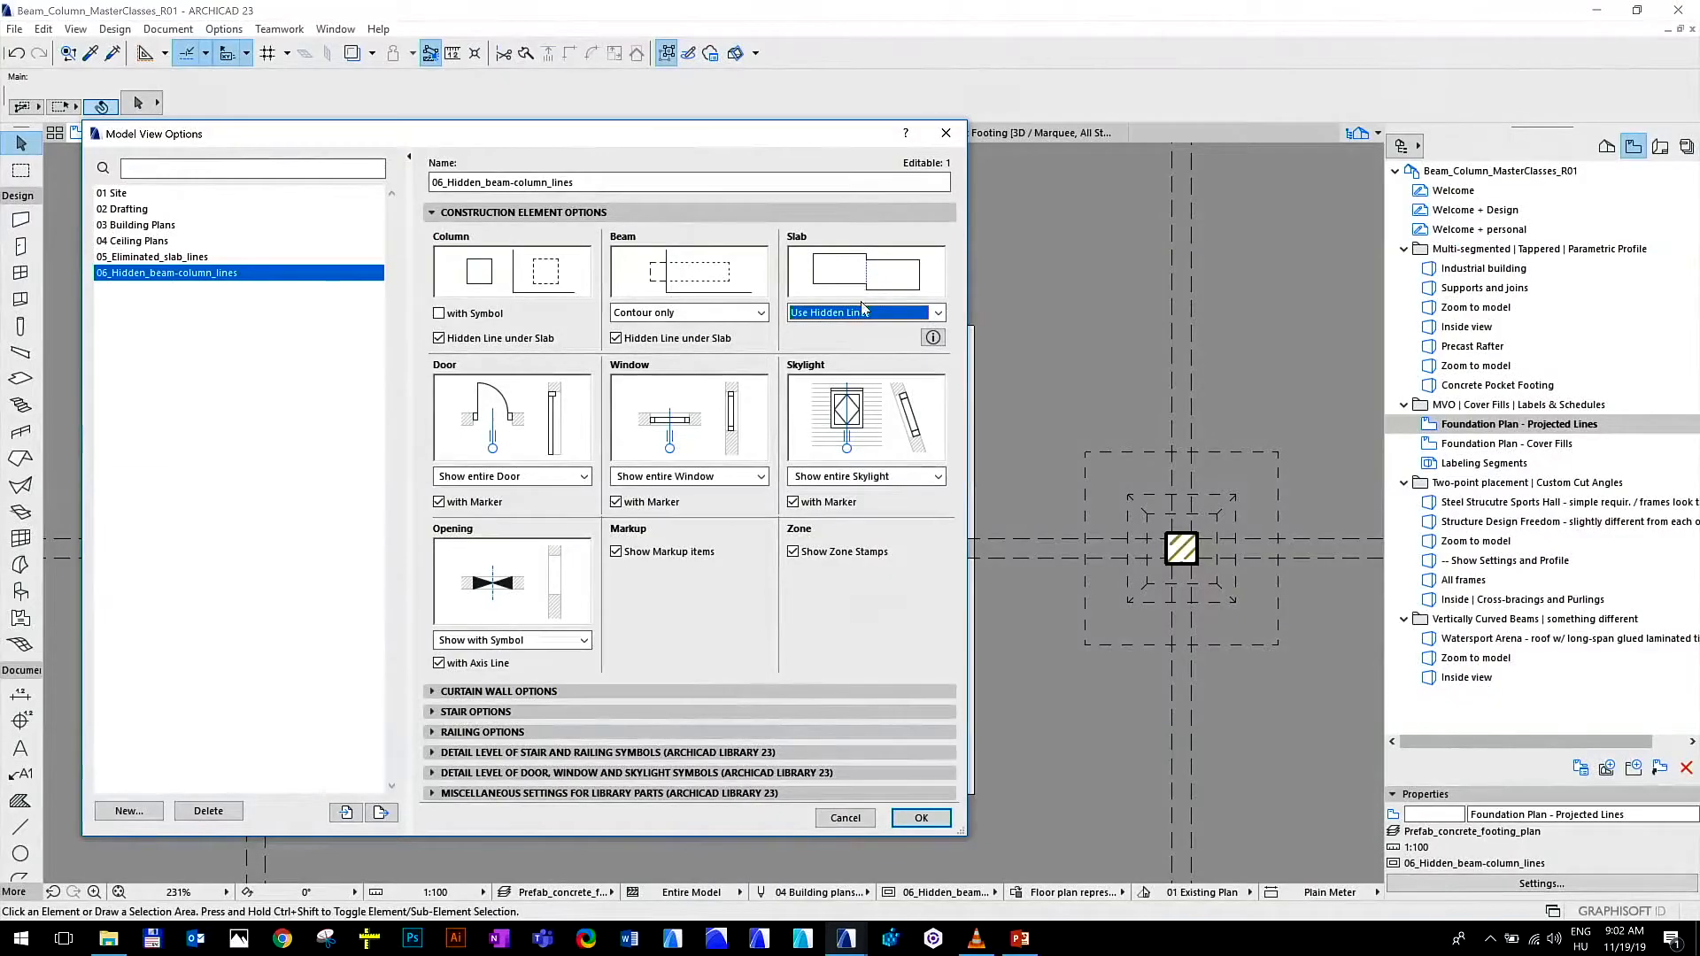
left_click(871, 310)
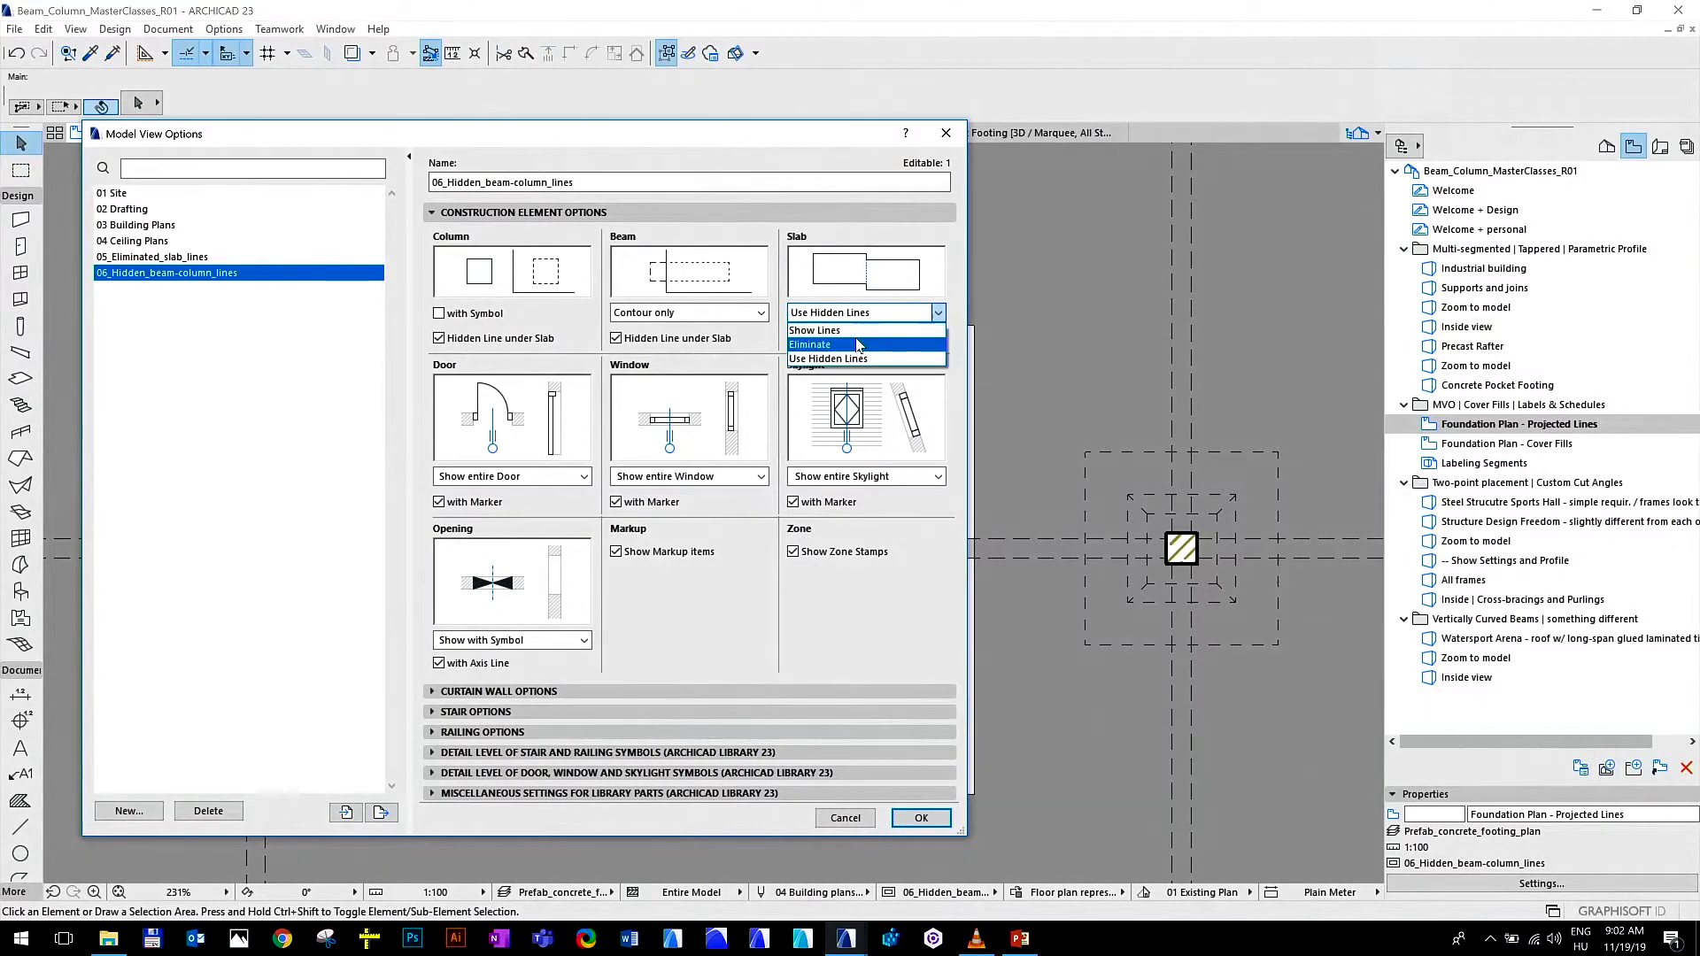
left_click(858, 345)
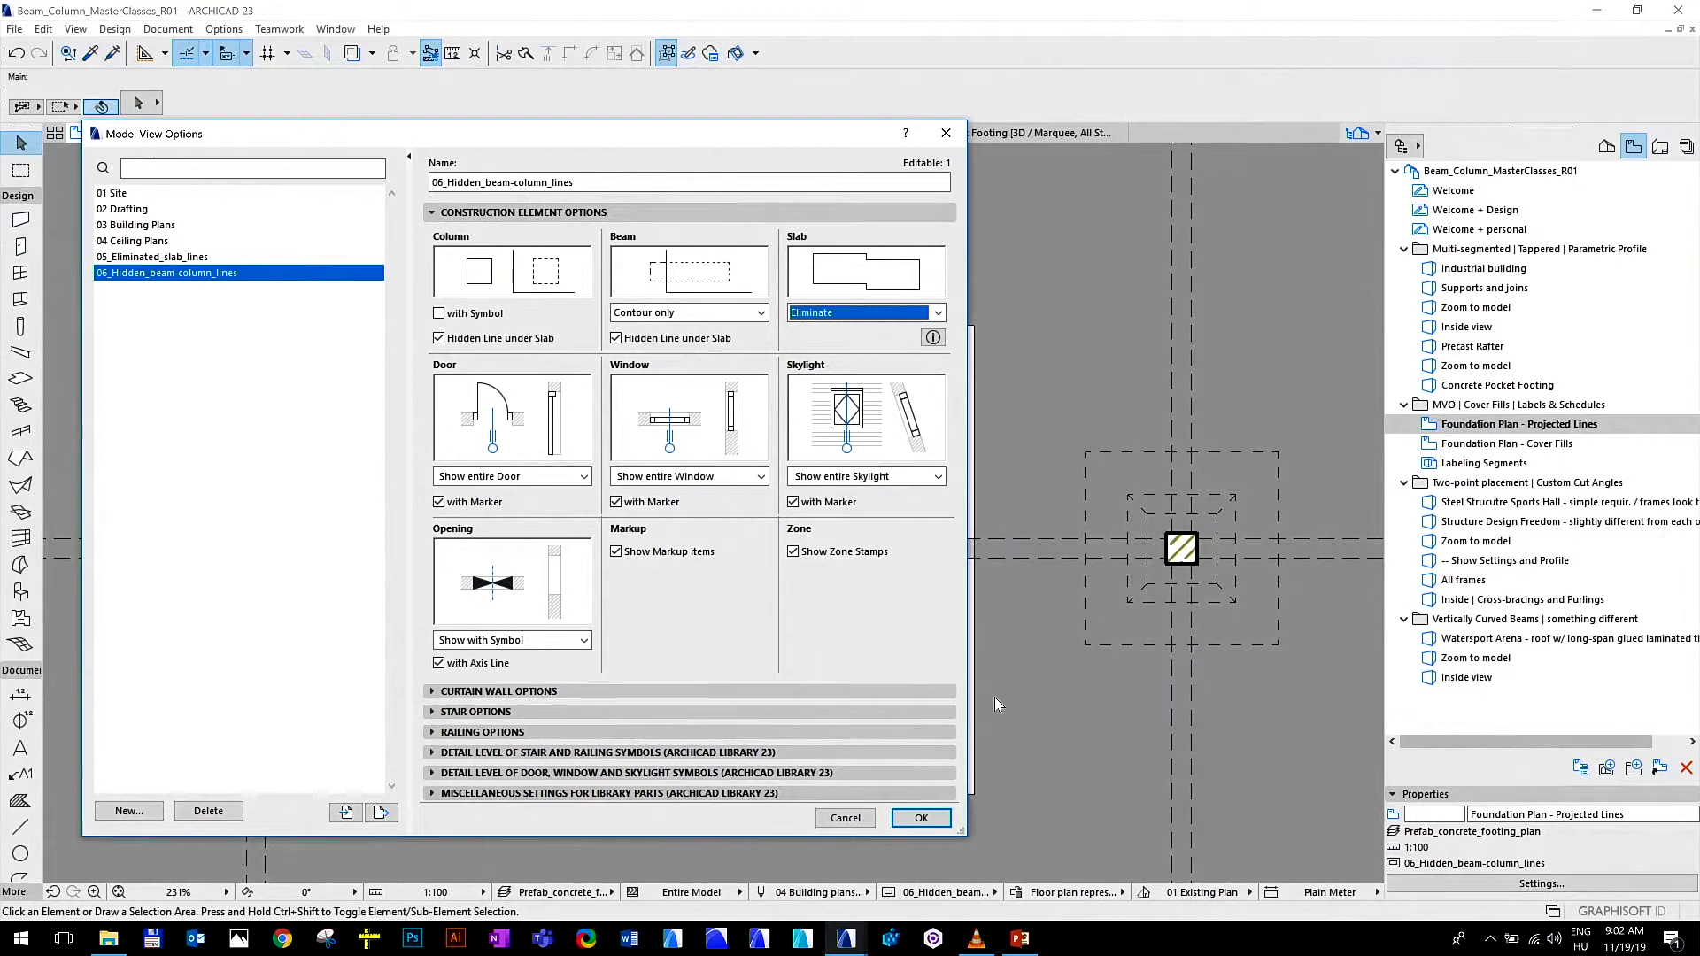
left_click(942, 824)
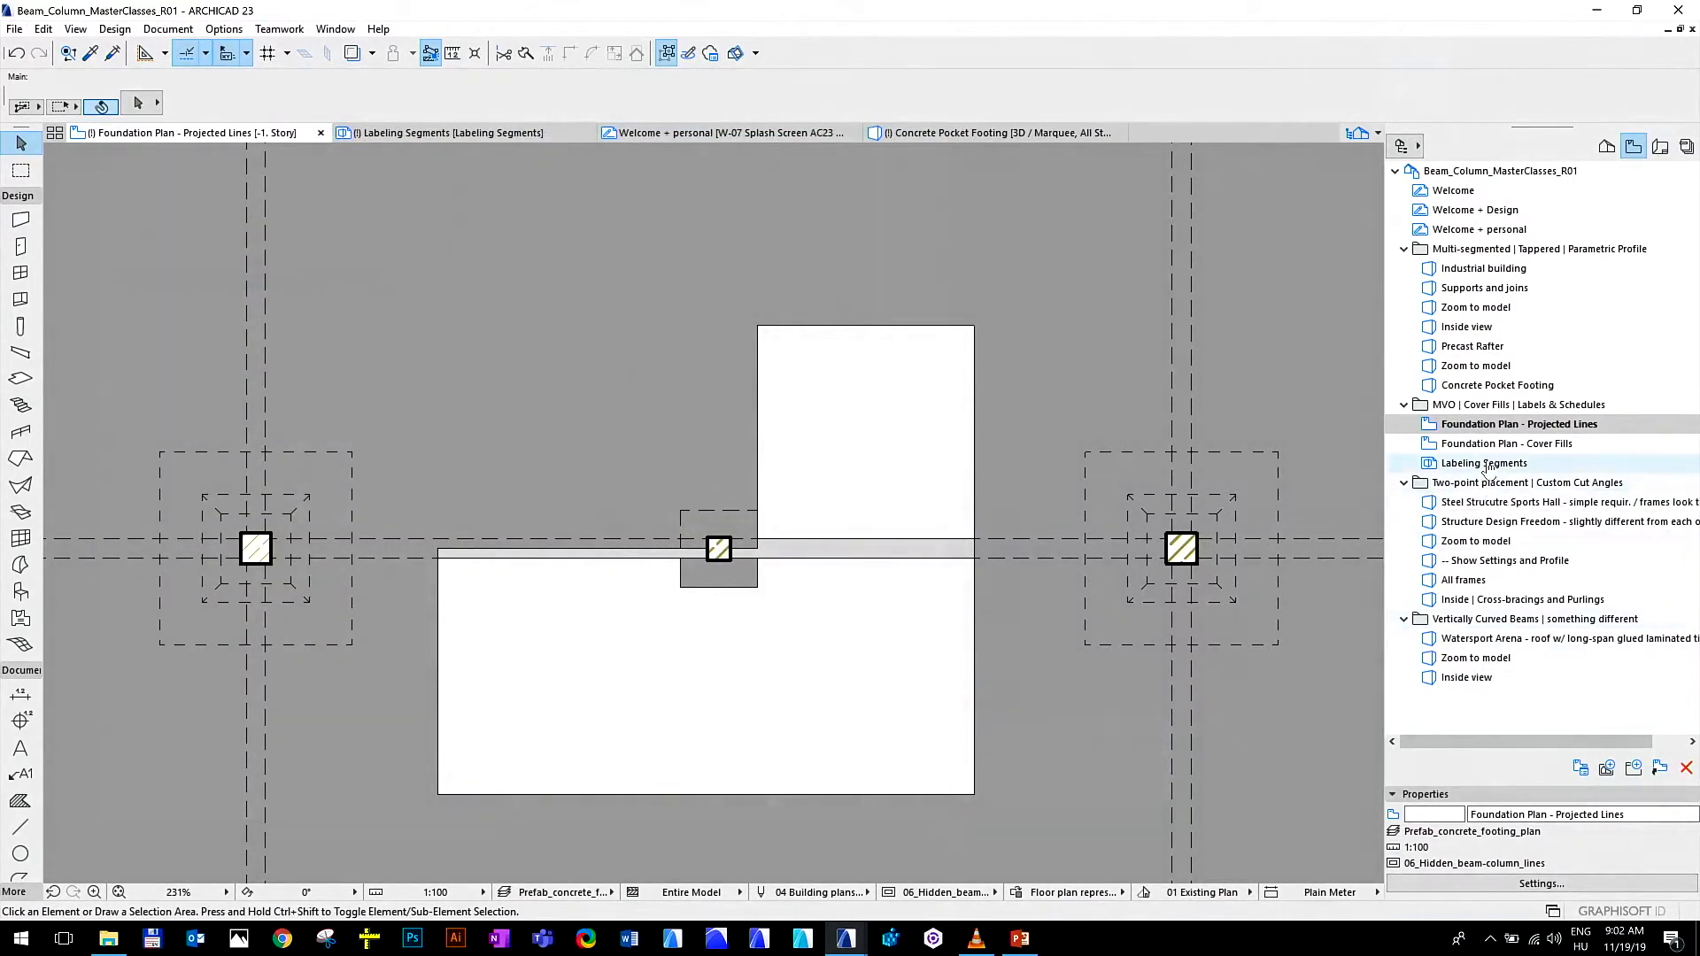
In the Foundation Plan - Cover Fills view, switch on cover fills for all four beams meeting at the footing
left_click(1495, 443)
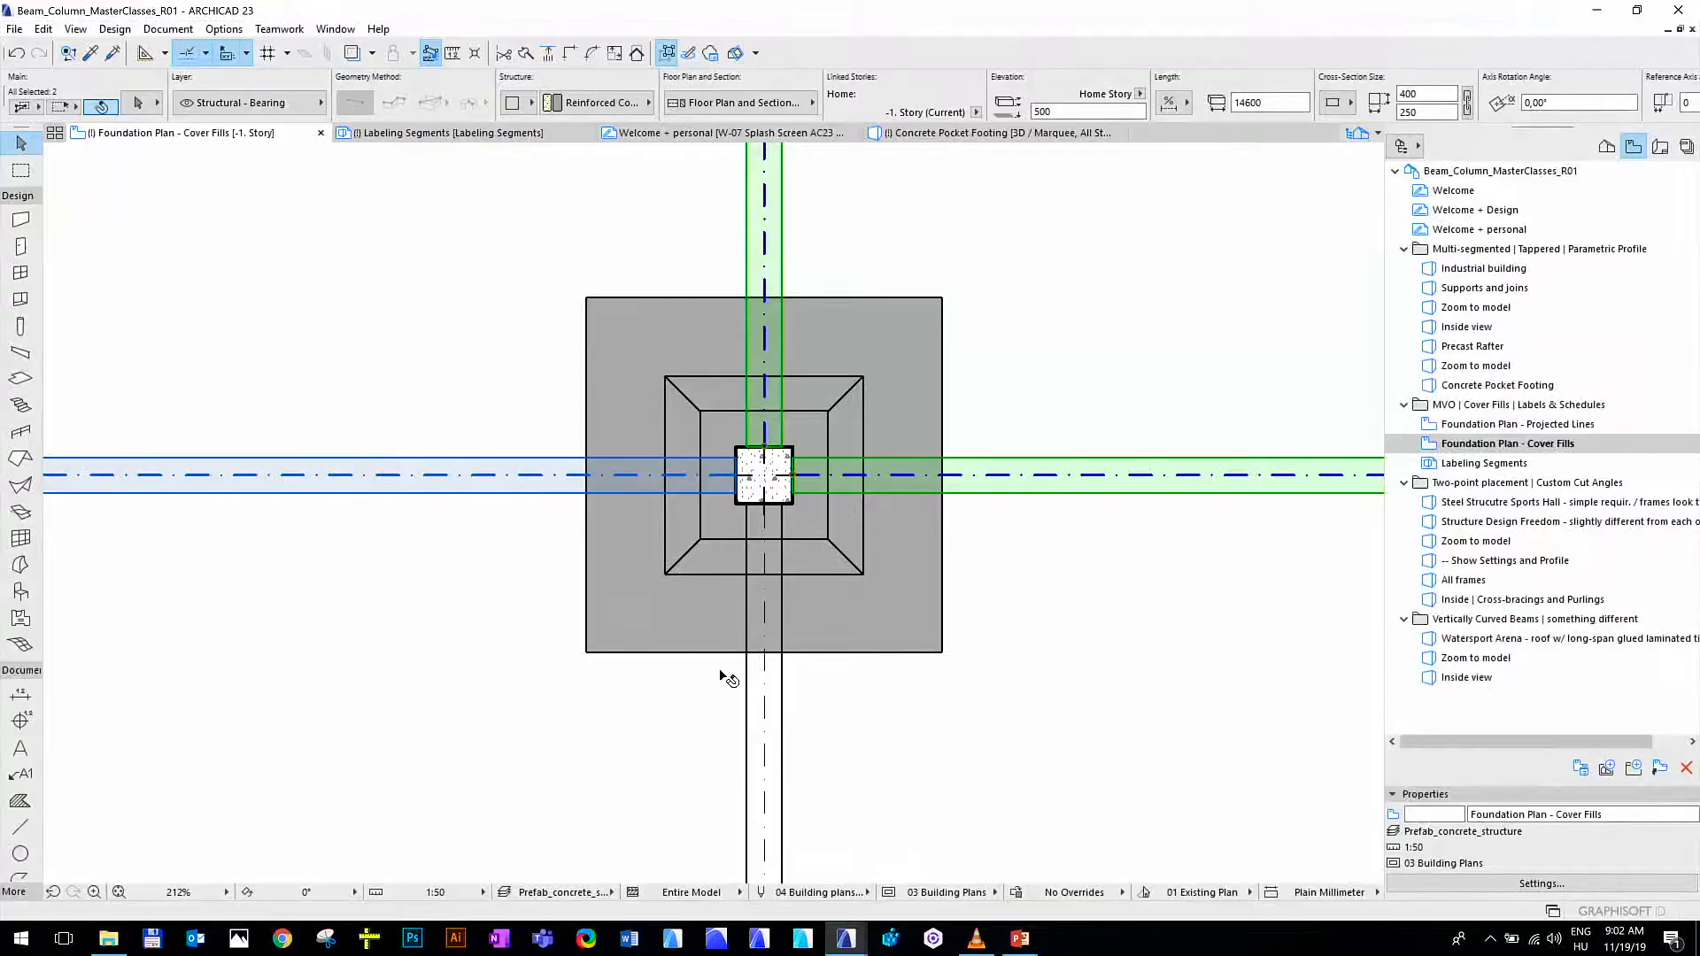
left_click(759, 723, "shift")
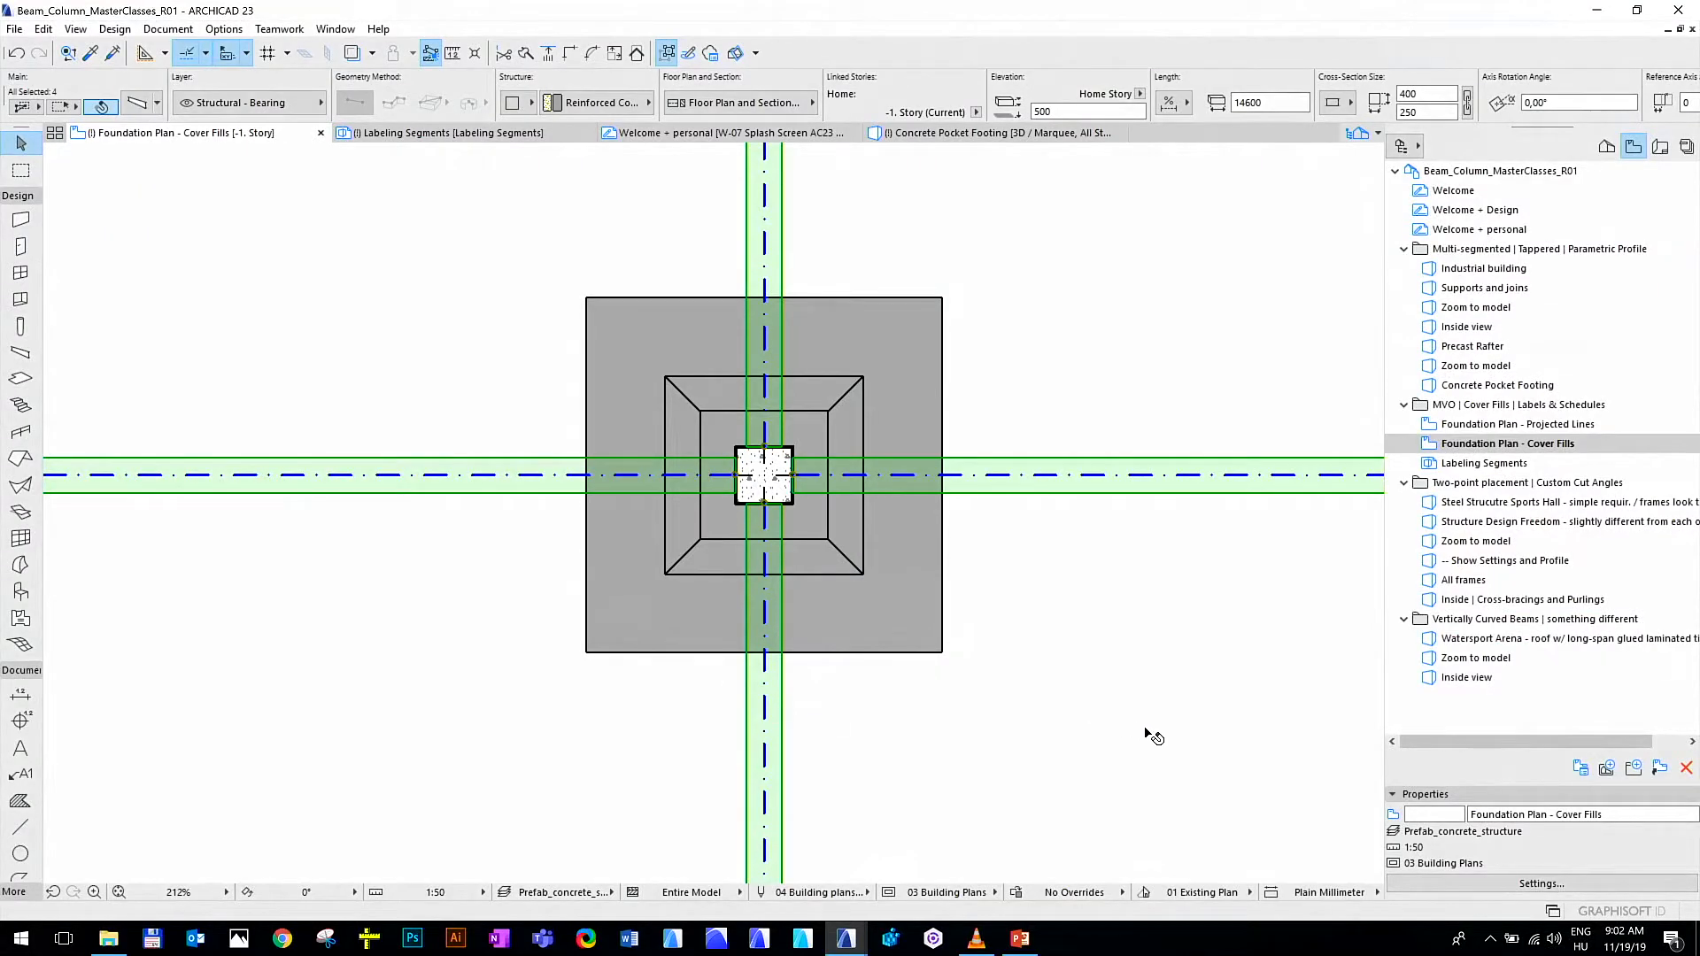
left_click(137, 104)
left_click_drag(774, 88, 748, 164)
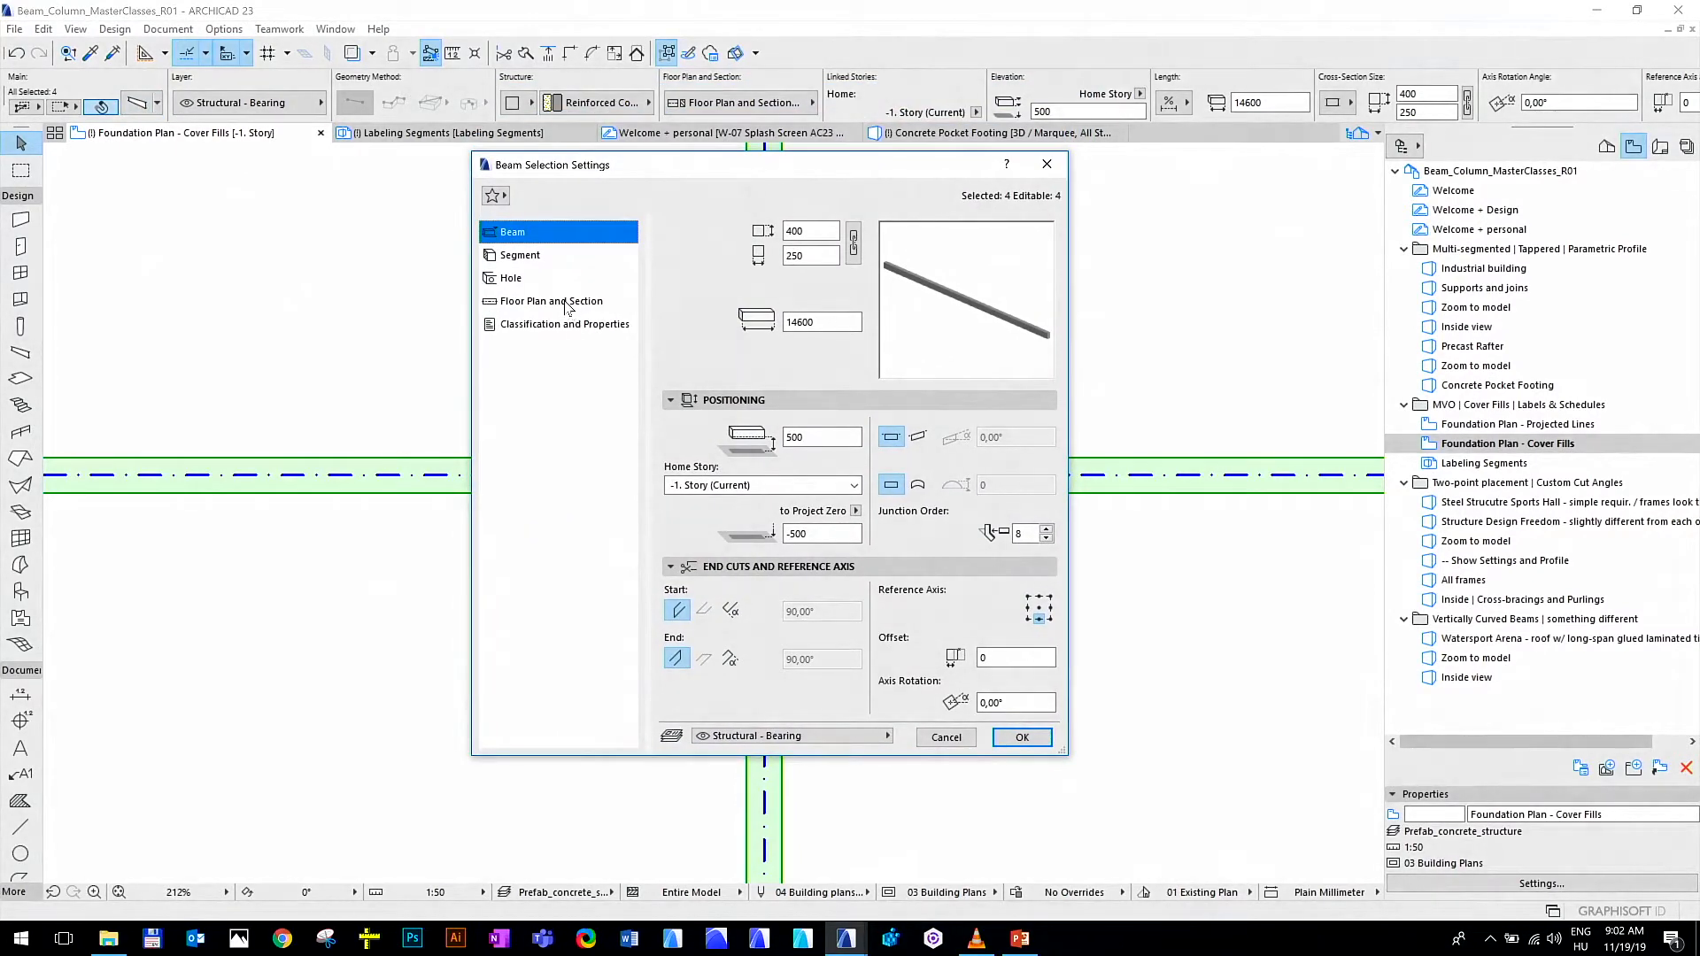
left_click(568, 303)
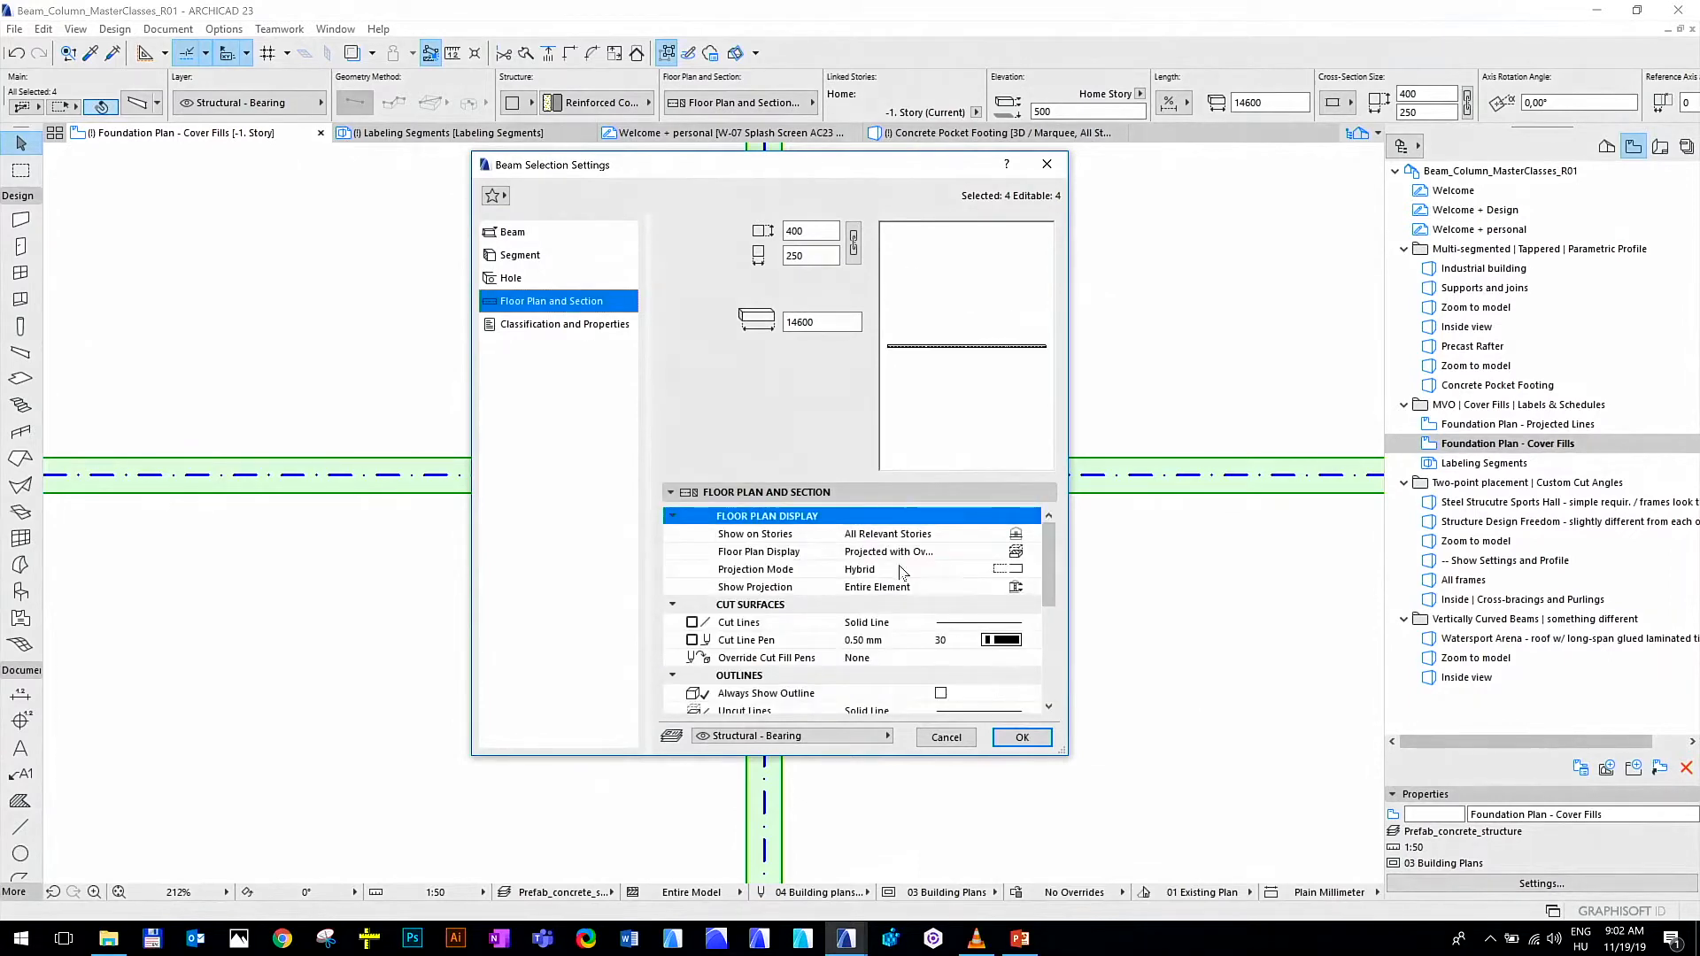
scroll(837, 543, "down", 5)
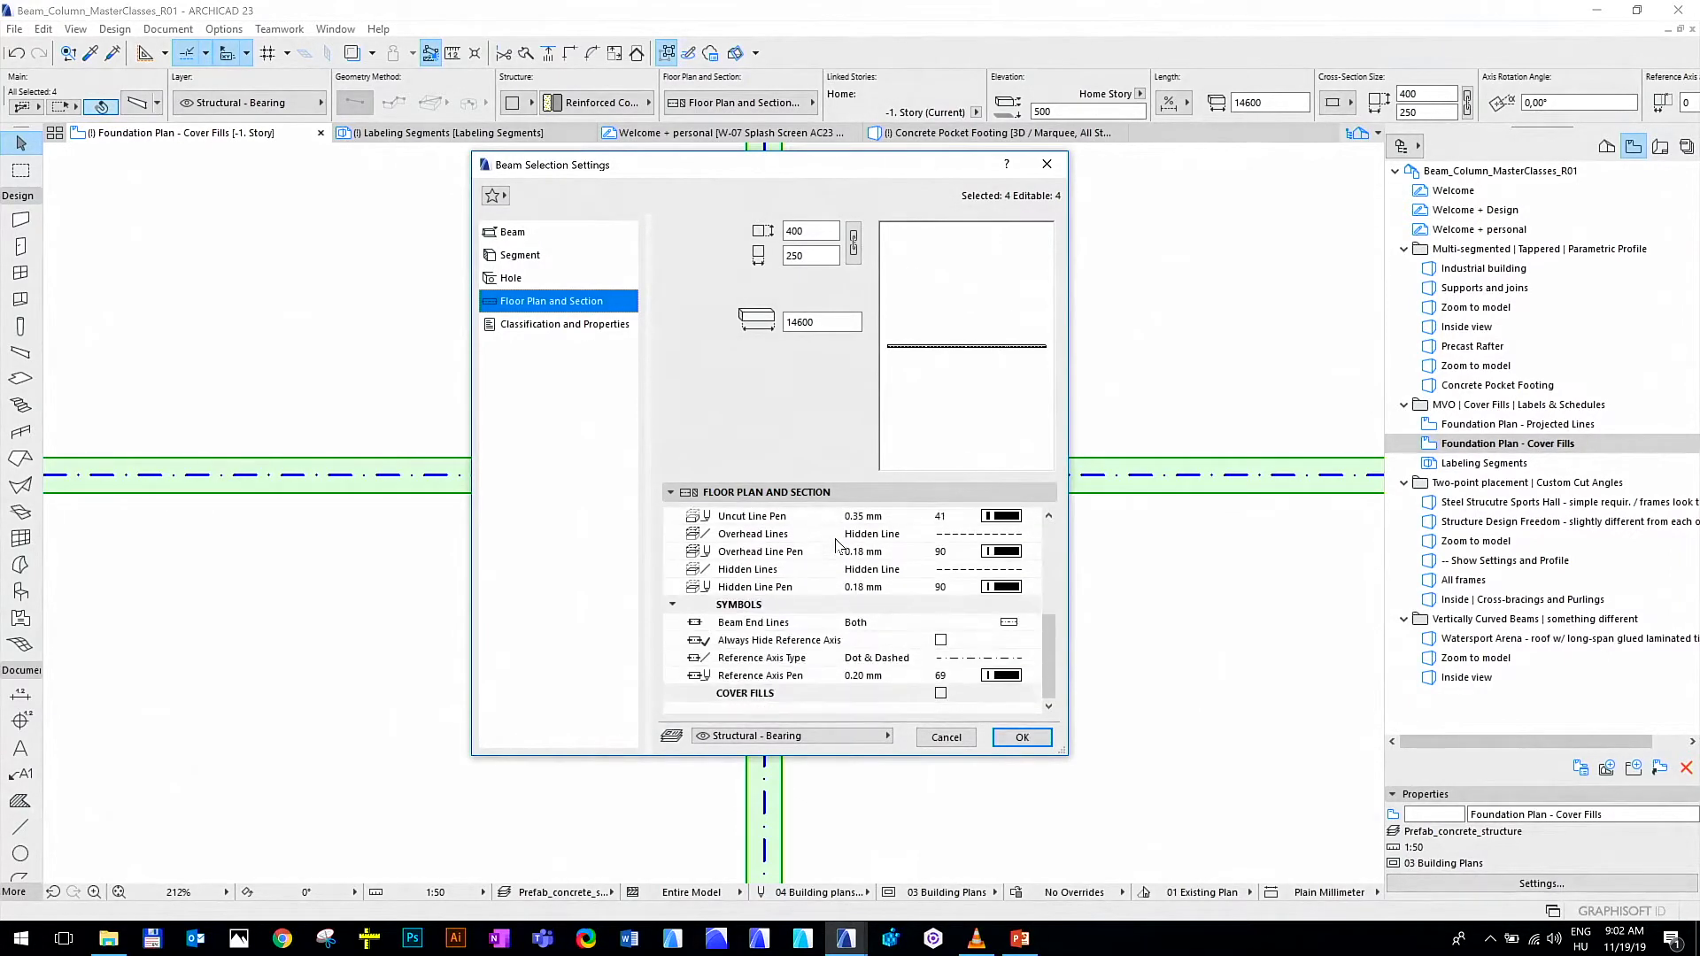
left_click(940, 693)
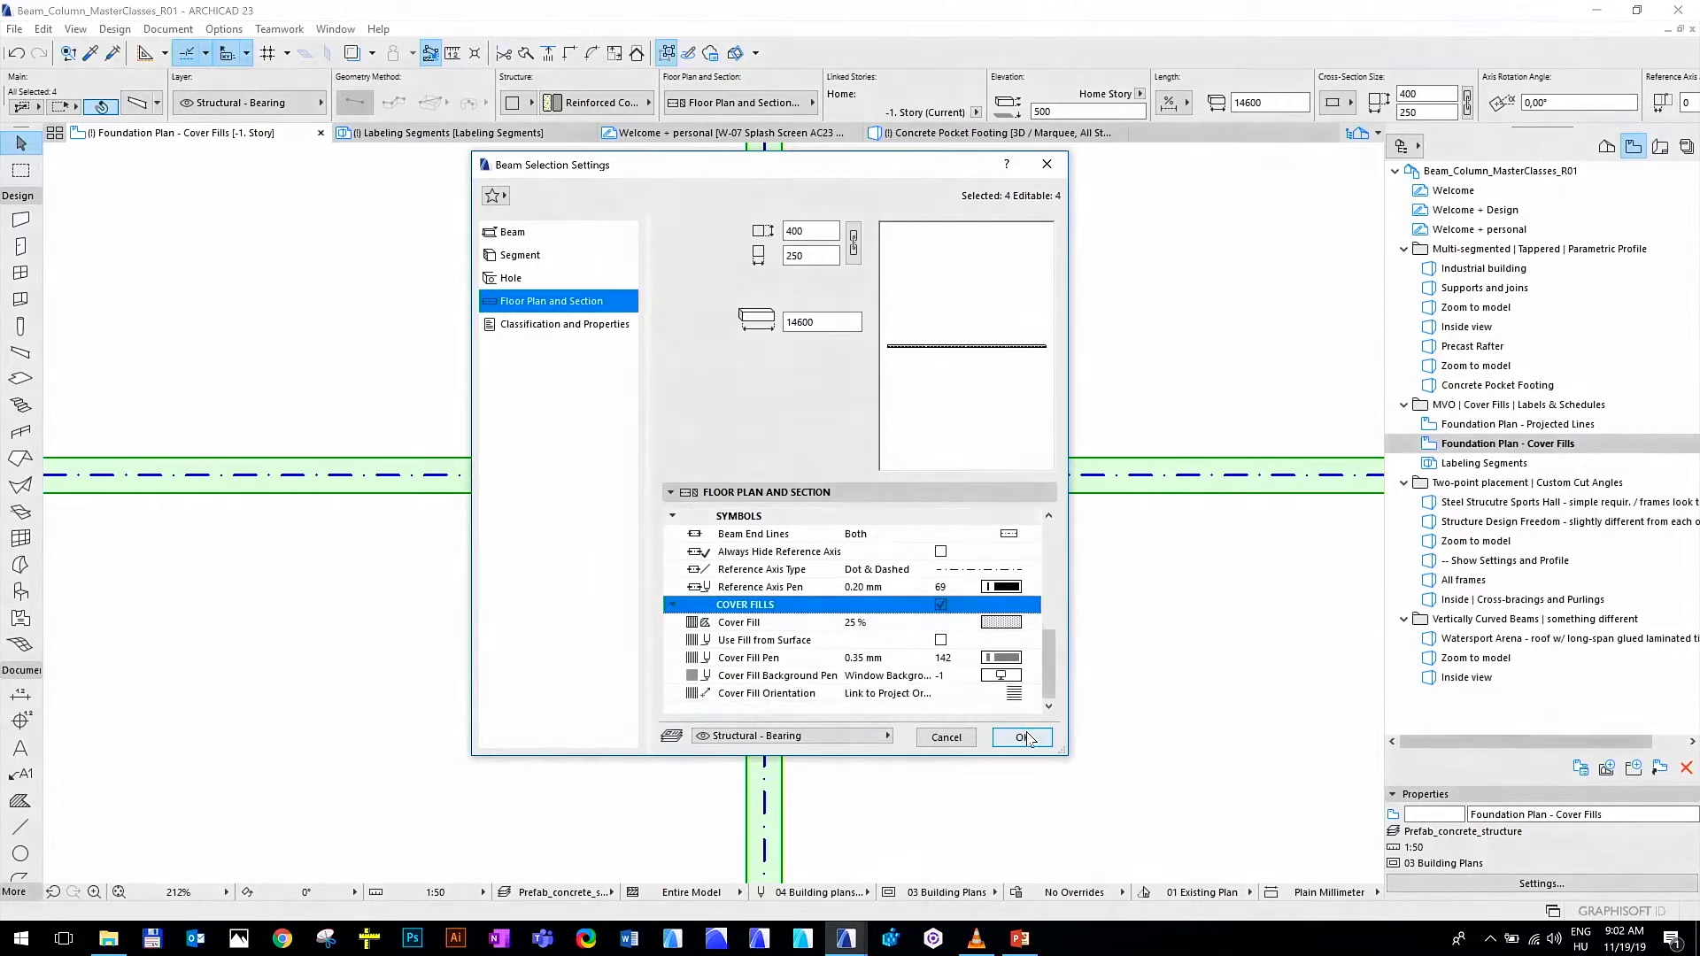
left_click(1024, 737)
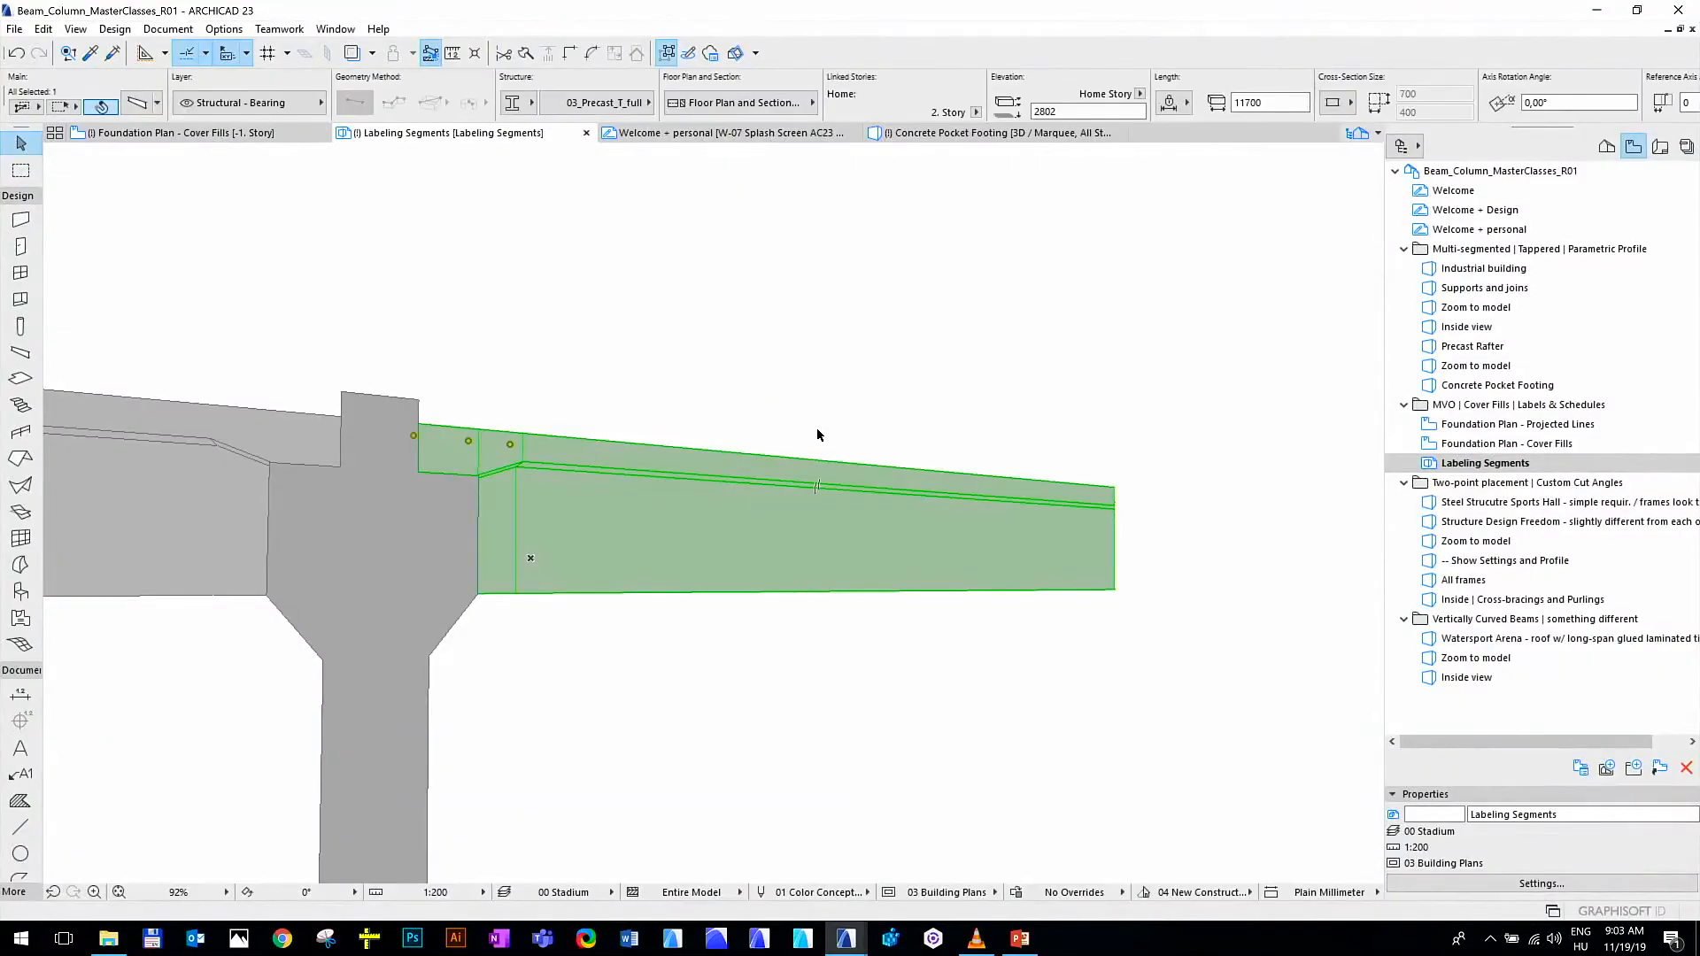
In the Labeling Segments view, attach a Beam Label favorite to the top edge of the tapered beam right of the column, with a bent leader
left_click(833, 393)
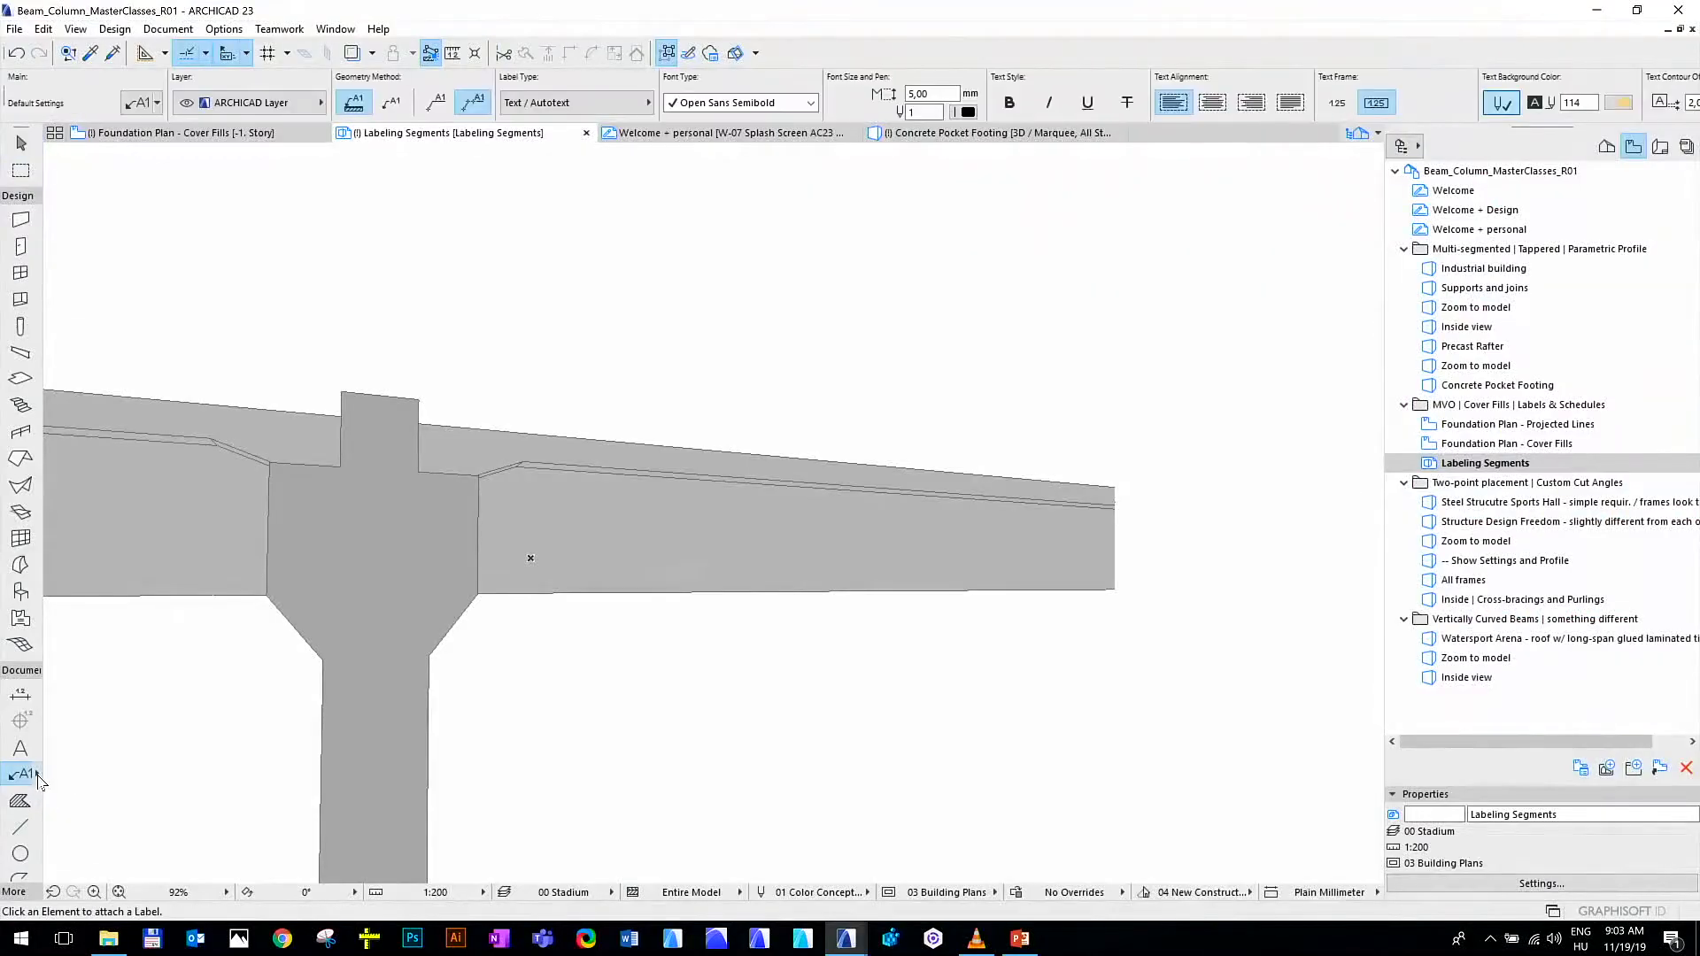
left_click(38, 779)
left_click(99, 598)
left_click(562, 437)
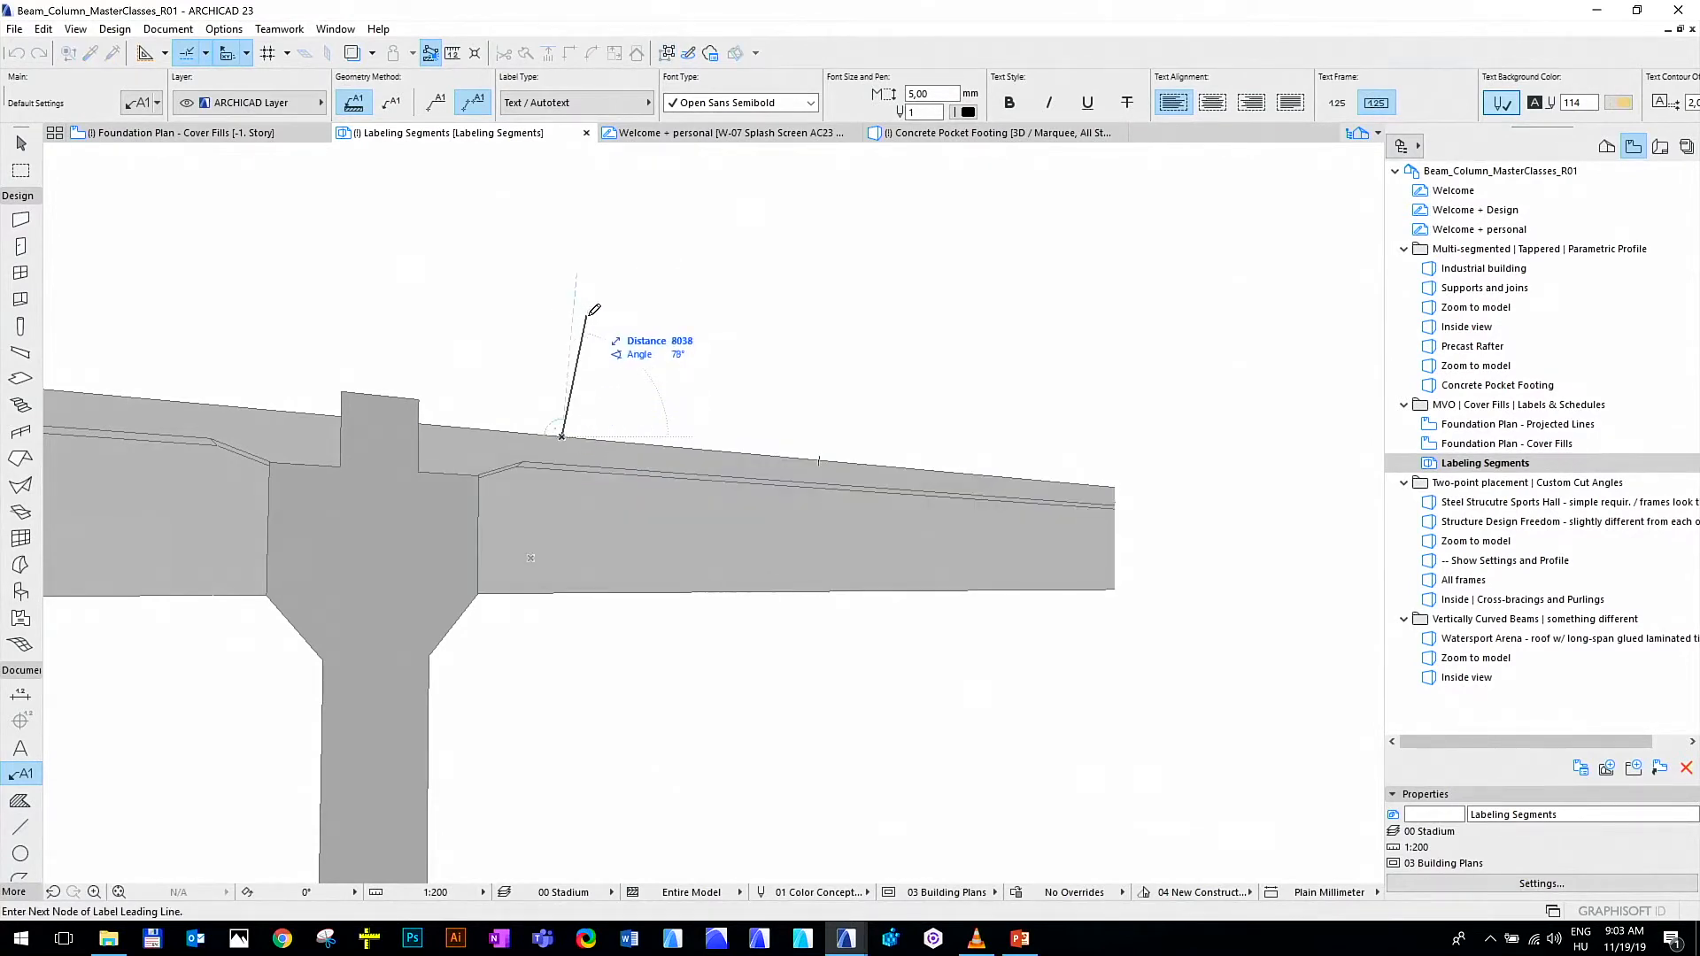
left_click(596, 344)
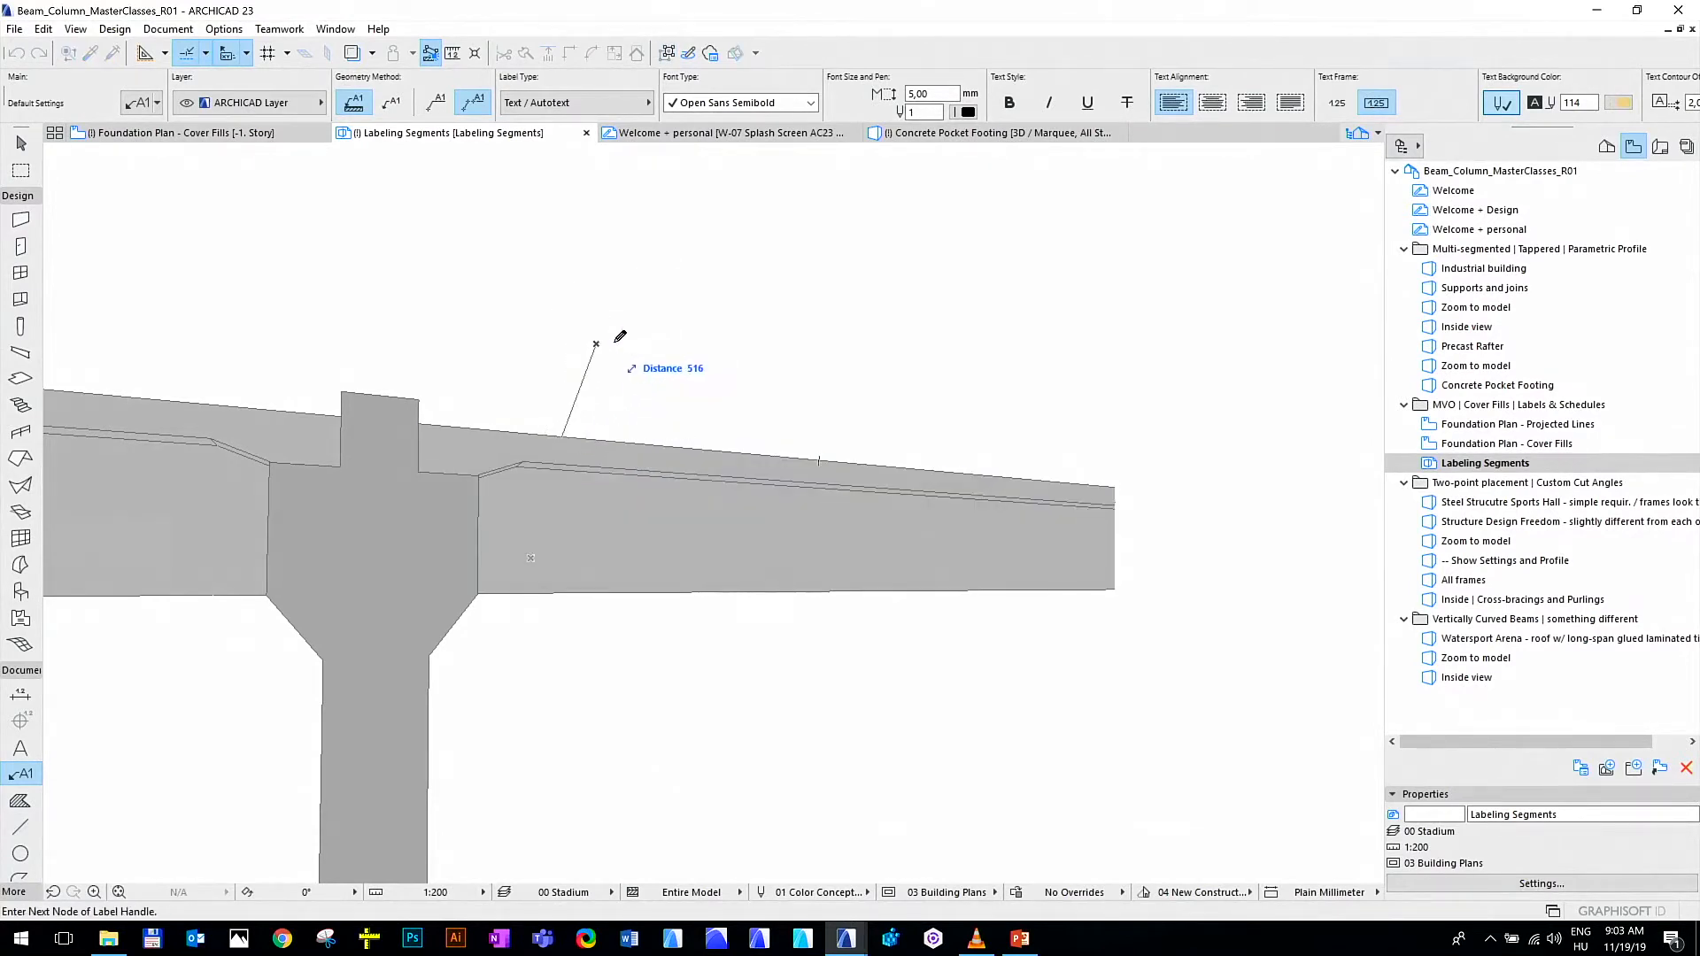
left_click(699, 342)
key("Escape")
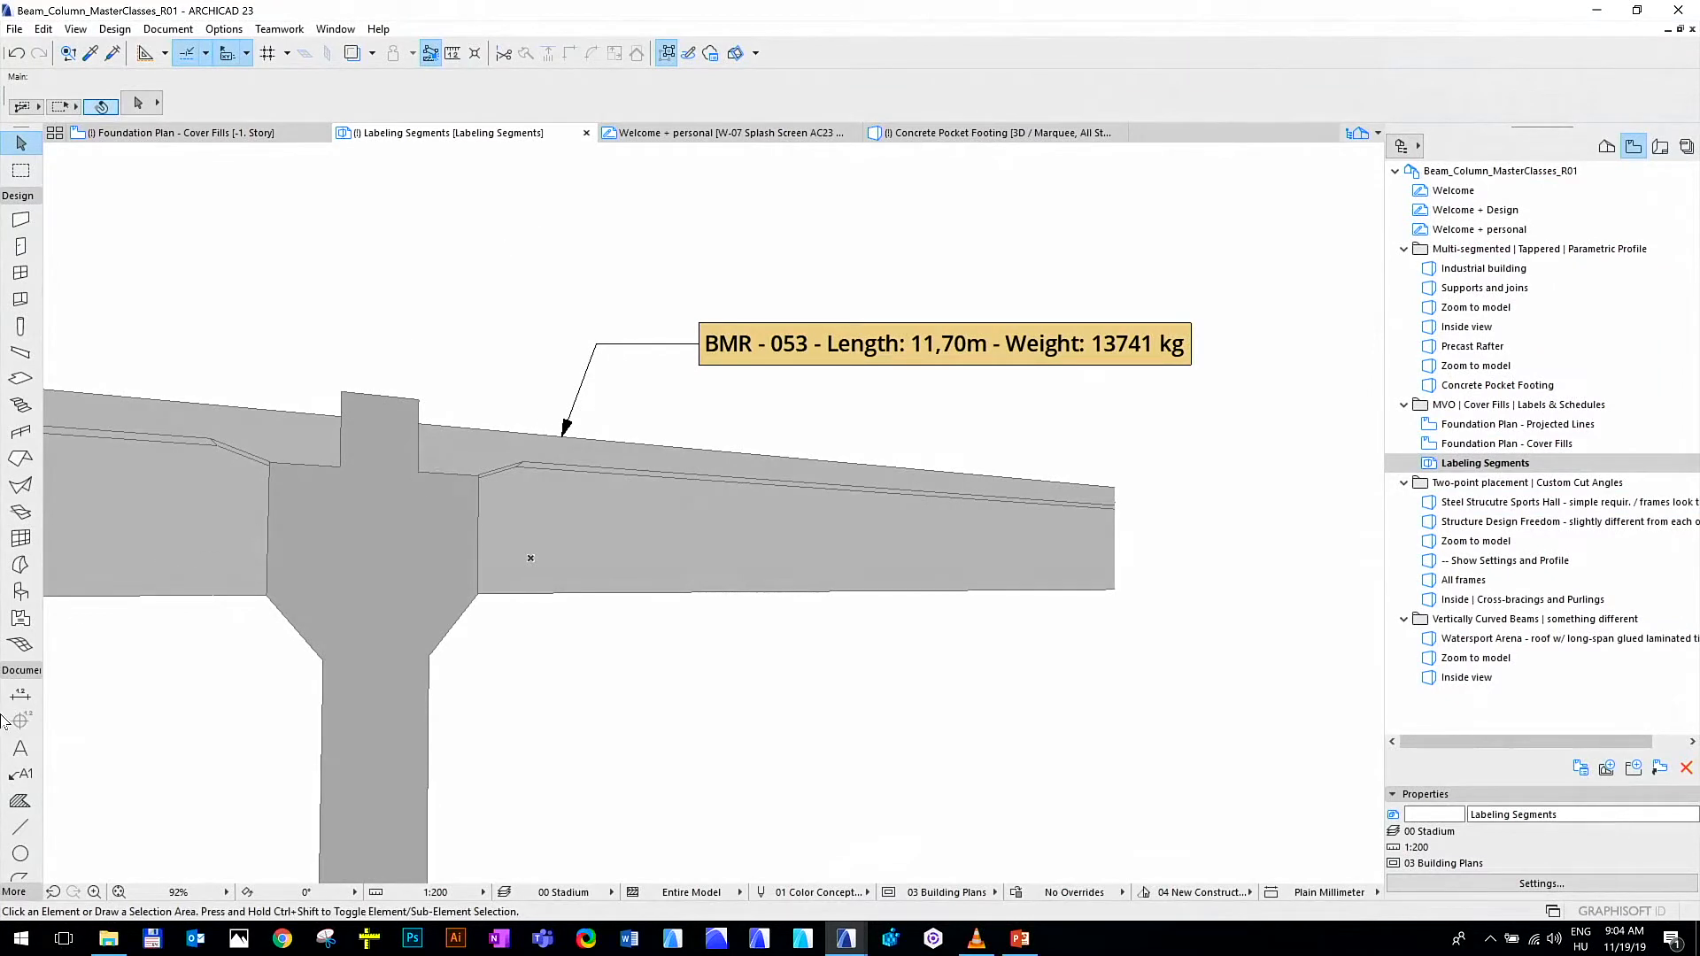
Load the Beam Segment Label favorite for the Label tool
left_click(39, 780)
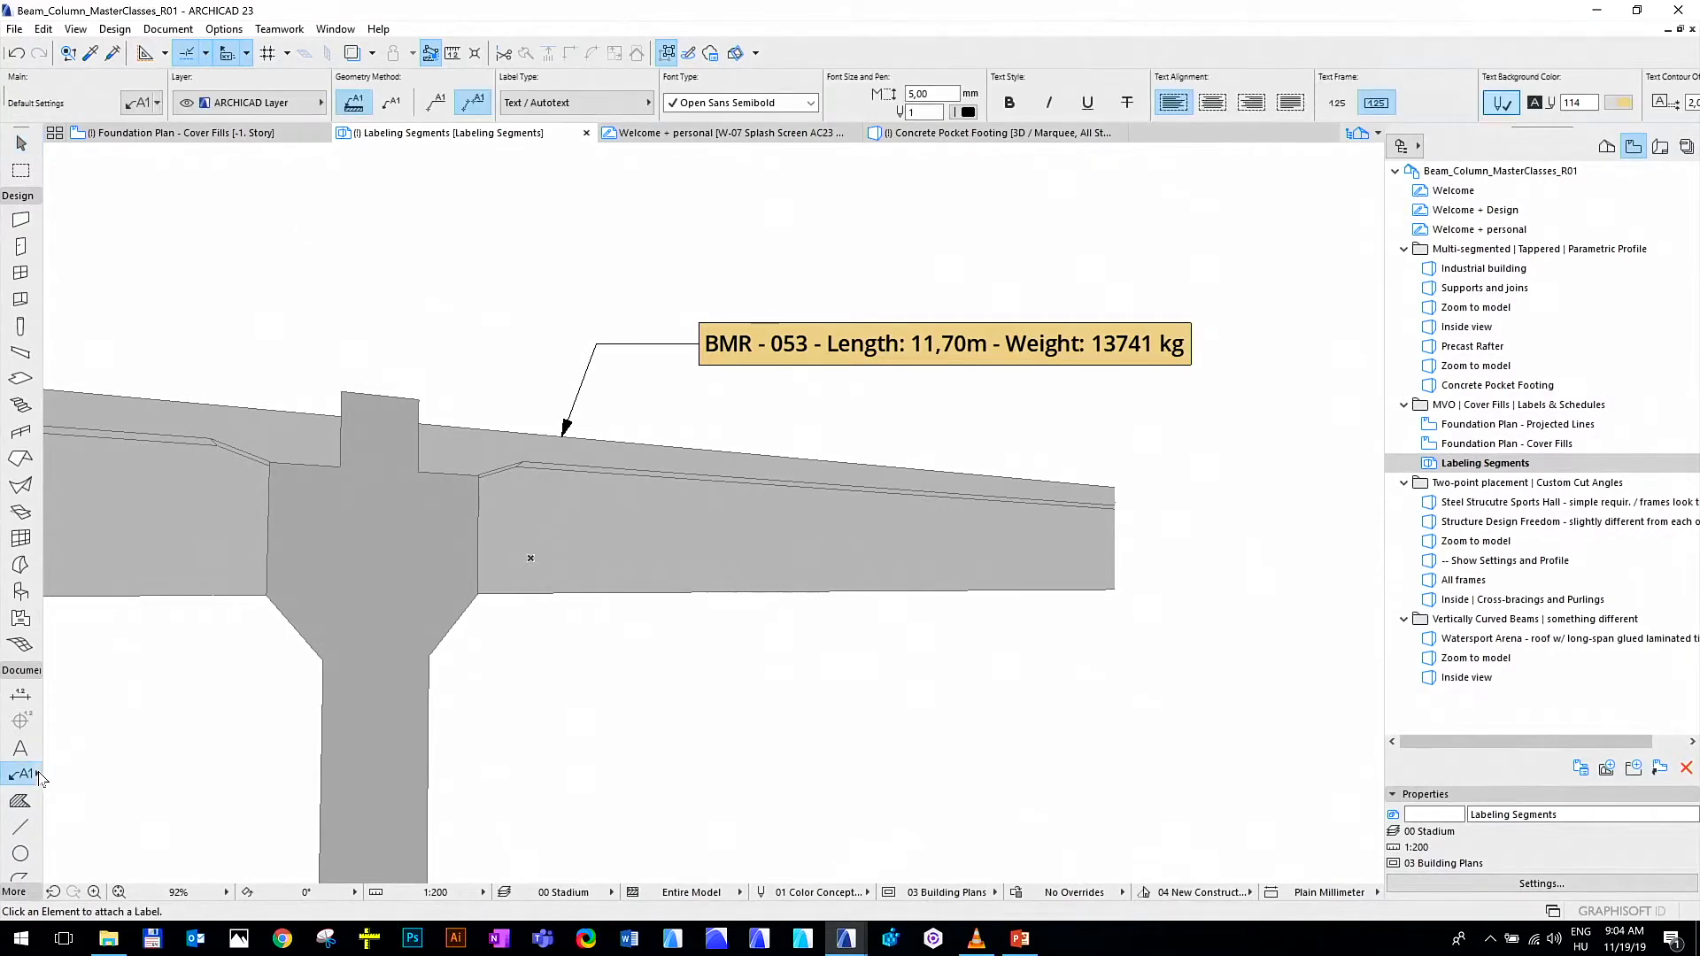
left_click(38, 774)
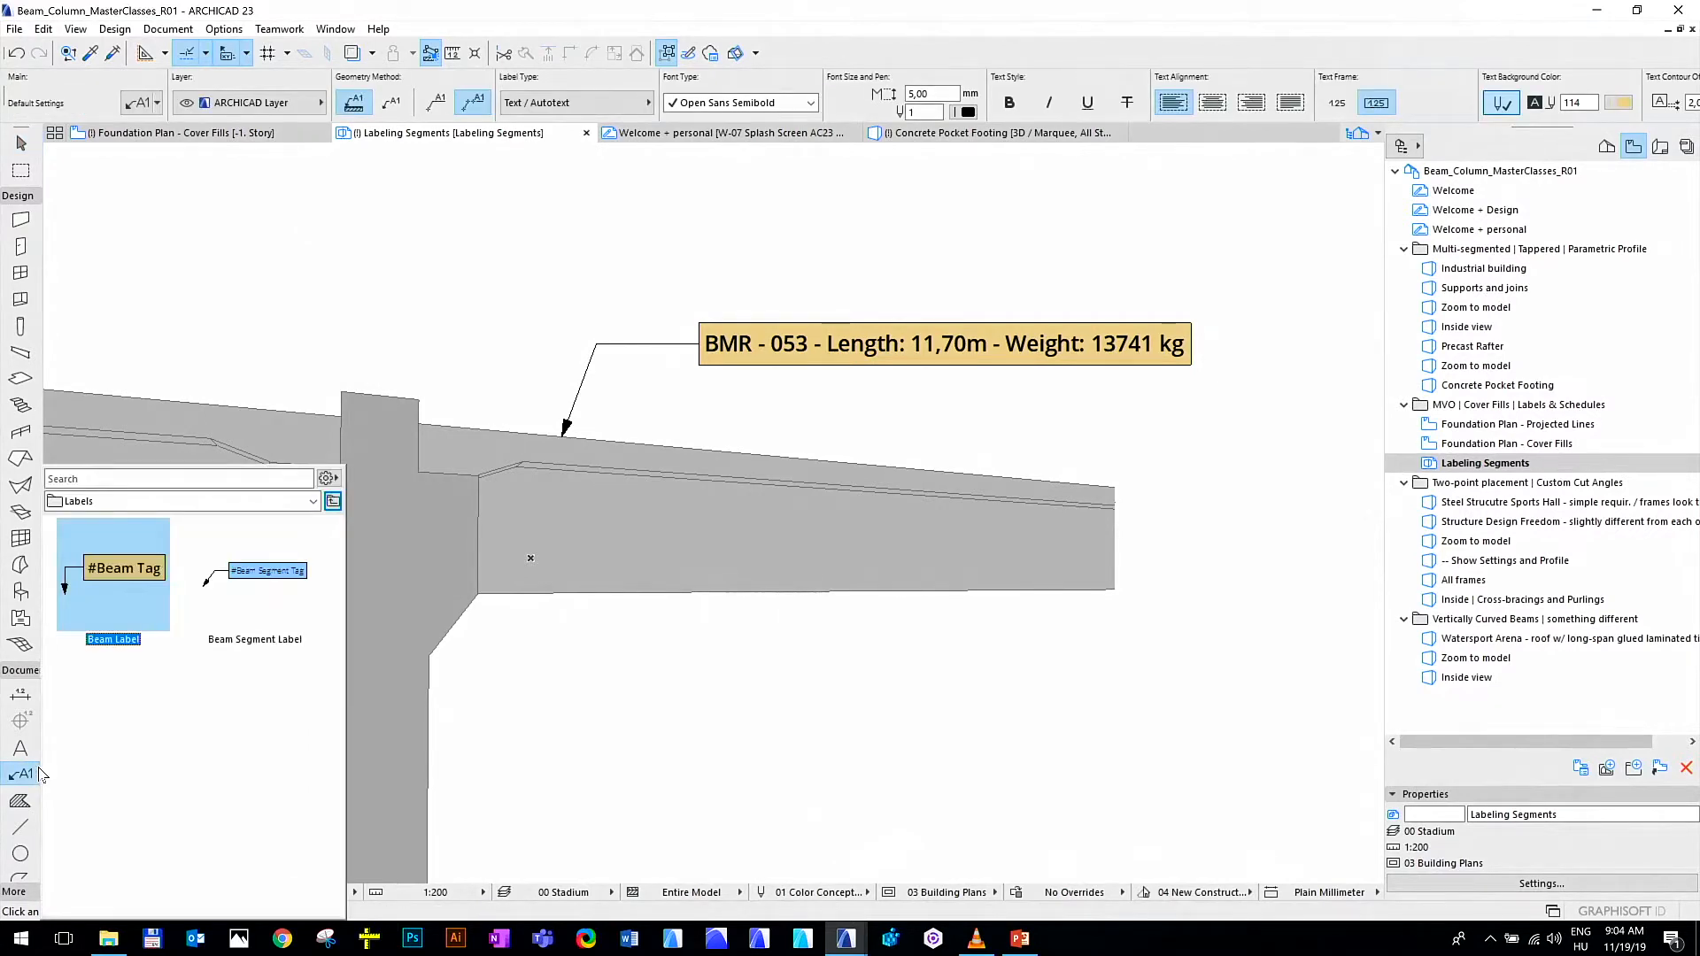
left_click(254, 568)
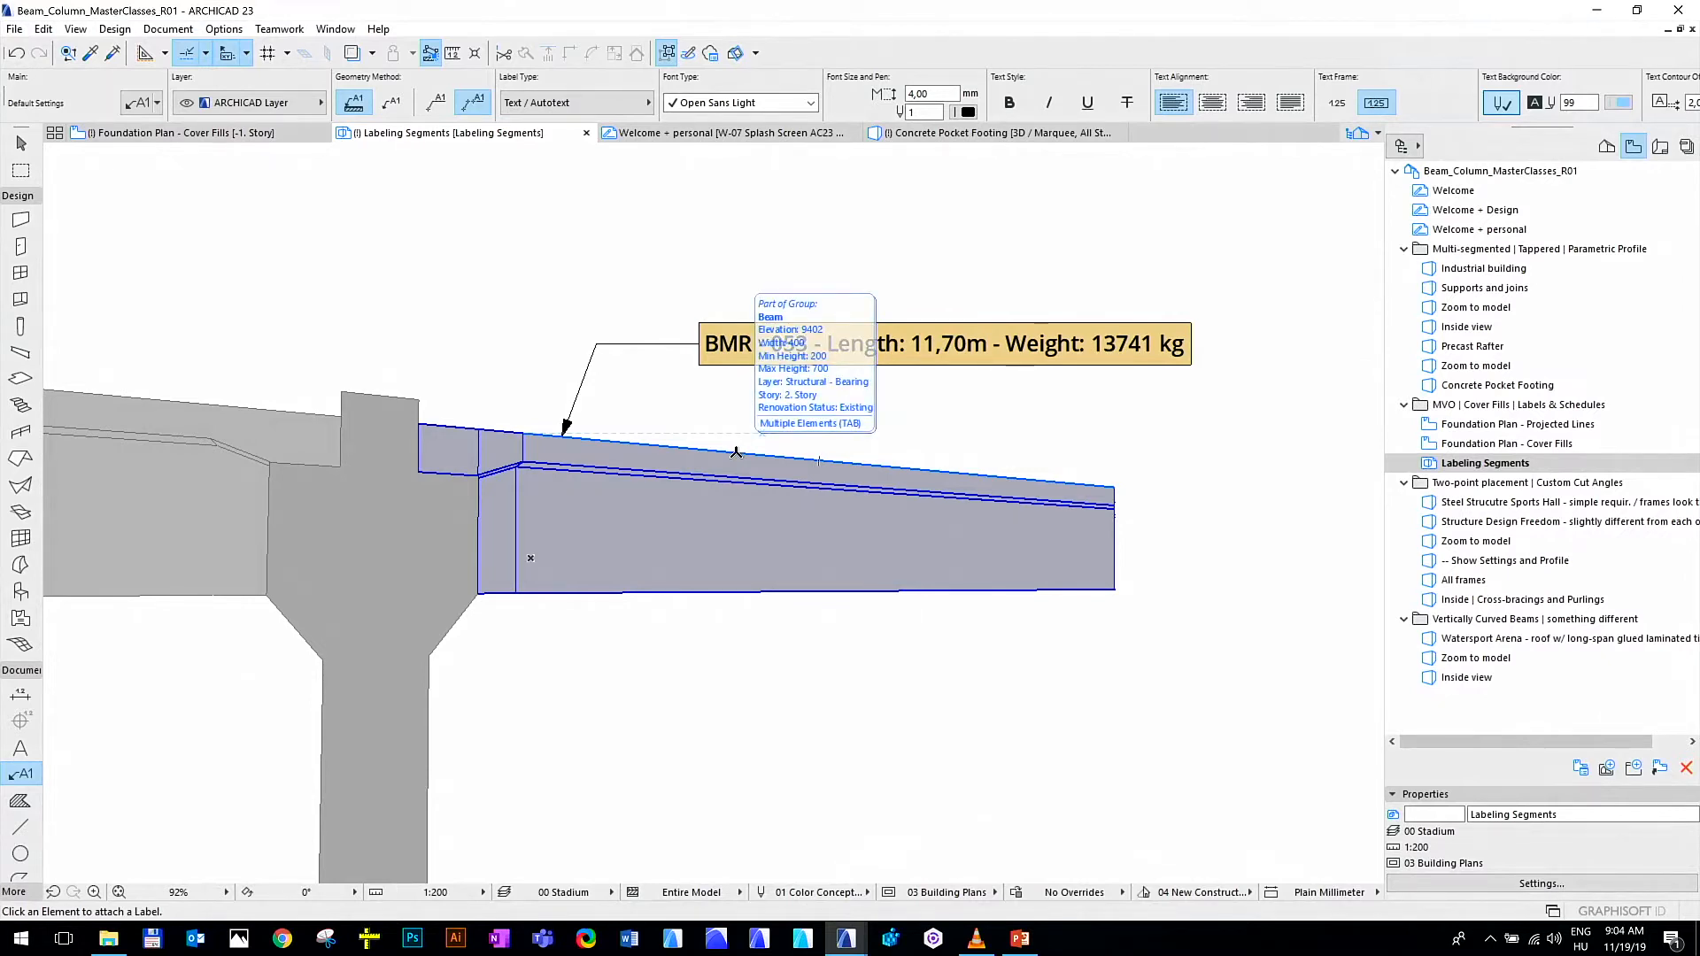
key("Tab")
key("Tab")
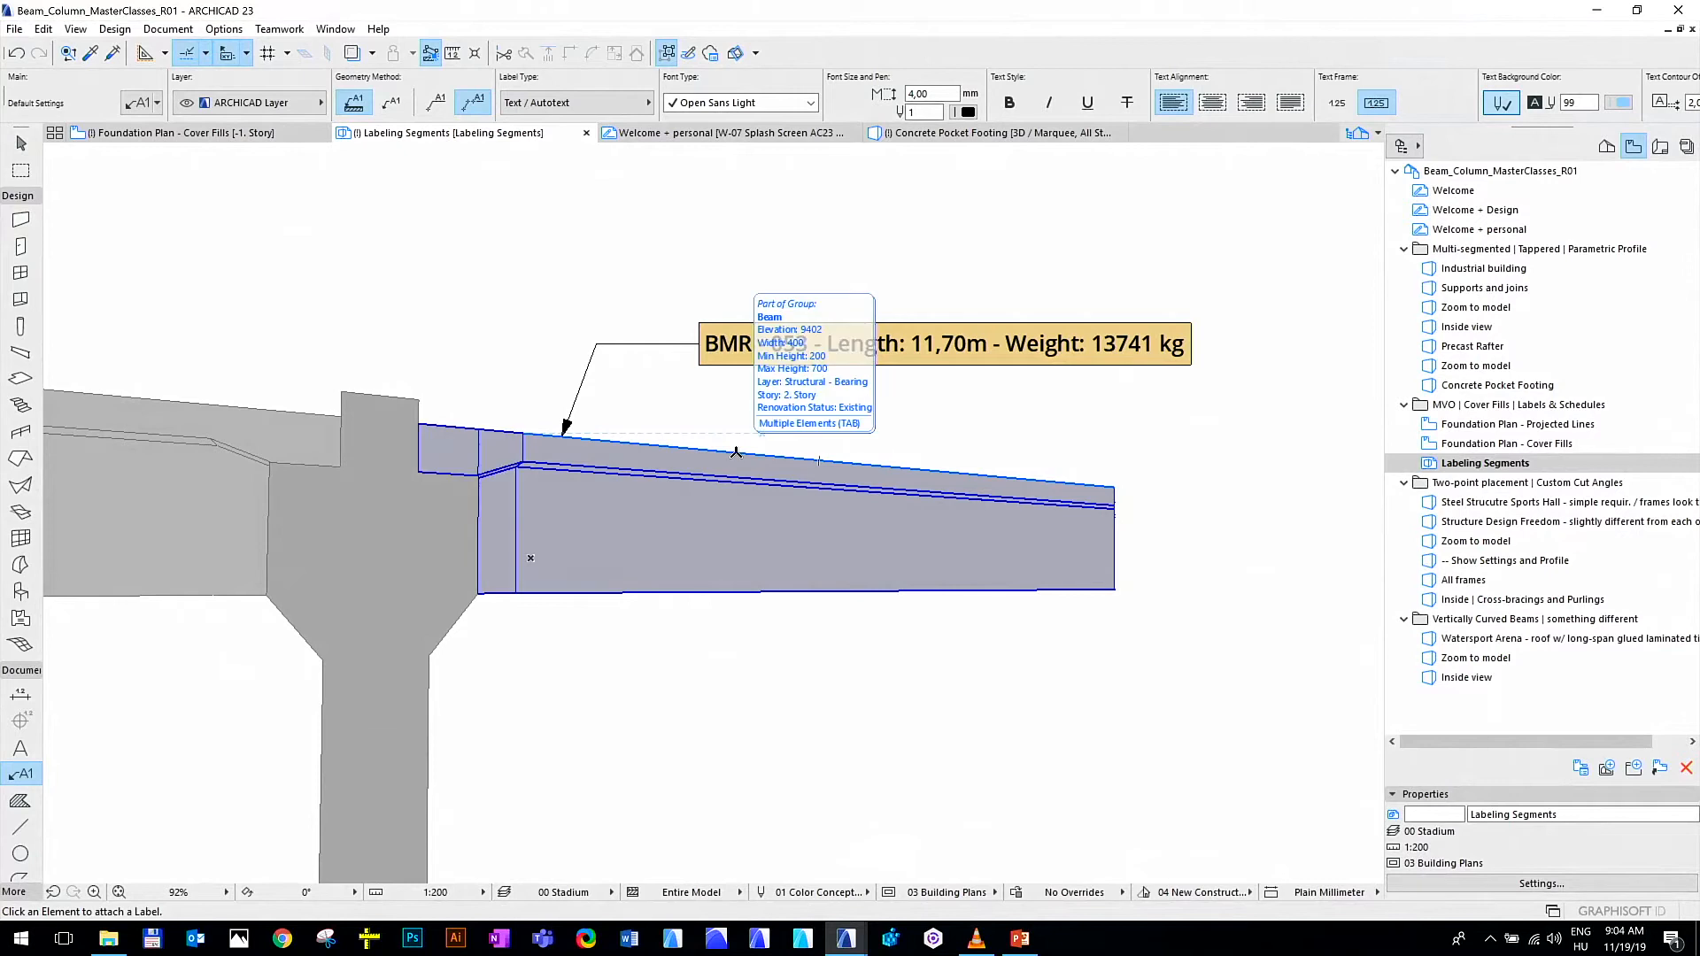
key("Tab")
key("Tab")
key("Tab")
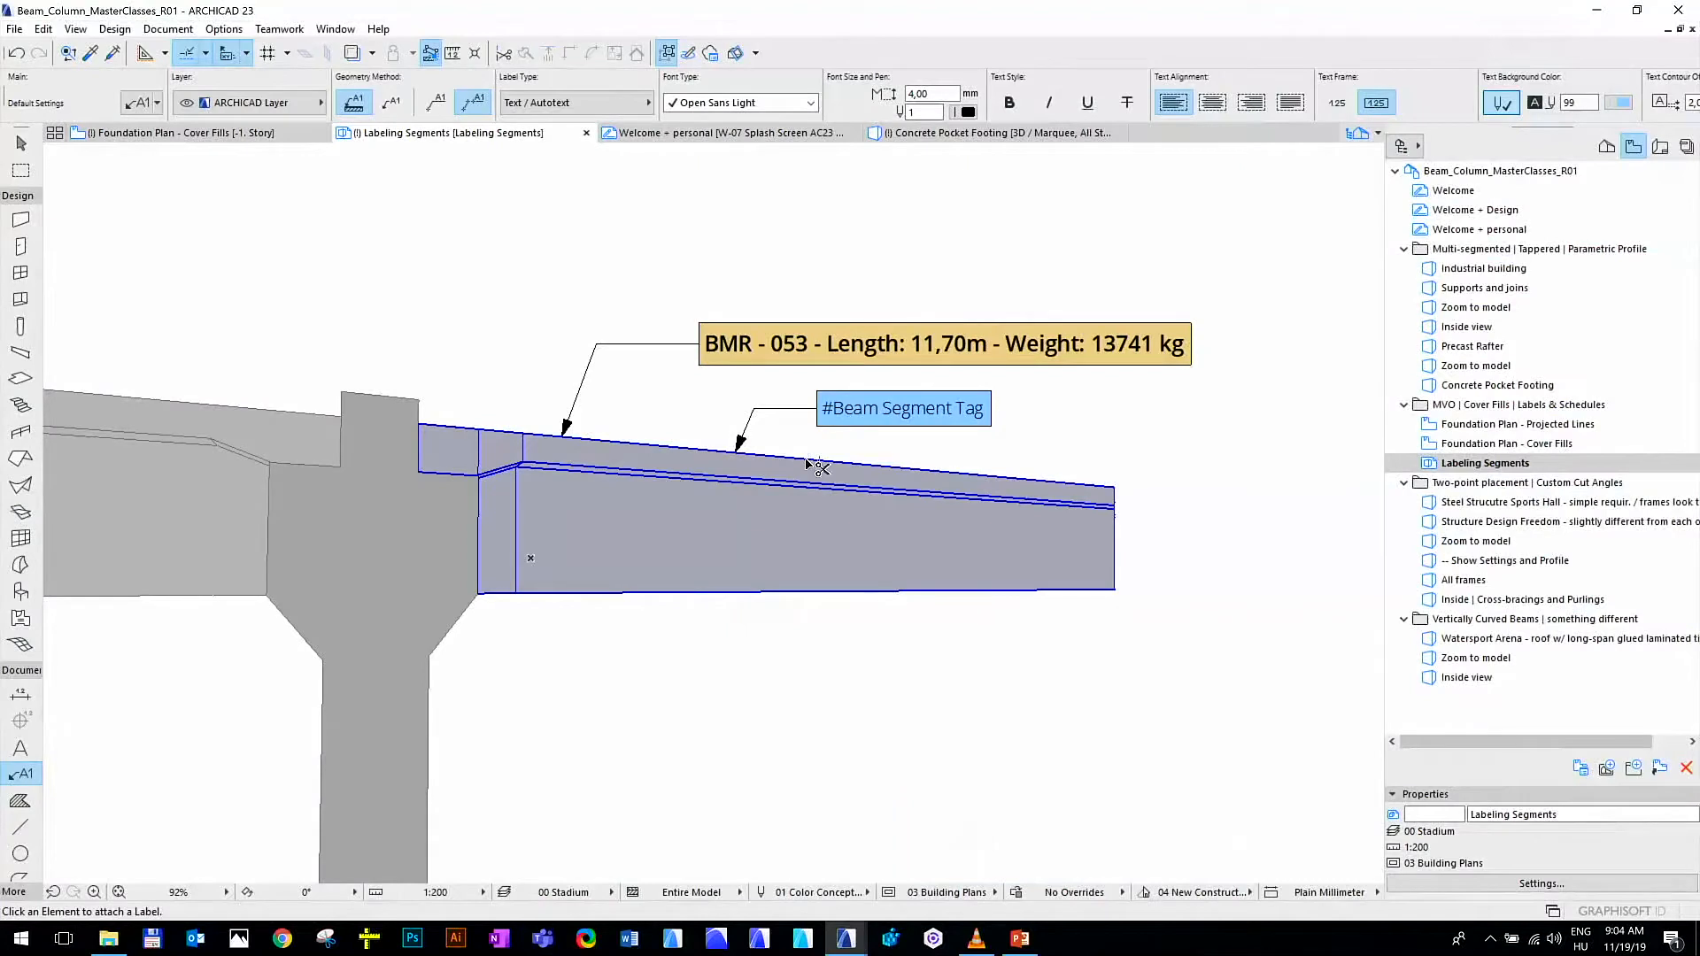
key("ctrl+z")
Attach a segment label to the beam's long tapered segment, placing its text just below the beam label, and leave the Label tool
key("Tab")
left_click(721, 451)
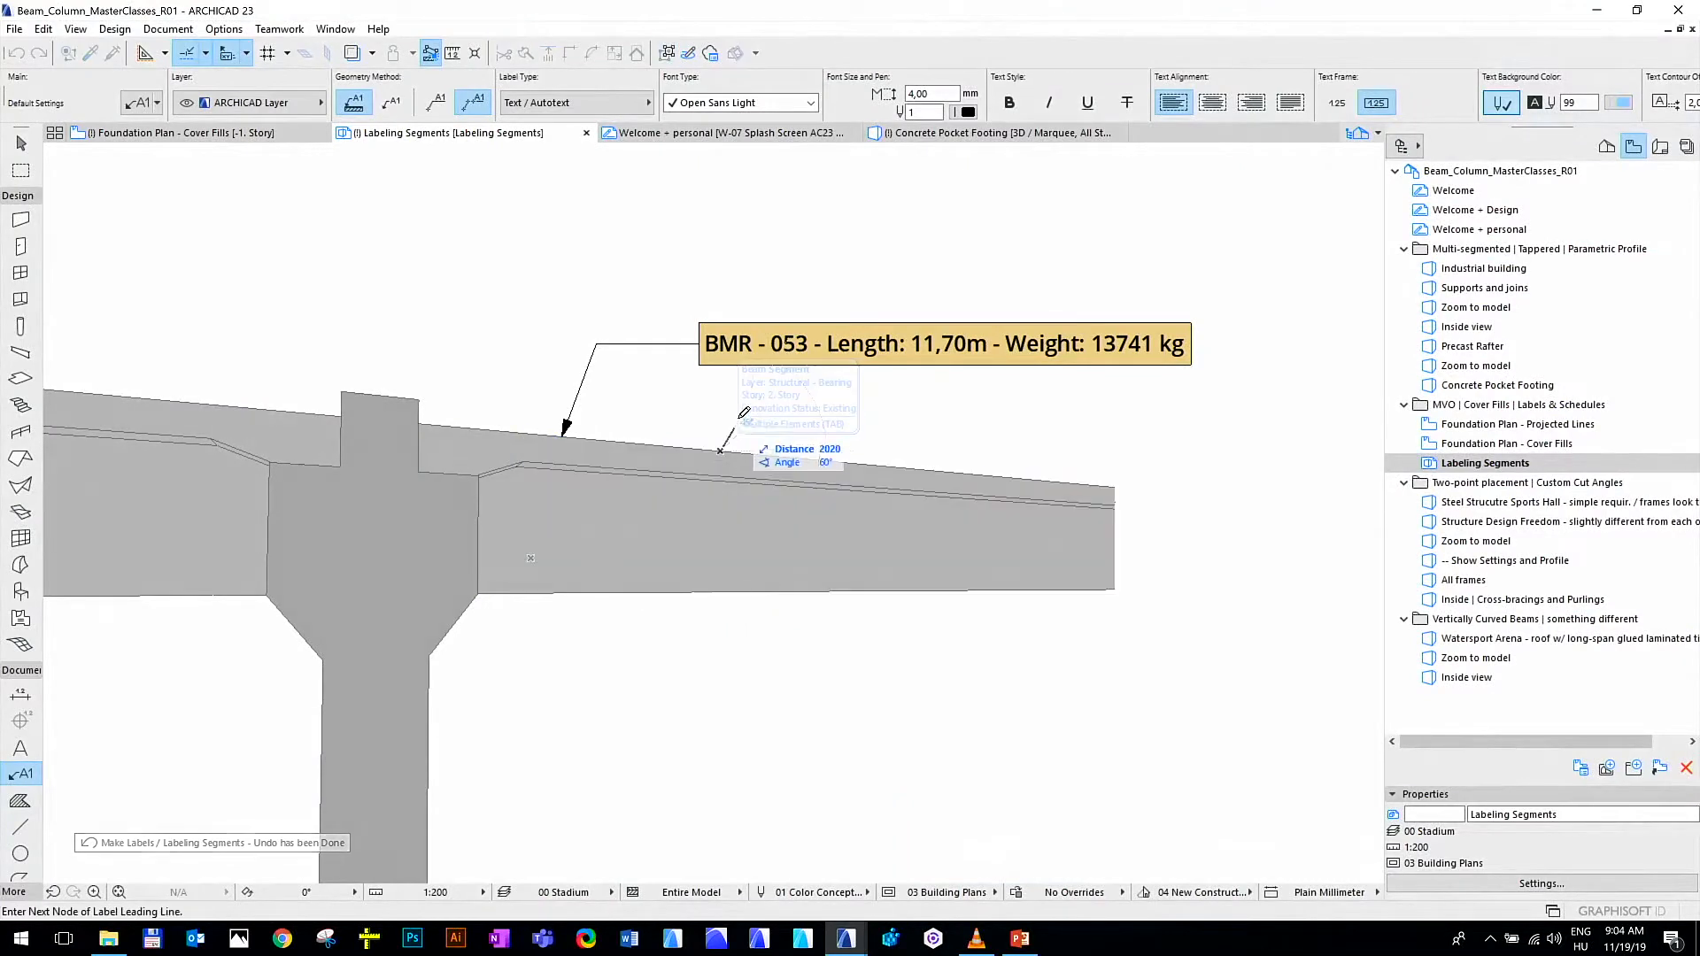
left_click(741, 397)
left_click(796, 401)
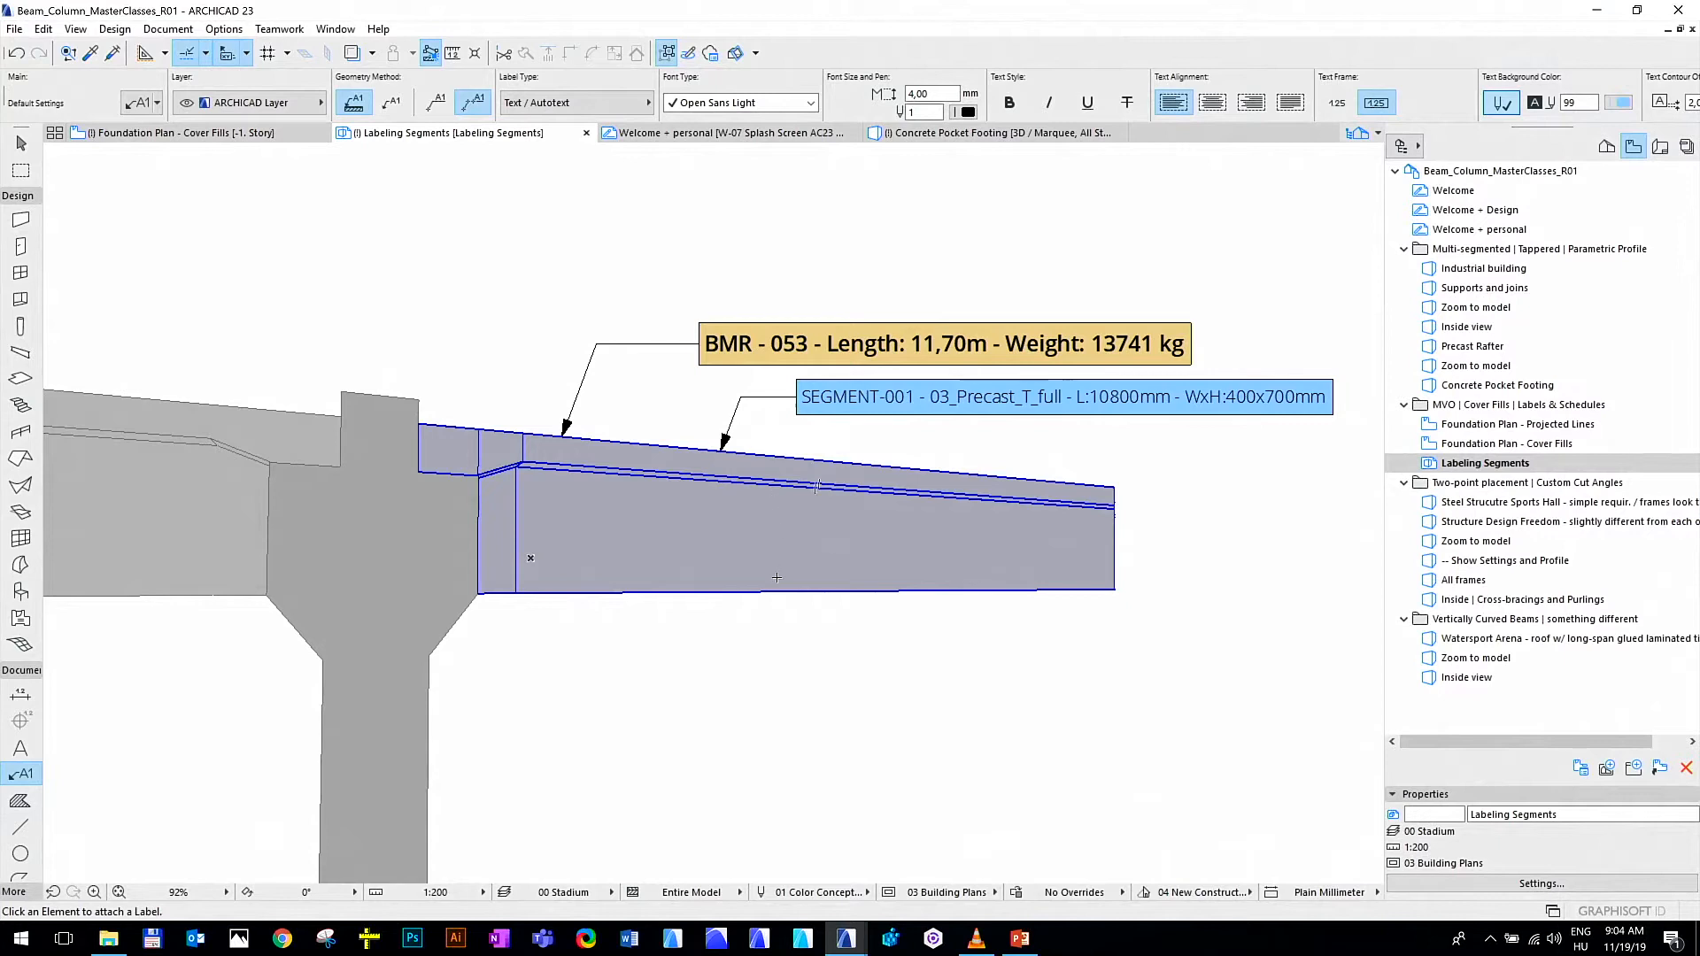
key("Escape")
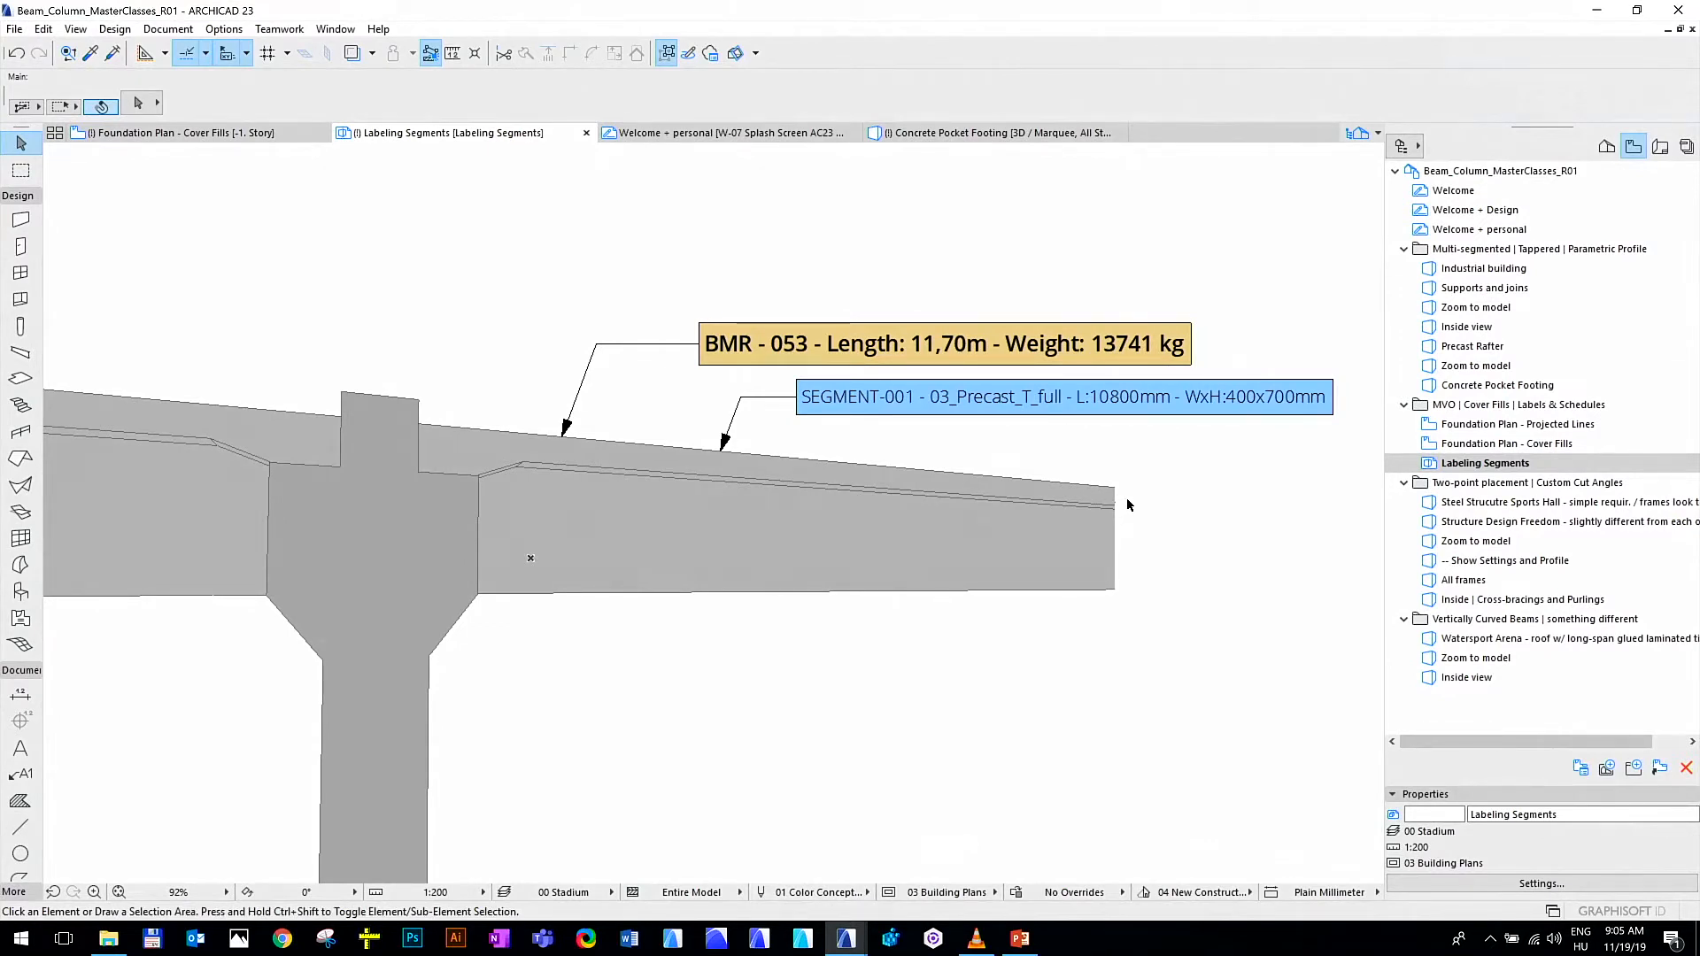
Open the steel hall's Structure Design Freedom Zoom to model view and load the 01_Steel_column favorite for the Column tool
double_click(1475, 502)
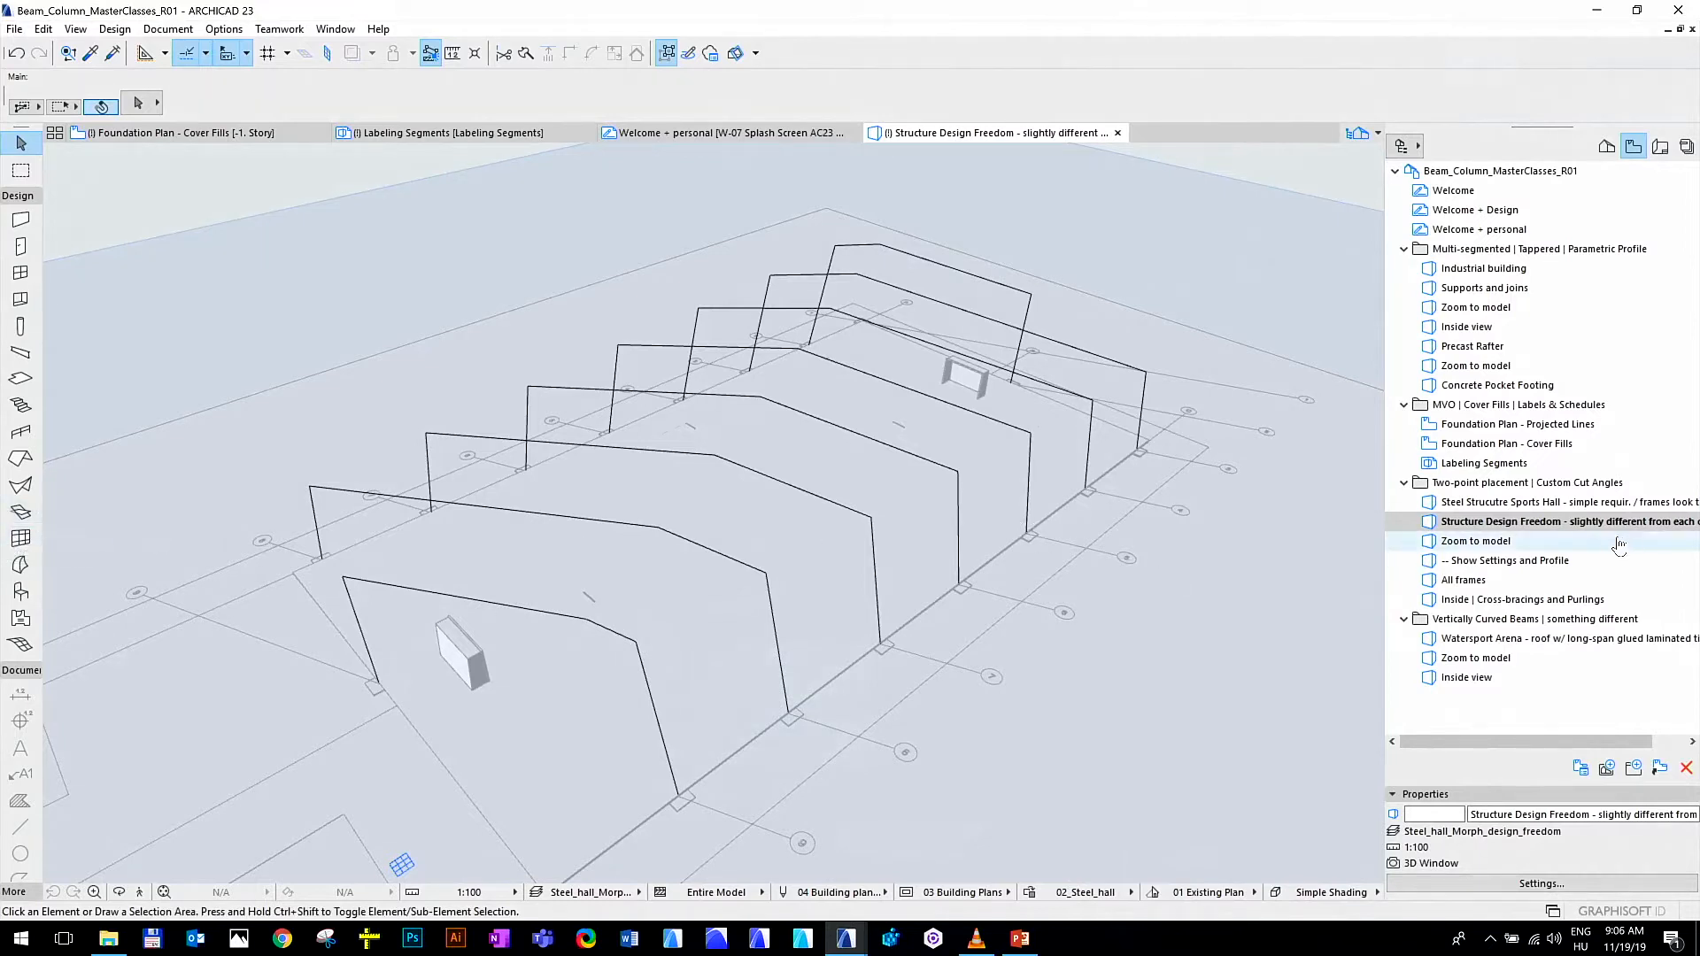
double_click(1577, 544)
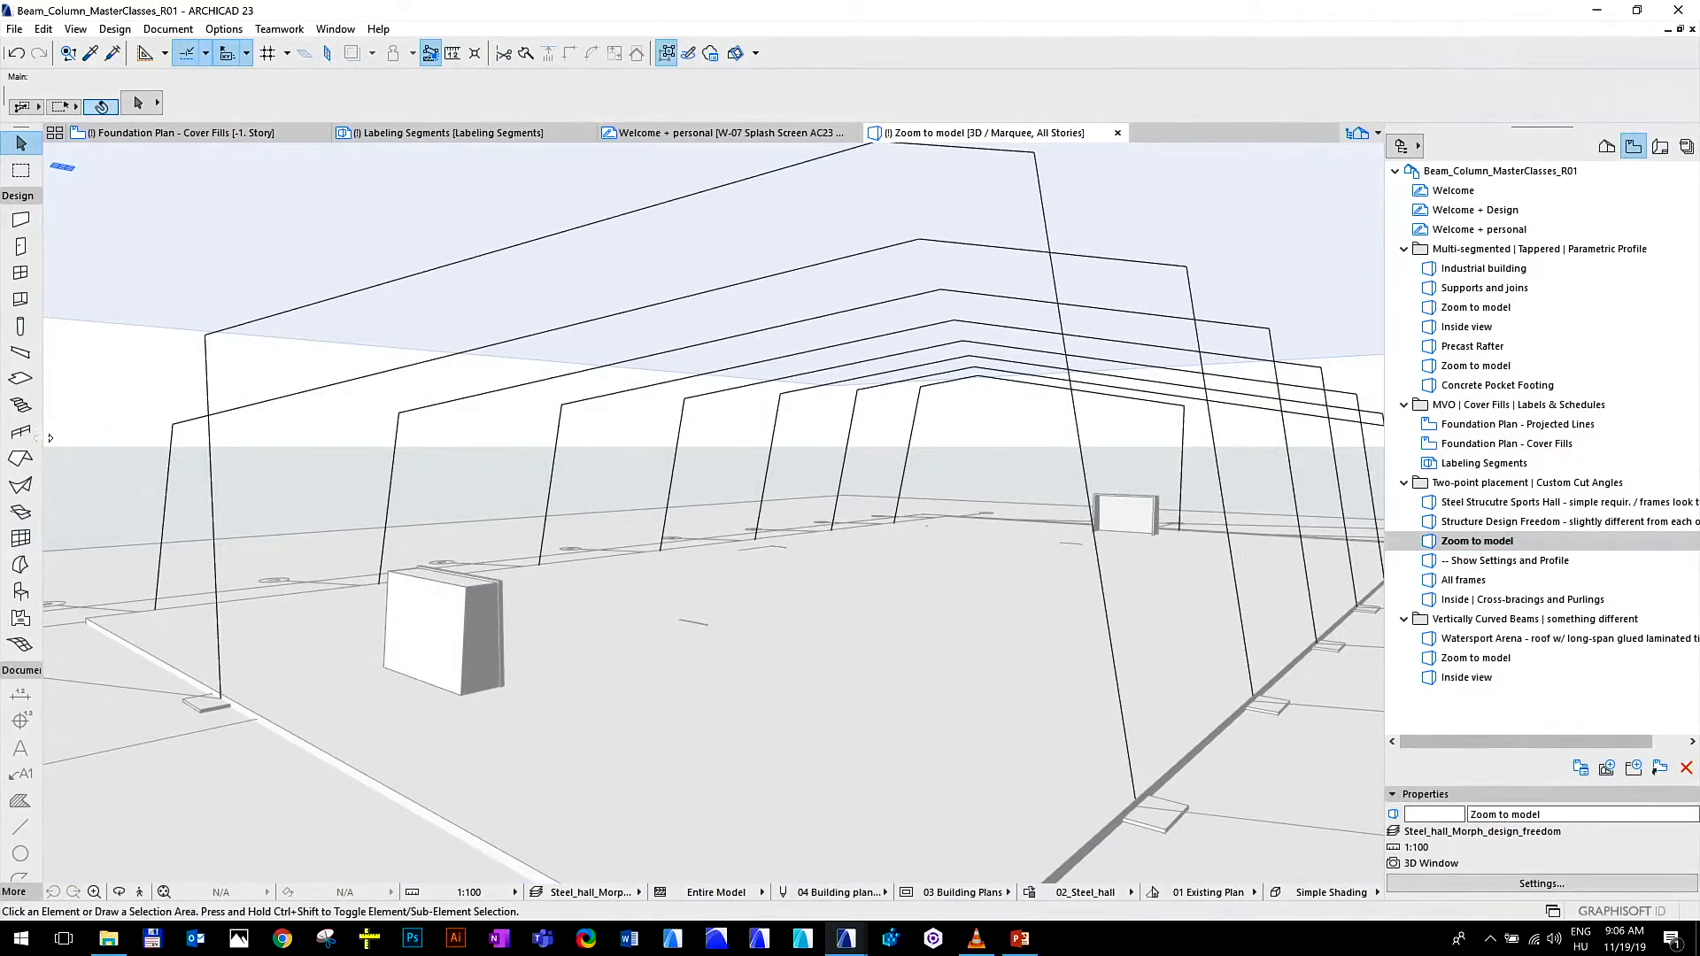
left_click(21, 326)
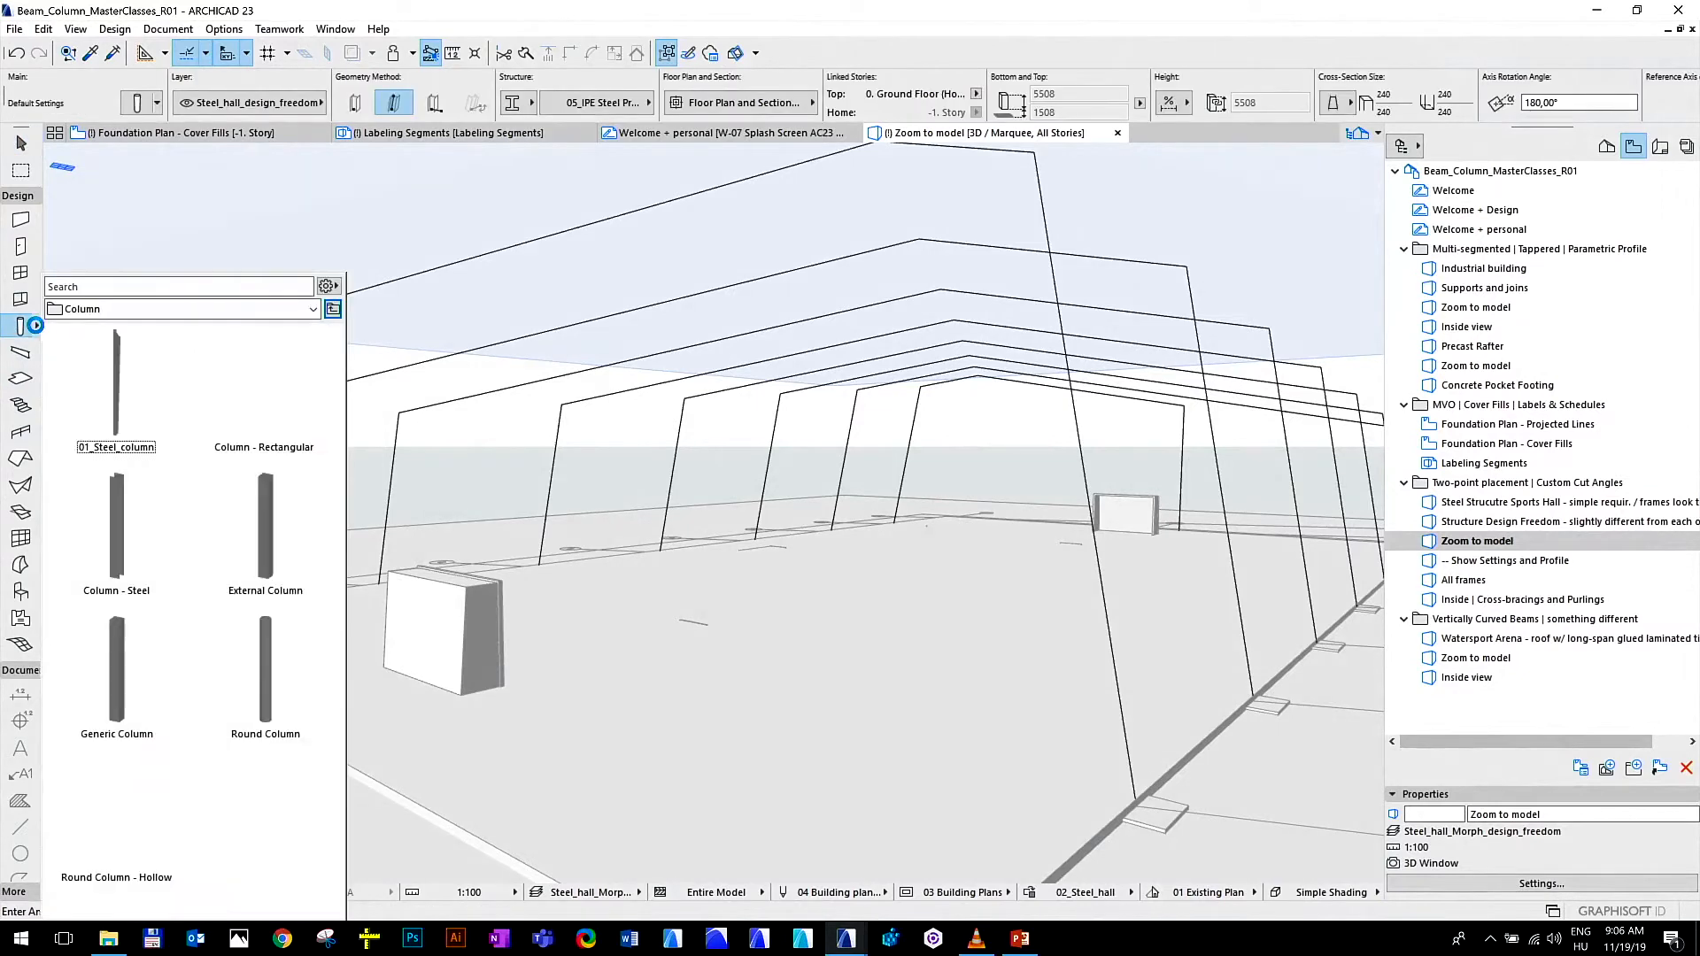
double_click(128, 398)
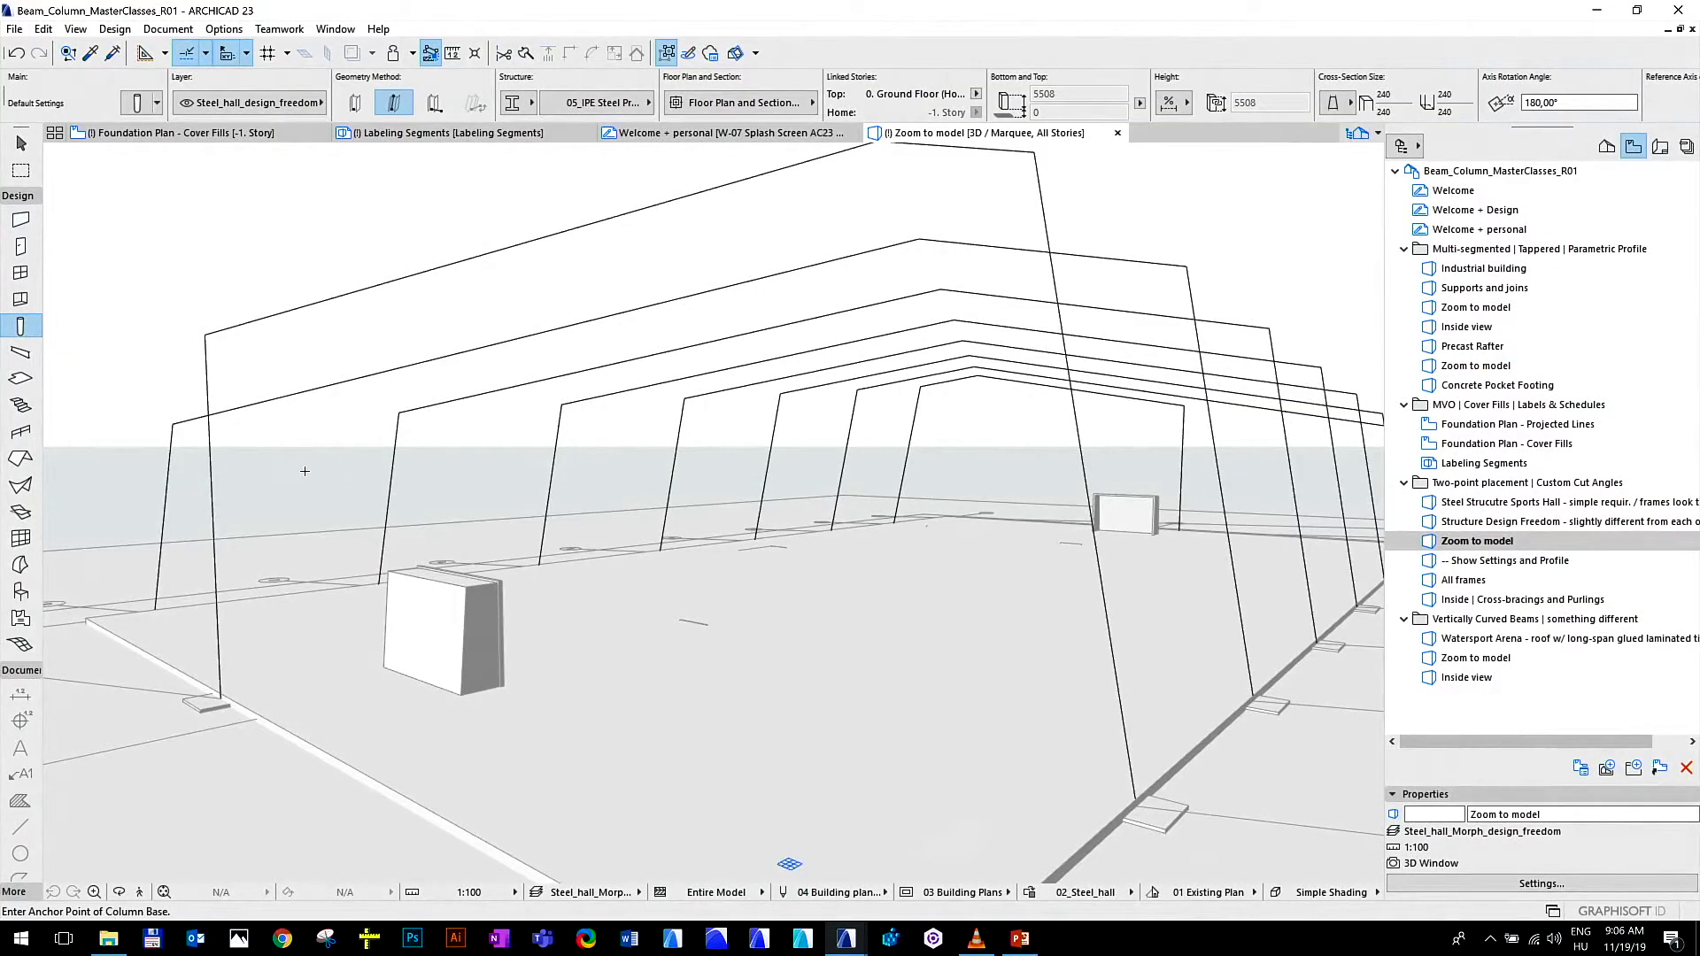
Place a slanted steel column along the left leg of the third frame outline, from its base to the eave corner
middle_click_drag(310, 501, 481, 571, "shift")
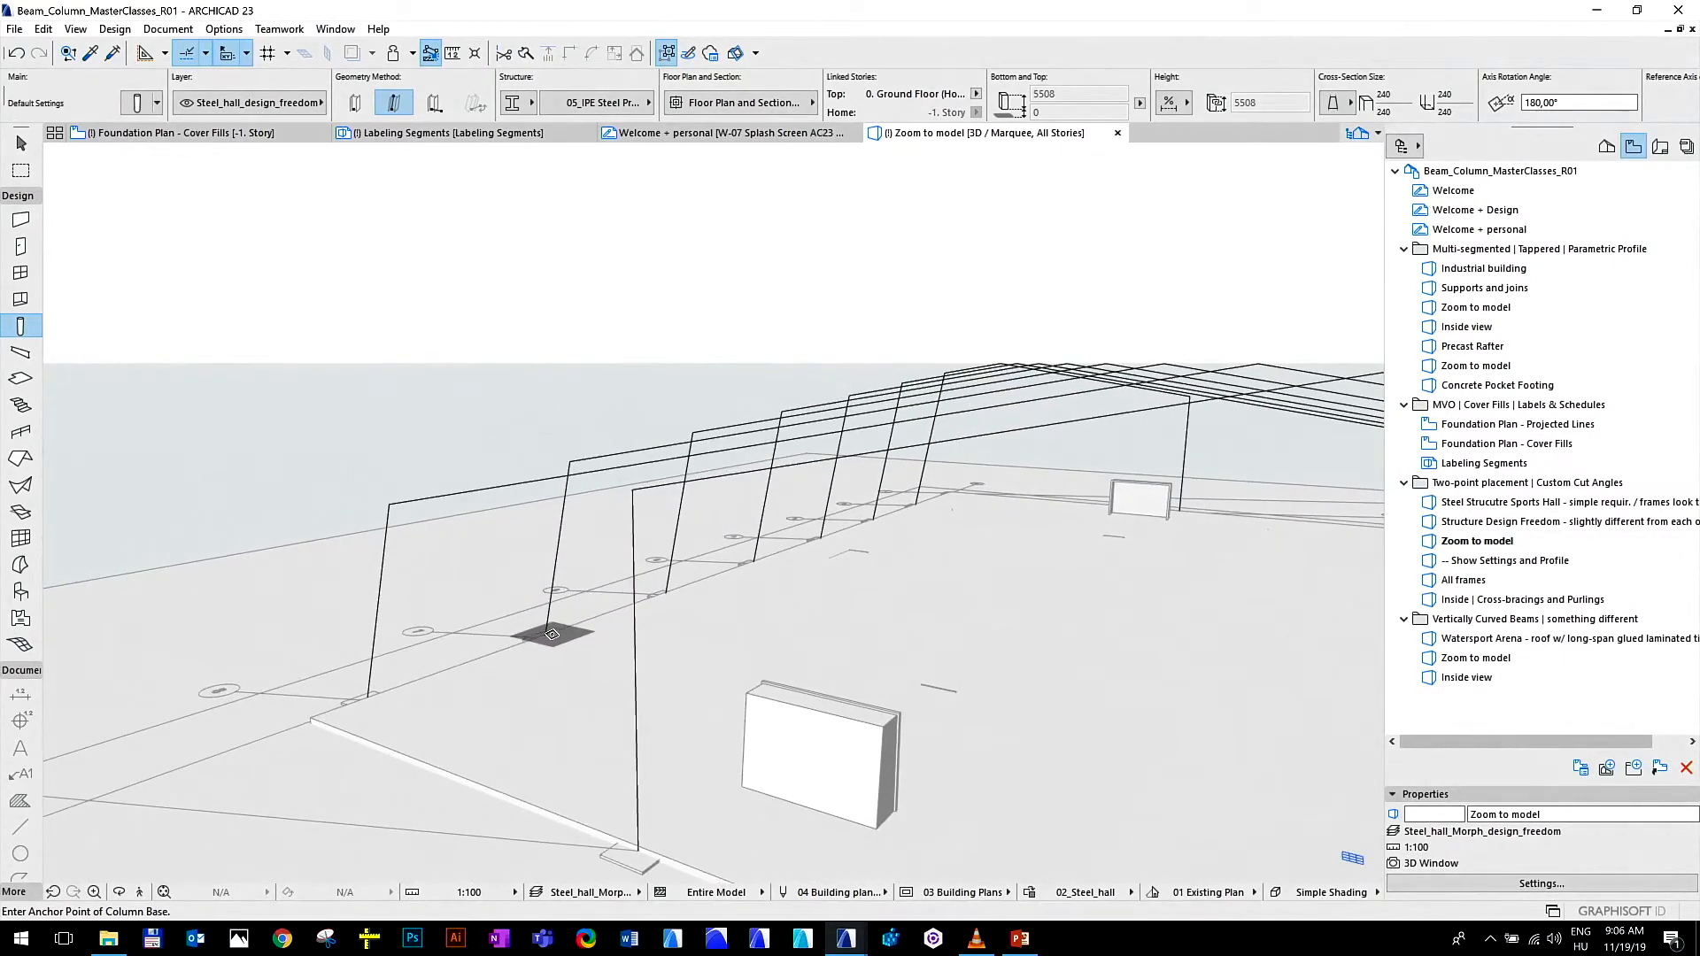
left_click(545, 632)
middle_click_drag(545, 572, 601, 503)
scroll(509, 609, "up", 1)
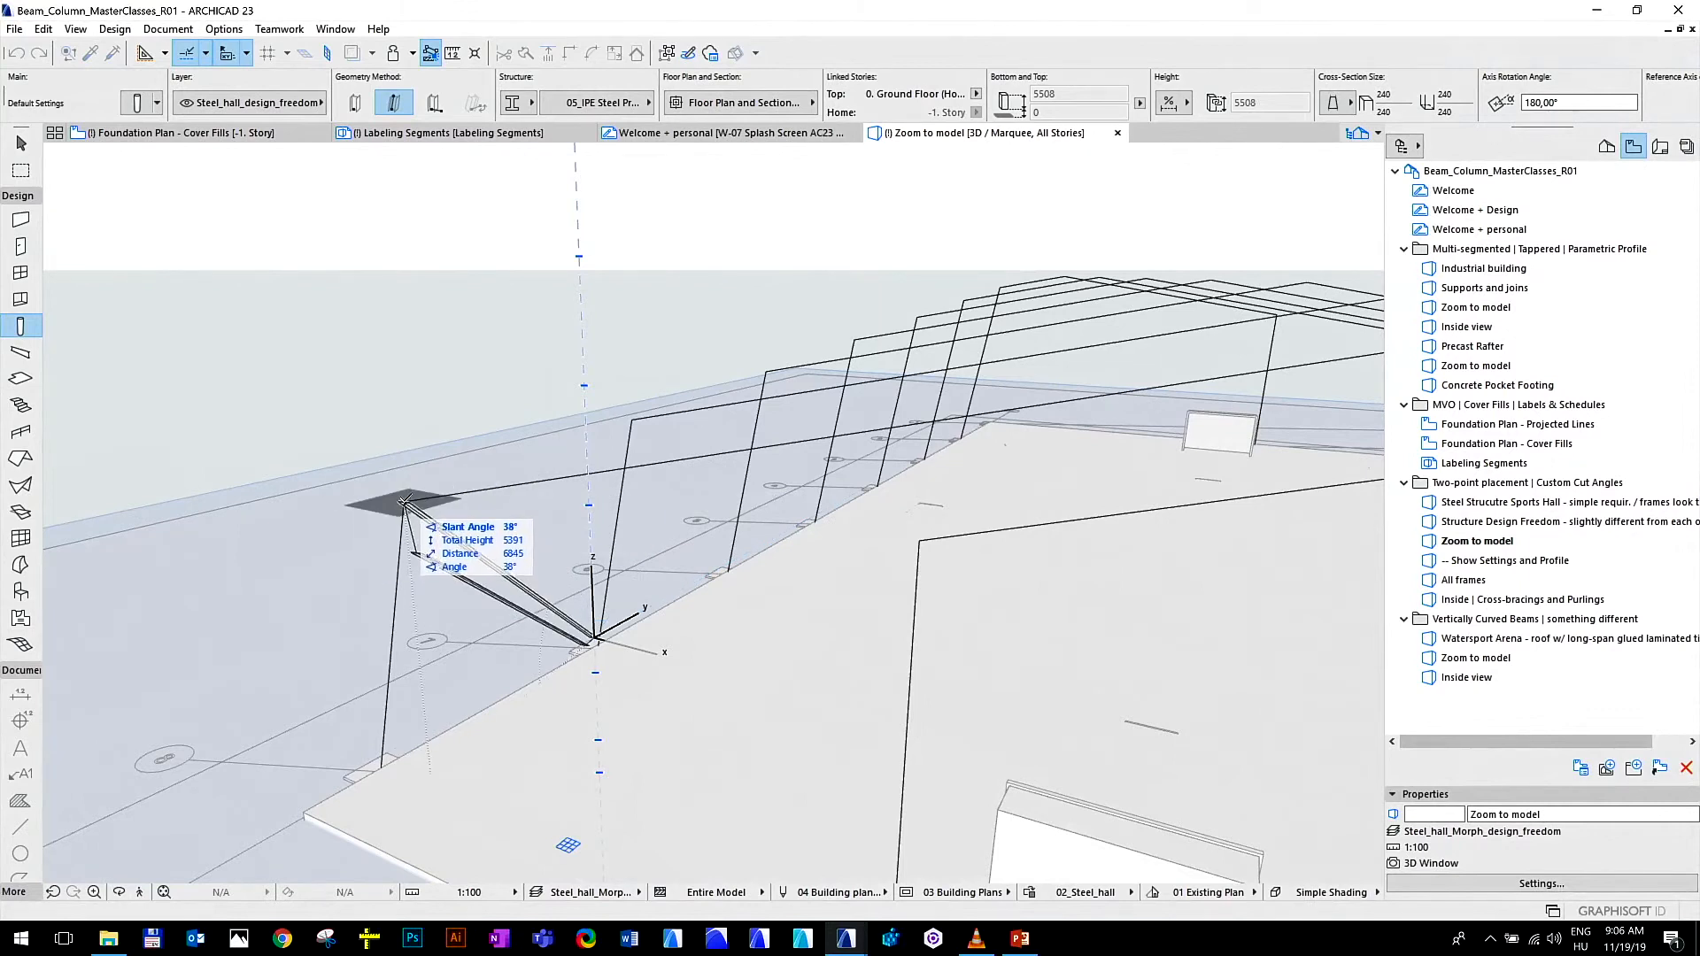
key("p")
key("p")
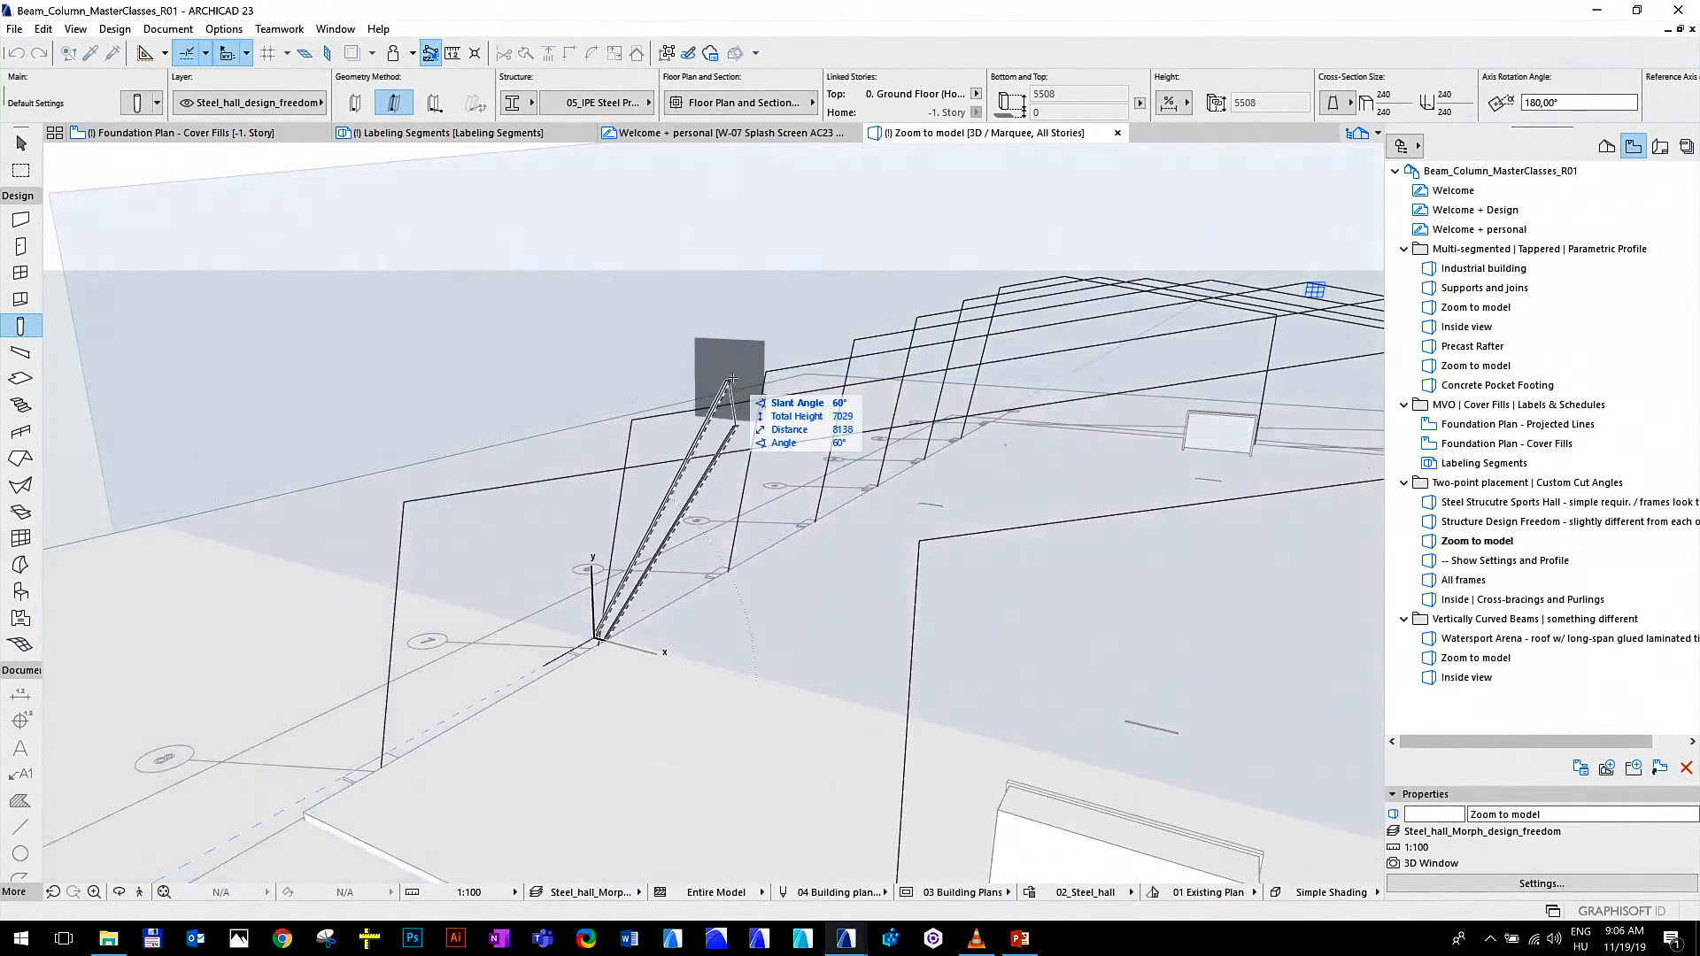
key("p")
key("p")
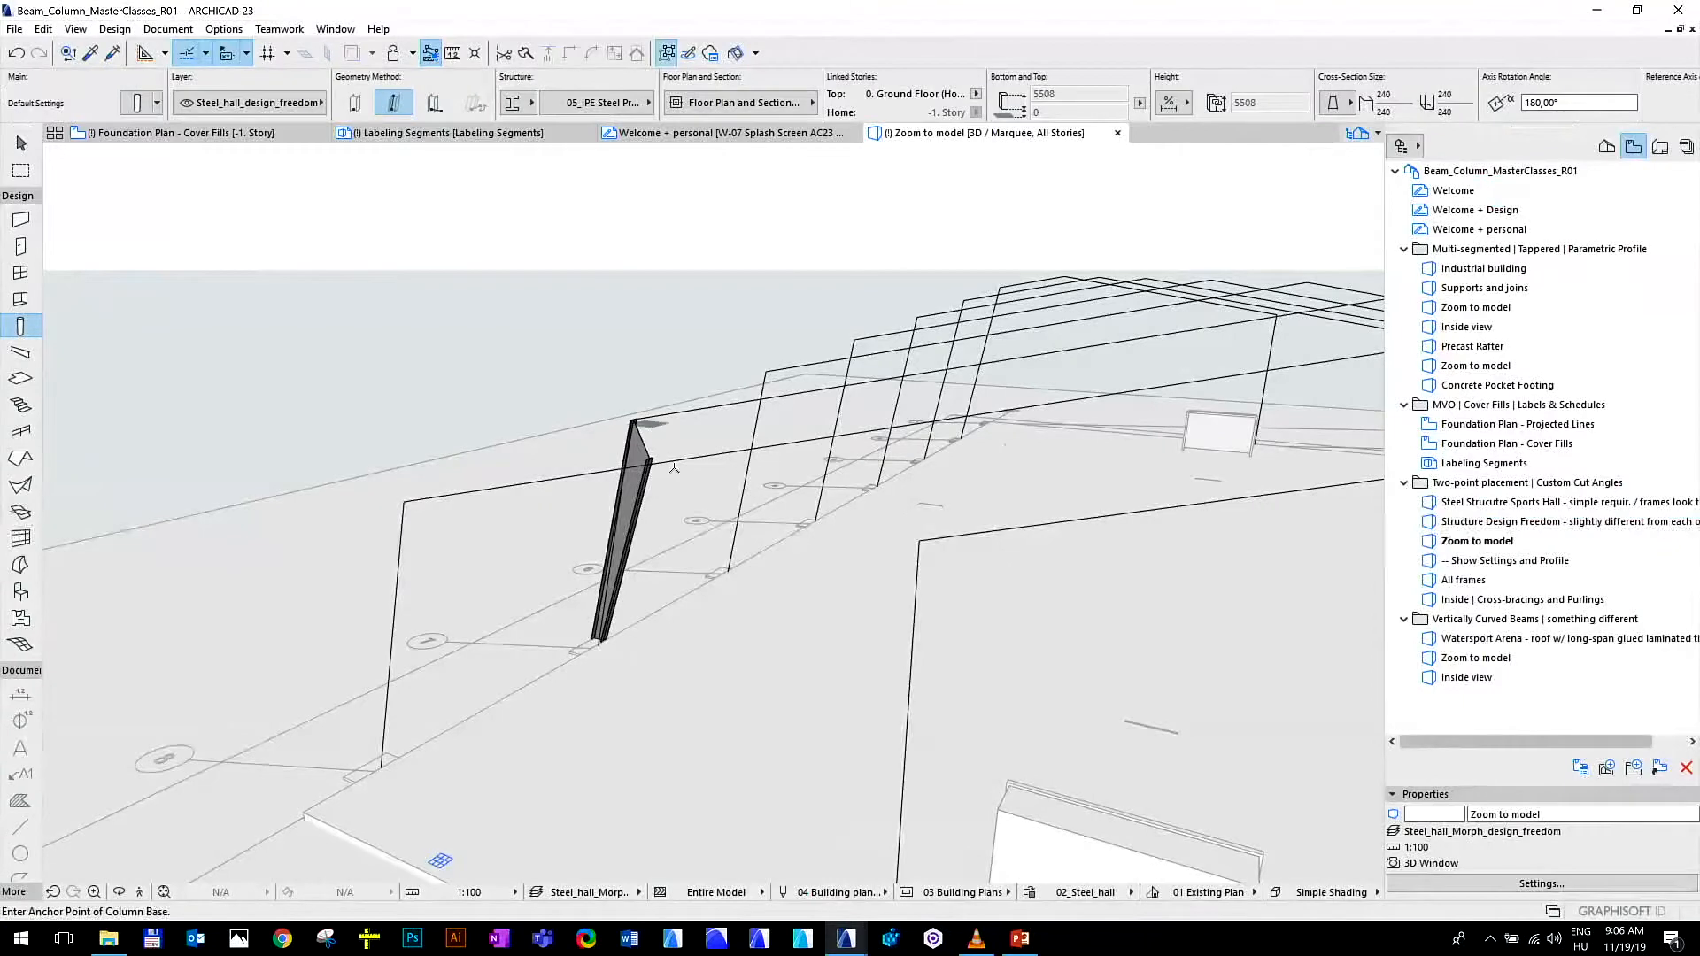
Place a slanted steel column along the right leg of the third frame outline, from its base to the eave corner
scroll(641, 611, "up", 2)
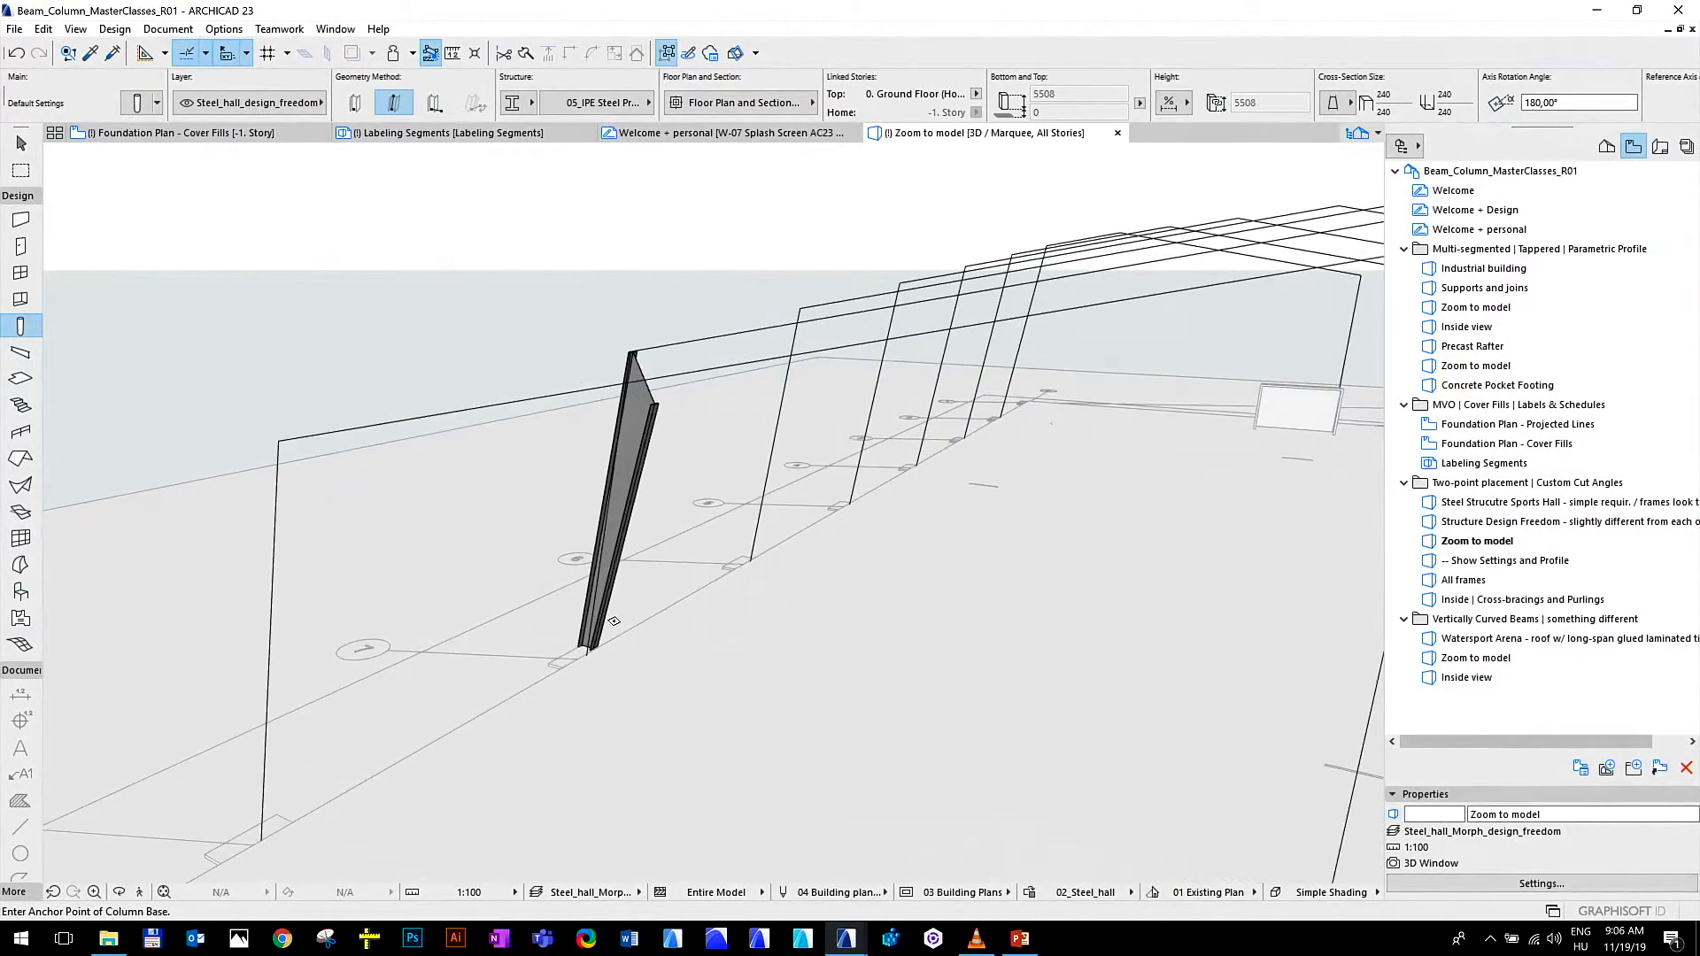
middle_click_drag(618, 626, 741, 747, "shift")
scroll(726, 731, "up", 2)
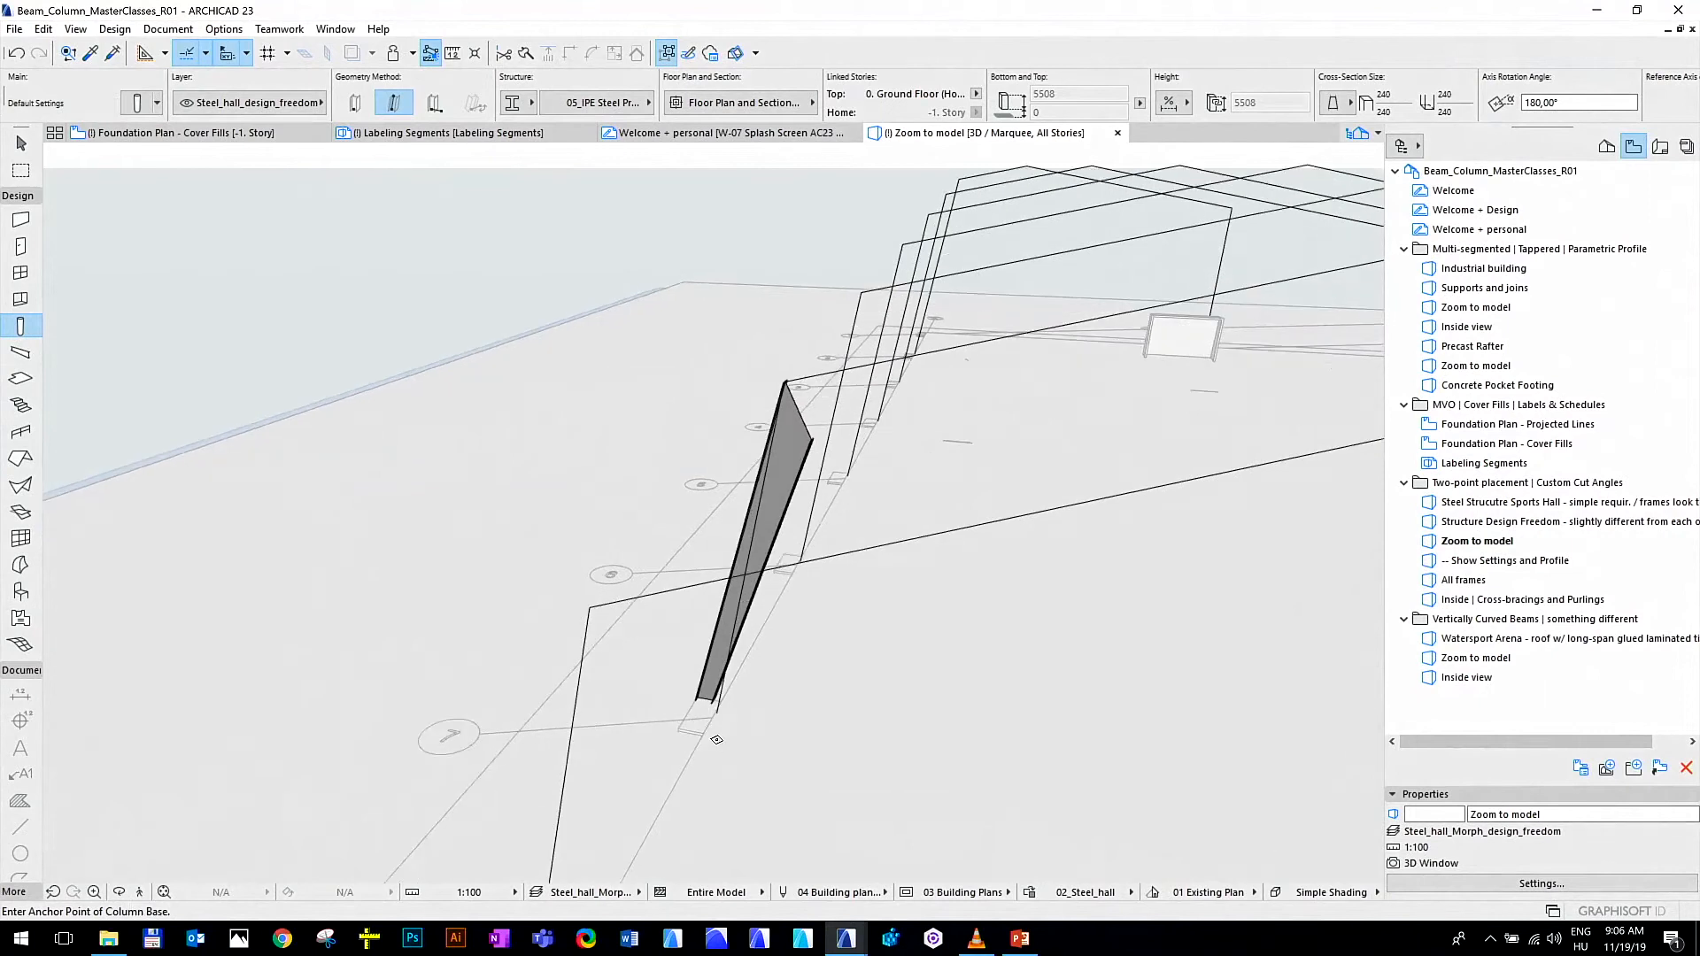
scroll(716, 716, "down", 5)
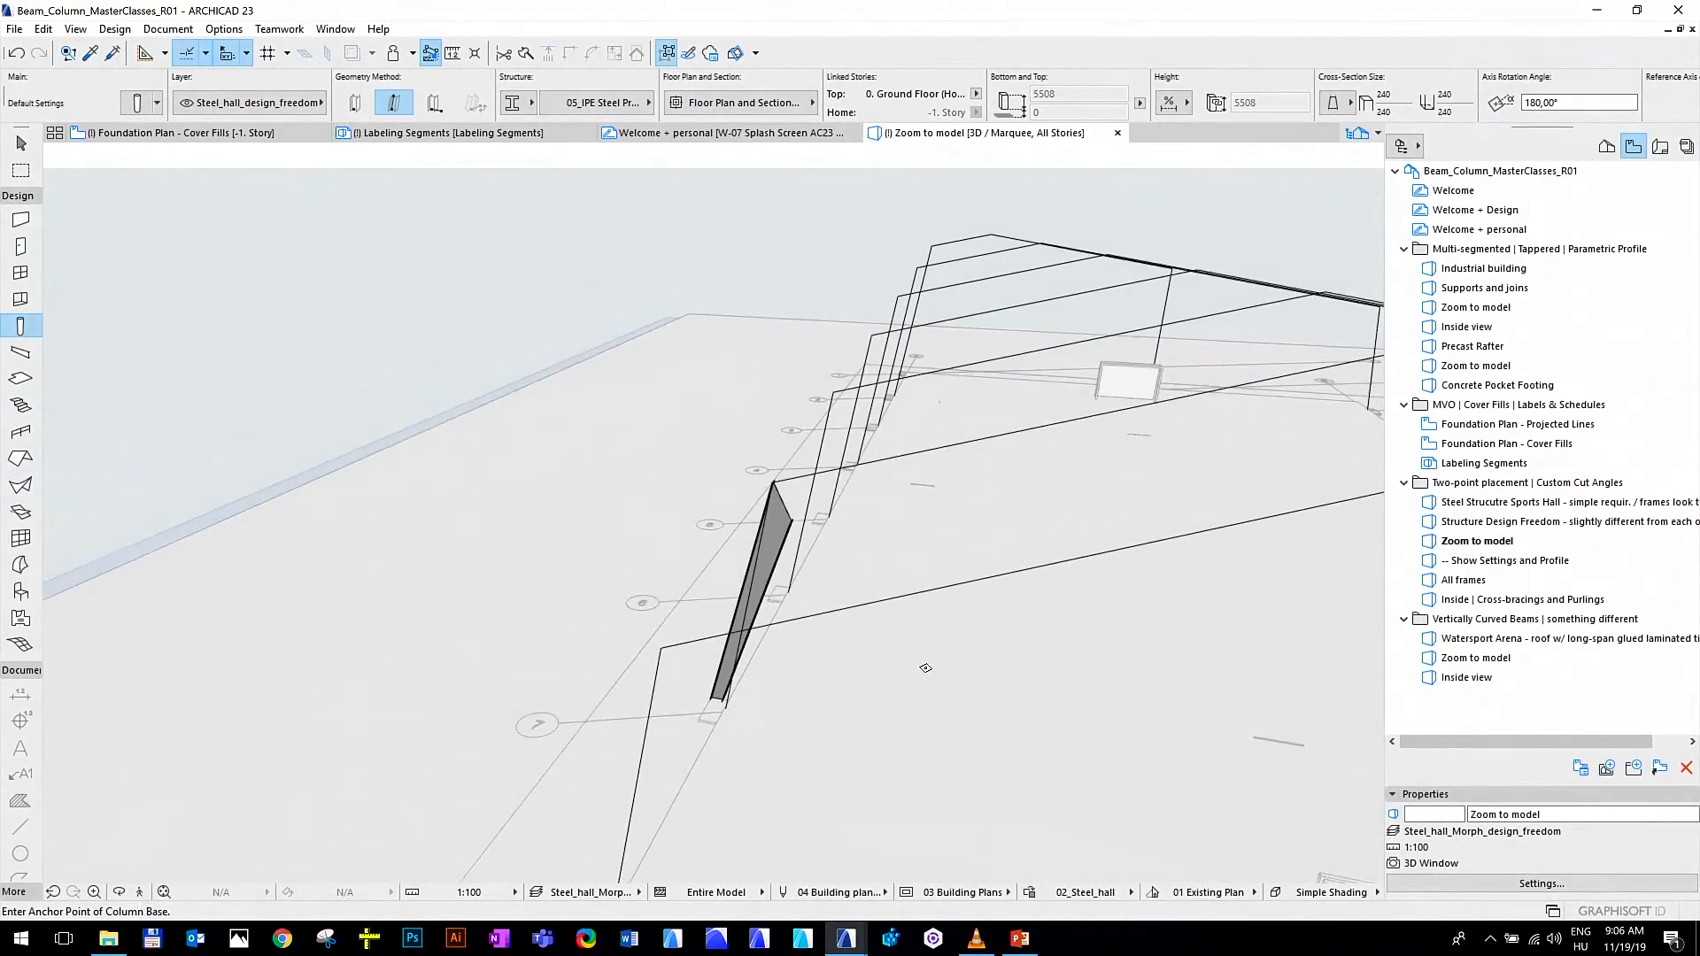
middle_click_drag(723, 679, 784, 682, "shift")
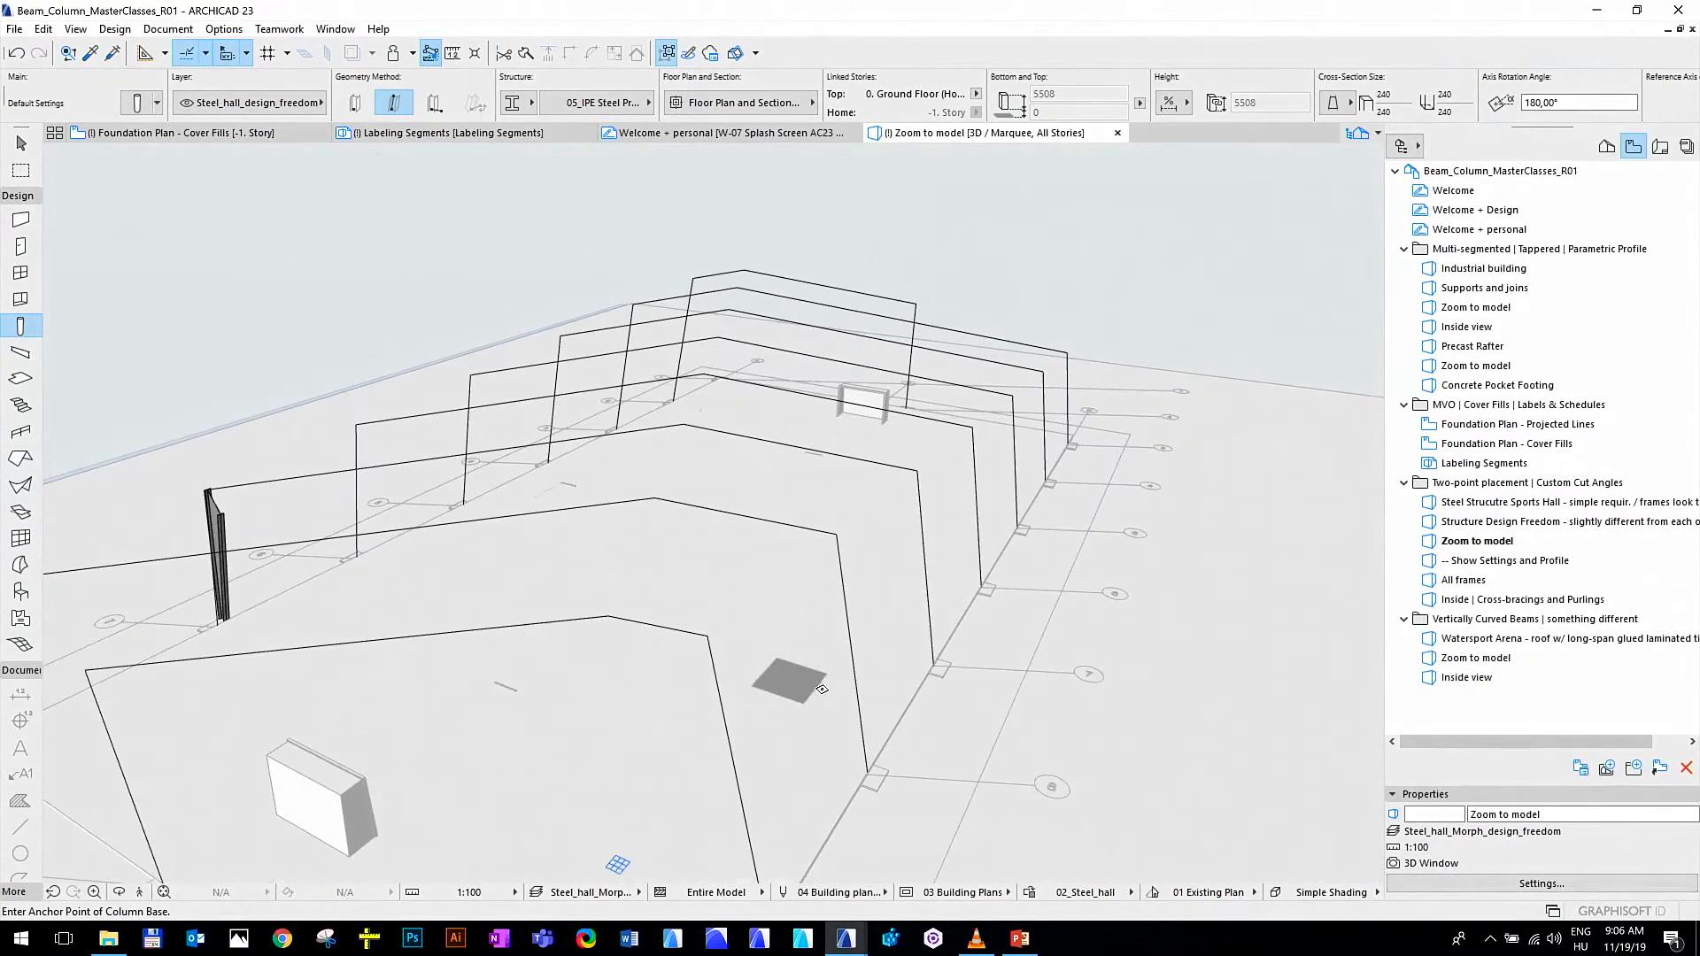
scroll(926, 661, "up", 1)
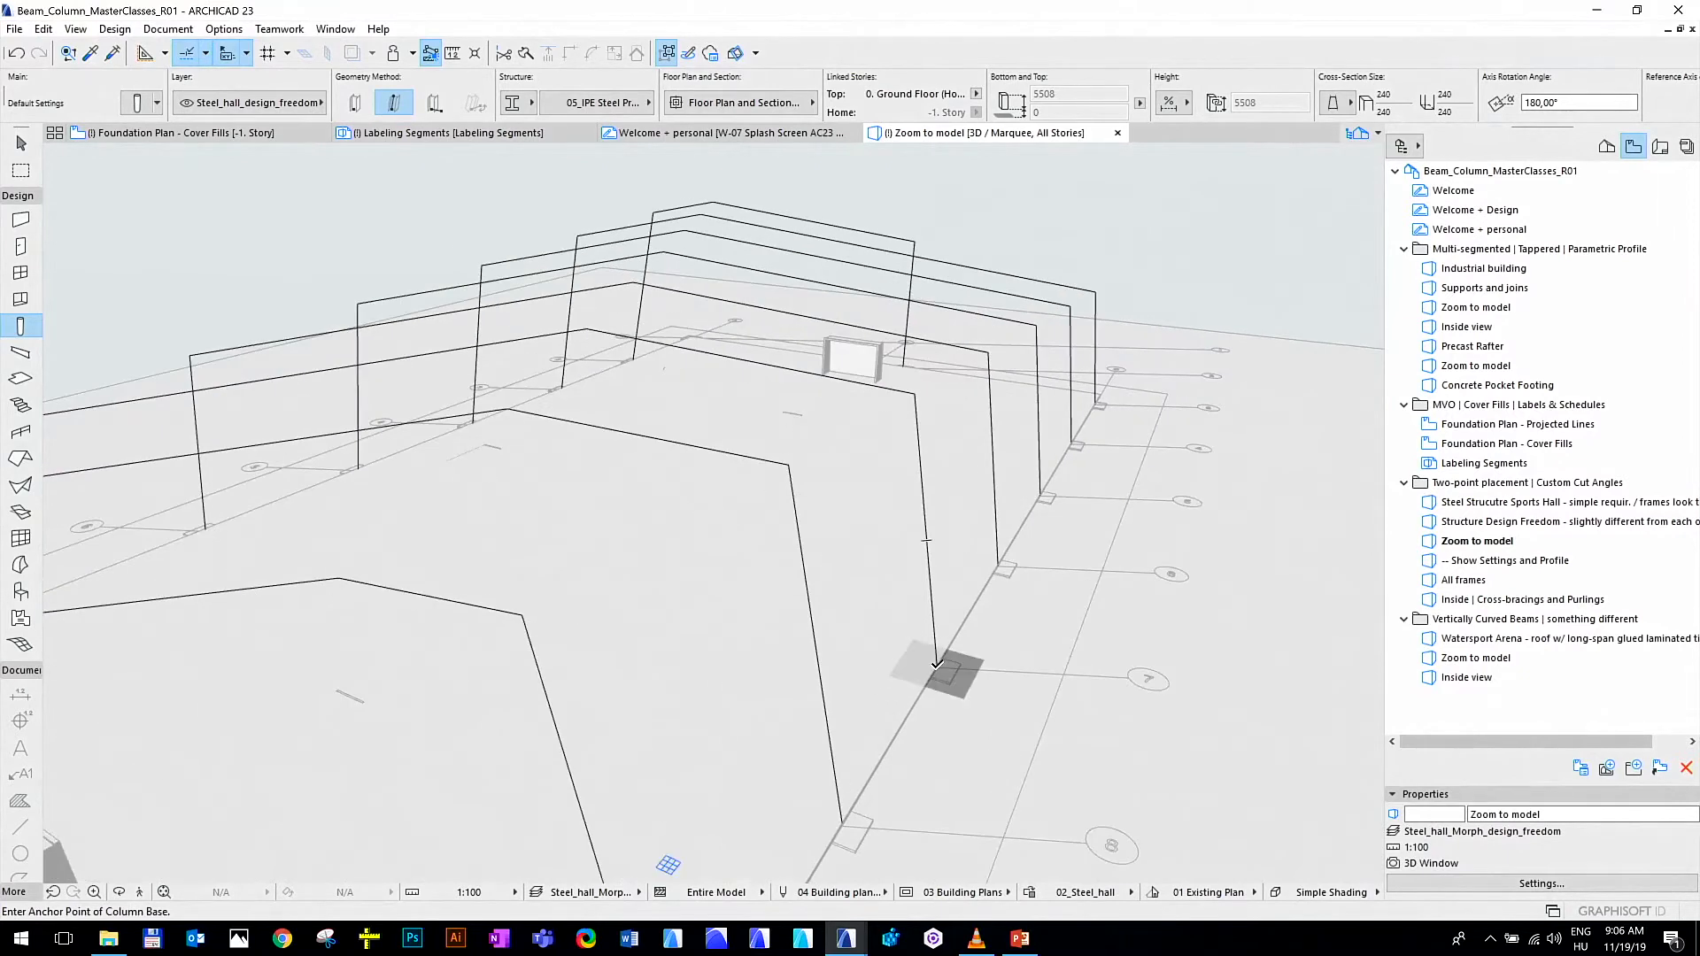
left_click(937, 667)
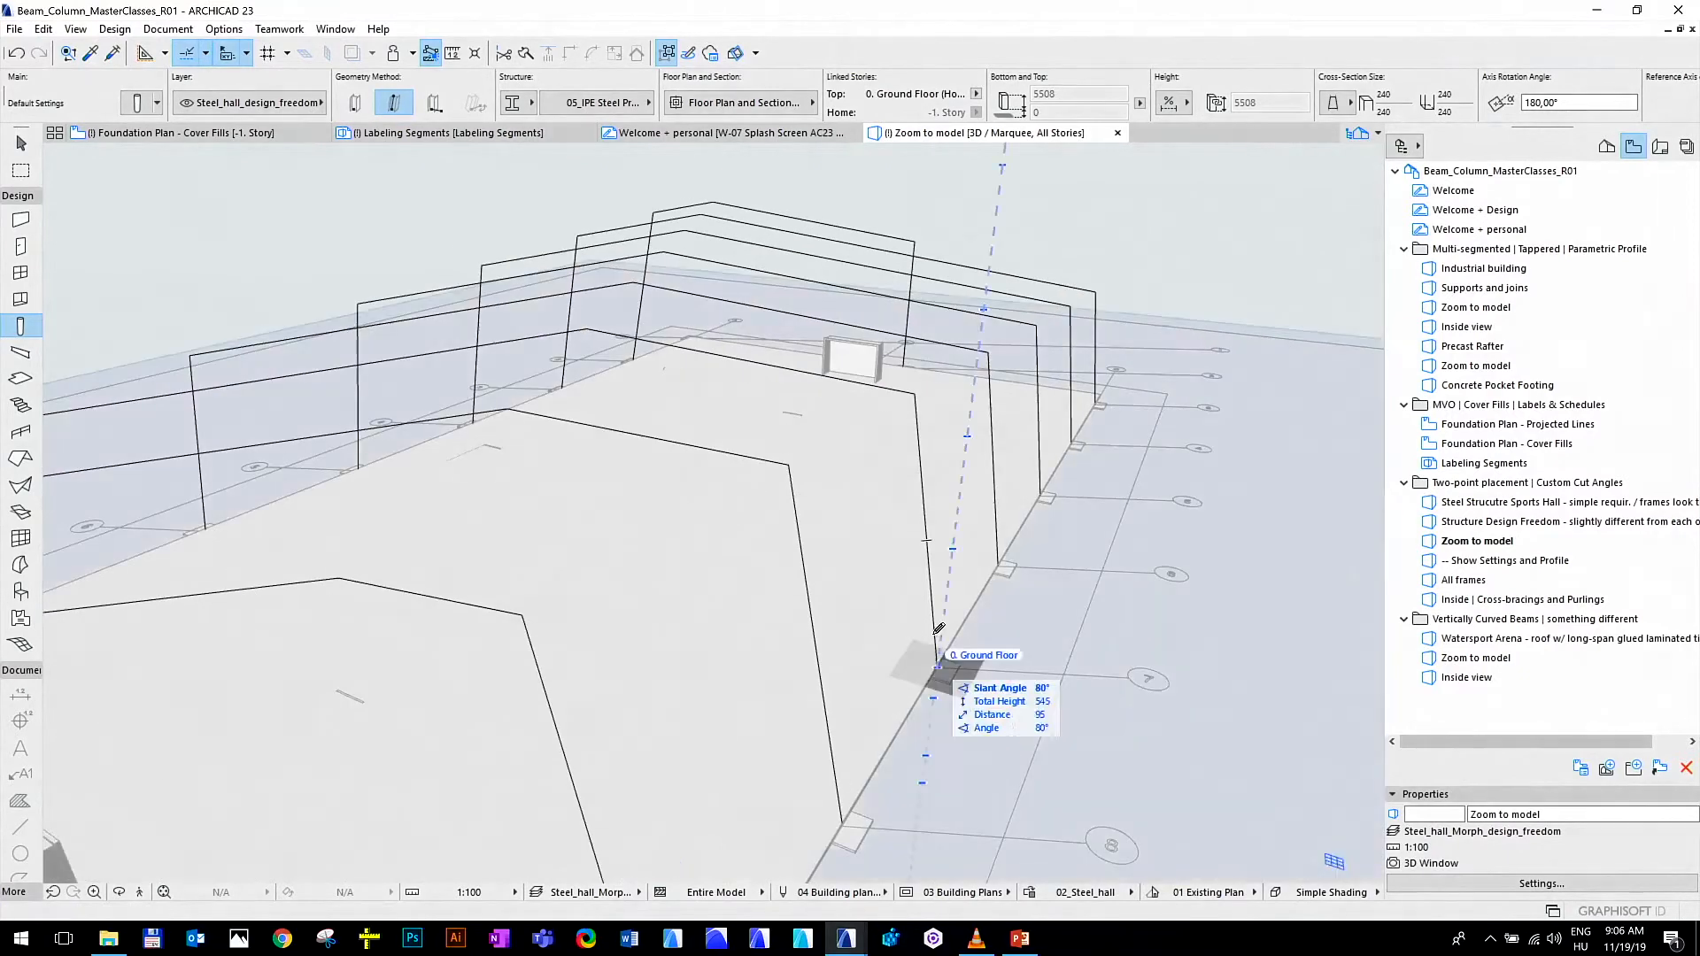
left_click(921, 387)
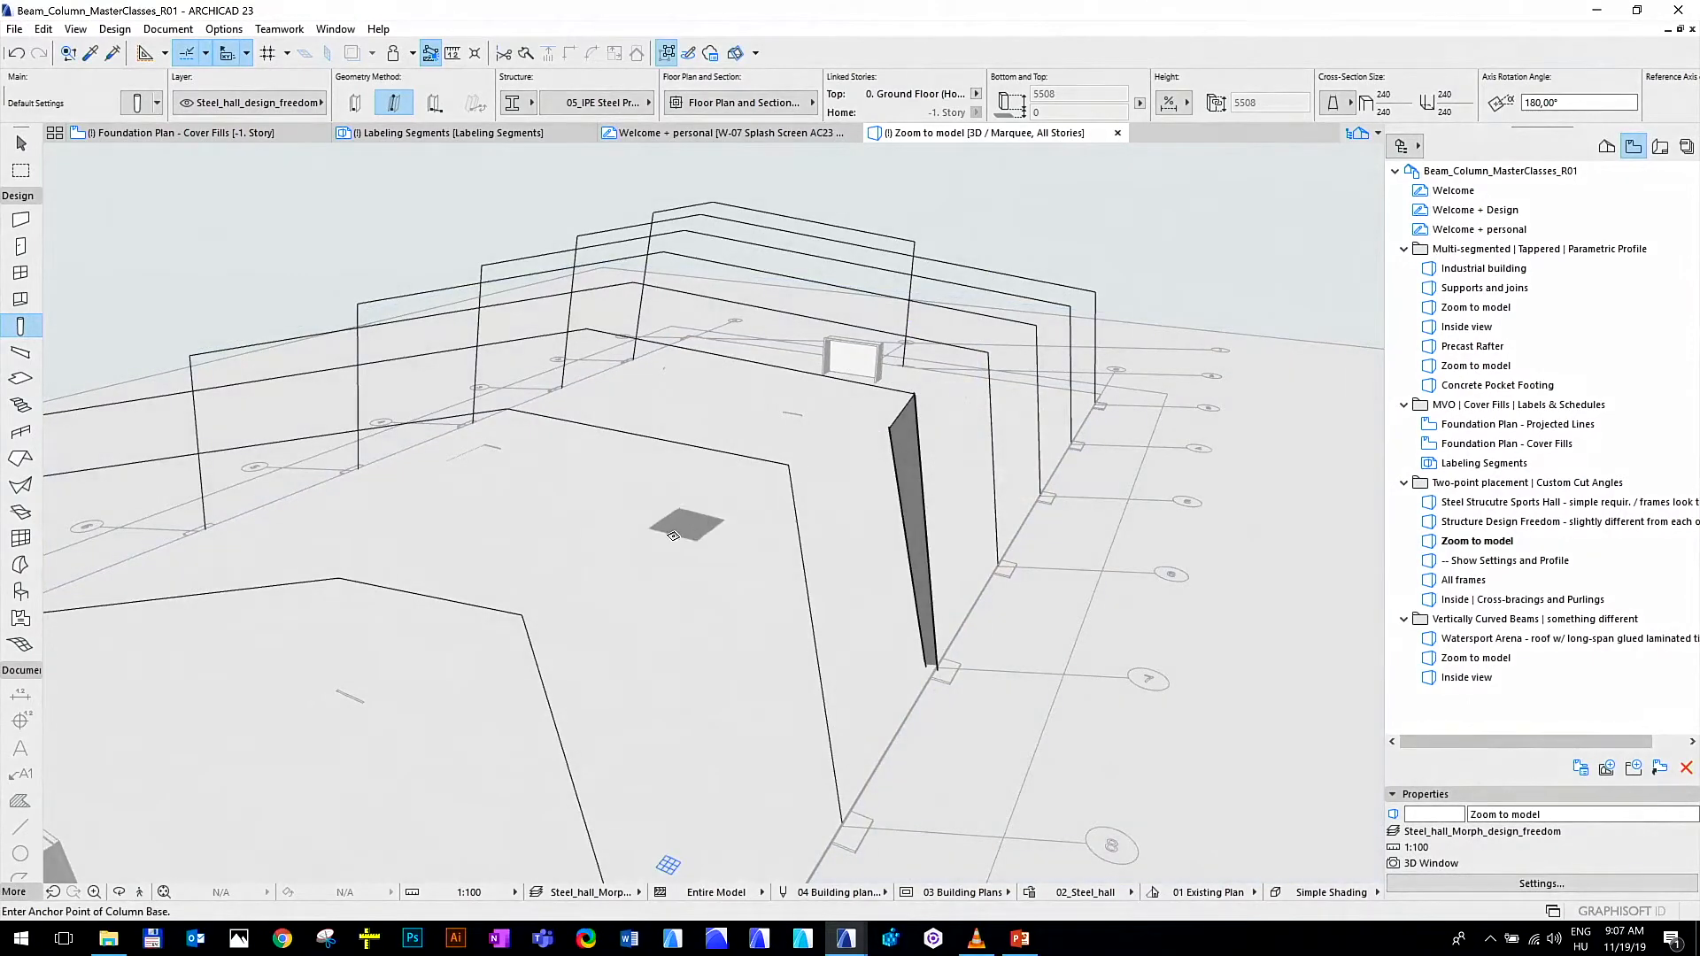
key("Escape")
Load the 01_Steel_beam favorite for the Beam tool
middle_click_drag(478, 540, 656, 530)
scroll(654, 533, "down", 2)
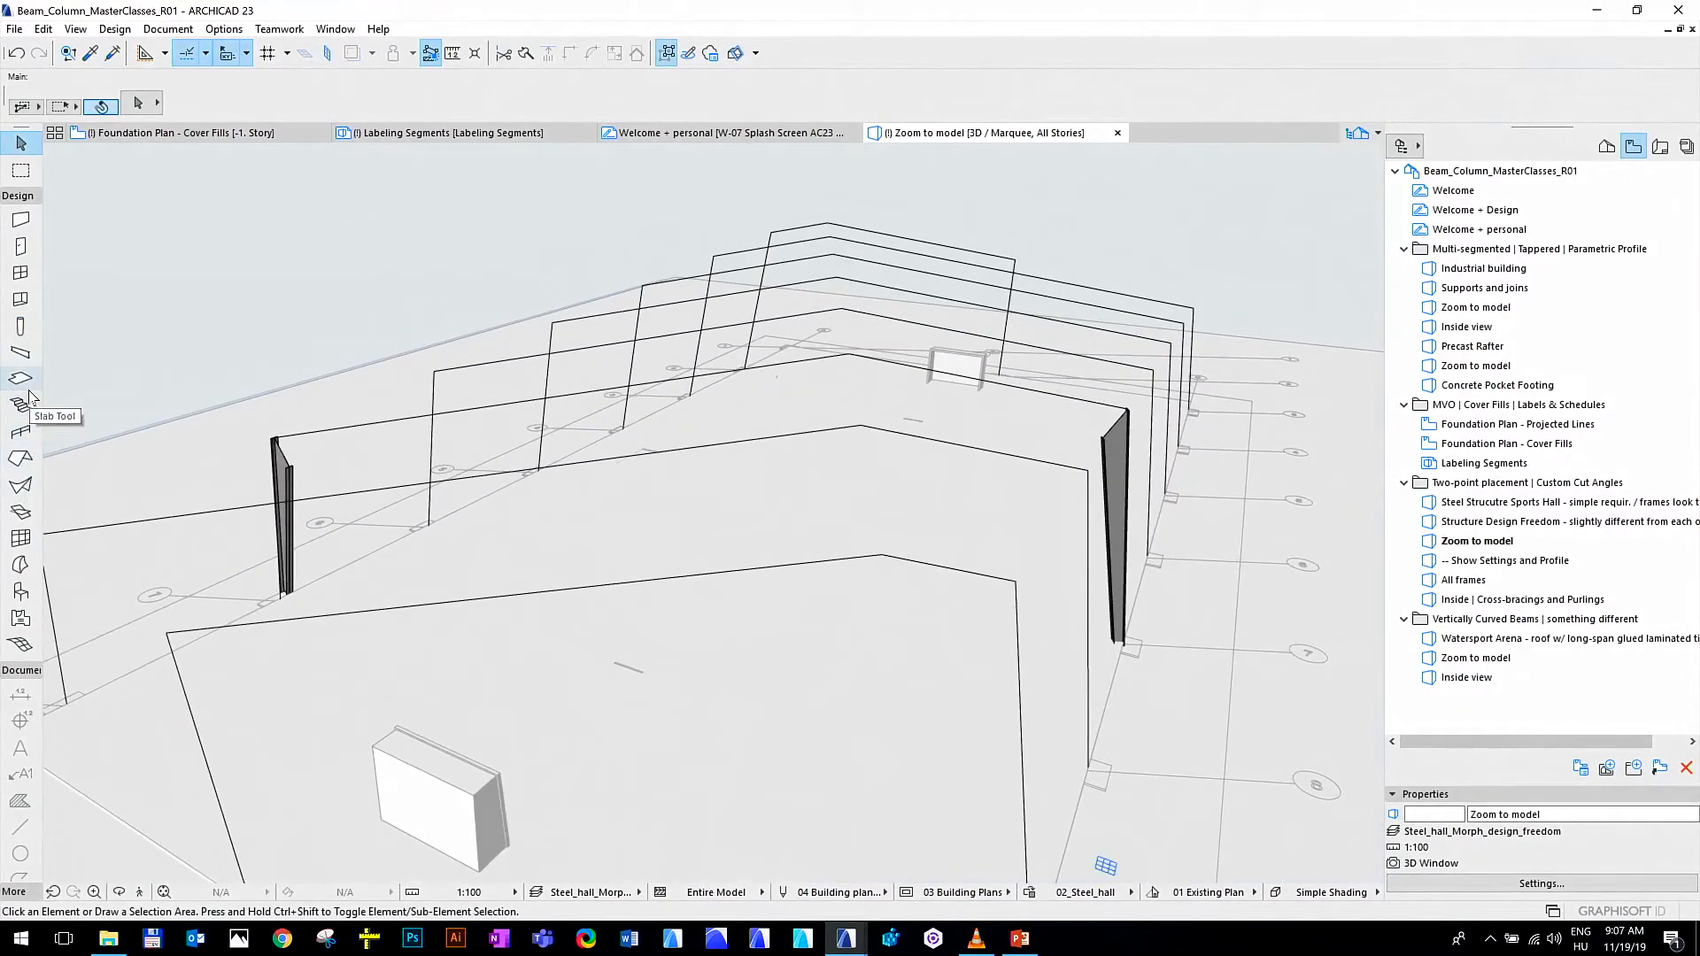
left_click(33, 356)
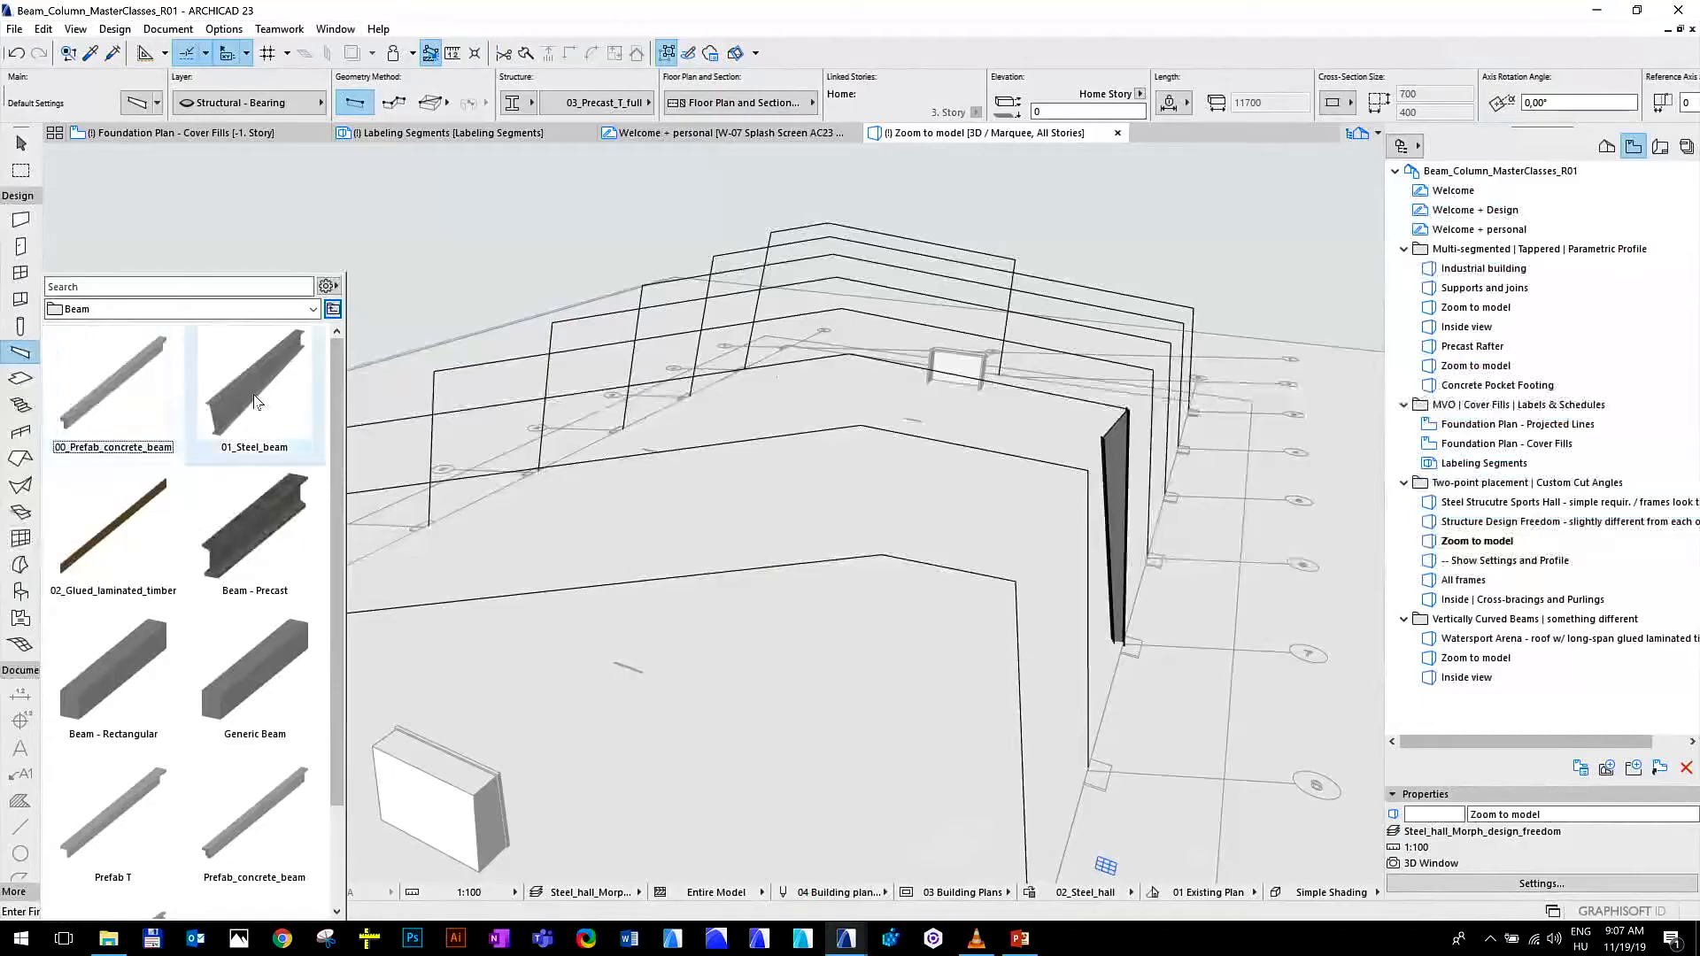
left_click(254, 402)
double_click(254, 401)
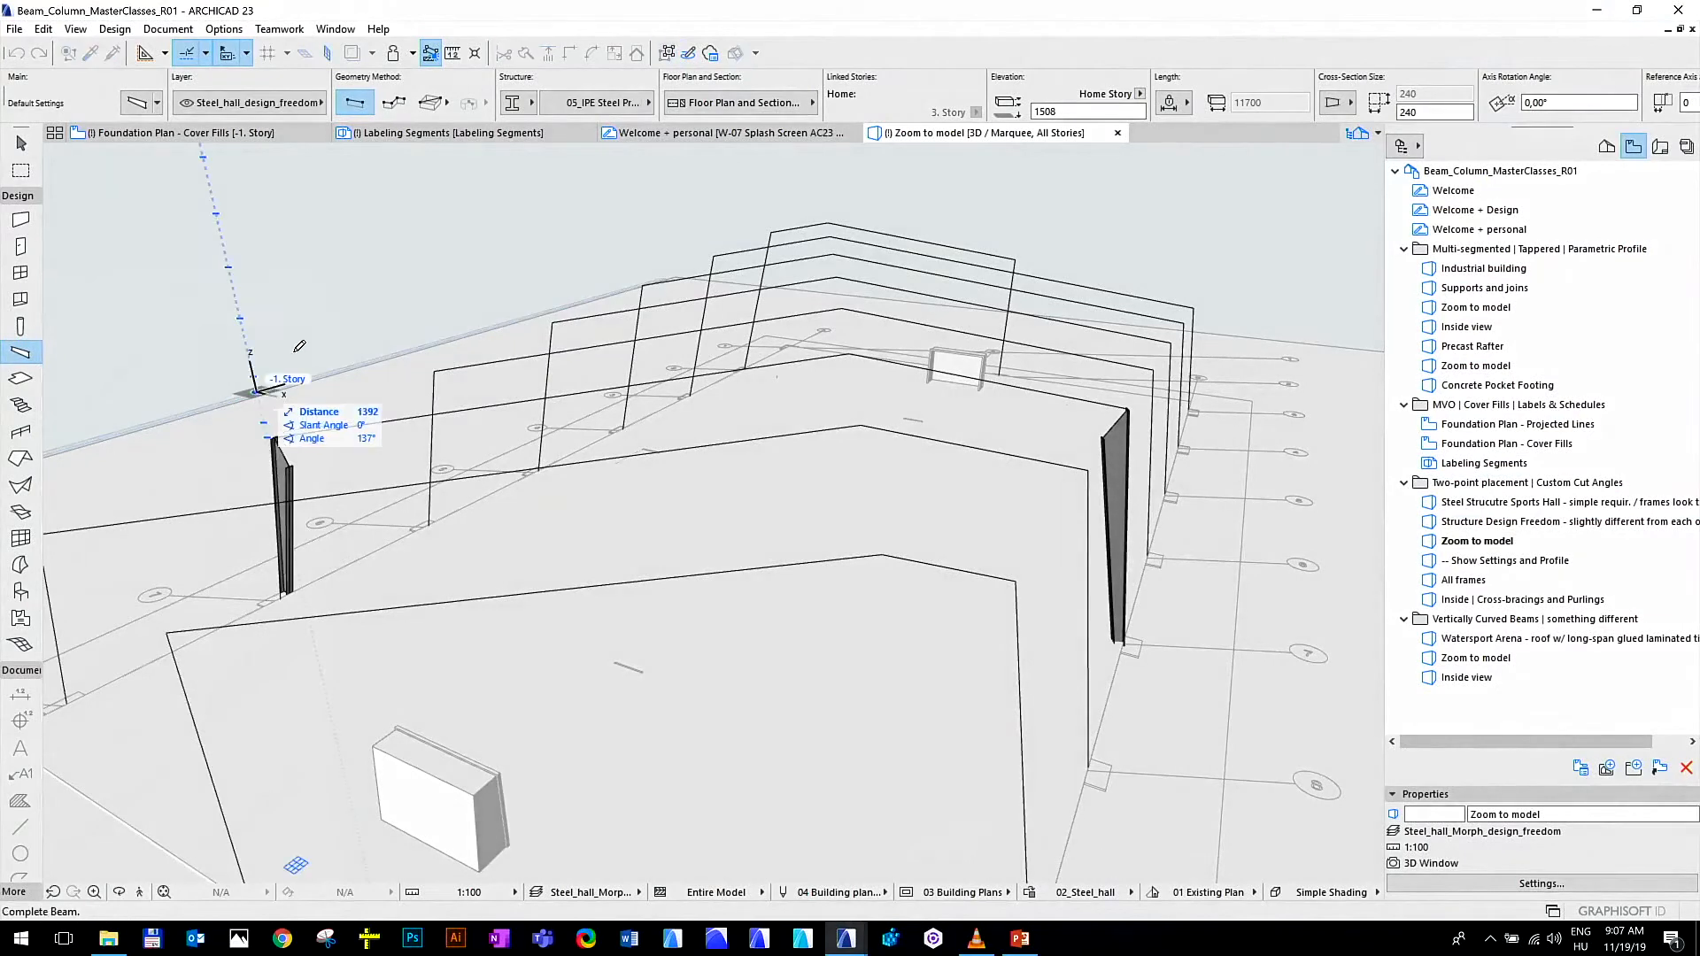
Place a steel beam from the left column's top corner up the roof outline to the frame's ridge point
scroll(309, 423, "up", 2)
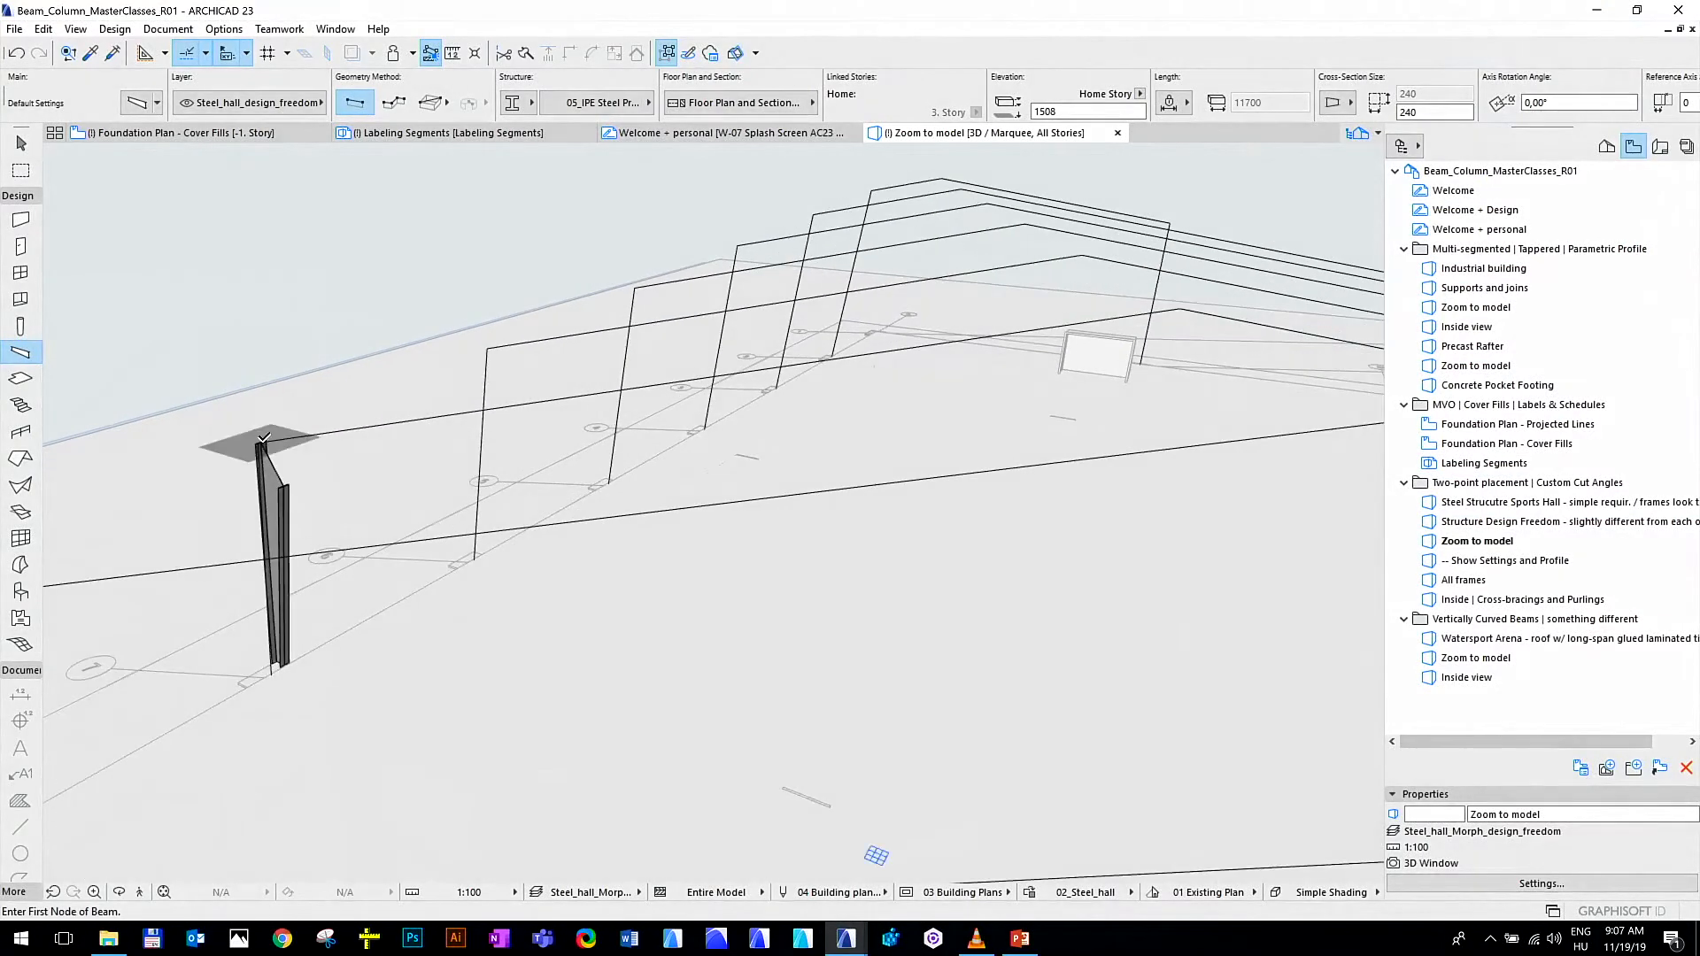
left_click(259, 442)
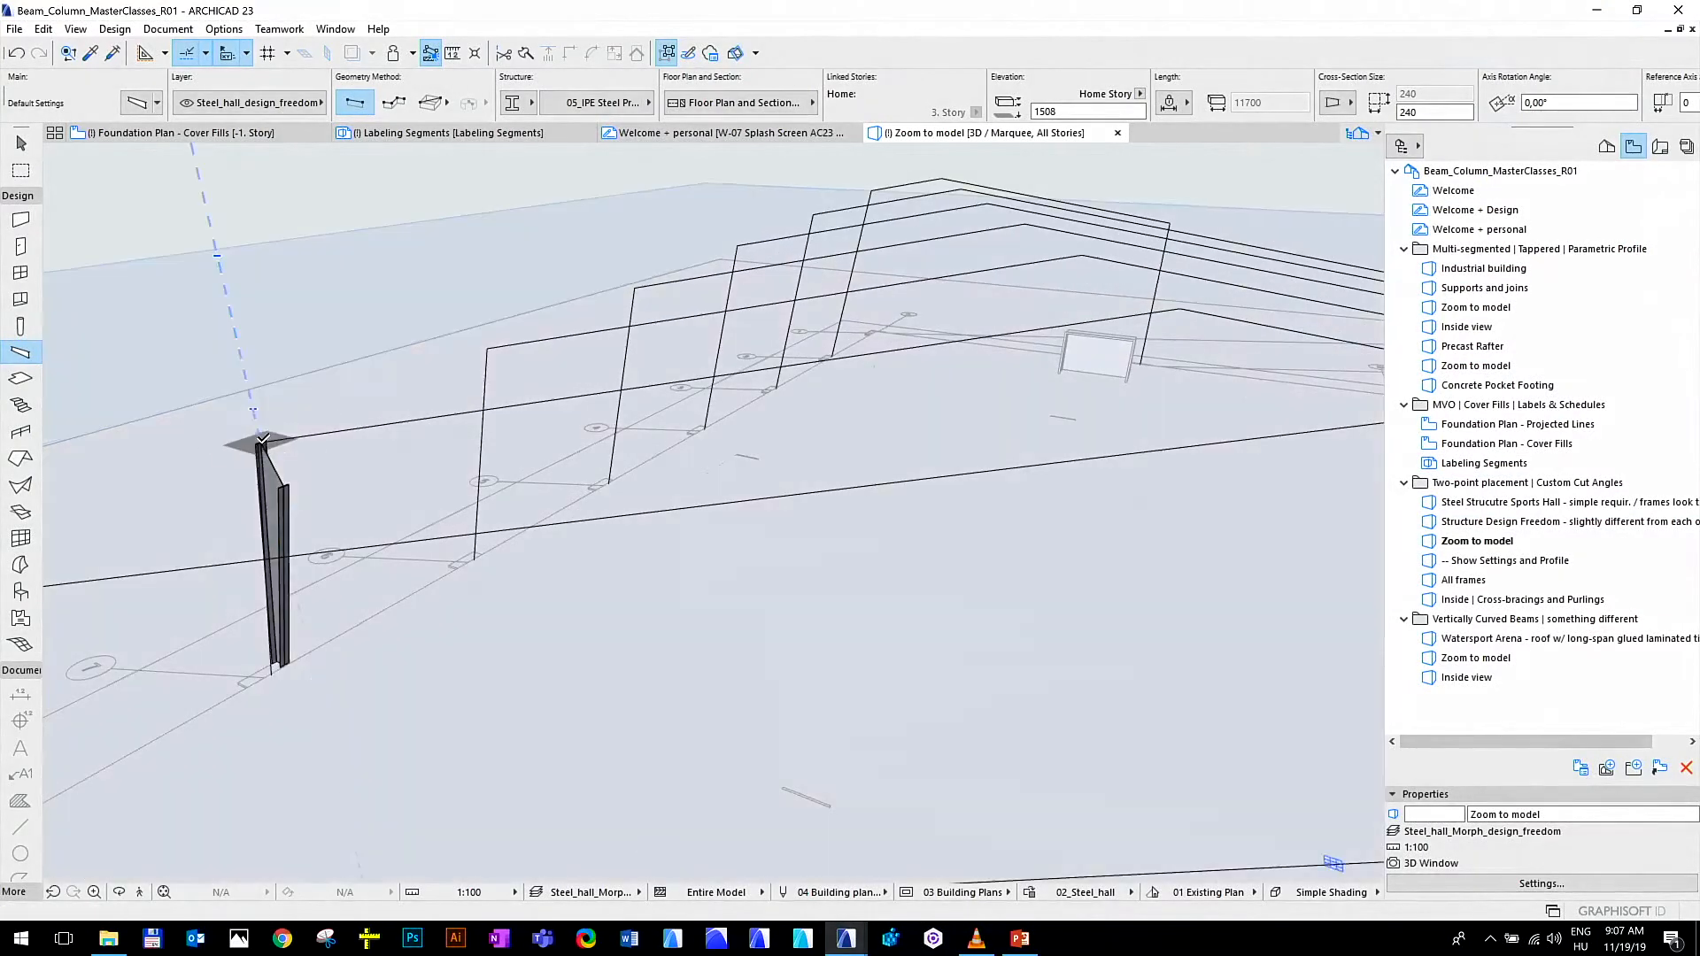
left_click(1185, 302)
Try to place a steel beam from the right column's top to the end of the left rafter, and undo it
middle_click_drag(1185, 305, 389, 549, "shift")
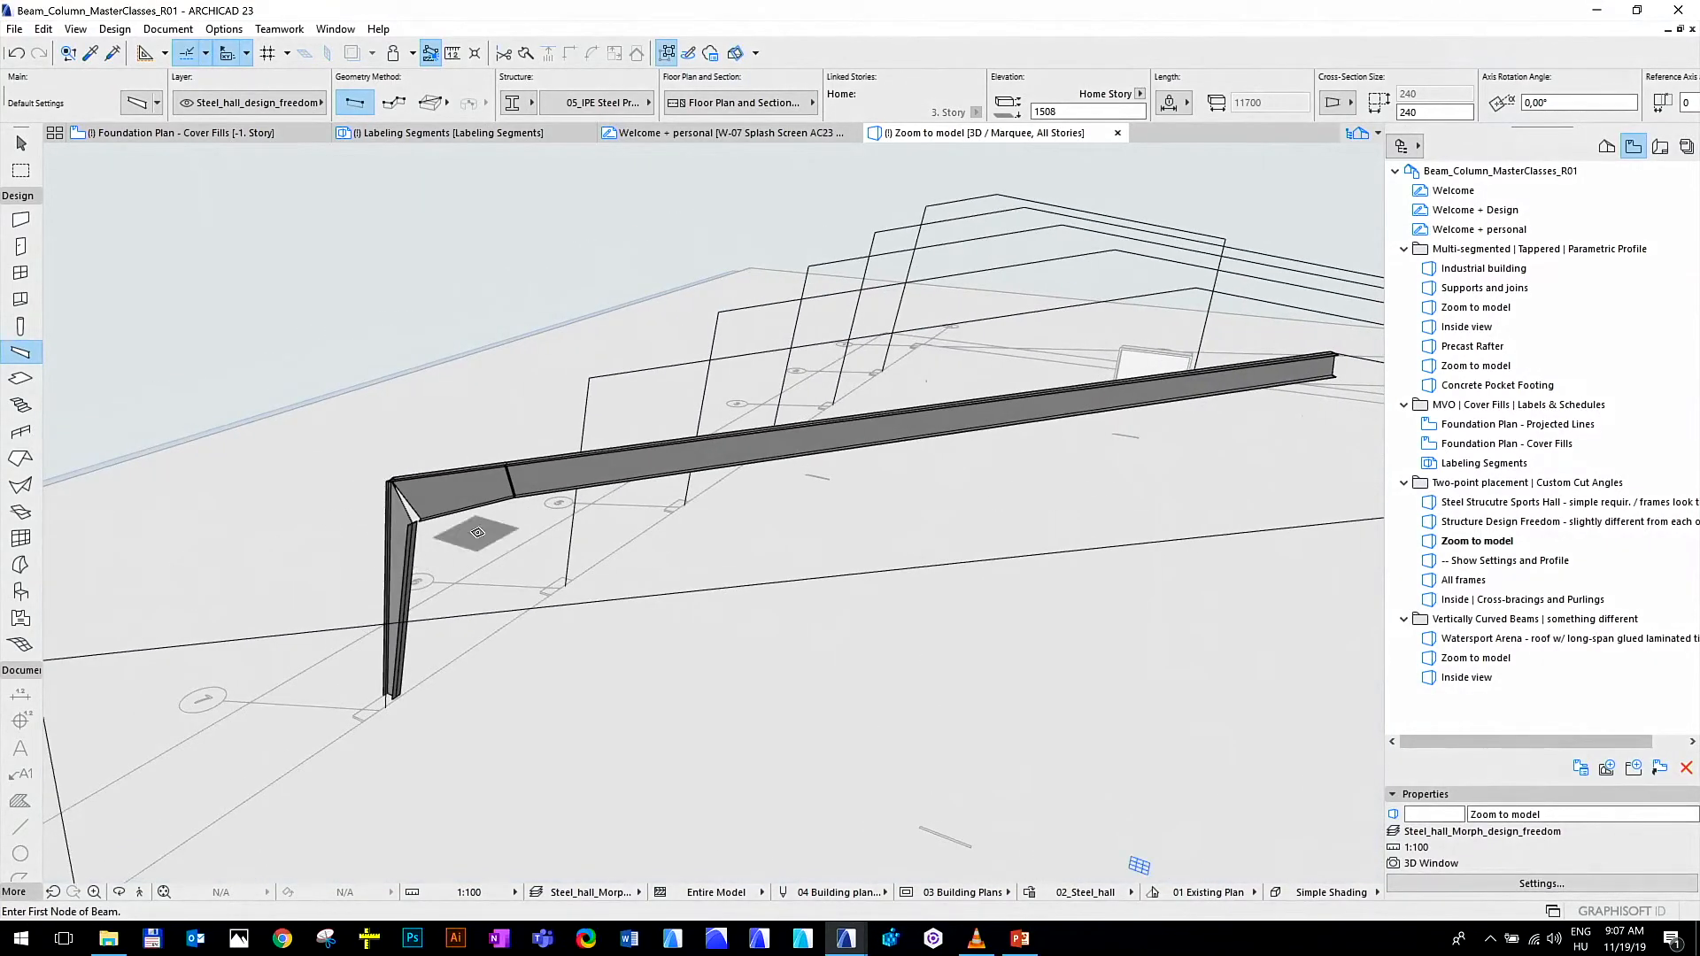
middle_click_drag(459, 674, 1109, 412, "shift")
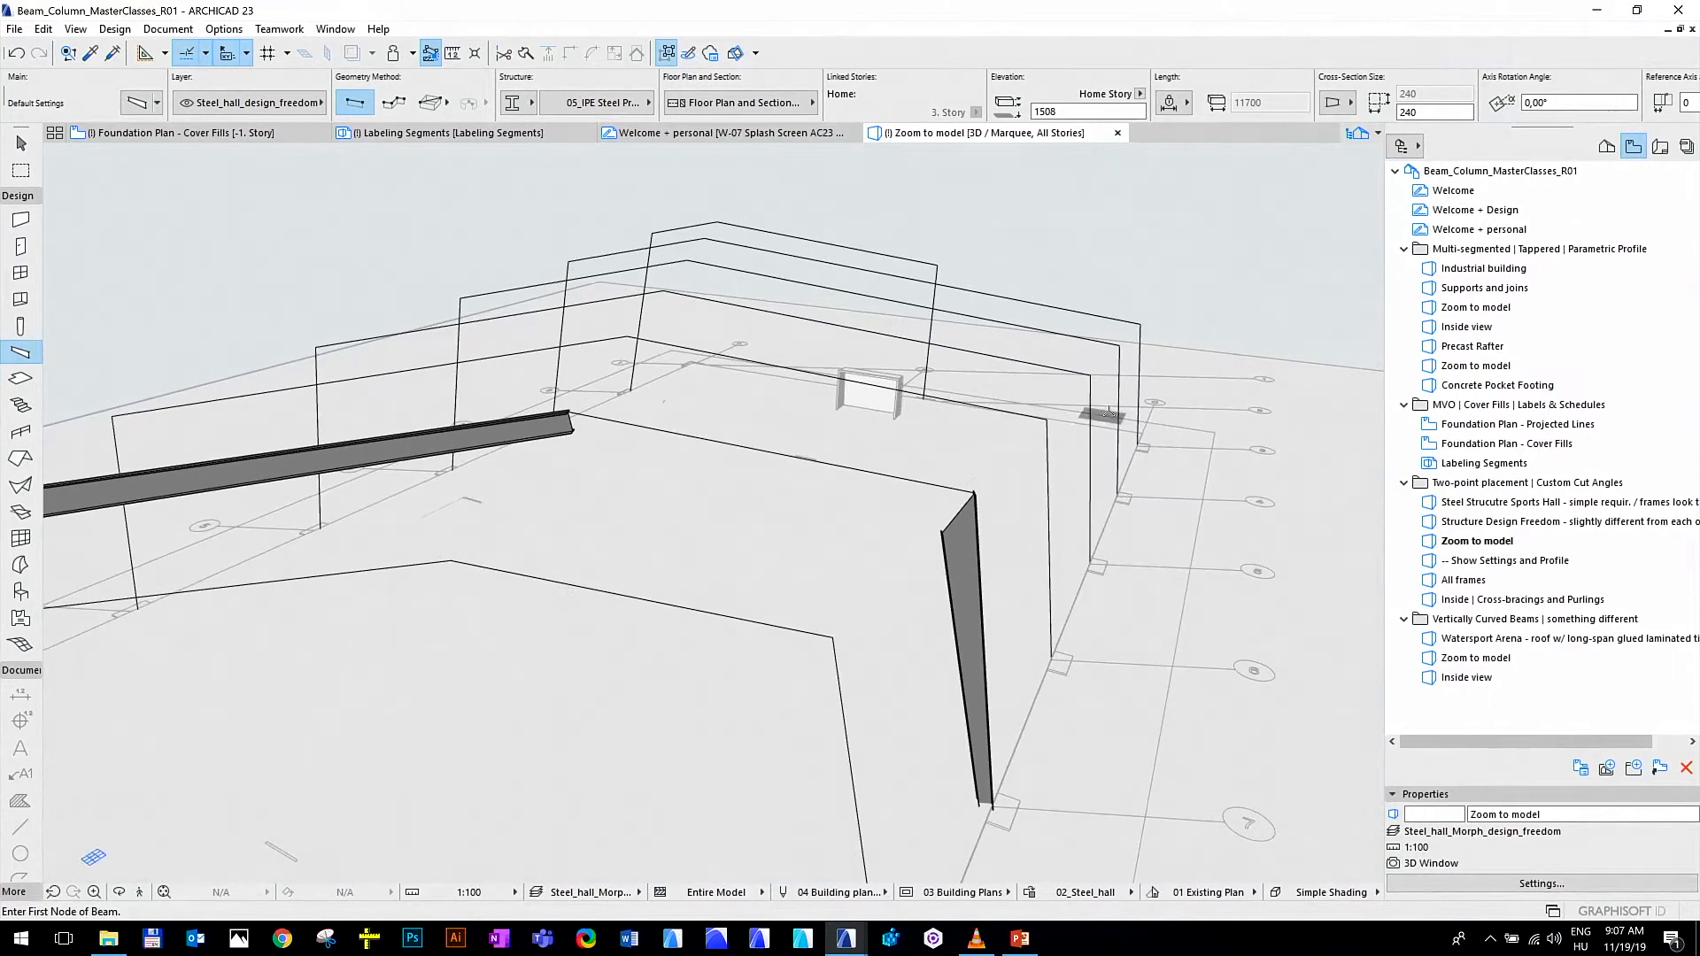
scroll(983, 489, "up", 2)
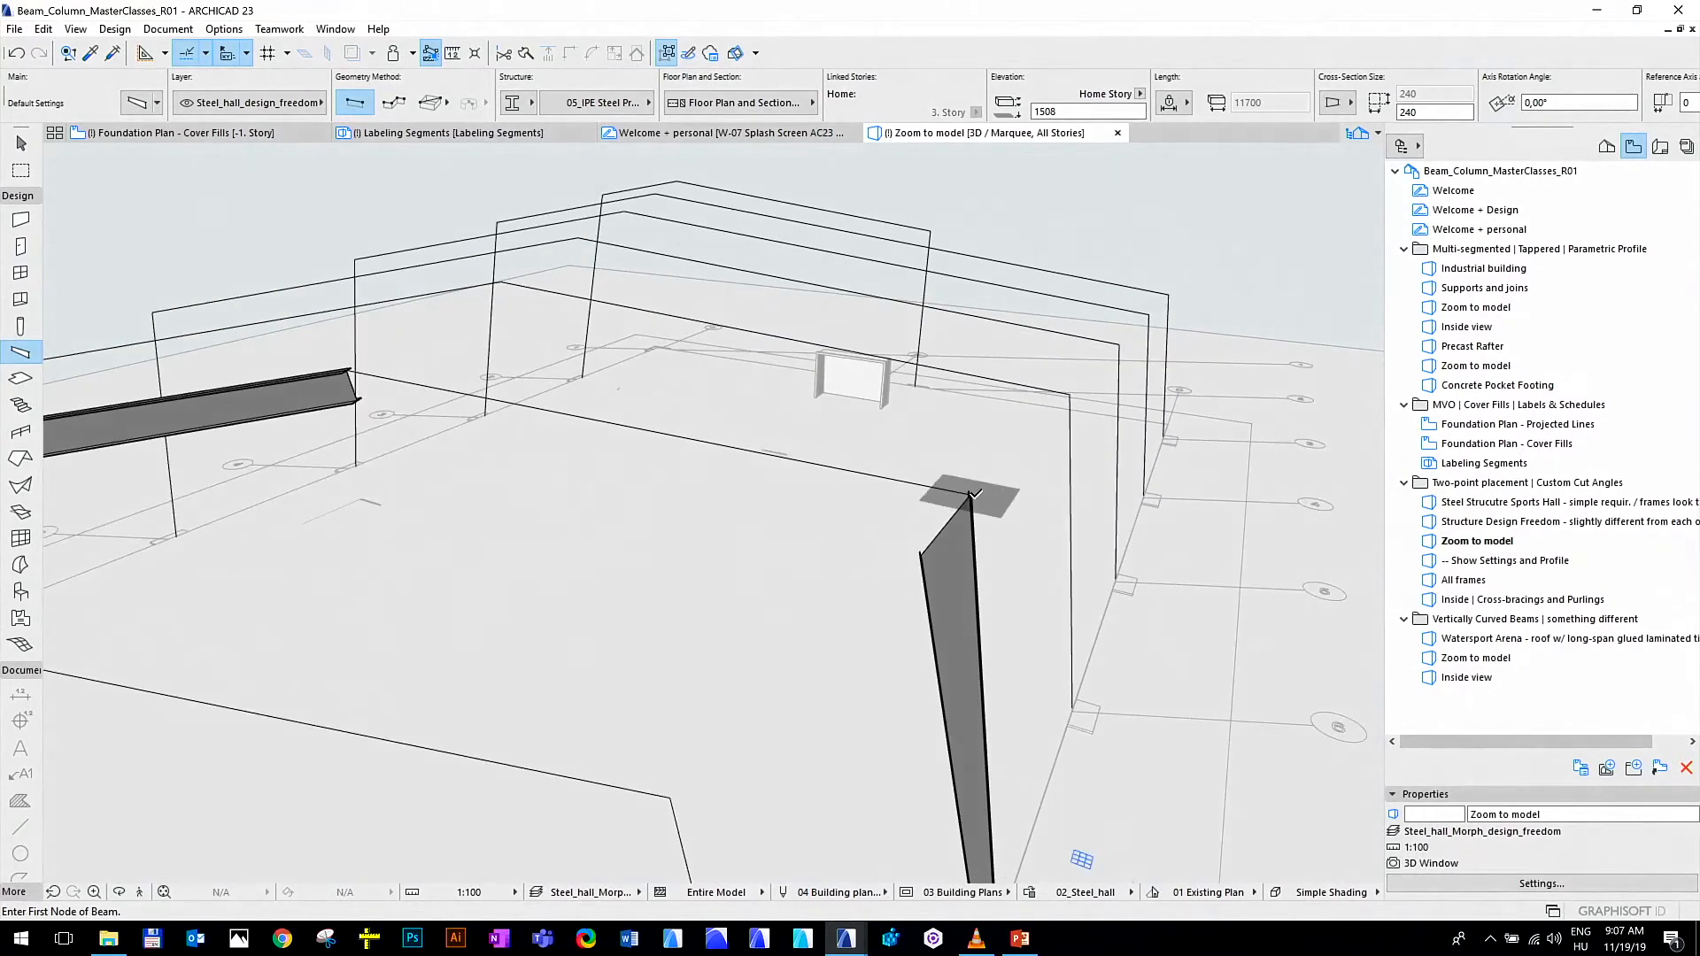
left_click(975, 494)
left_click(350, 361)
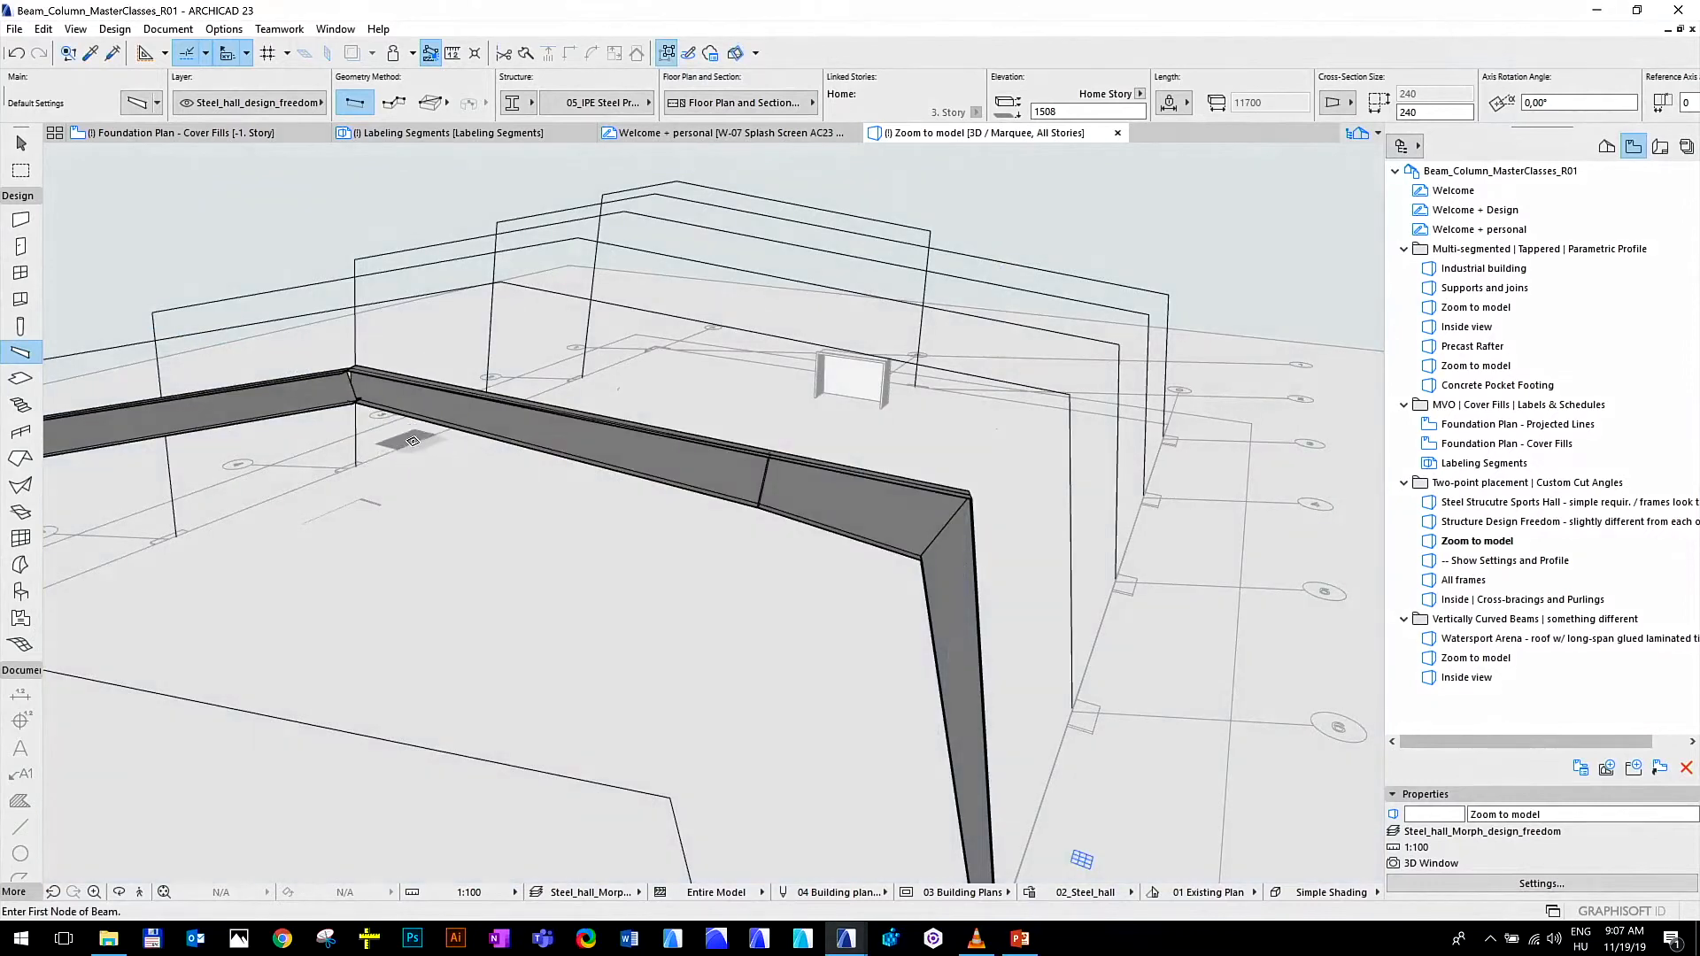
middle_click_drag(413, 440, 478, 493, "shift")
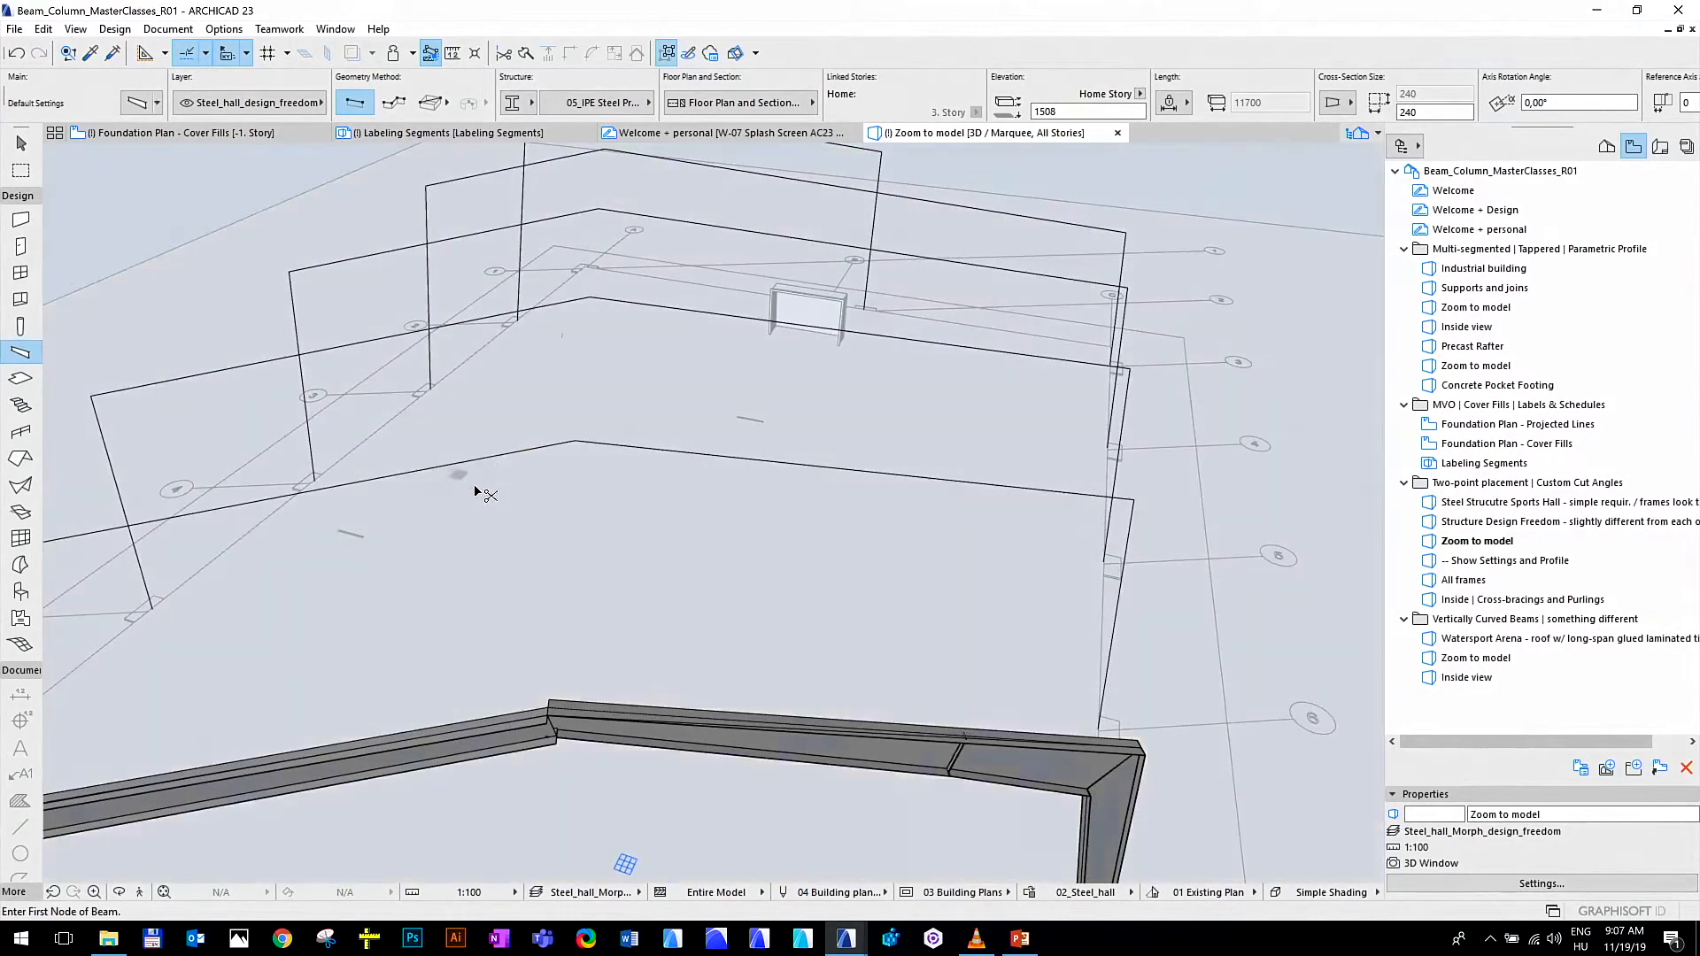
key("ctrl+z")
Place a steel beam from the right column's top corner to the exact ridge point and leave the Beam tool
left_click(1143, 748)
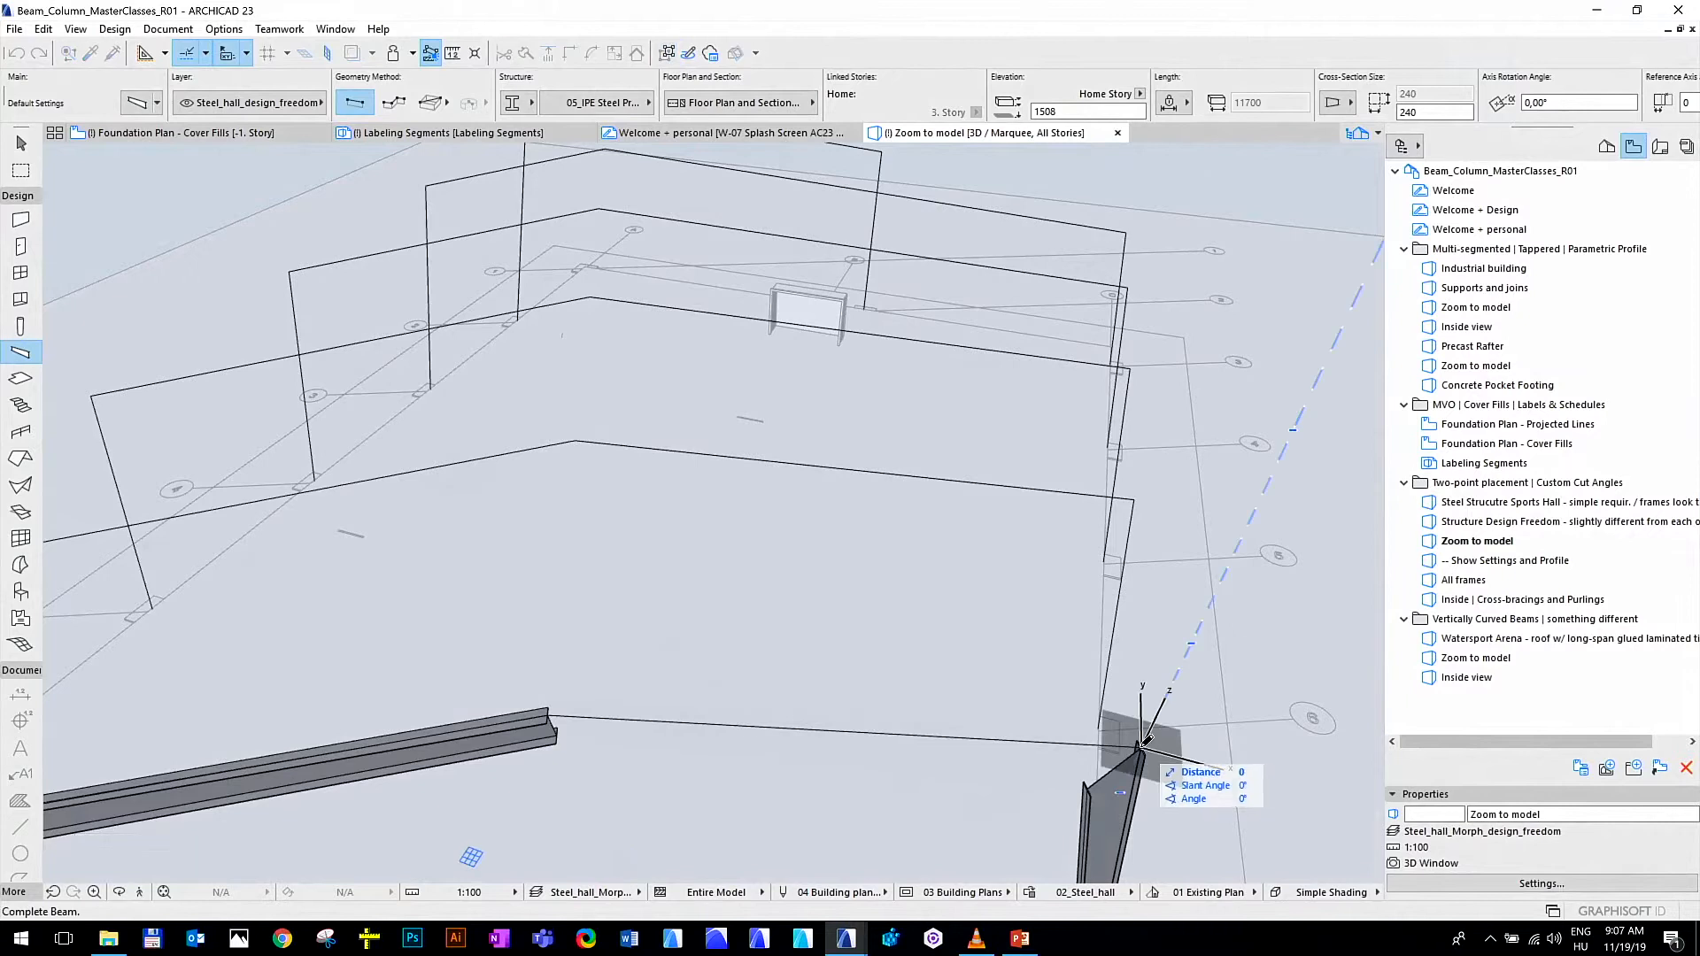
left_click(549, 709)
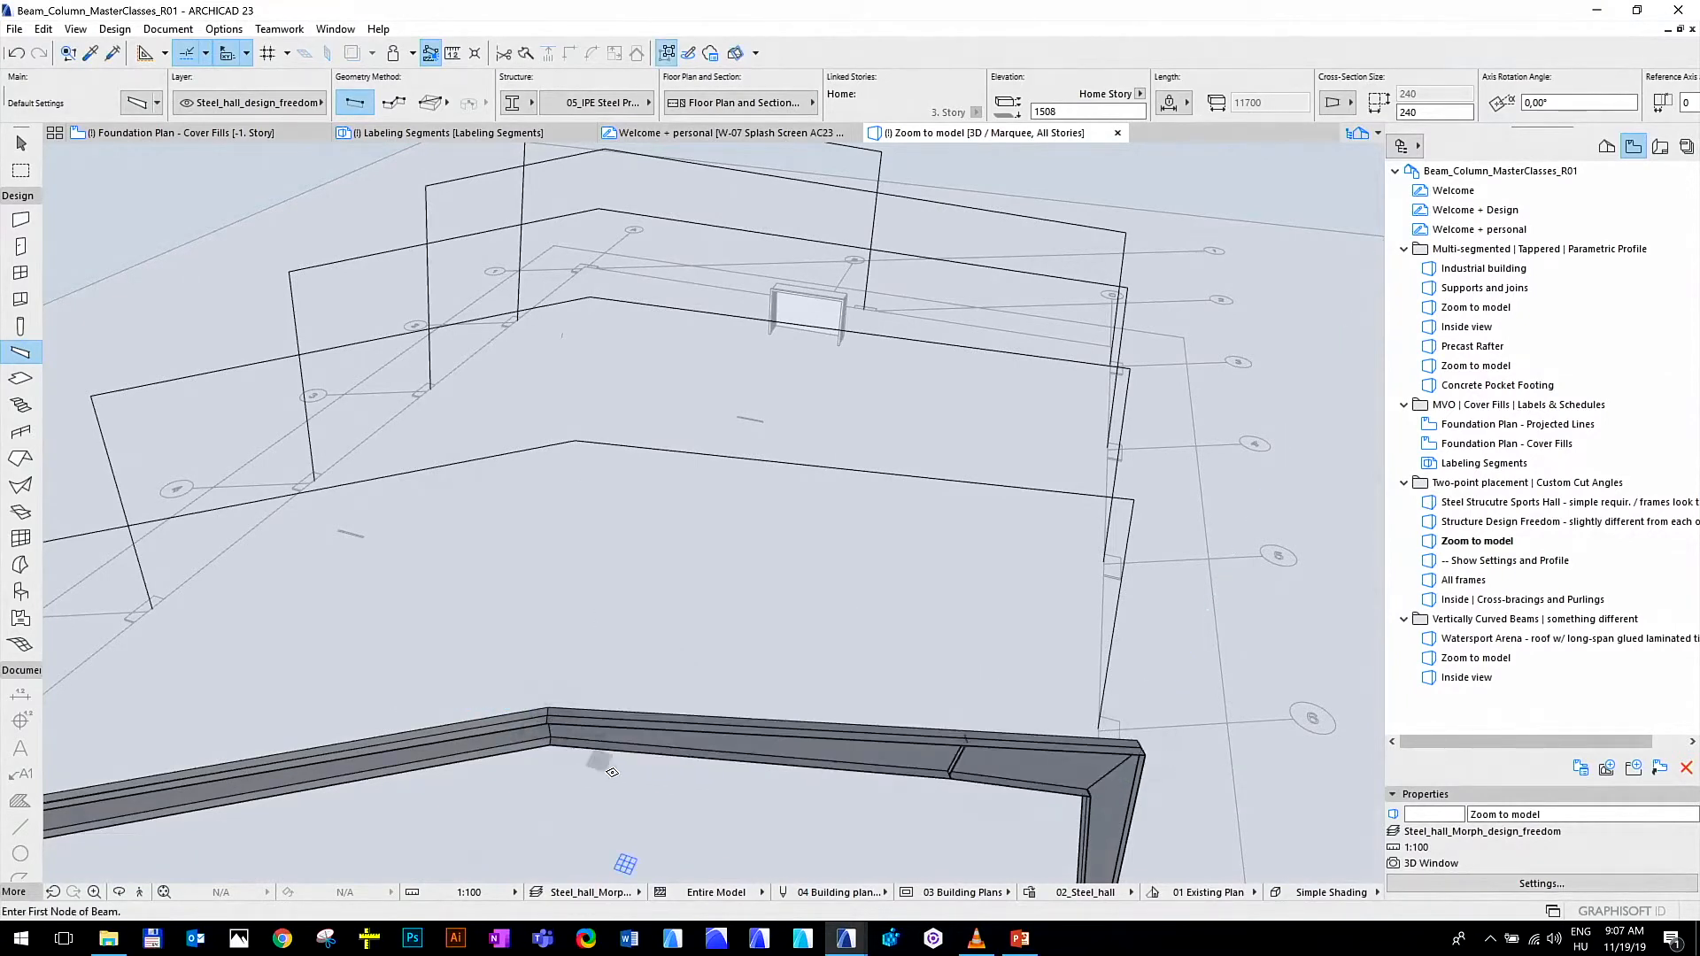
left_click_drag(620, 778, 608, 714, "shift")
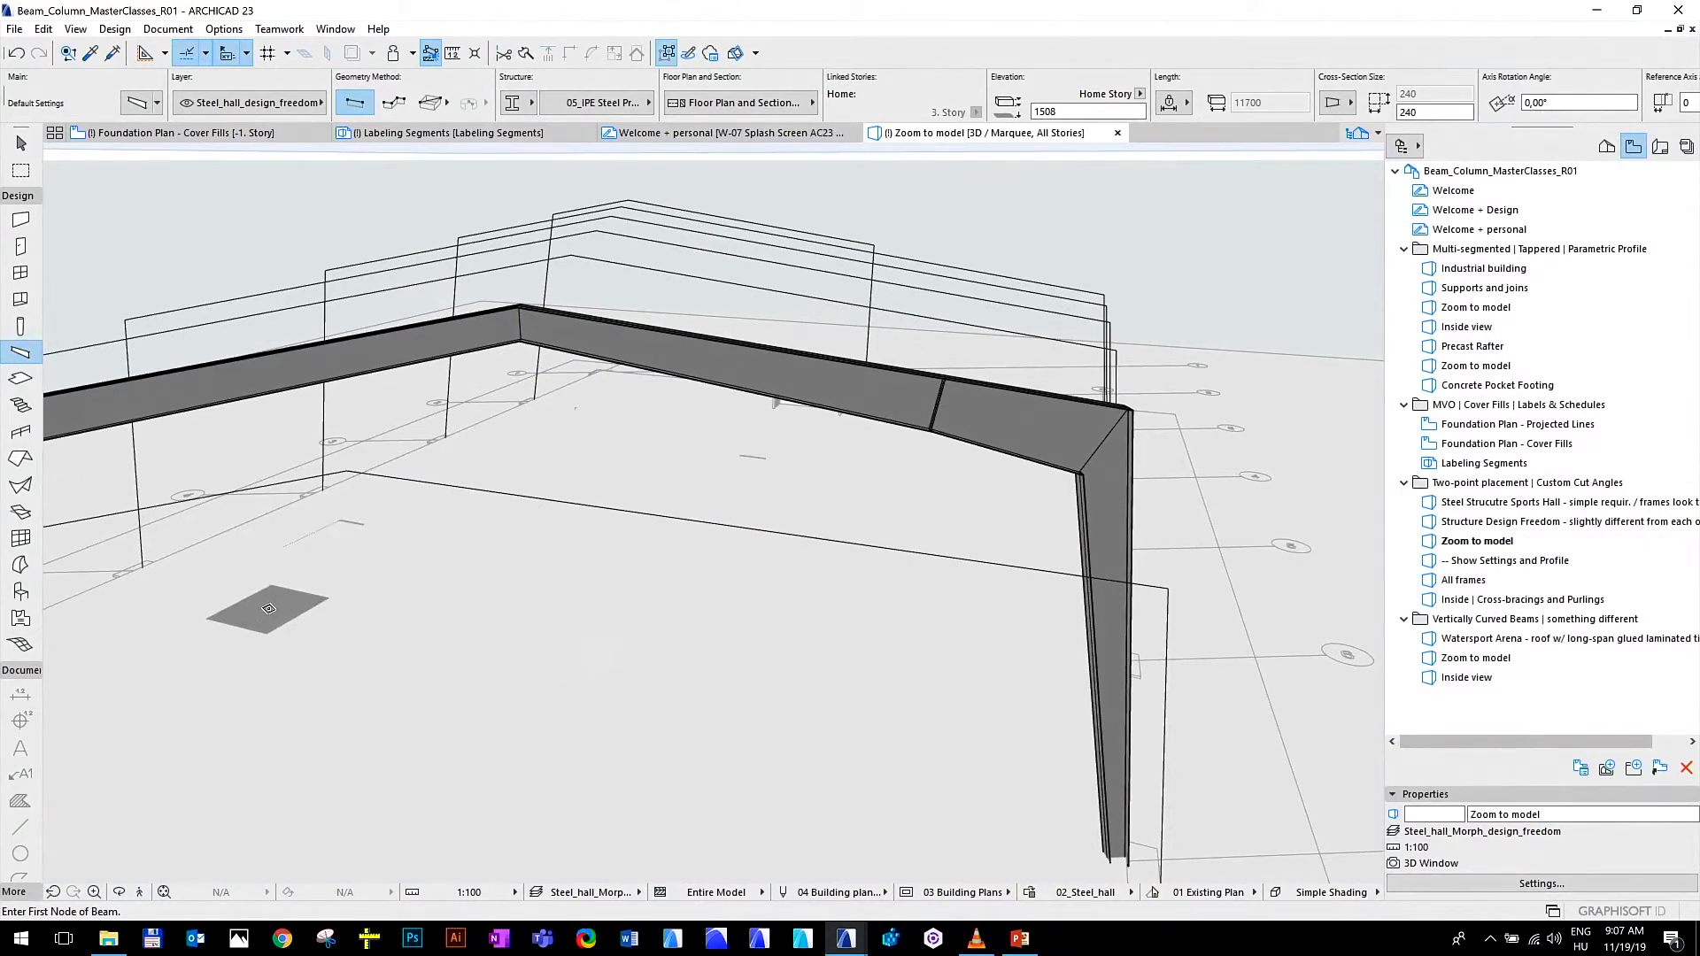
key("Escape")
middle_click_drag(718, 485, 687, 488)
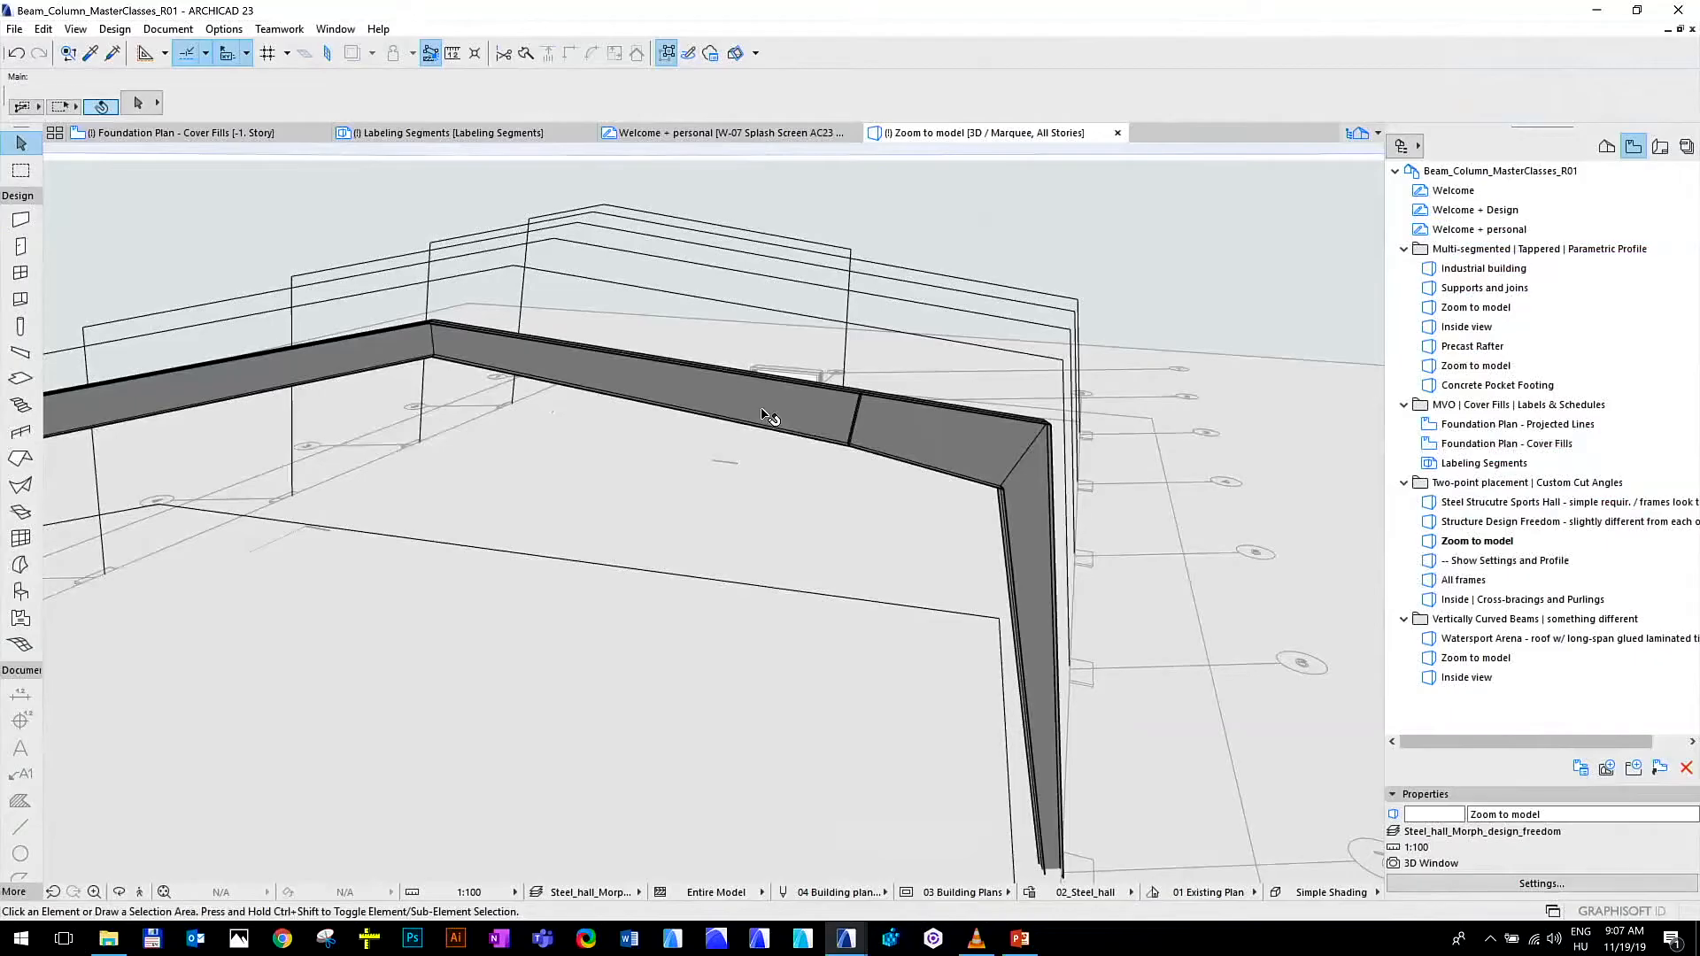
mouse_move(763, 414)
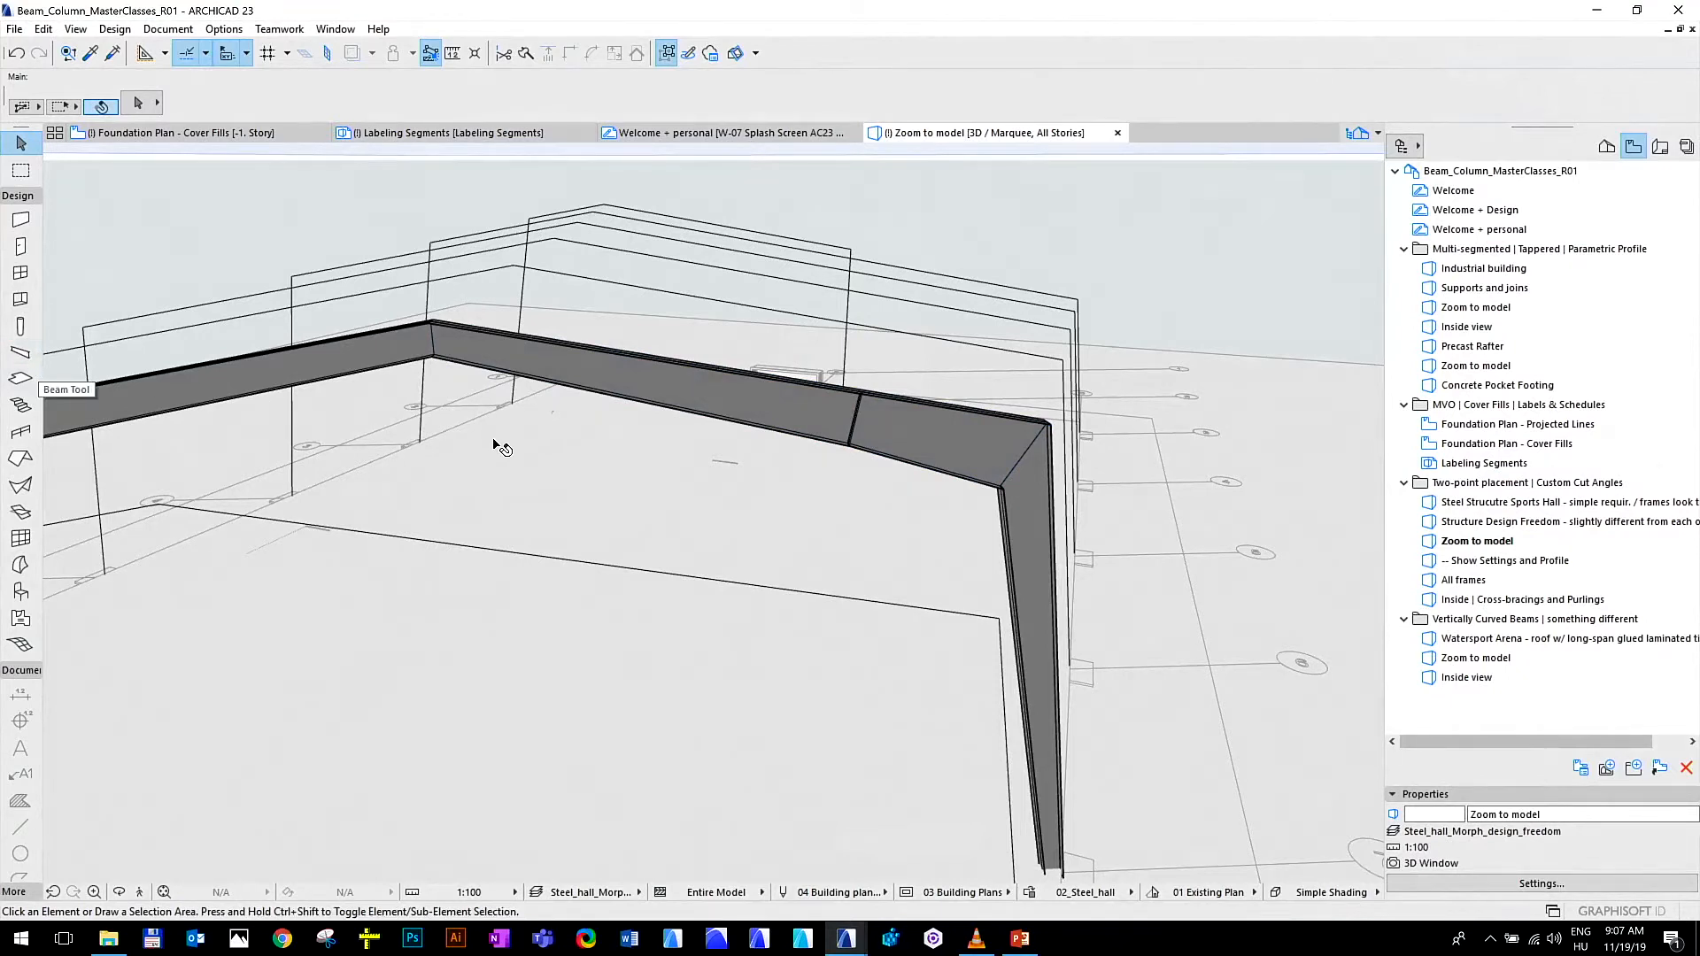
left_click(34, 327)
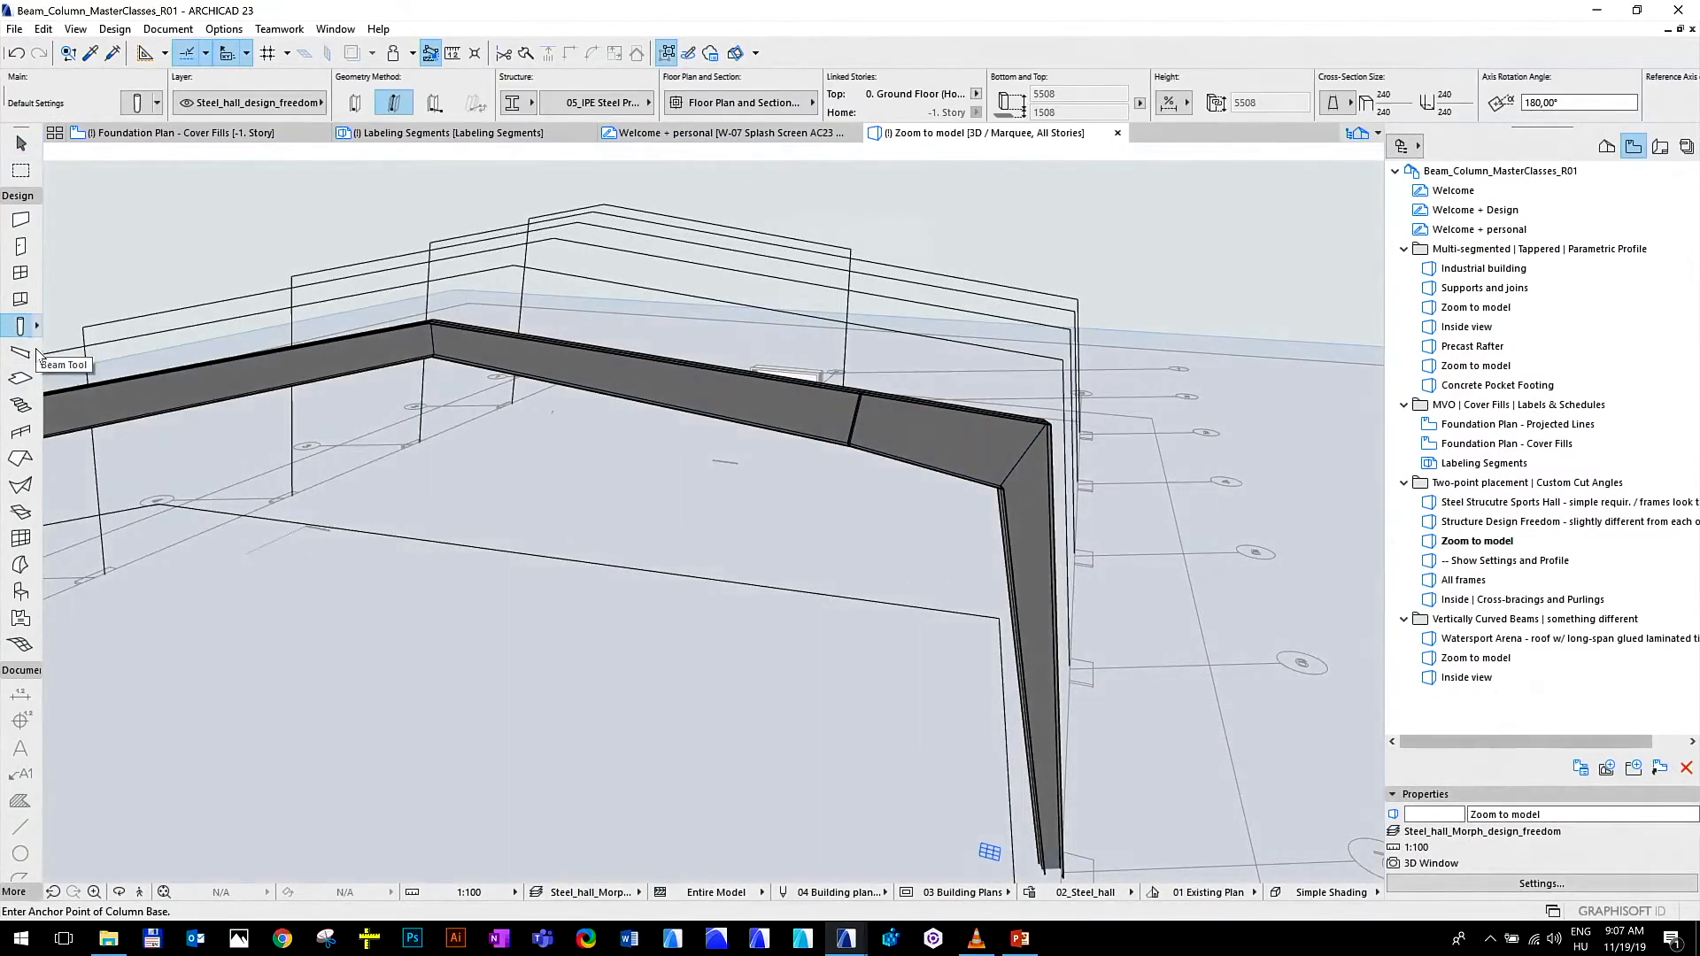
left_click(22, 352)
left_click(37, 357)
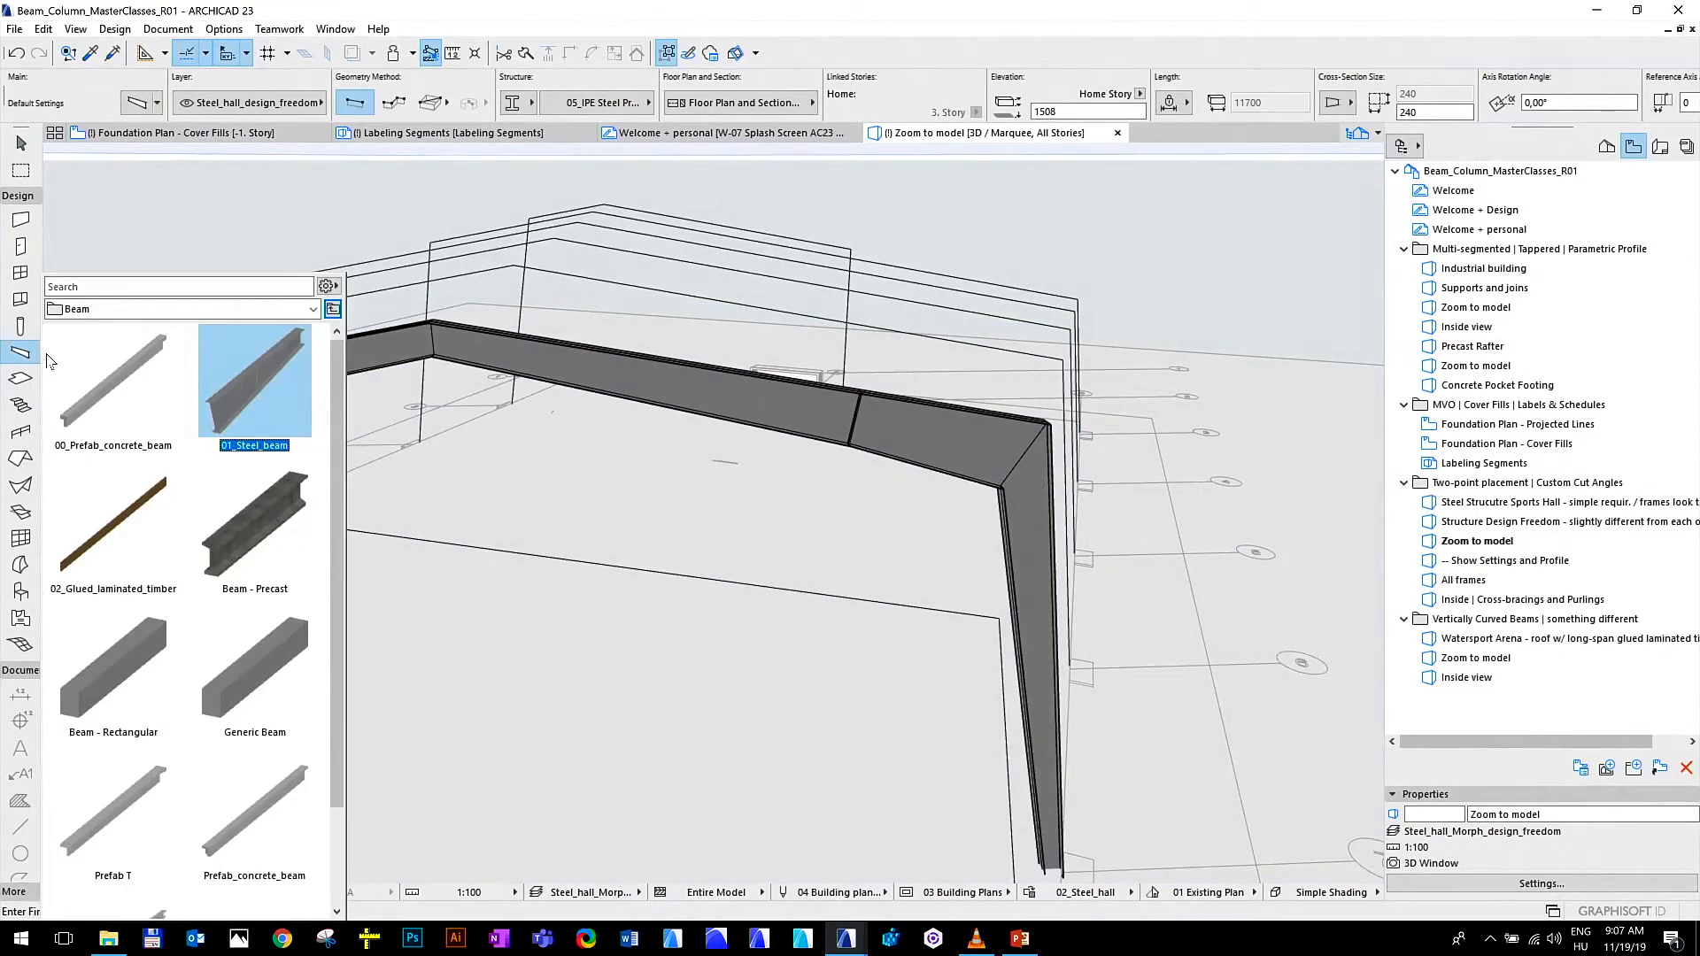
key("Escape")
Open the selection settings of the right rafter beam and examine its positioning and end cut angles
left_click(769, 396)
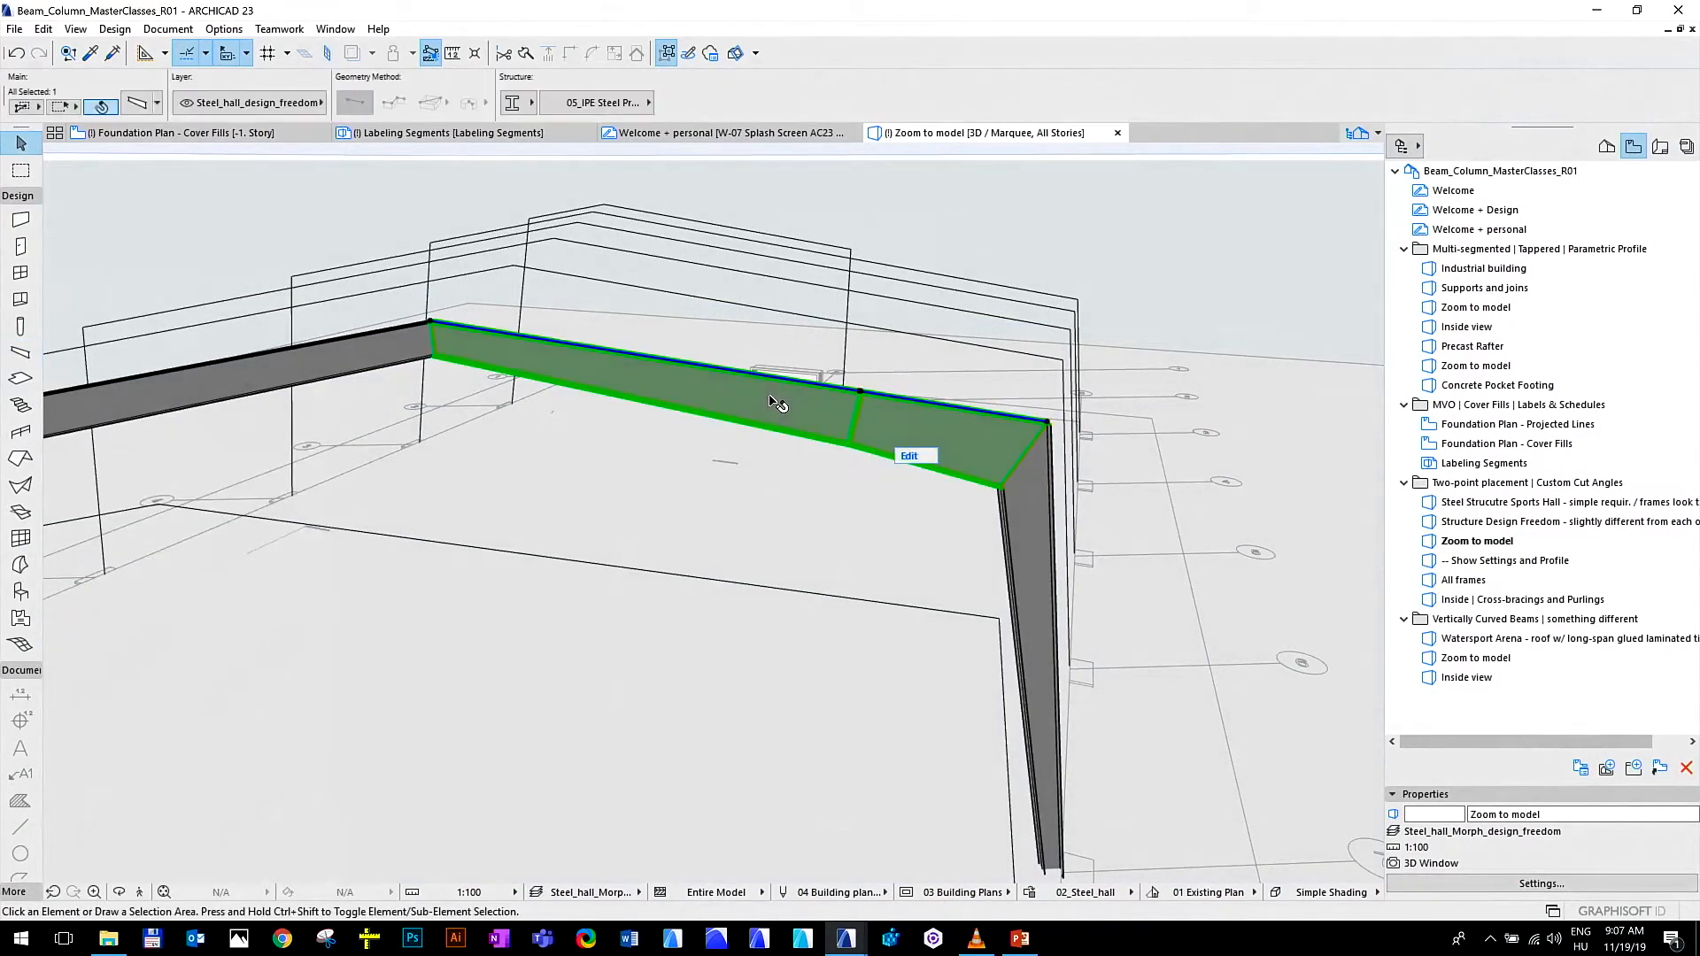
left_click(141, 103)
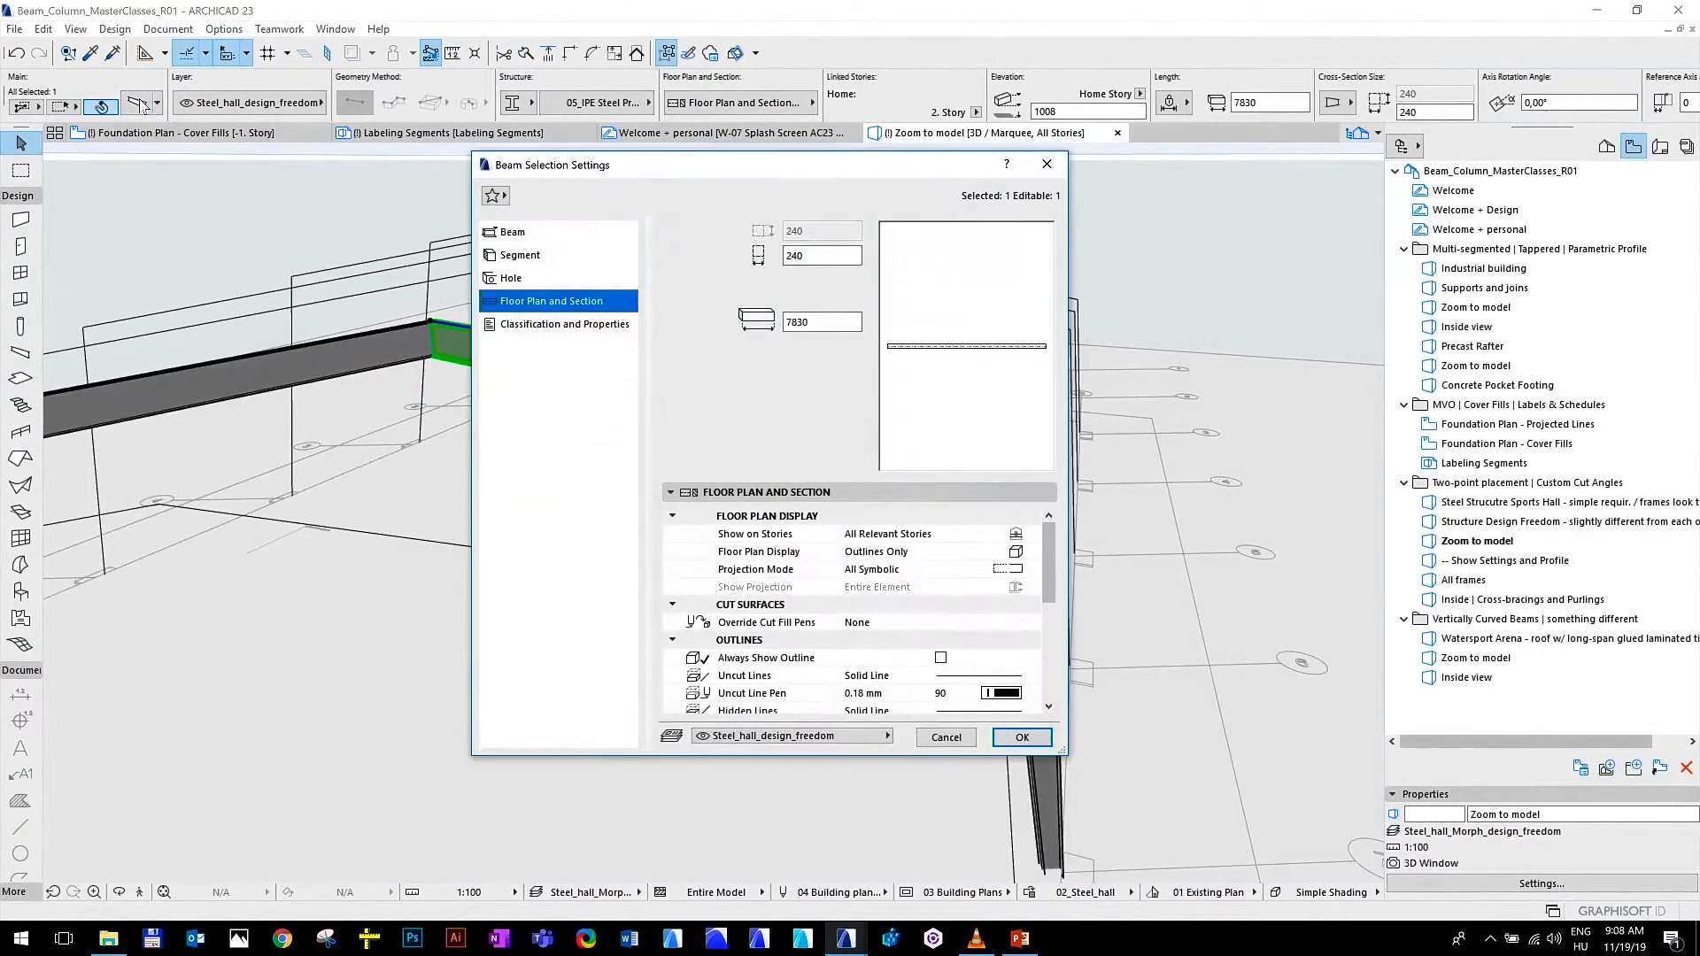
left_click(561, 232)
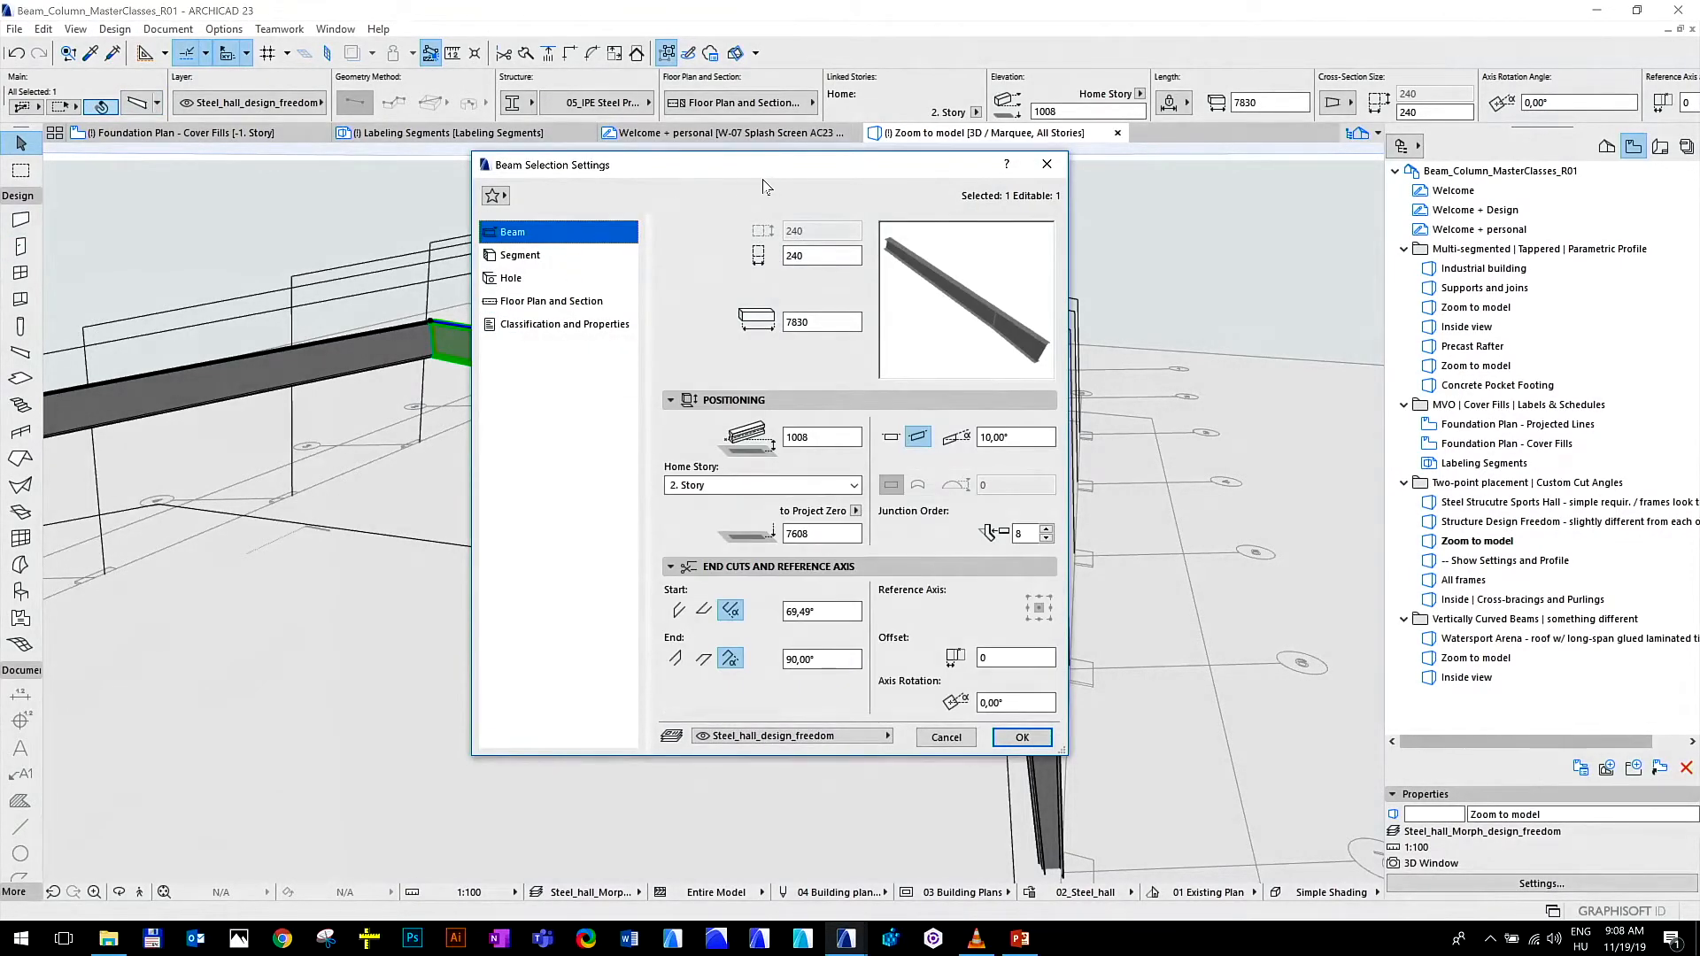
left_click_drag(759, 166, 763, 188)
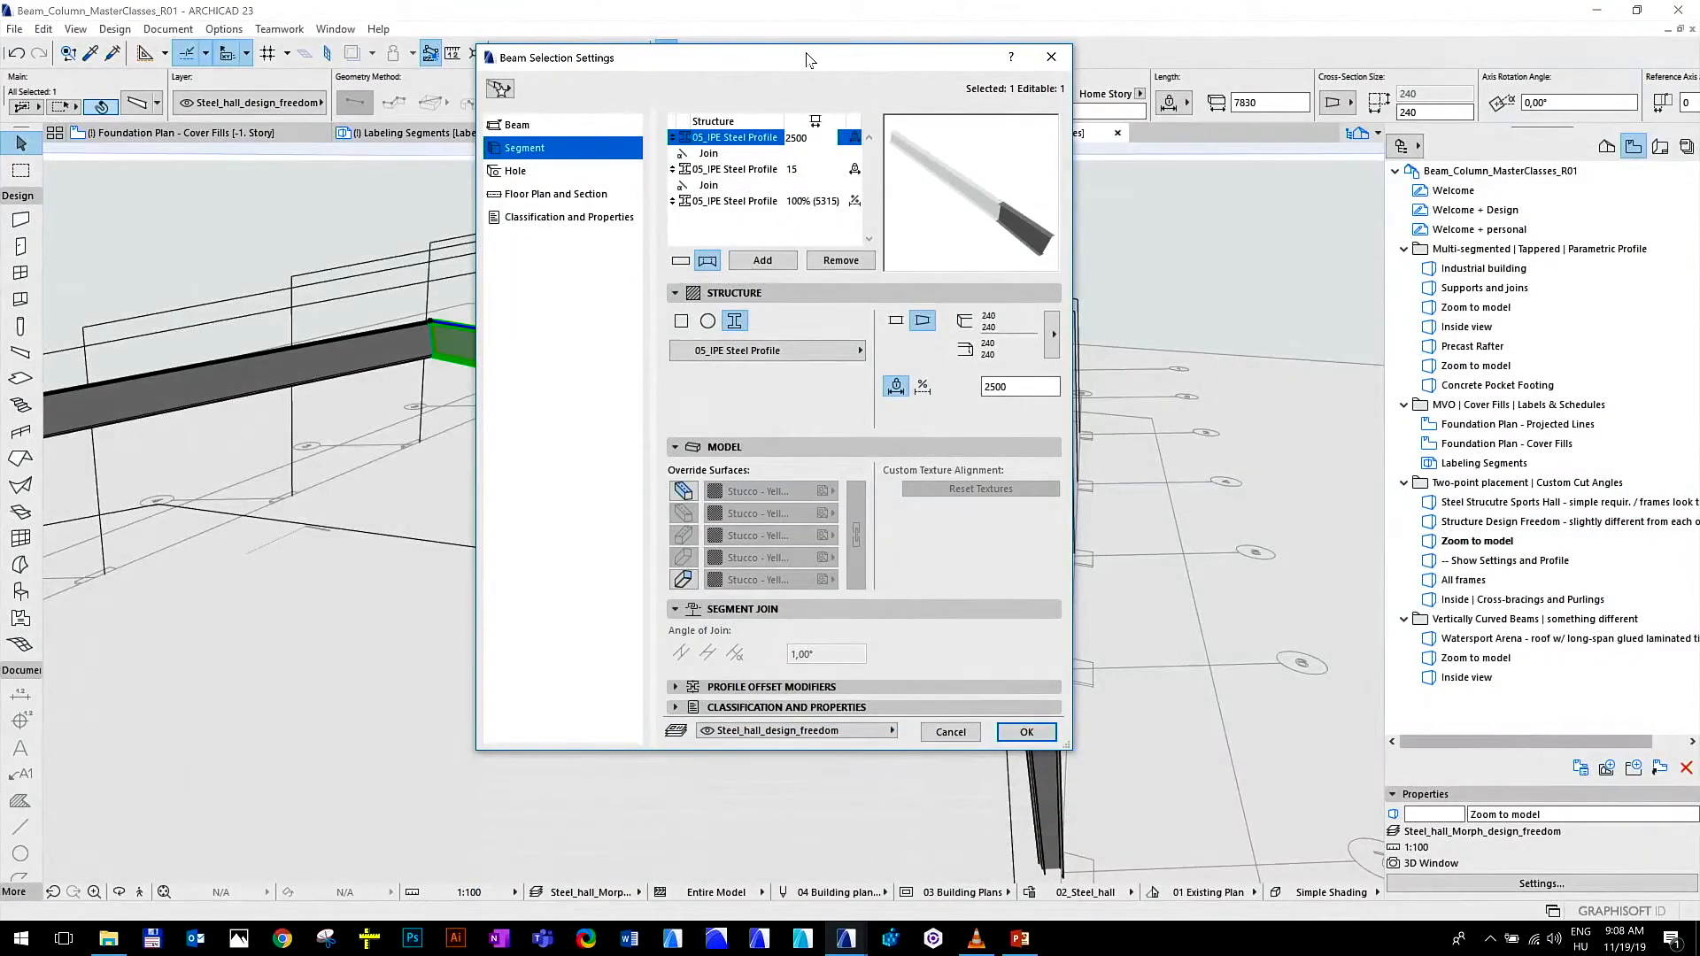
Examine the profile, taper and length settings of the rafter's three segments, and close the settings without changes
left_click_drag(808, 59, 740, 94)
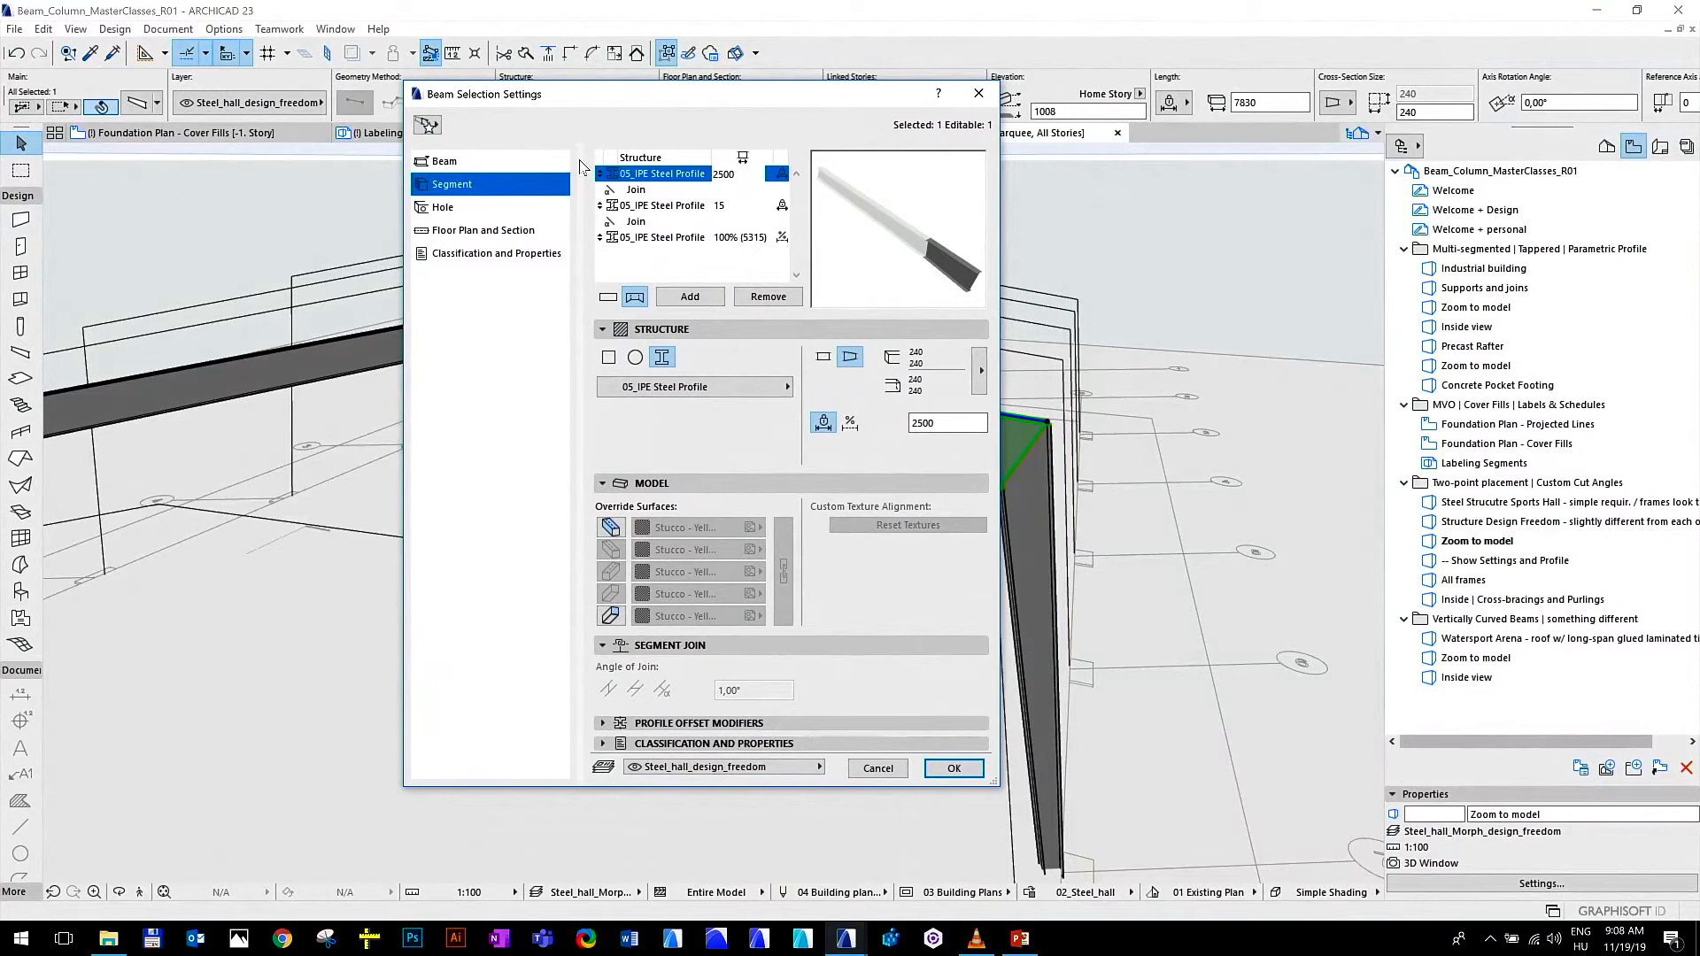
left_click_drag(1010, 249, 1144, 250)
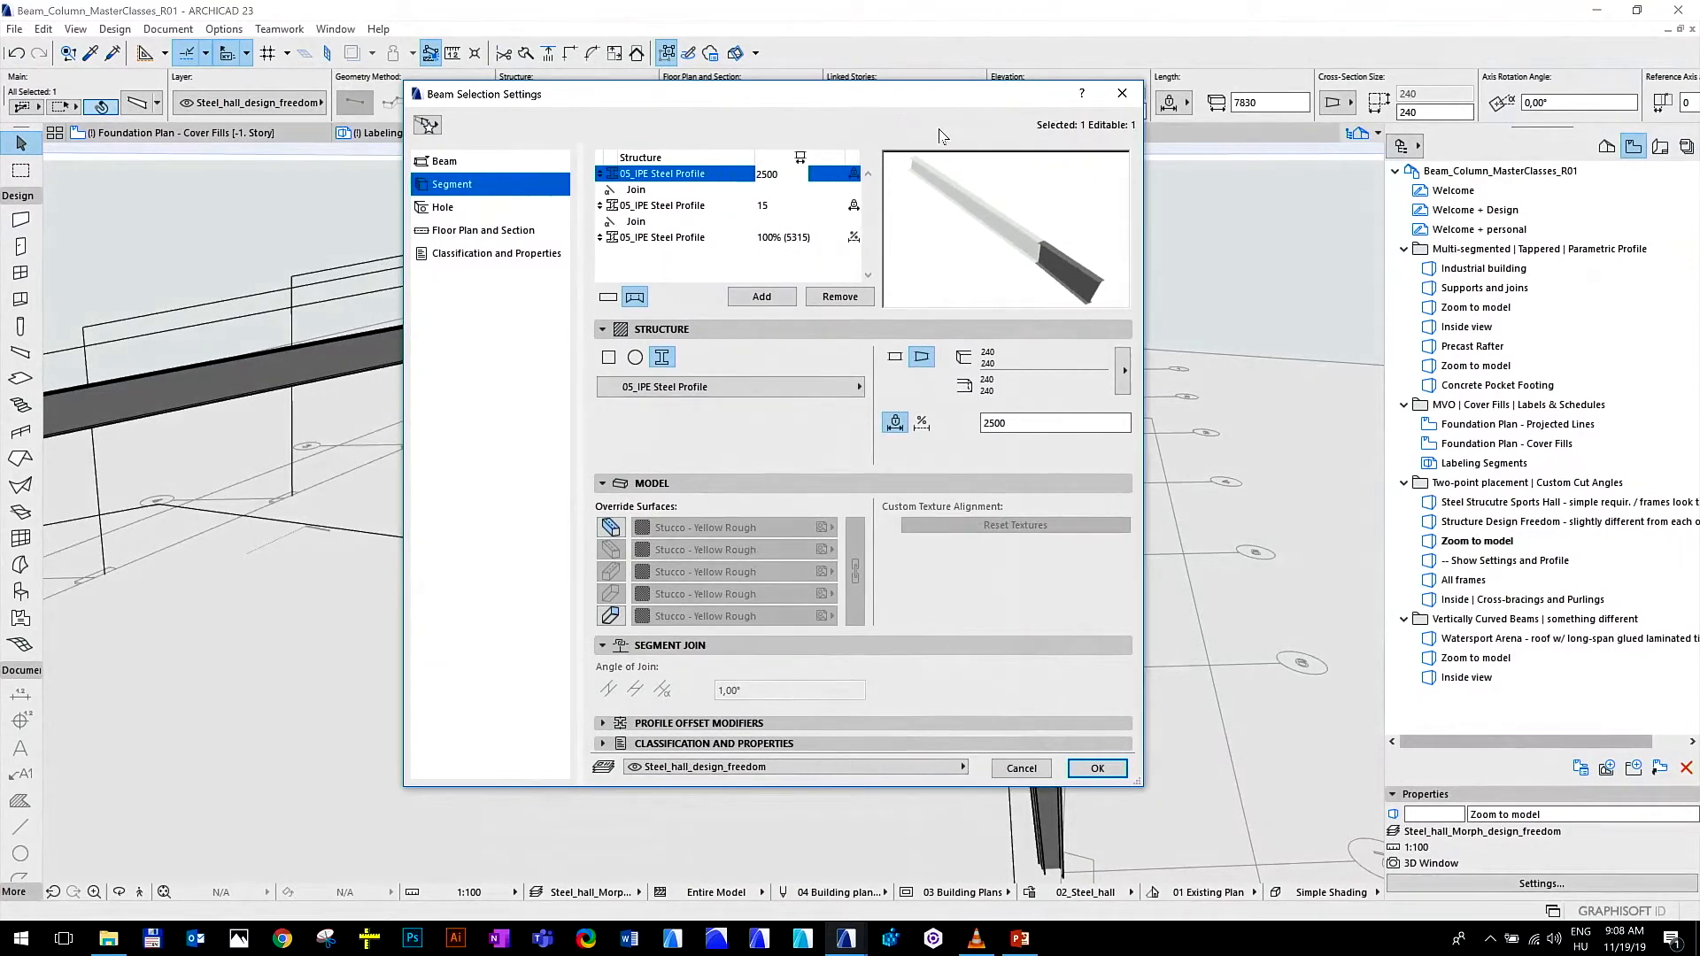
left_click_drag(903, 106, 847, 139)
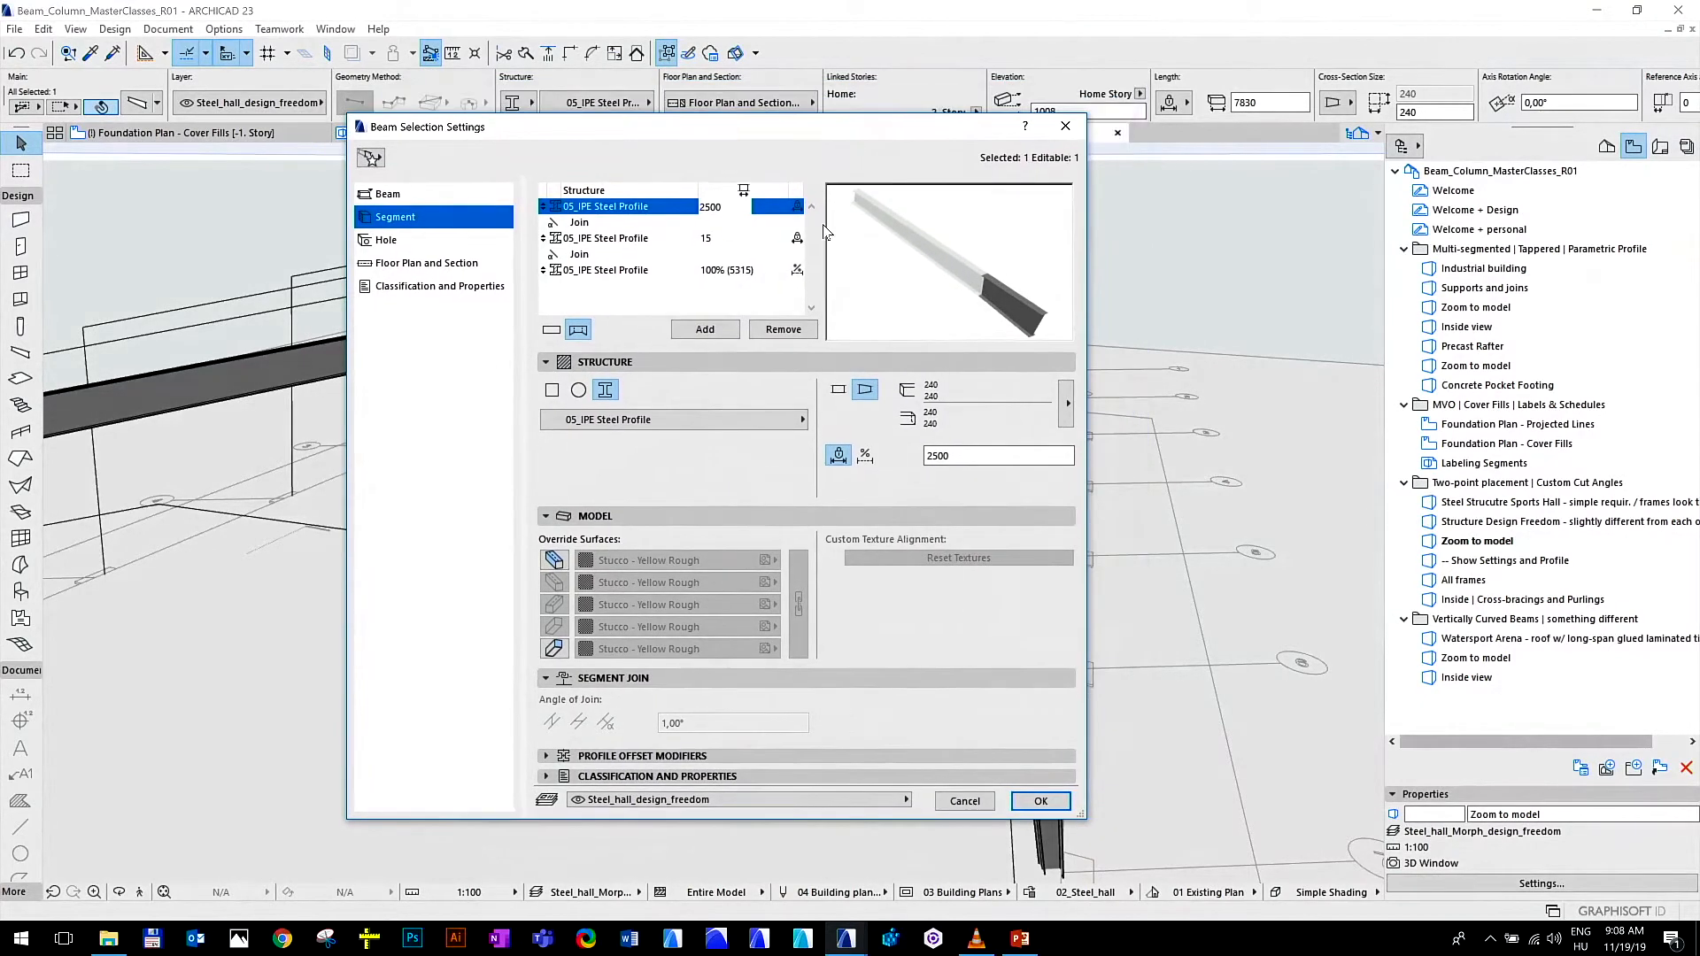
left_click(637, 241)
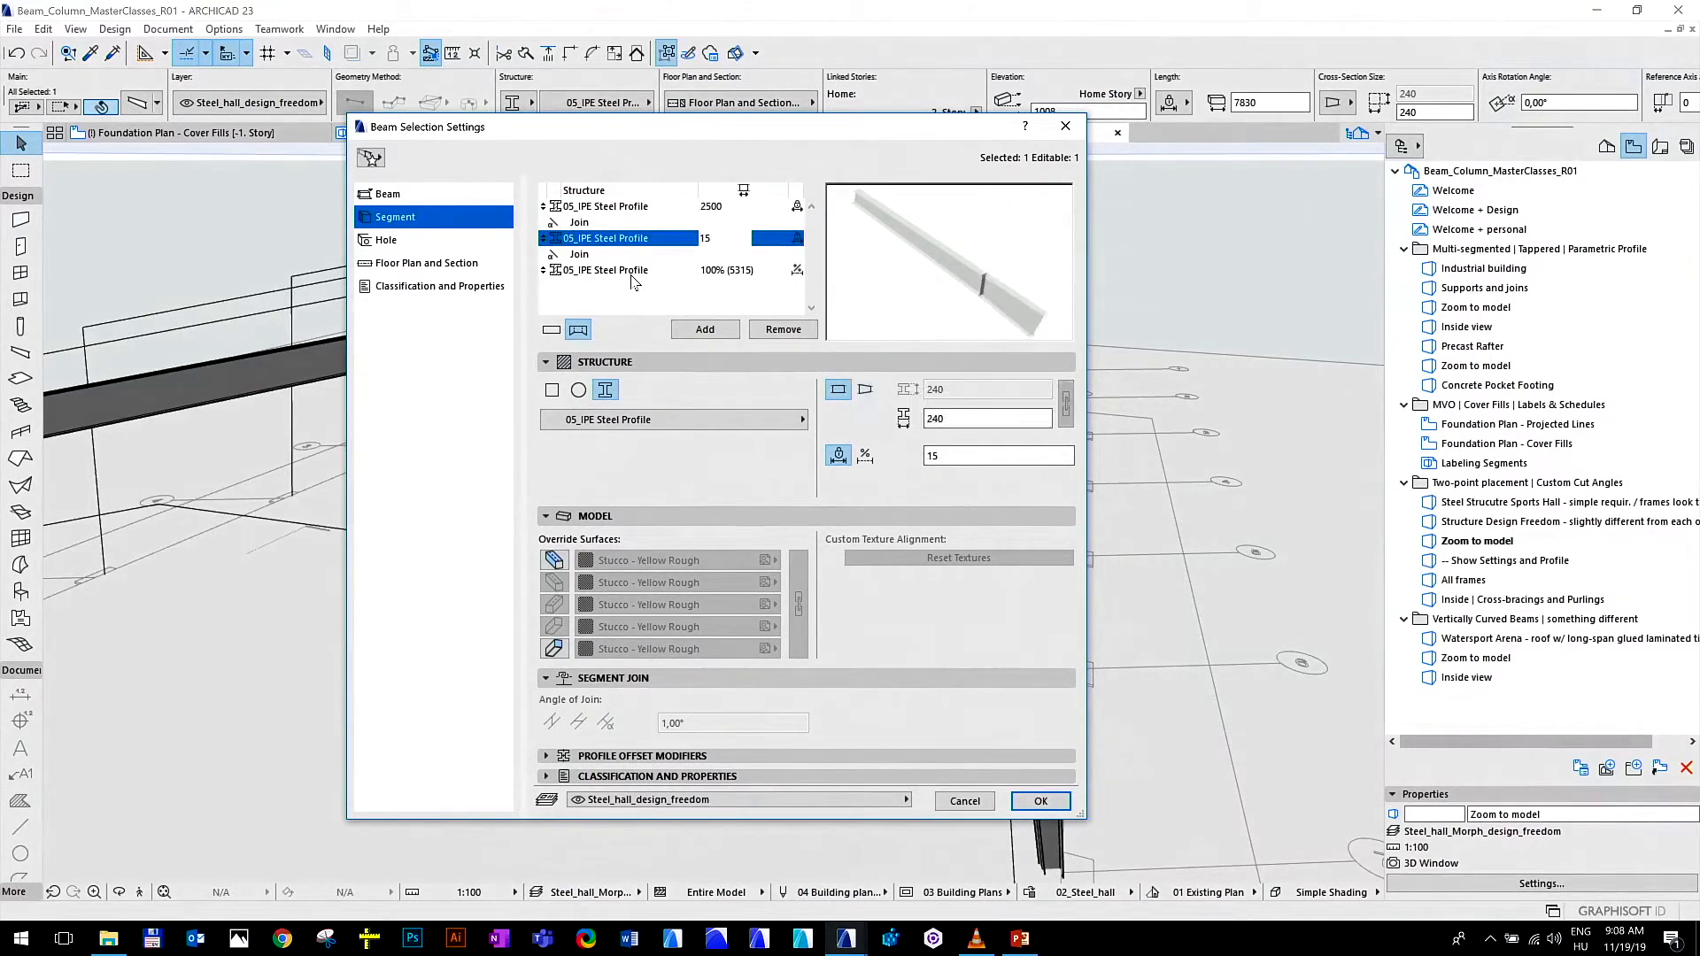
left_click(632, 272)
left_click(635, 240)
left_click(640, 206)
left_click_drag(763, 131, 830, 149)
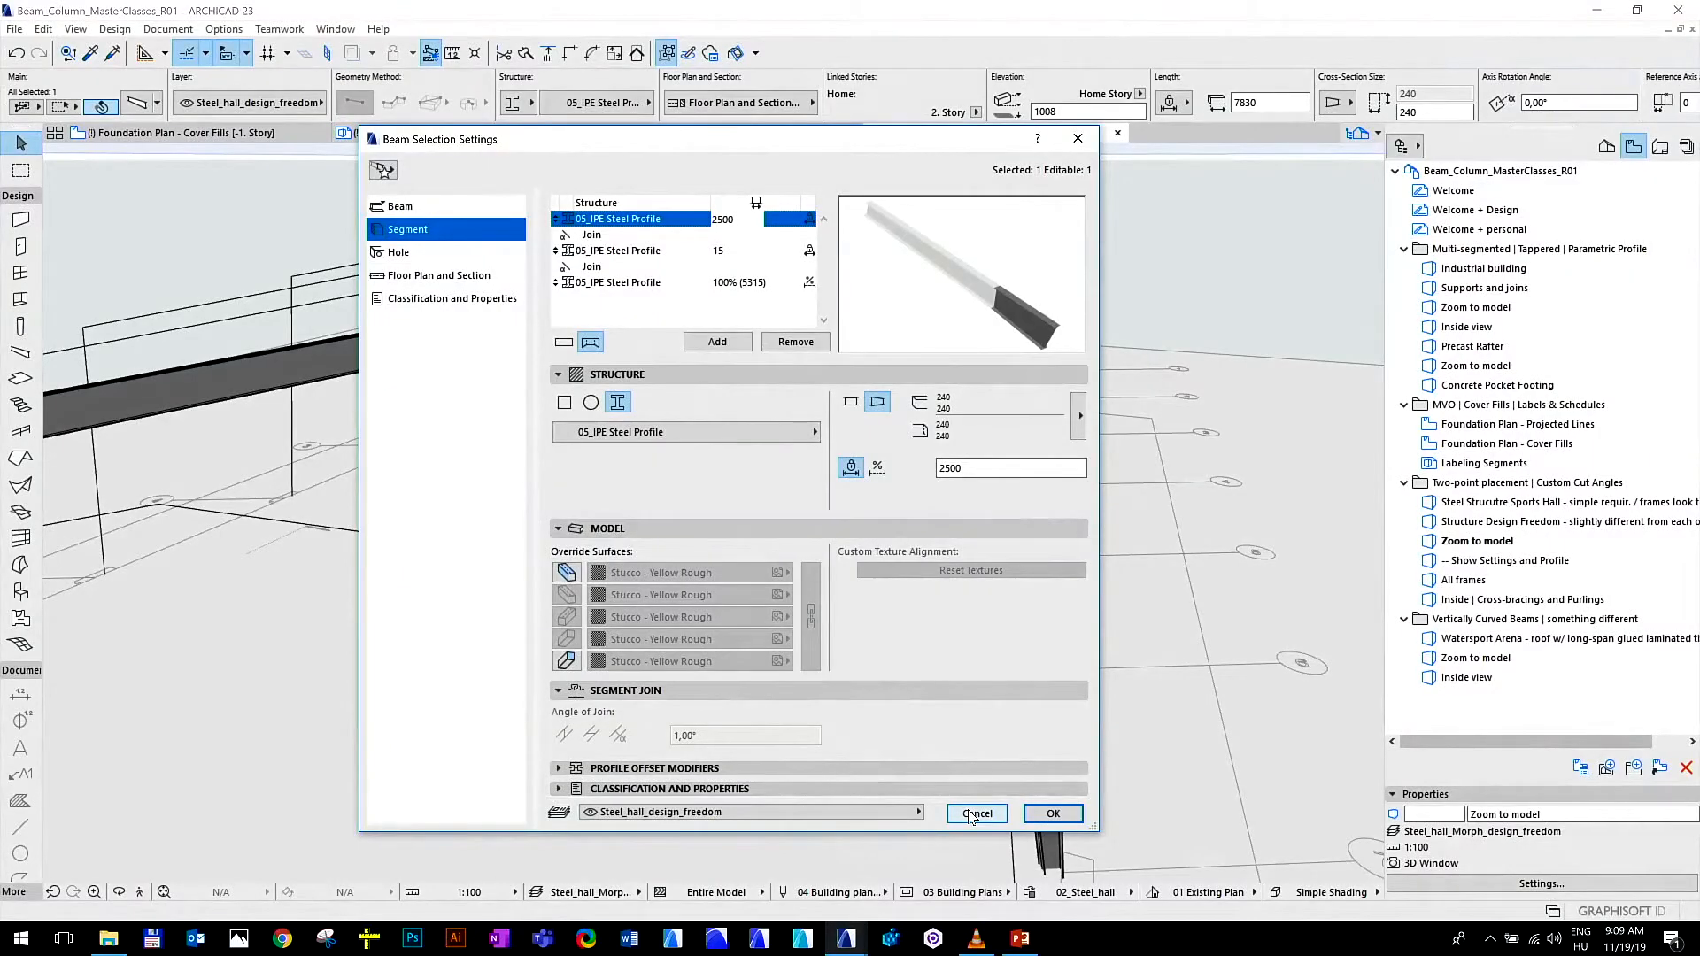
left_click(975, 813)
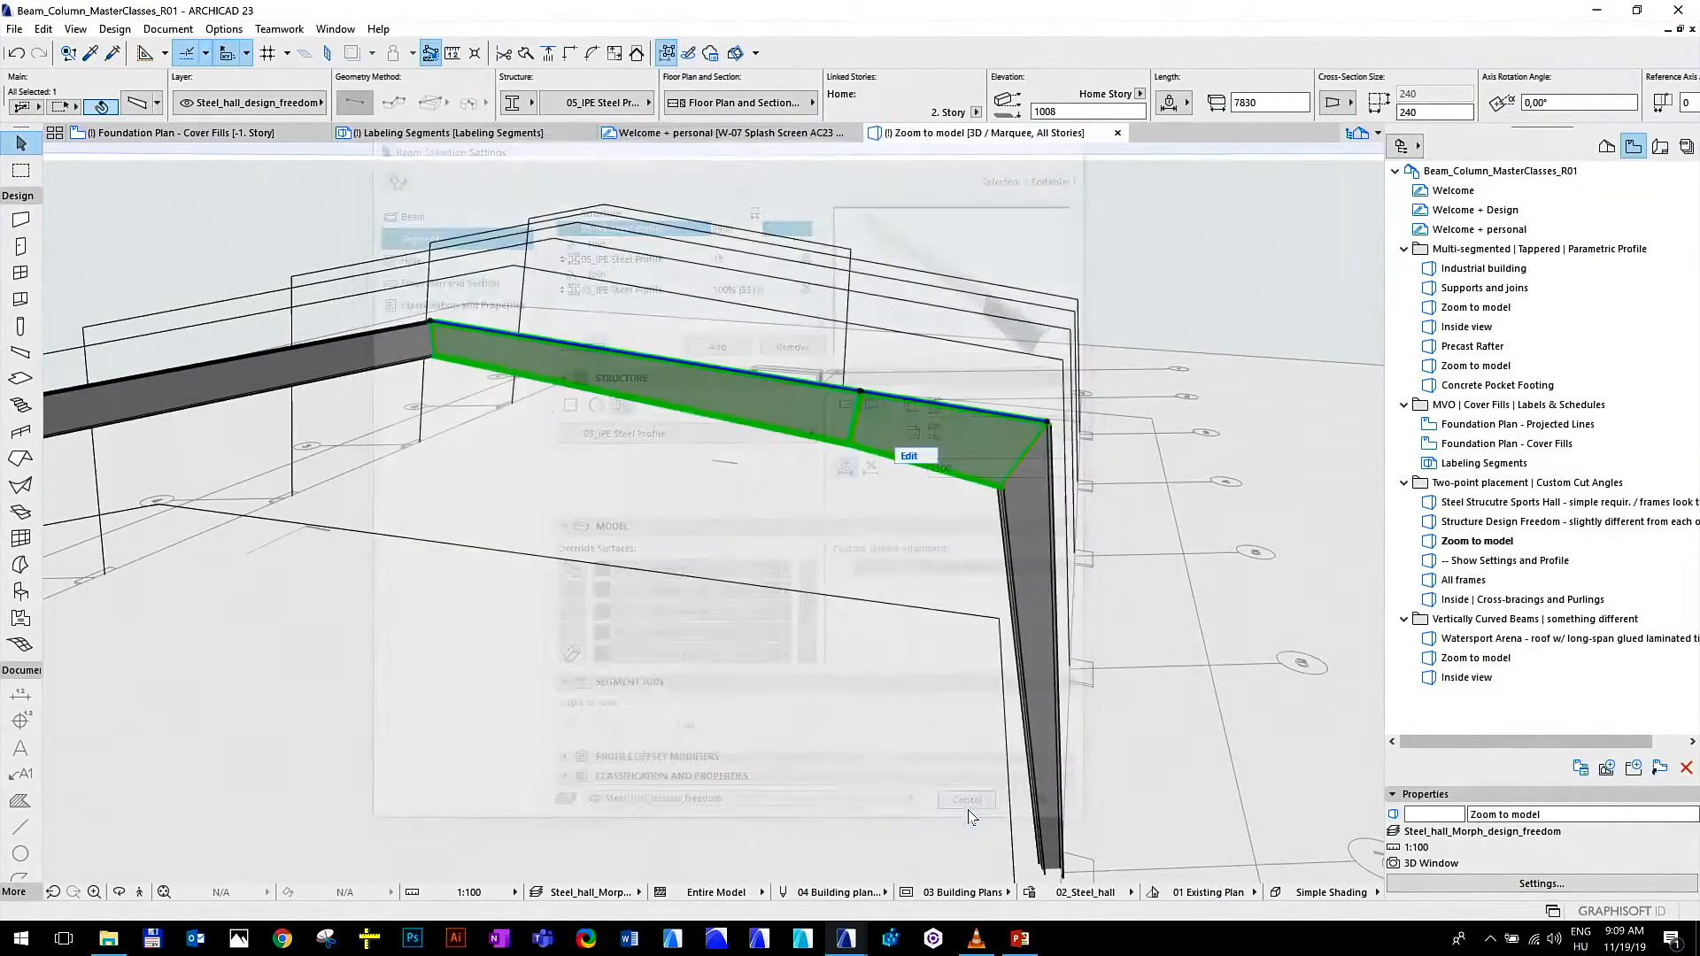
Open the All frames view of the steel hall
double_click(1462, 581)
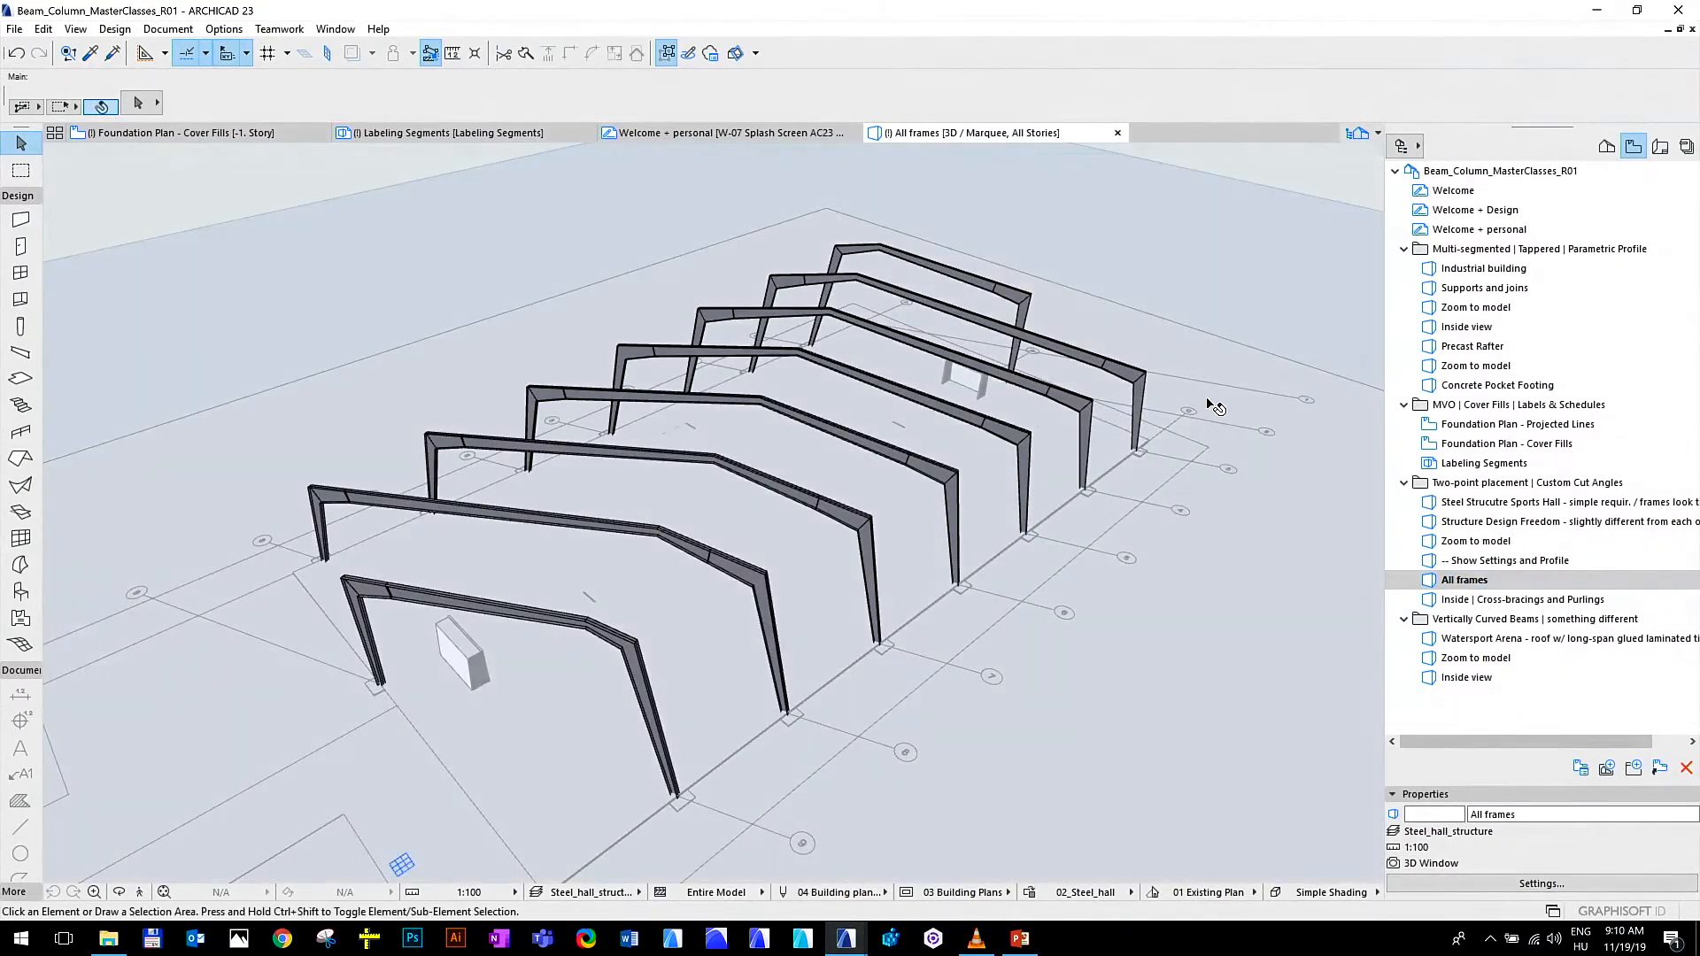
View the steel frames from the front, open the Inside | Cross-bracings and Purlings view and walk through the hall in Explore mode
middle_click_drag(592, 647, 770, 576, "shift")
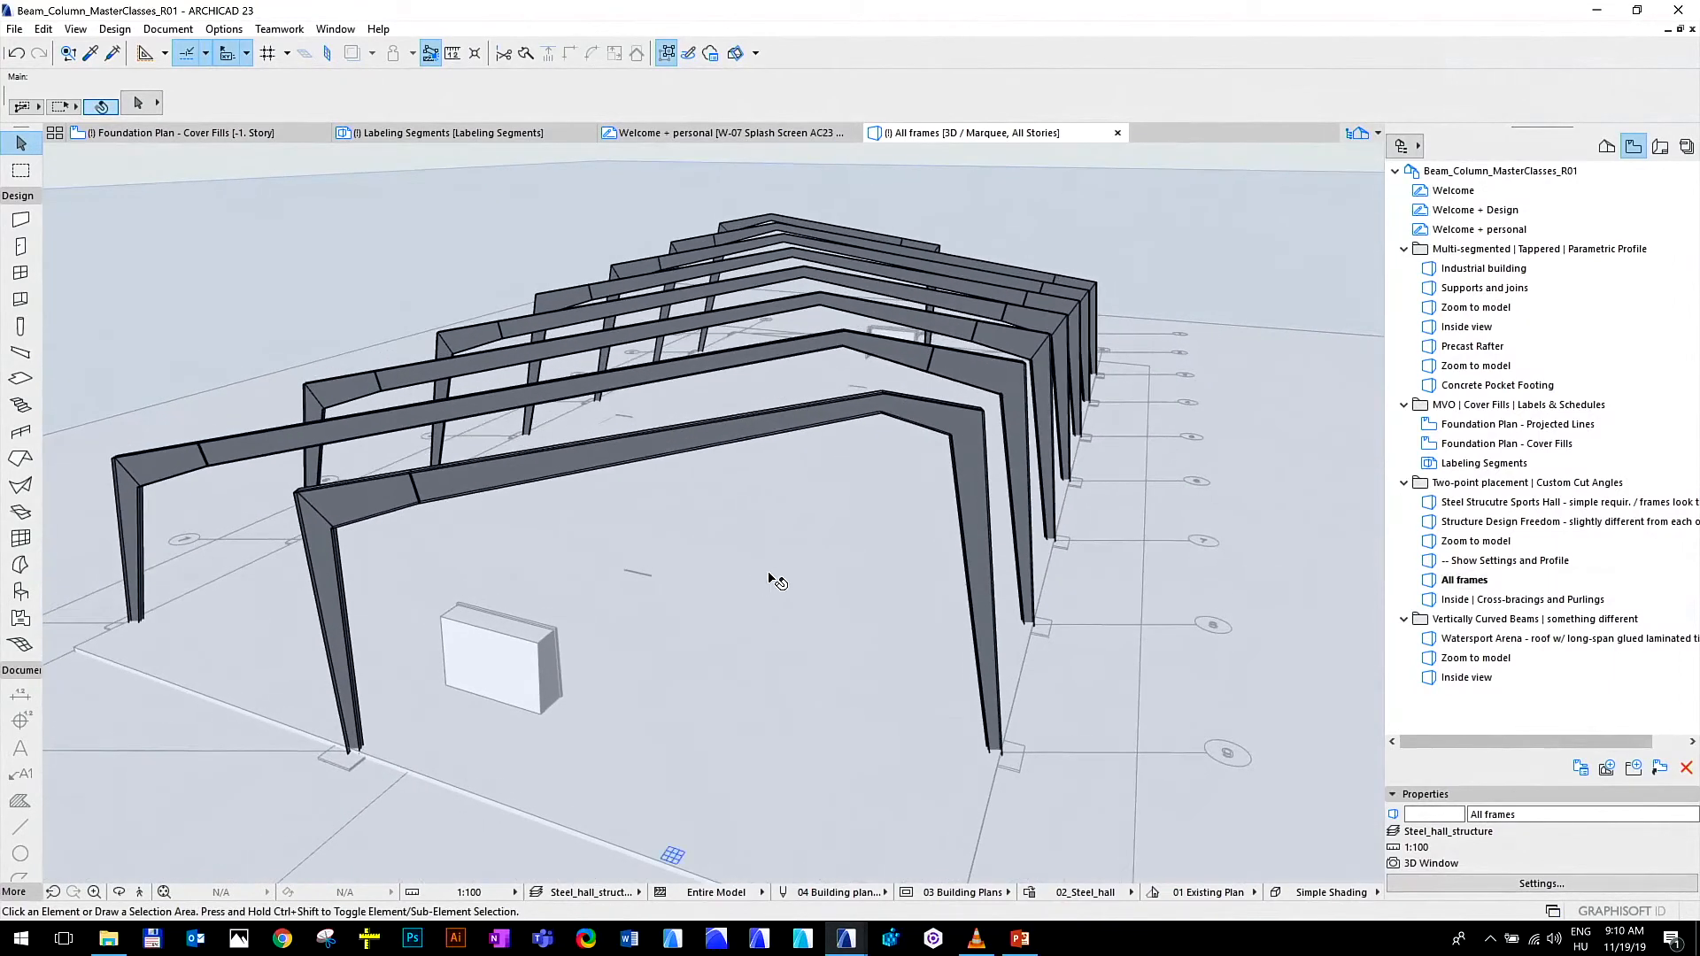
double_click(1511, 600)
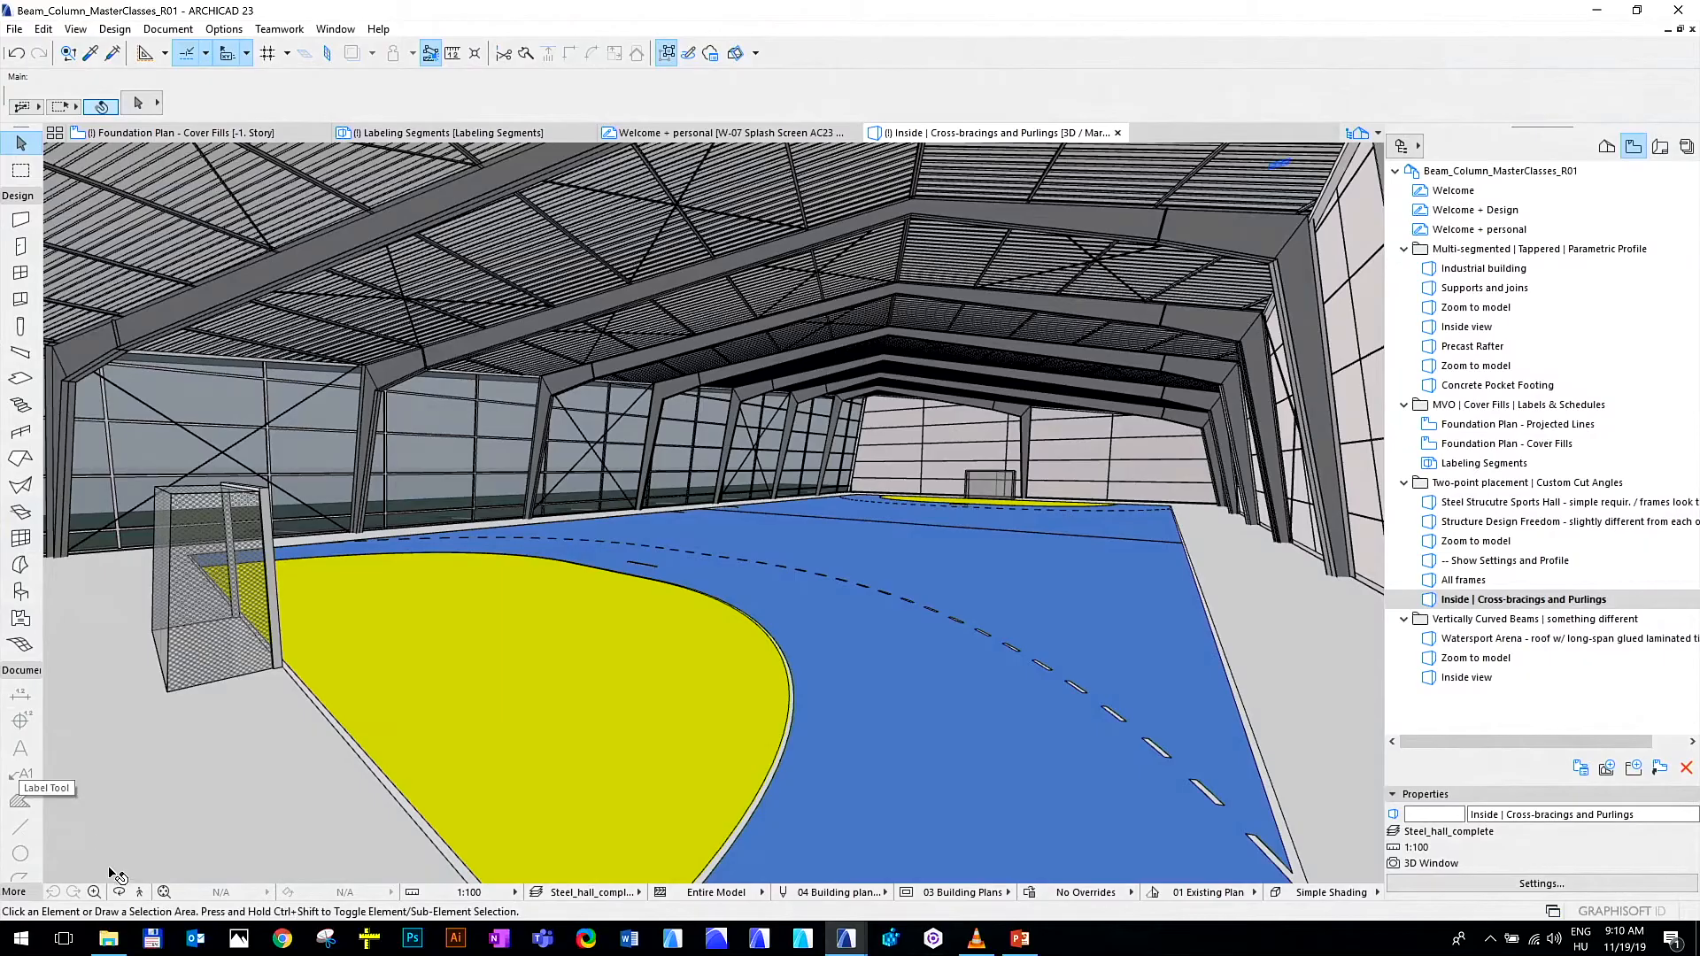
left_click(142, 894)
key("Return")
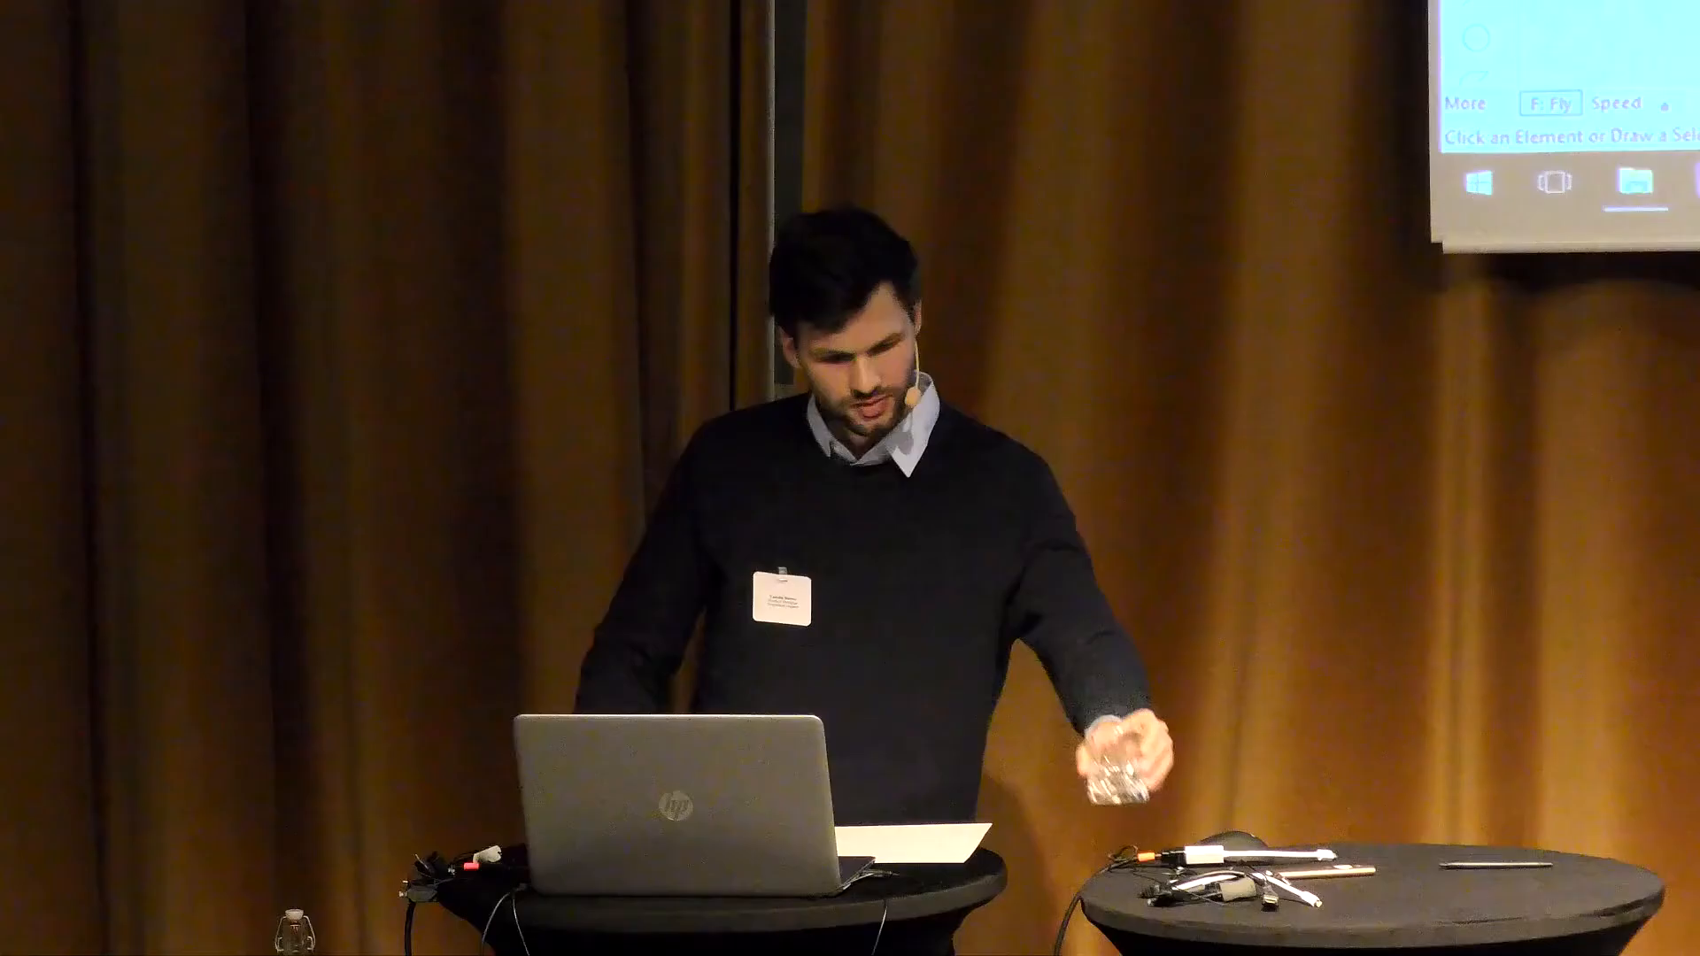
key("Escape")
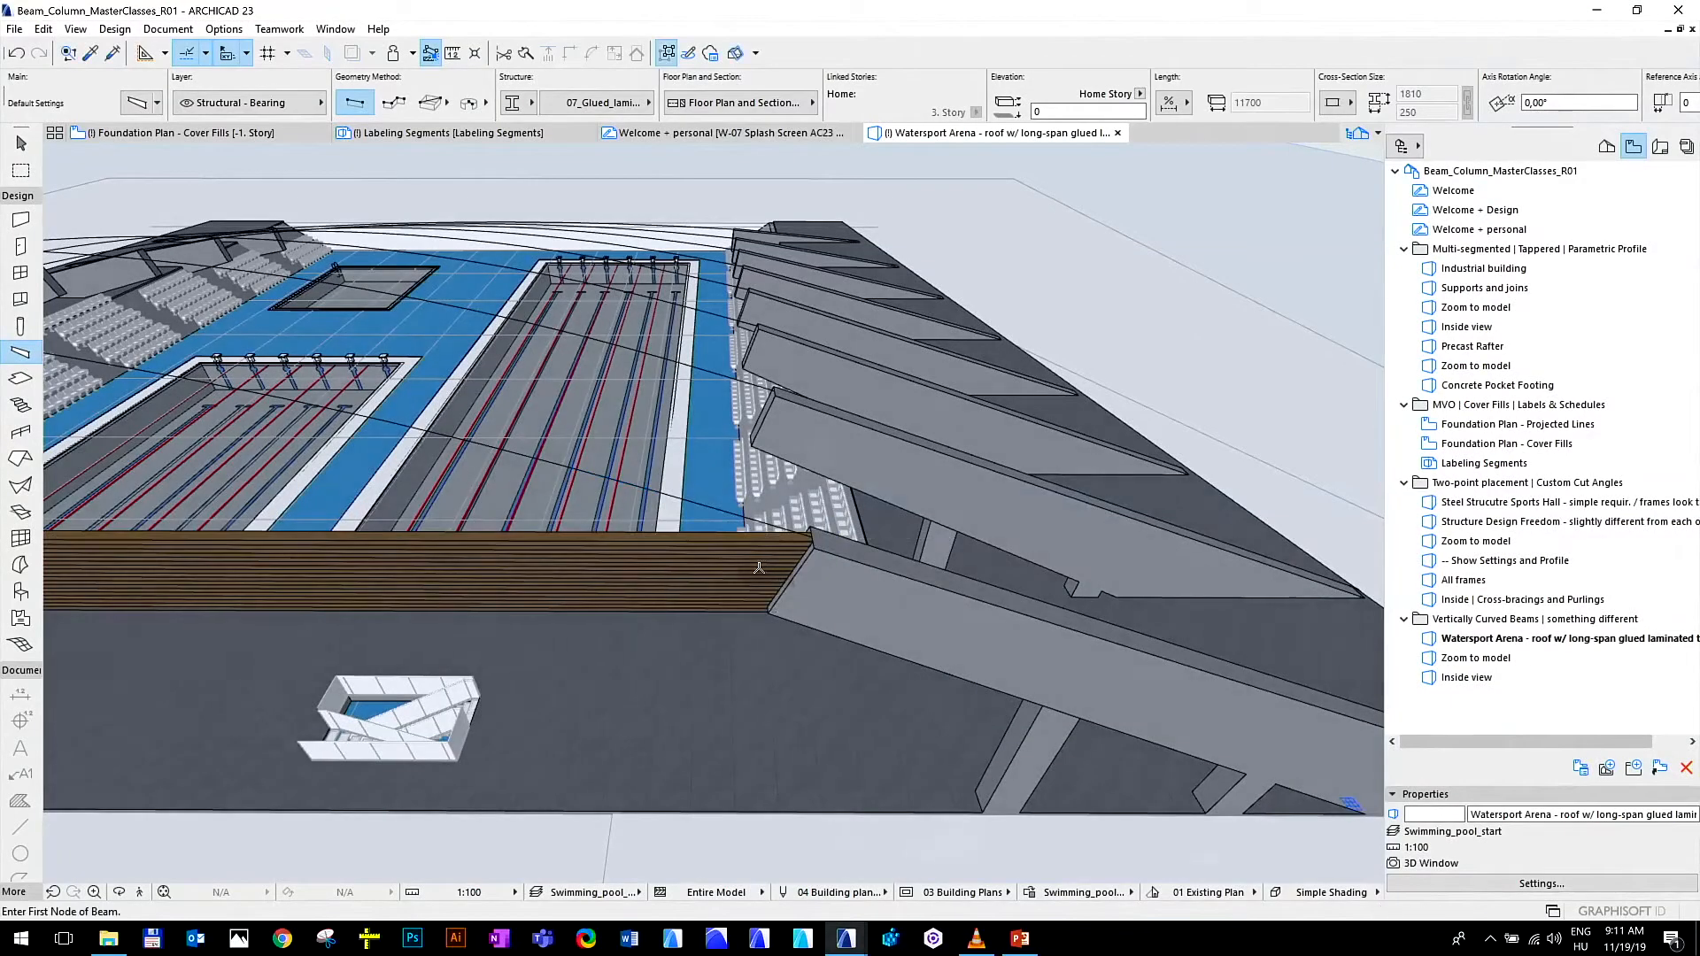
Leave the Beam tool and examine the full span of the glued laminated timber beam across the front of the Watersport Arena
key("Escape")
scroll(716, 582, "down", 3)
scroll(229, 575, "down", 1)
middle_click_drag(313, 572, 629, 606)
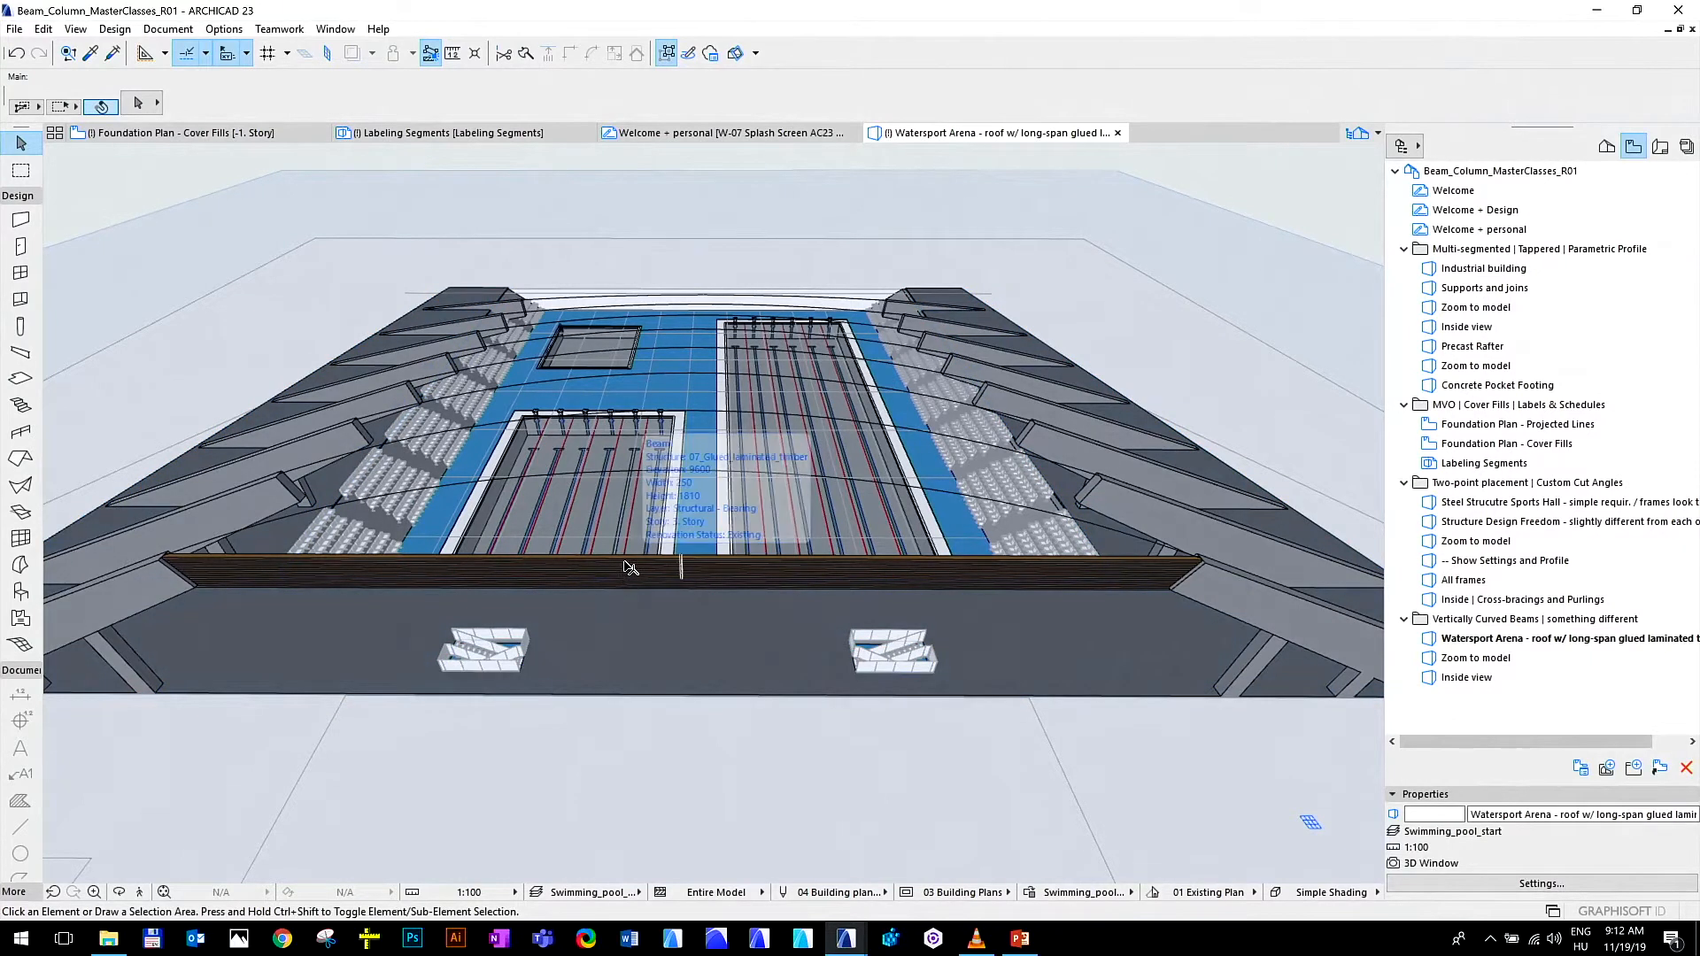
left_click(629, 568)
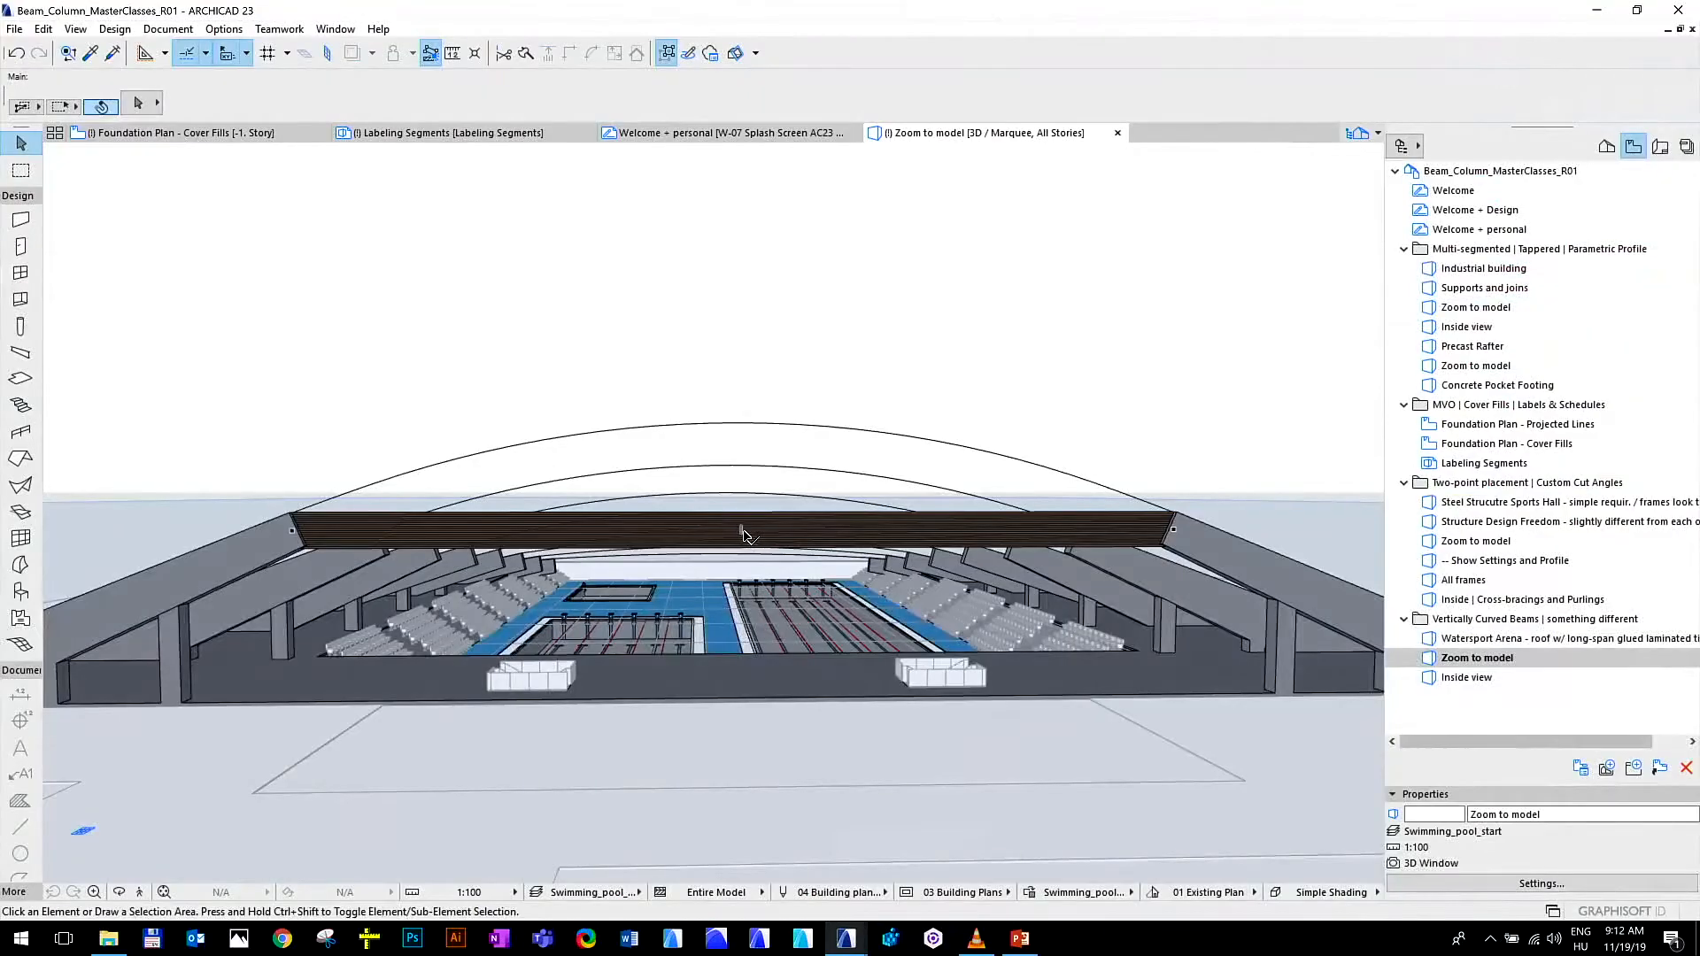
In the arena's Zoom to model view, curve the straight front timber beam vertically up to the crown of the arc line and deselect it
left_click(744, 534)
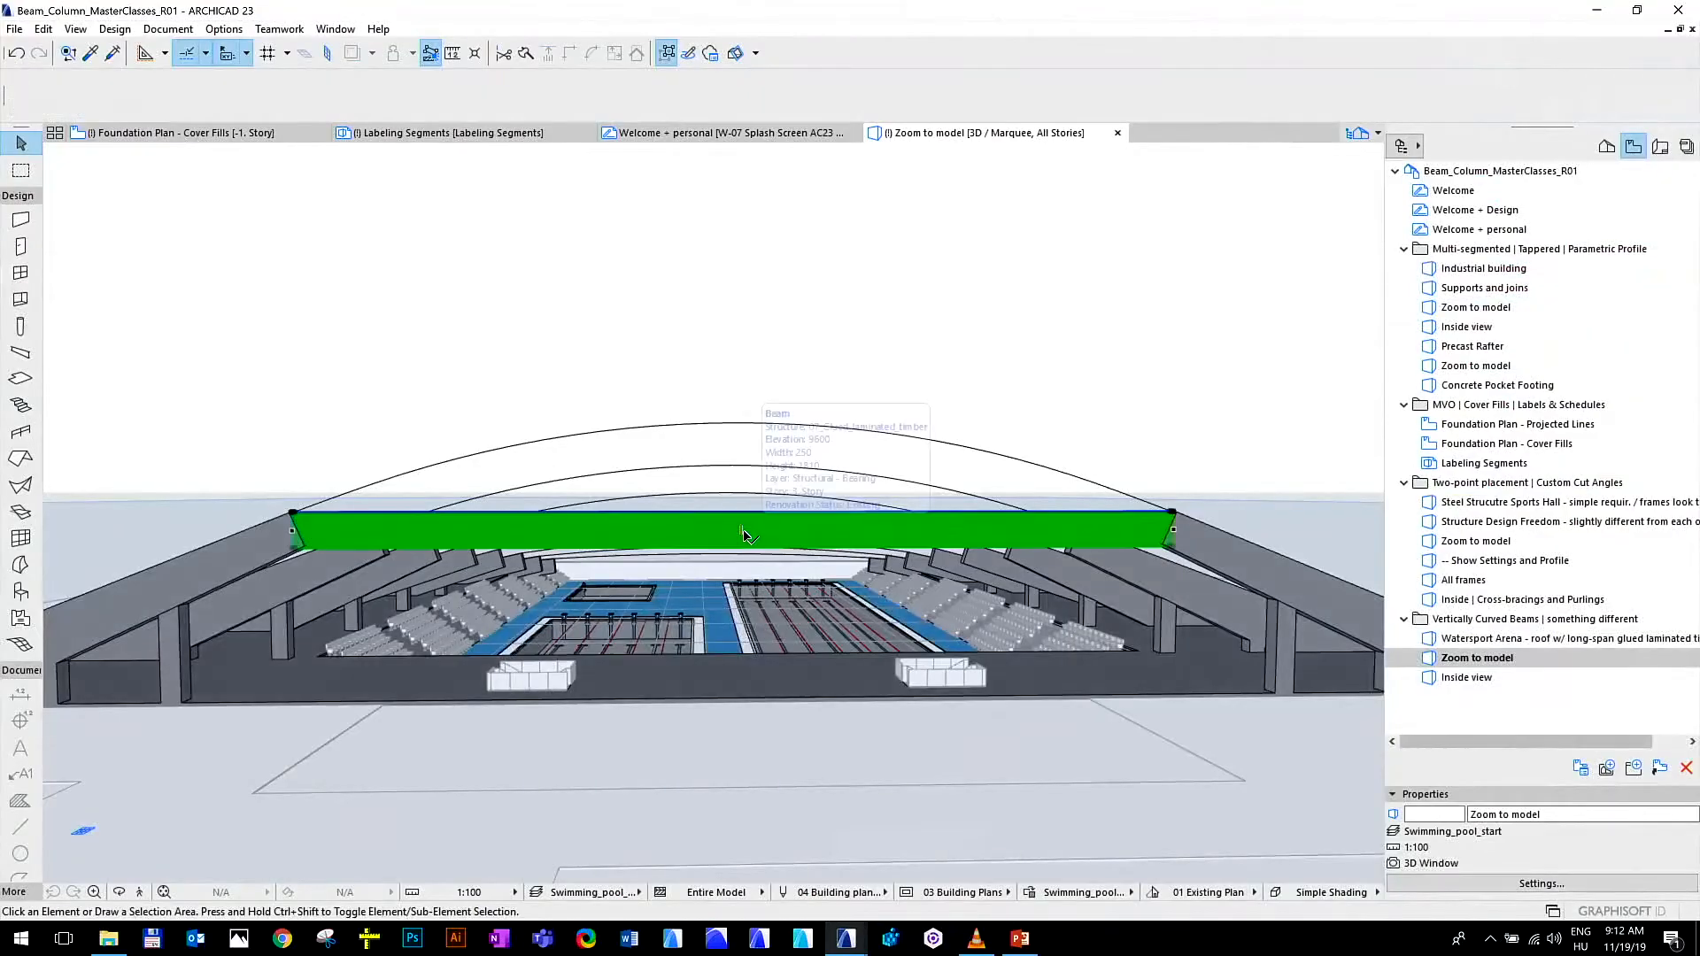
left_click(741, 516)
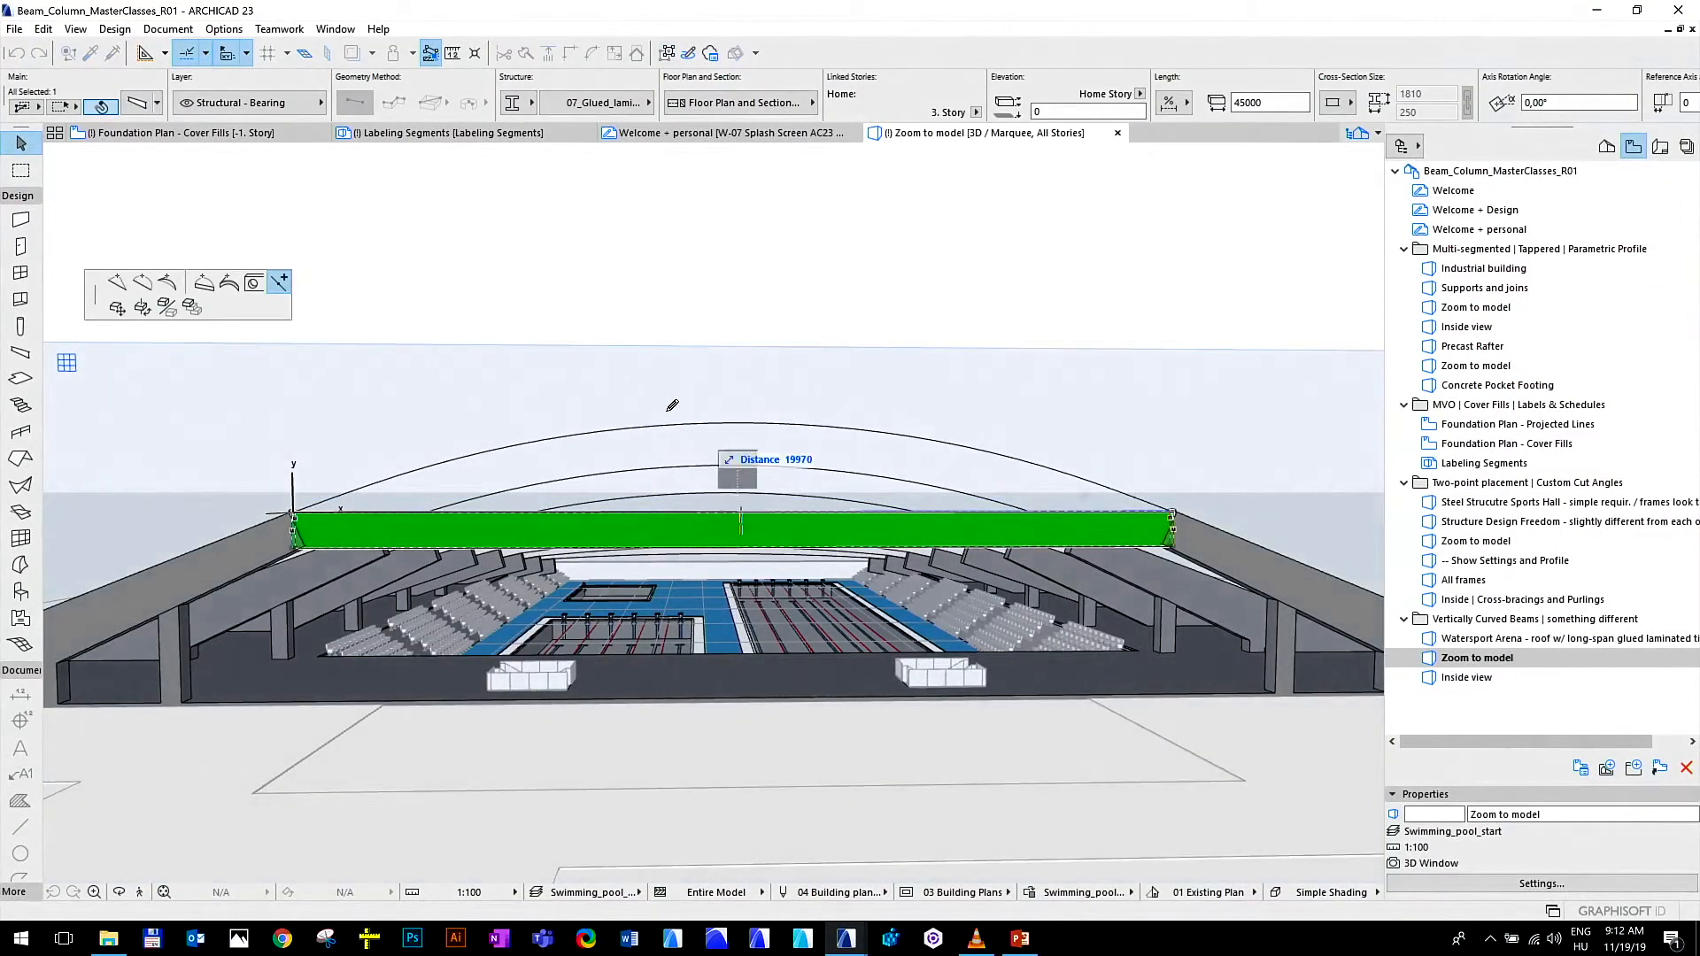
left_click(216, 284)
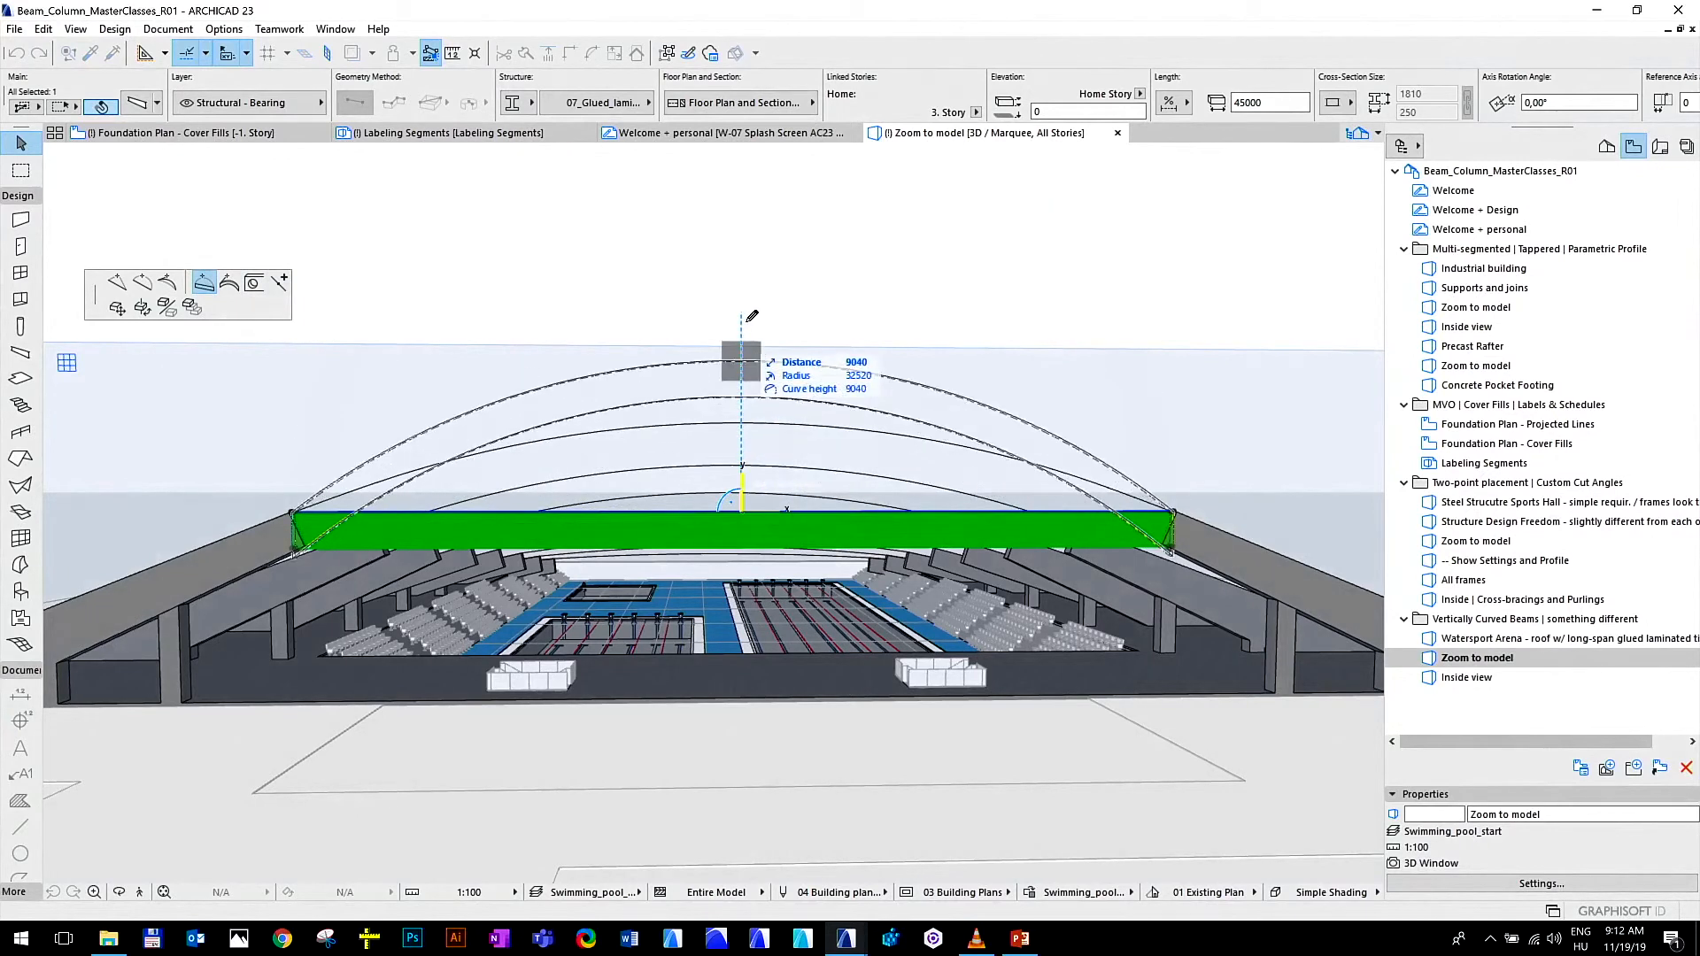
left_click(741, 421)
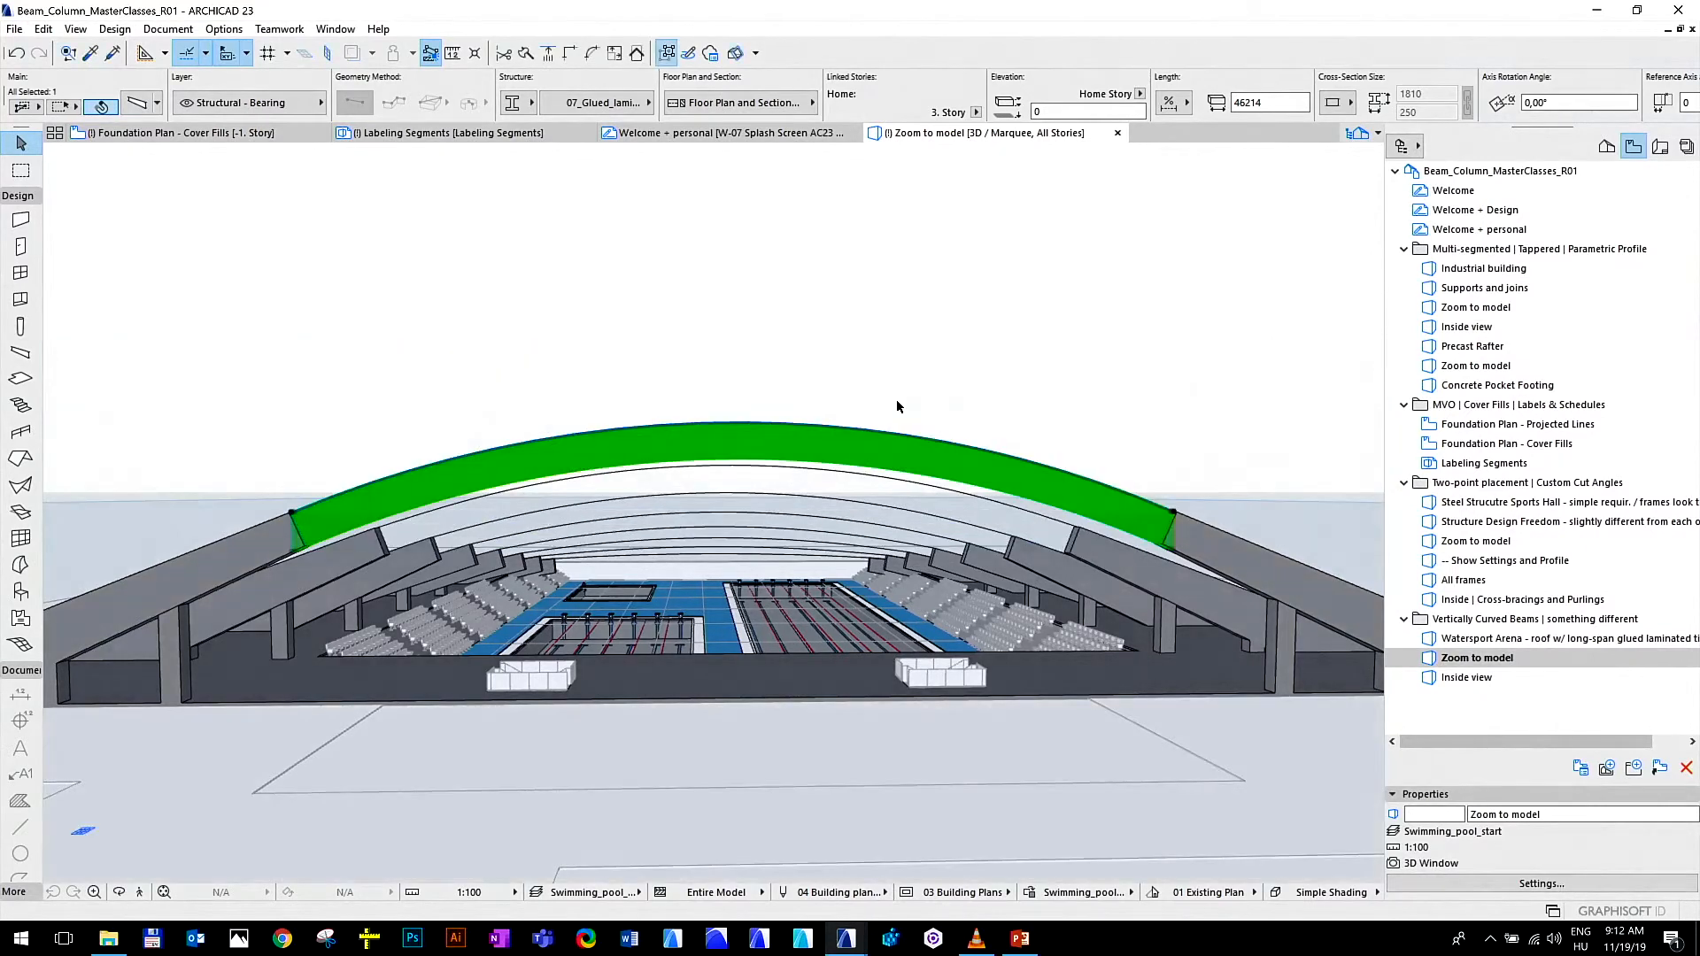
left_click(895, 401)
middle_click_drag(550, 422, 791, 493, "shift")
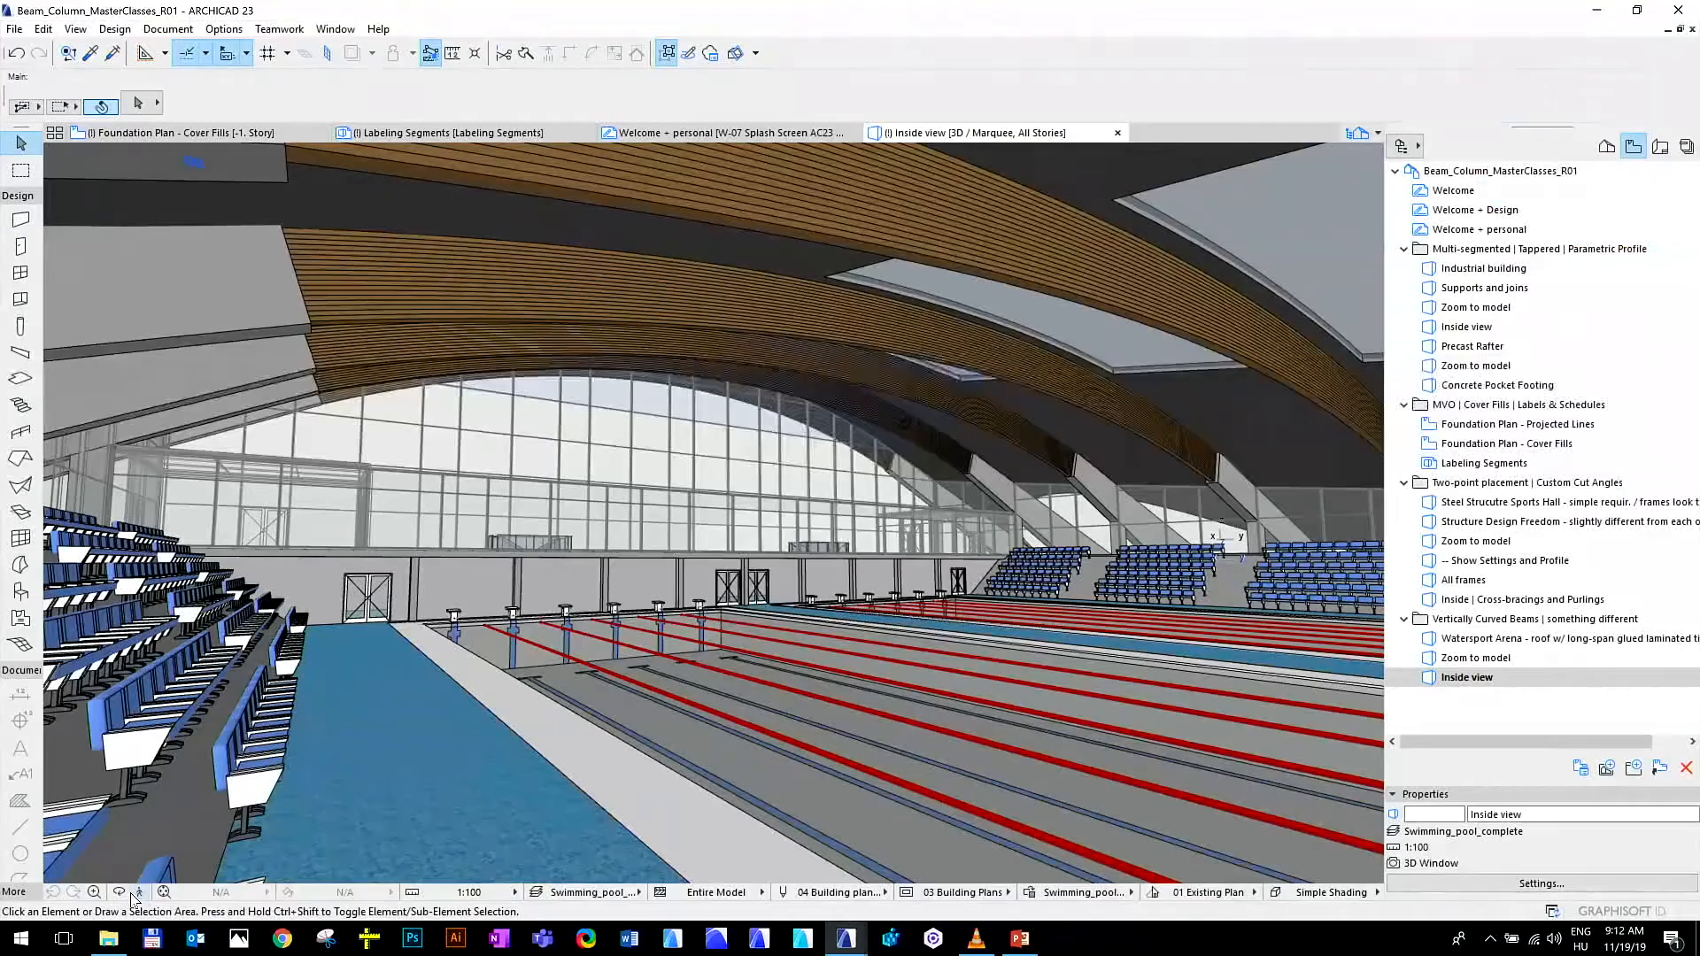
Walk through the swimming pool's Inside view in Explore mode to examine the curved timber roof beams, and exit the mode
left_click(137, 894)
key("Return")
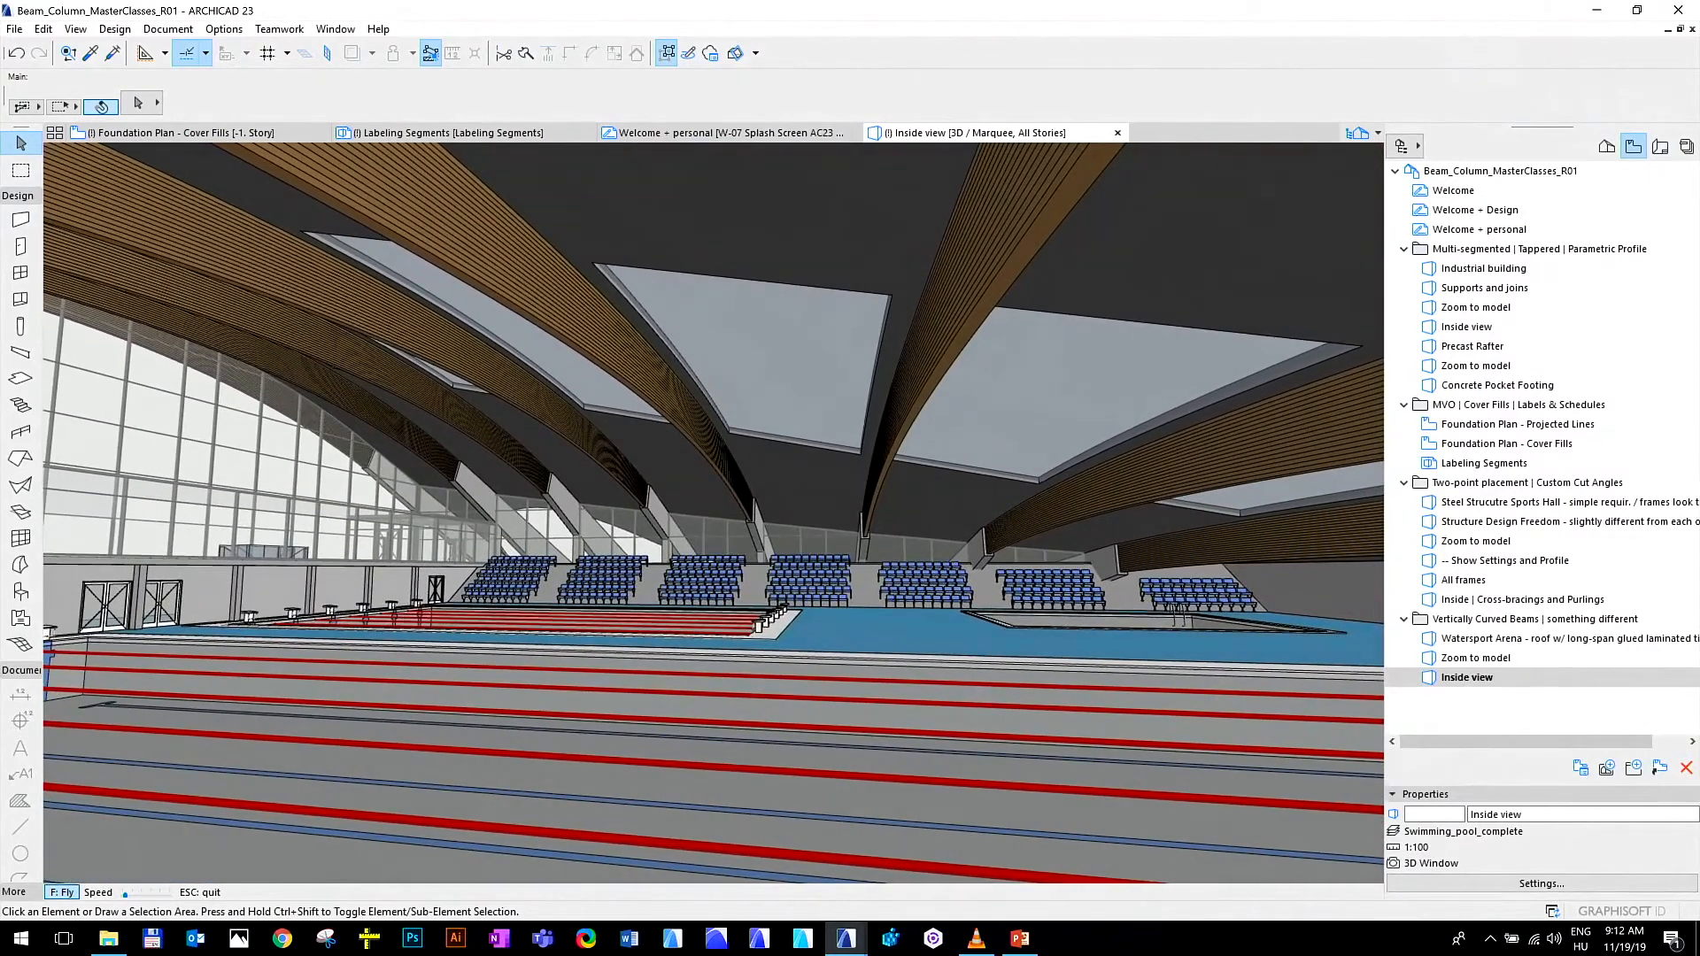
key("Escape")
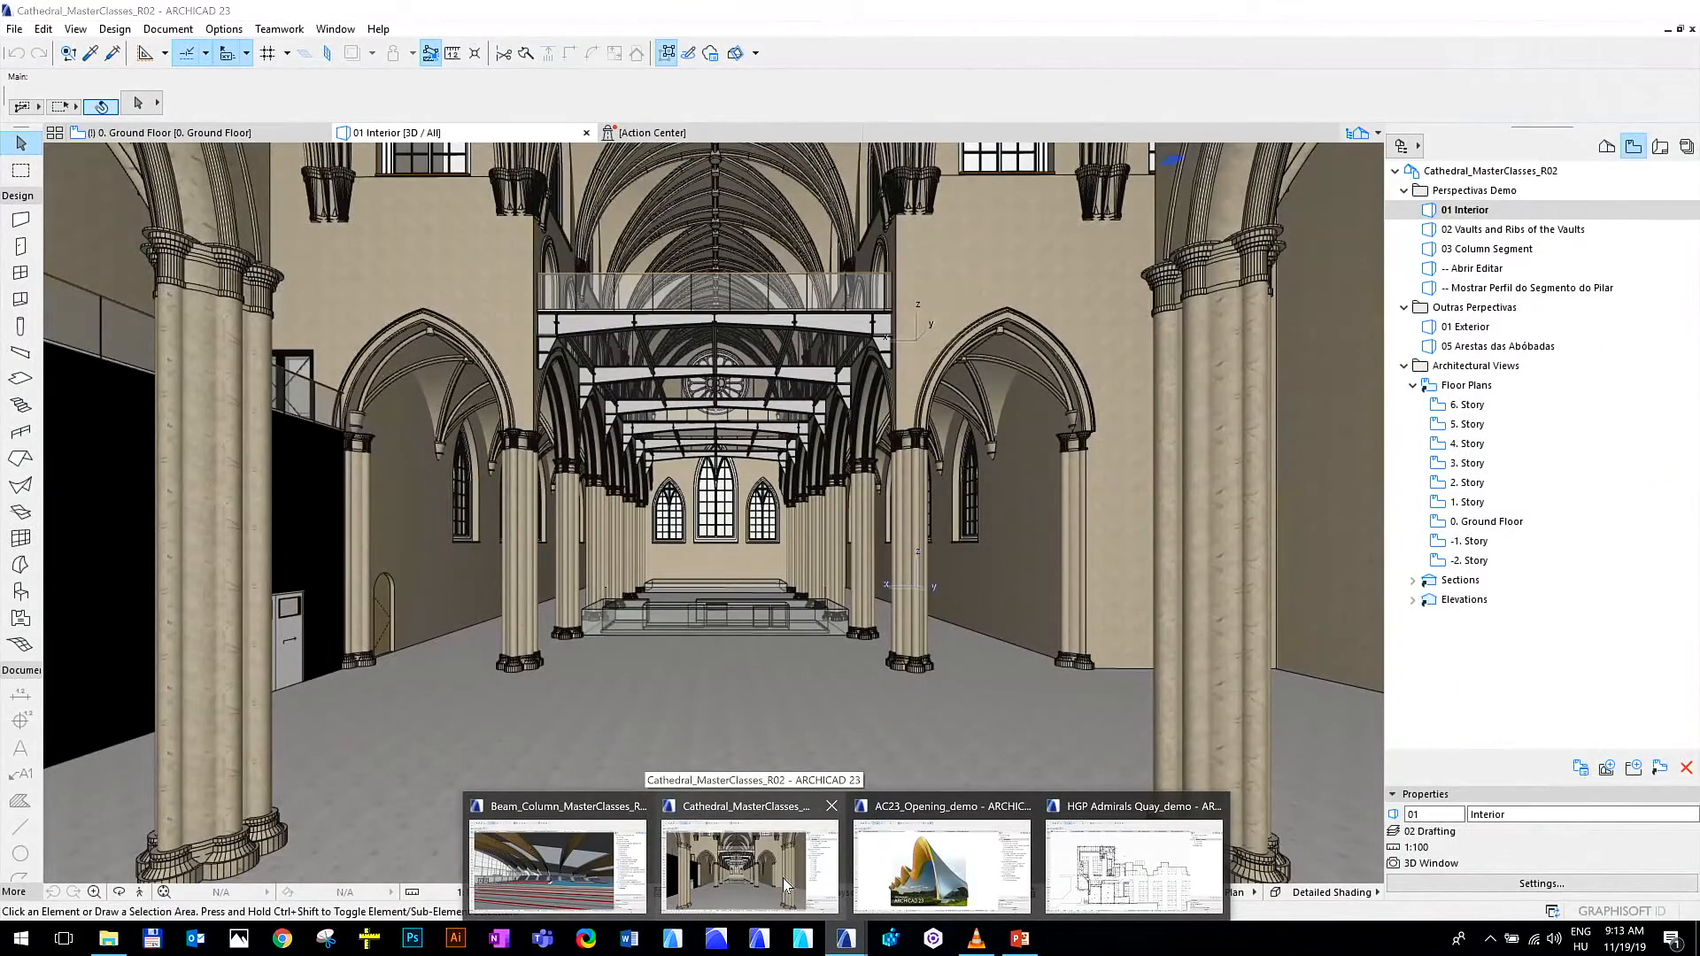
Switch to the Cathedral_MasterClasses_R02 project and open its 02 Vaults and Ribs of the Vaults view
left_click(783, 878)
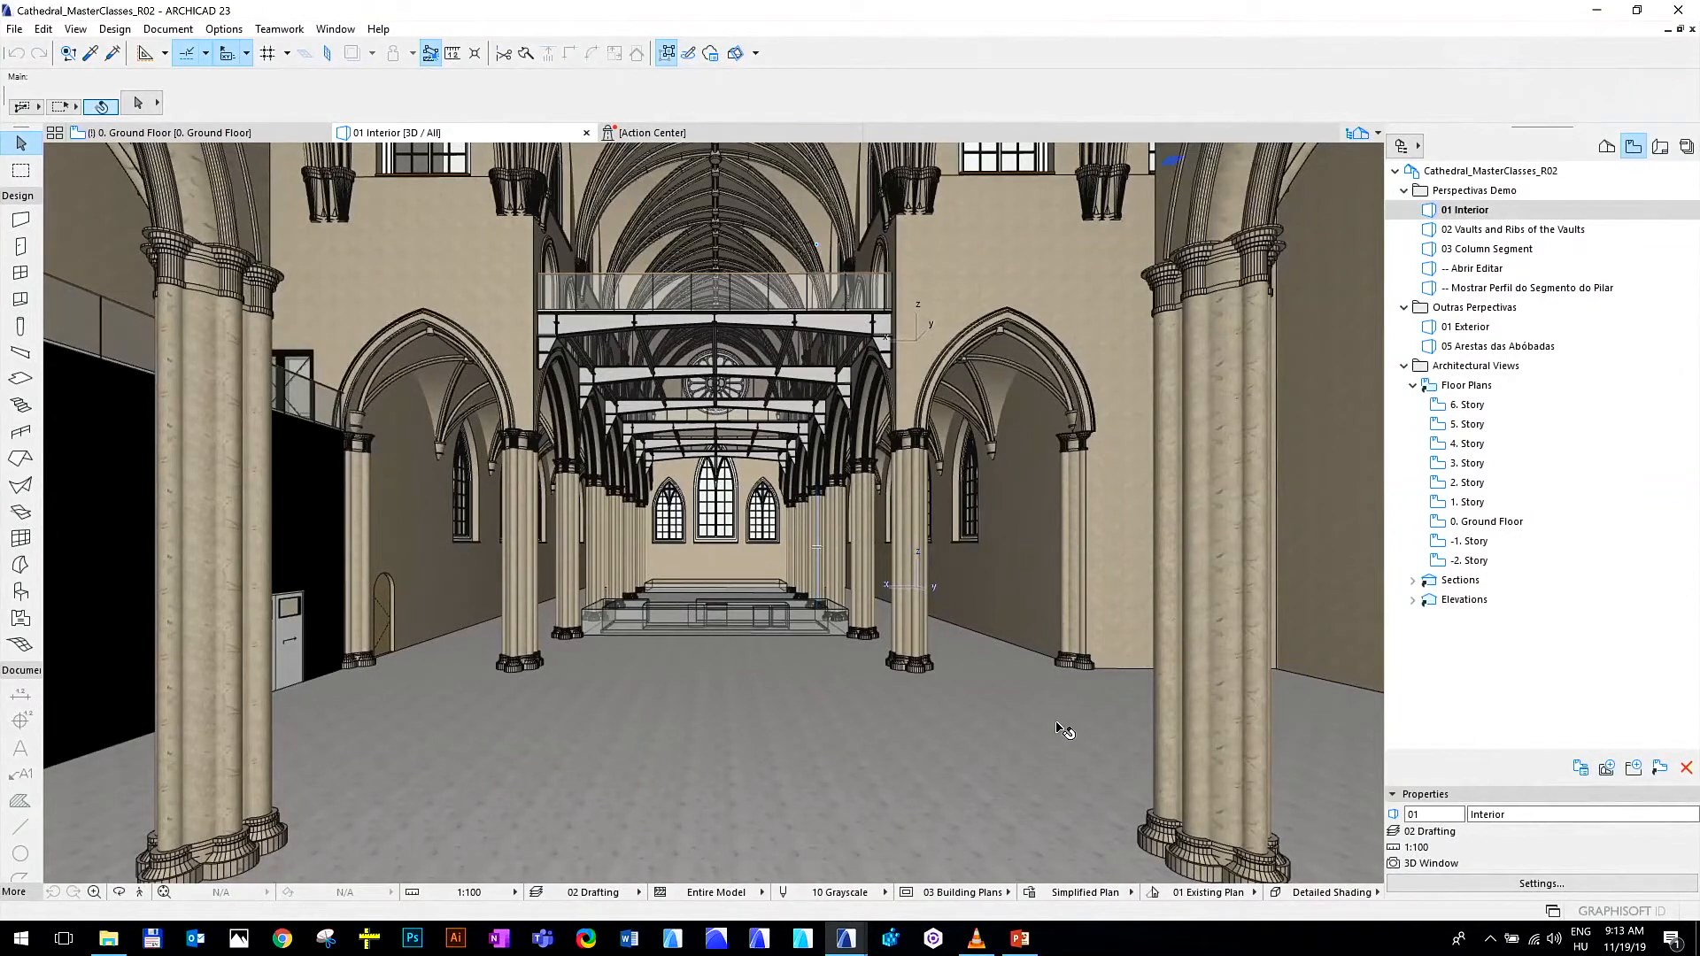
mouse_move(1065, 730)
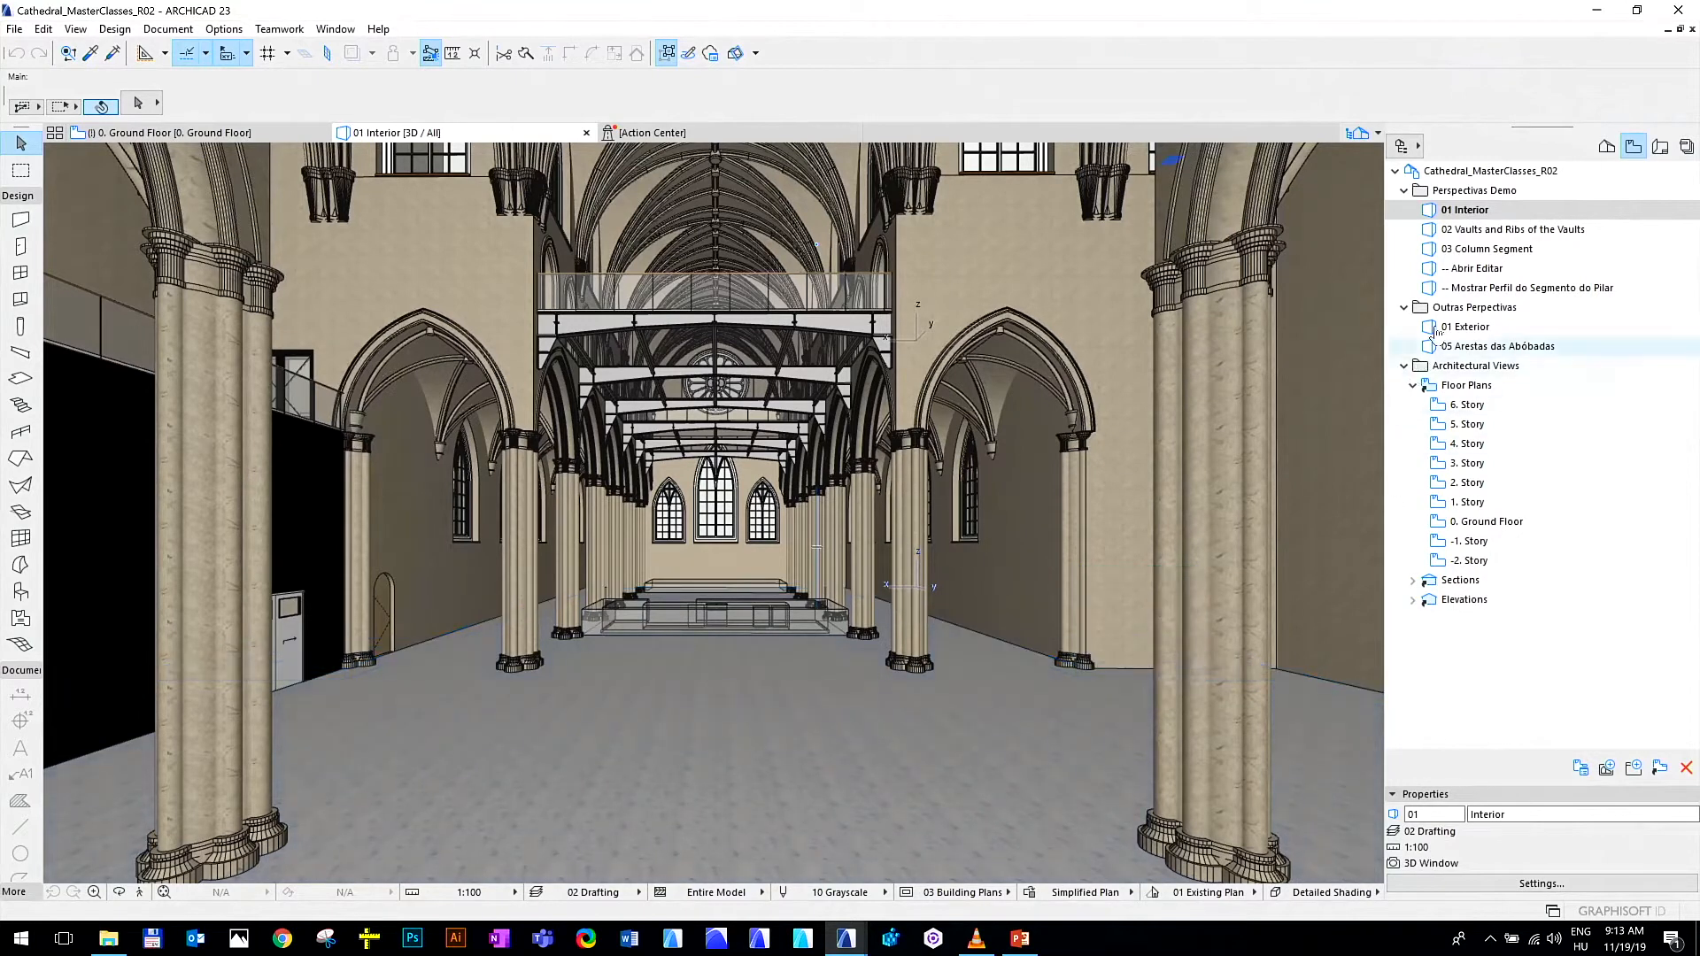
left_click(1475, 231)
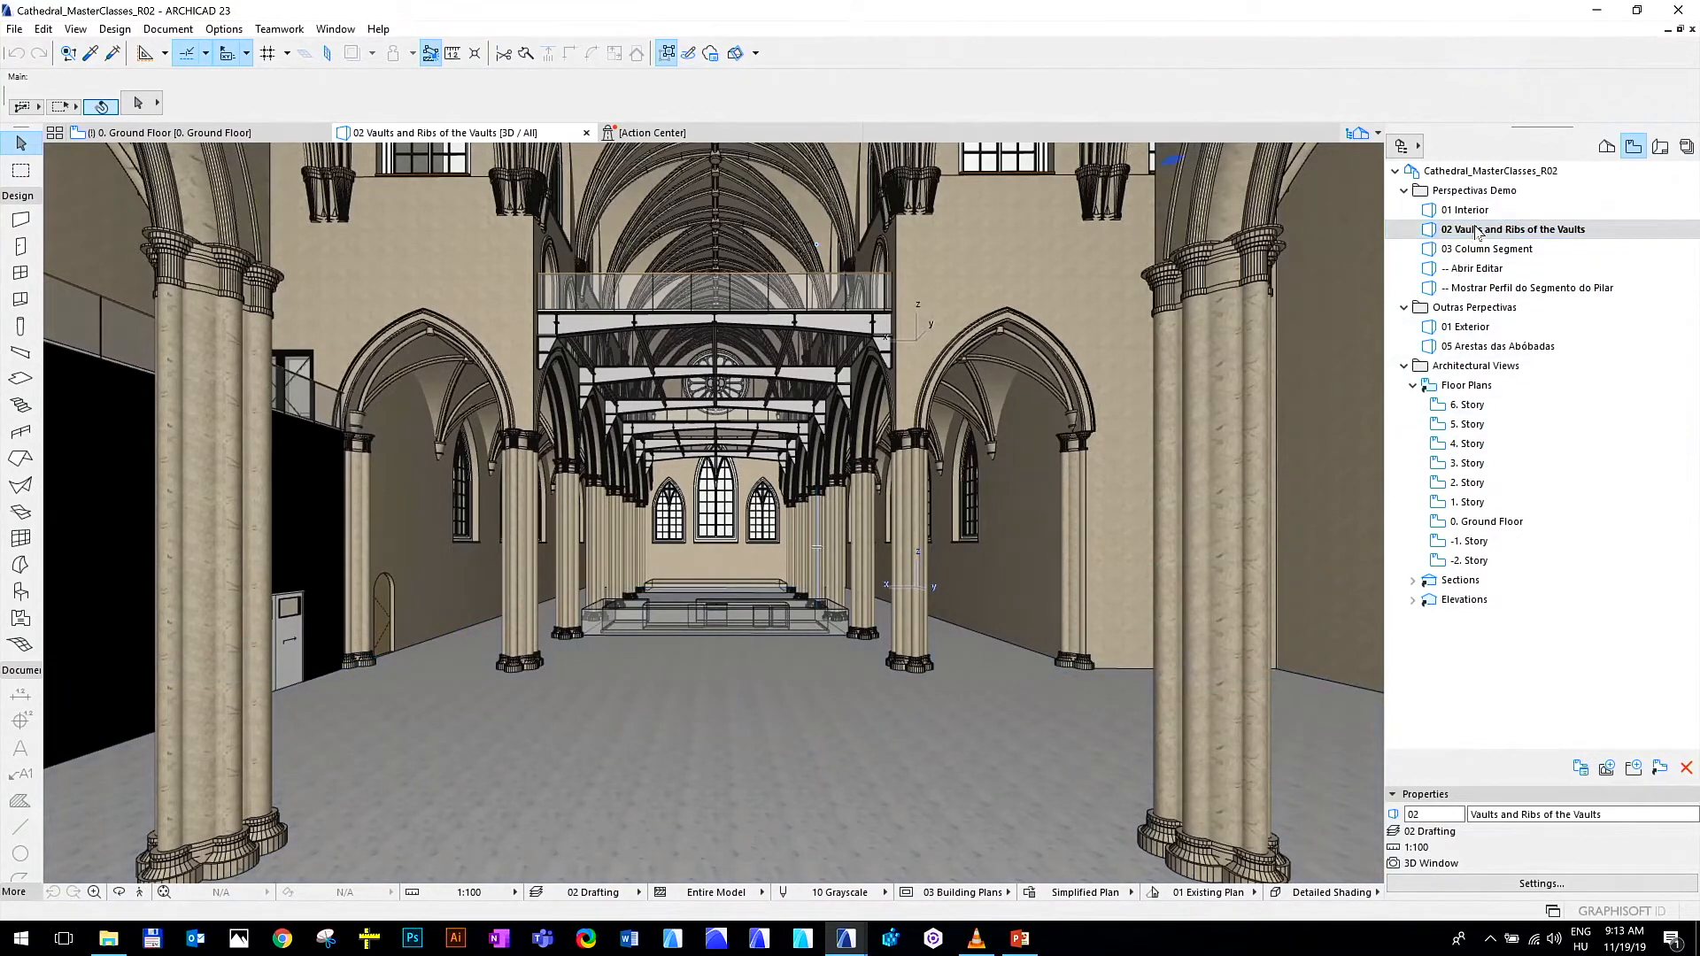
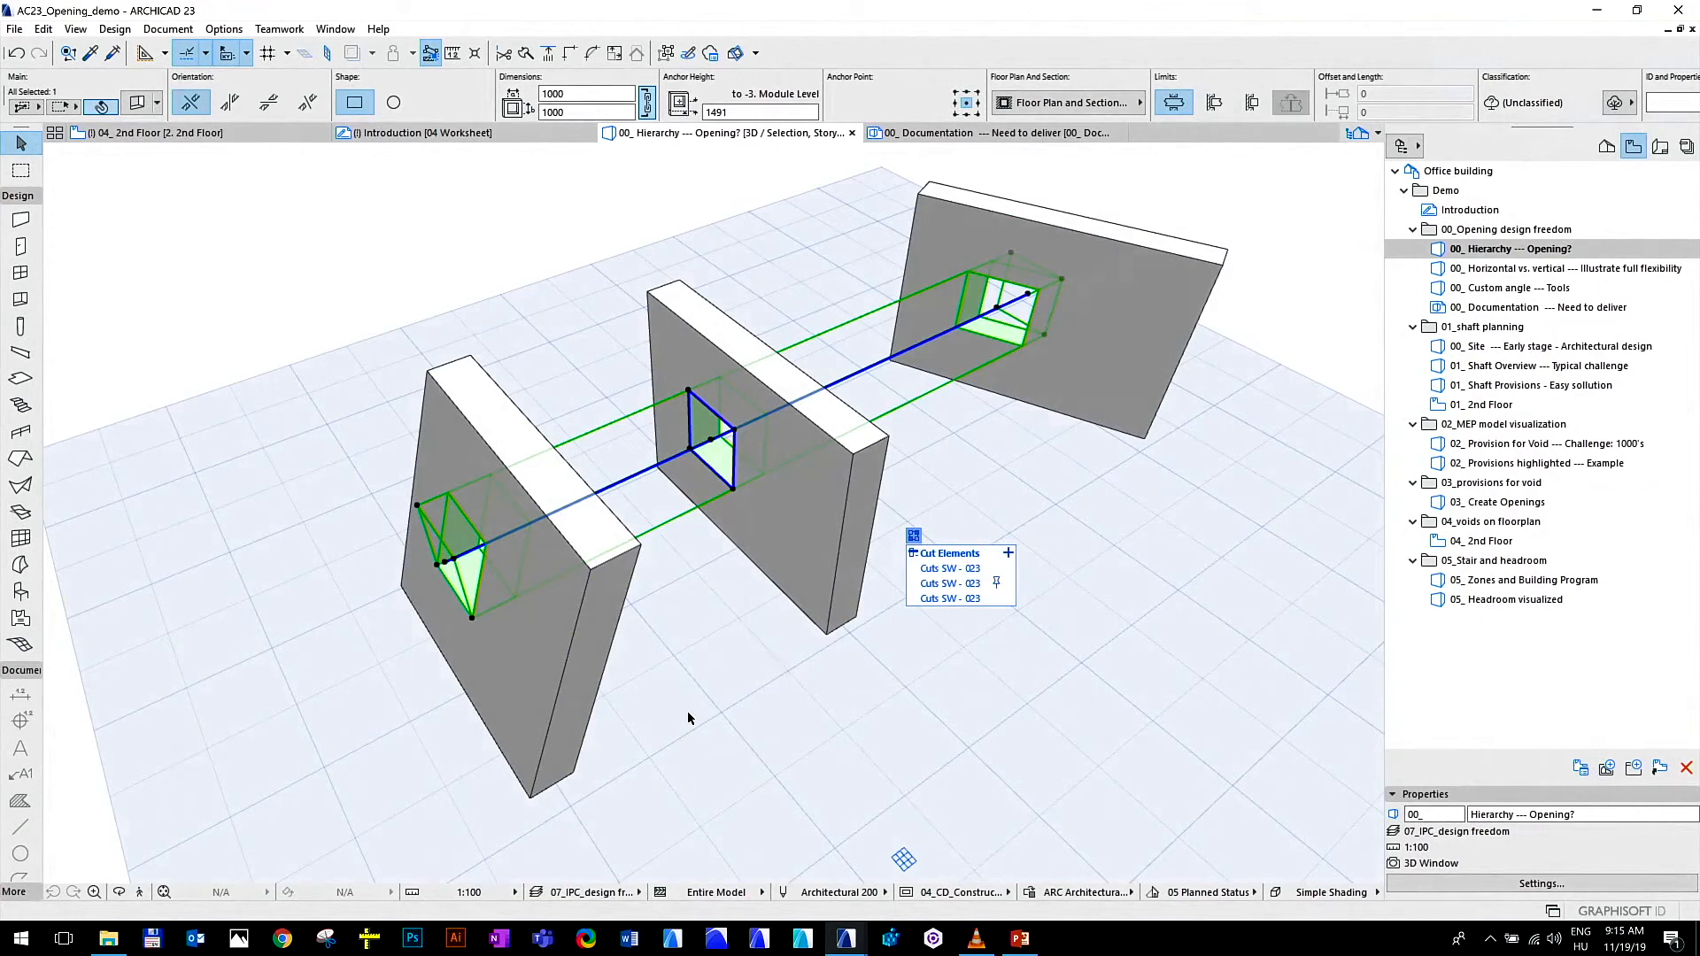
Deselect the opening through the three walls, examine the cutouts, and open the 00_ Horizontal vs. vertical --- Illustrate full flexibility view
key("Escape")
mouse_move(414, 669)
middle_mouse_down("shift")
mouse_move(611, 624)
mouse_move(789, 558)
mouse_move(866, 502)
mouse_move(402, 639)
middle_mouse_up("shift")
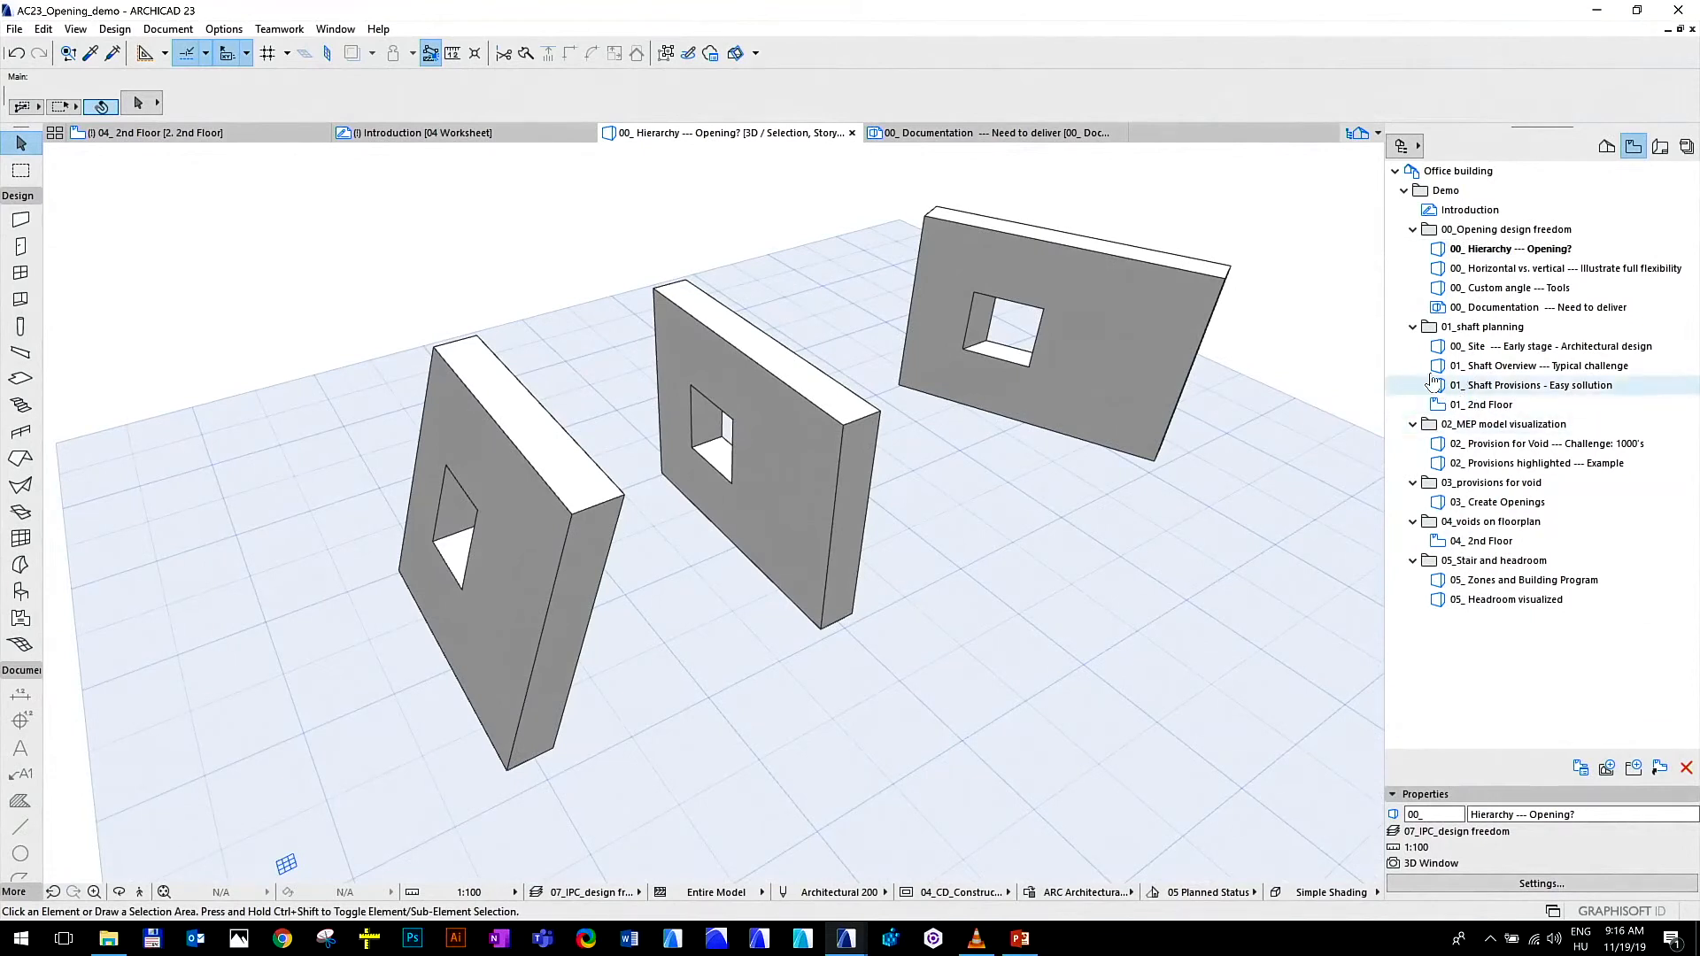
left_click(1497, 249)
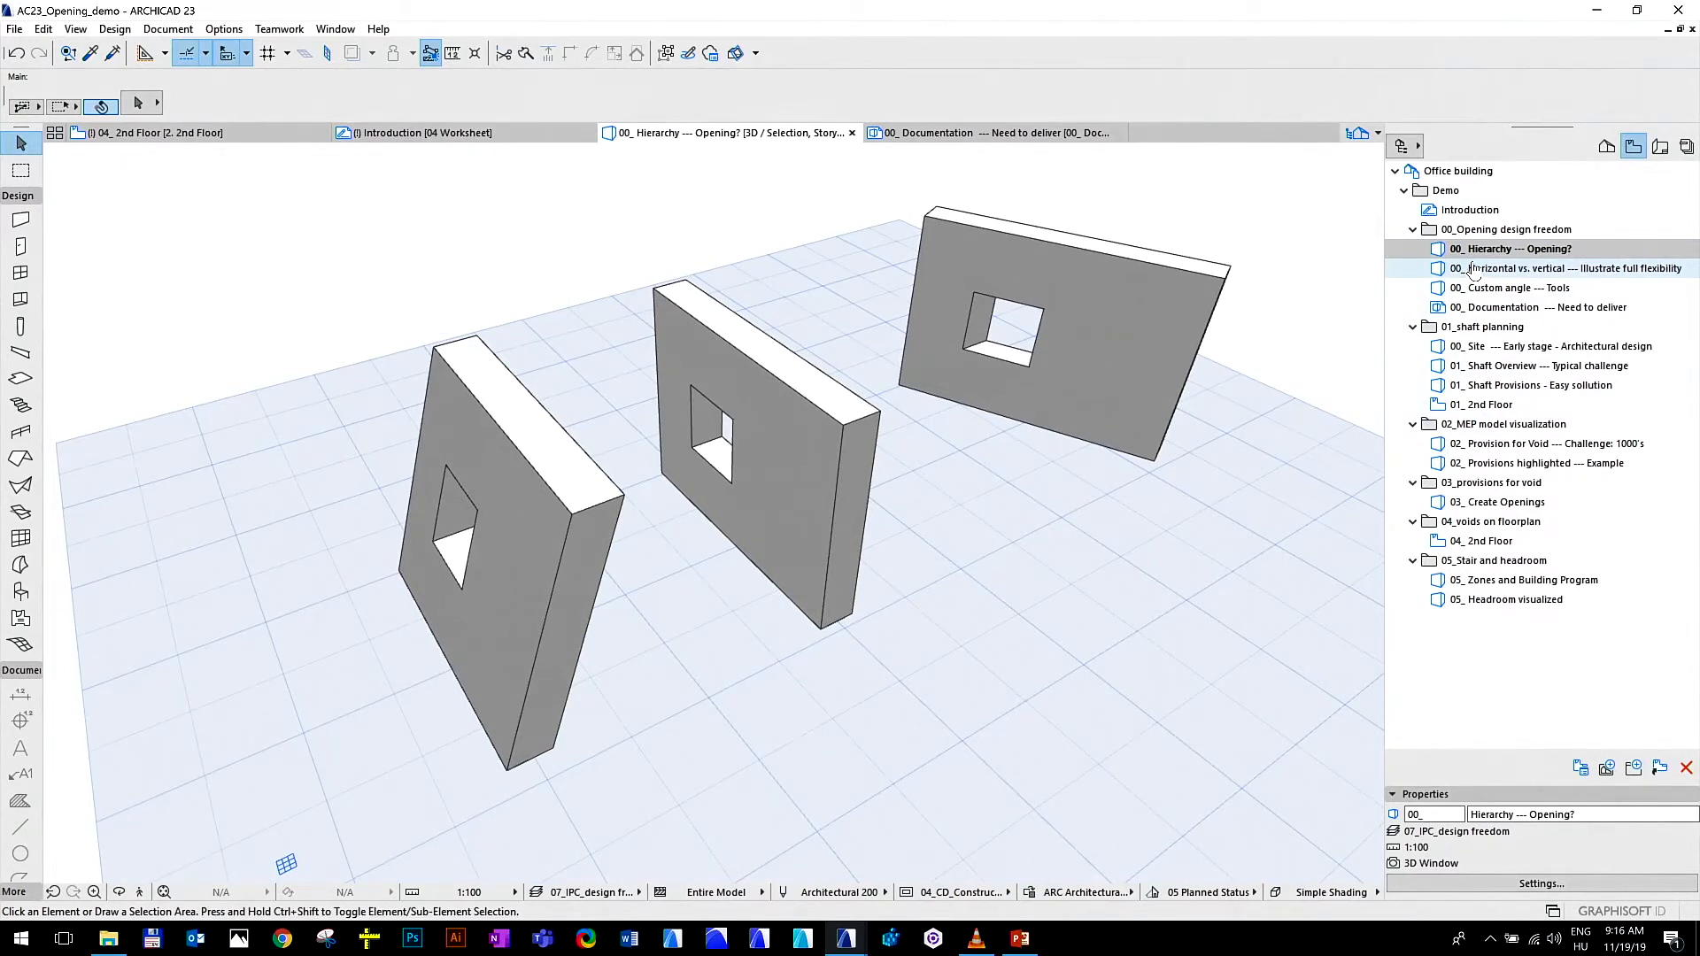
double_click(1475, 269)
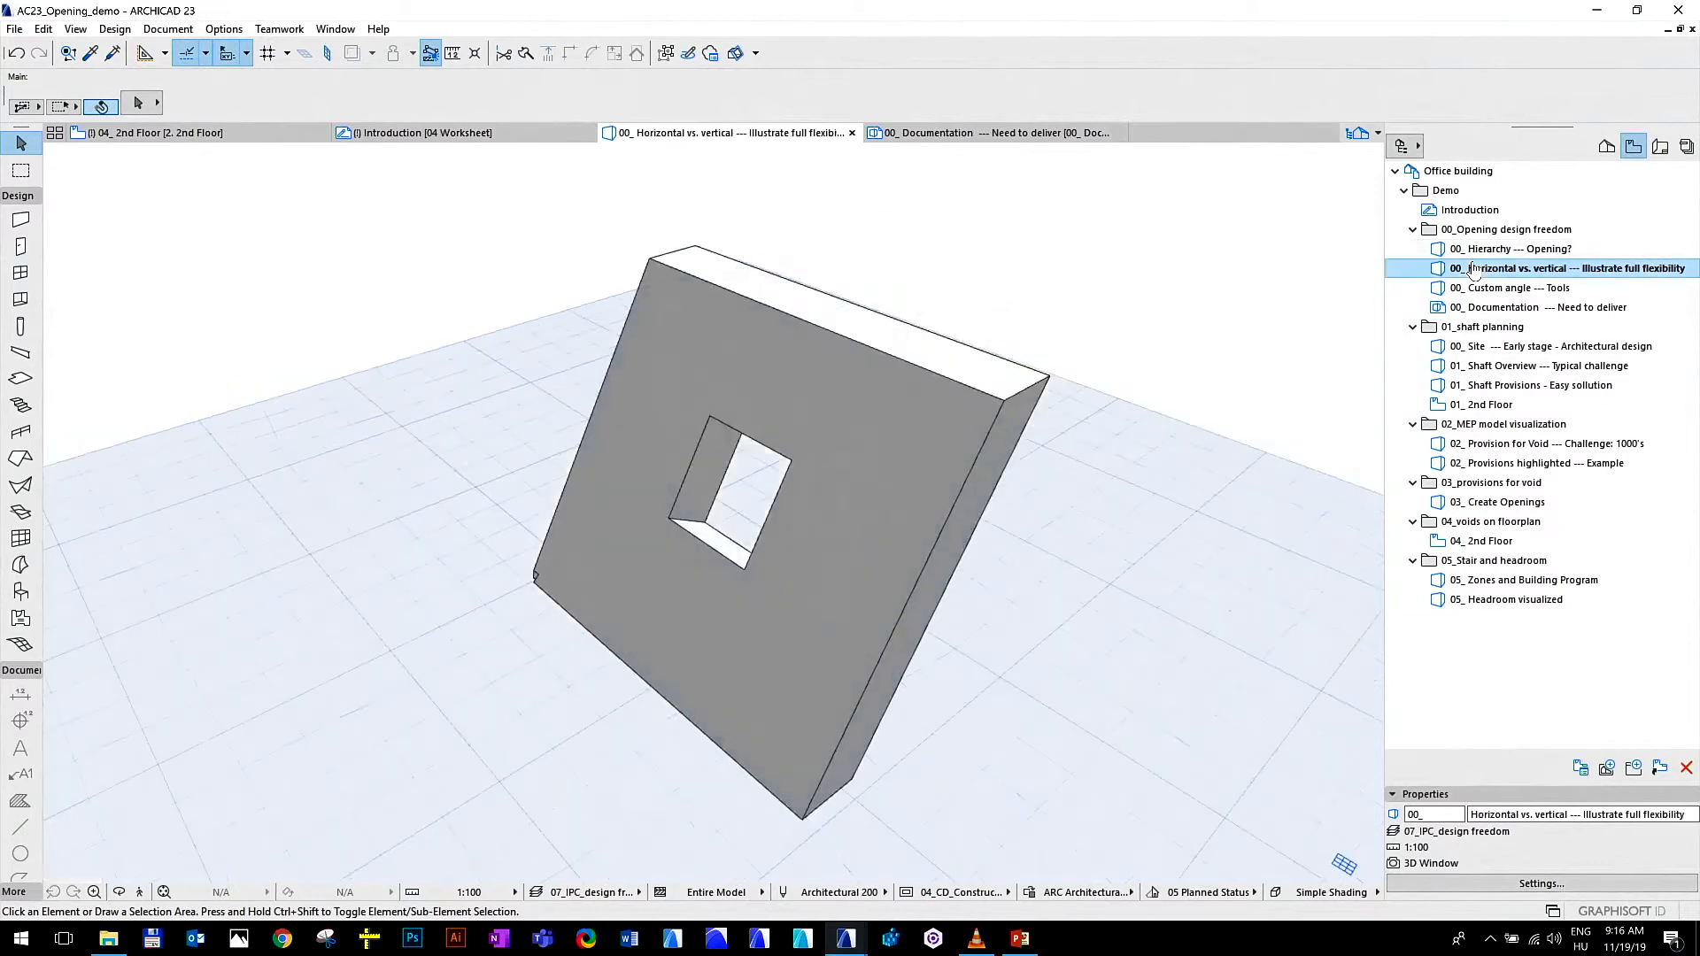
Switch the slanted wall's square opening to vertical orientation, next to horizontal, and finally to custom orientation
left_click(793, 467)
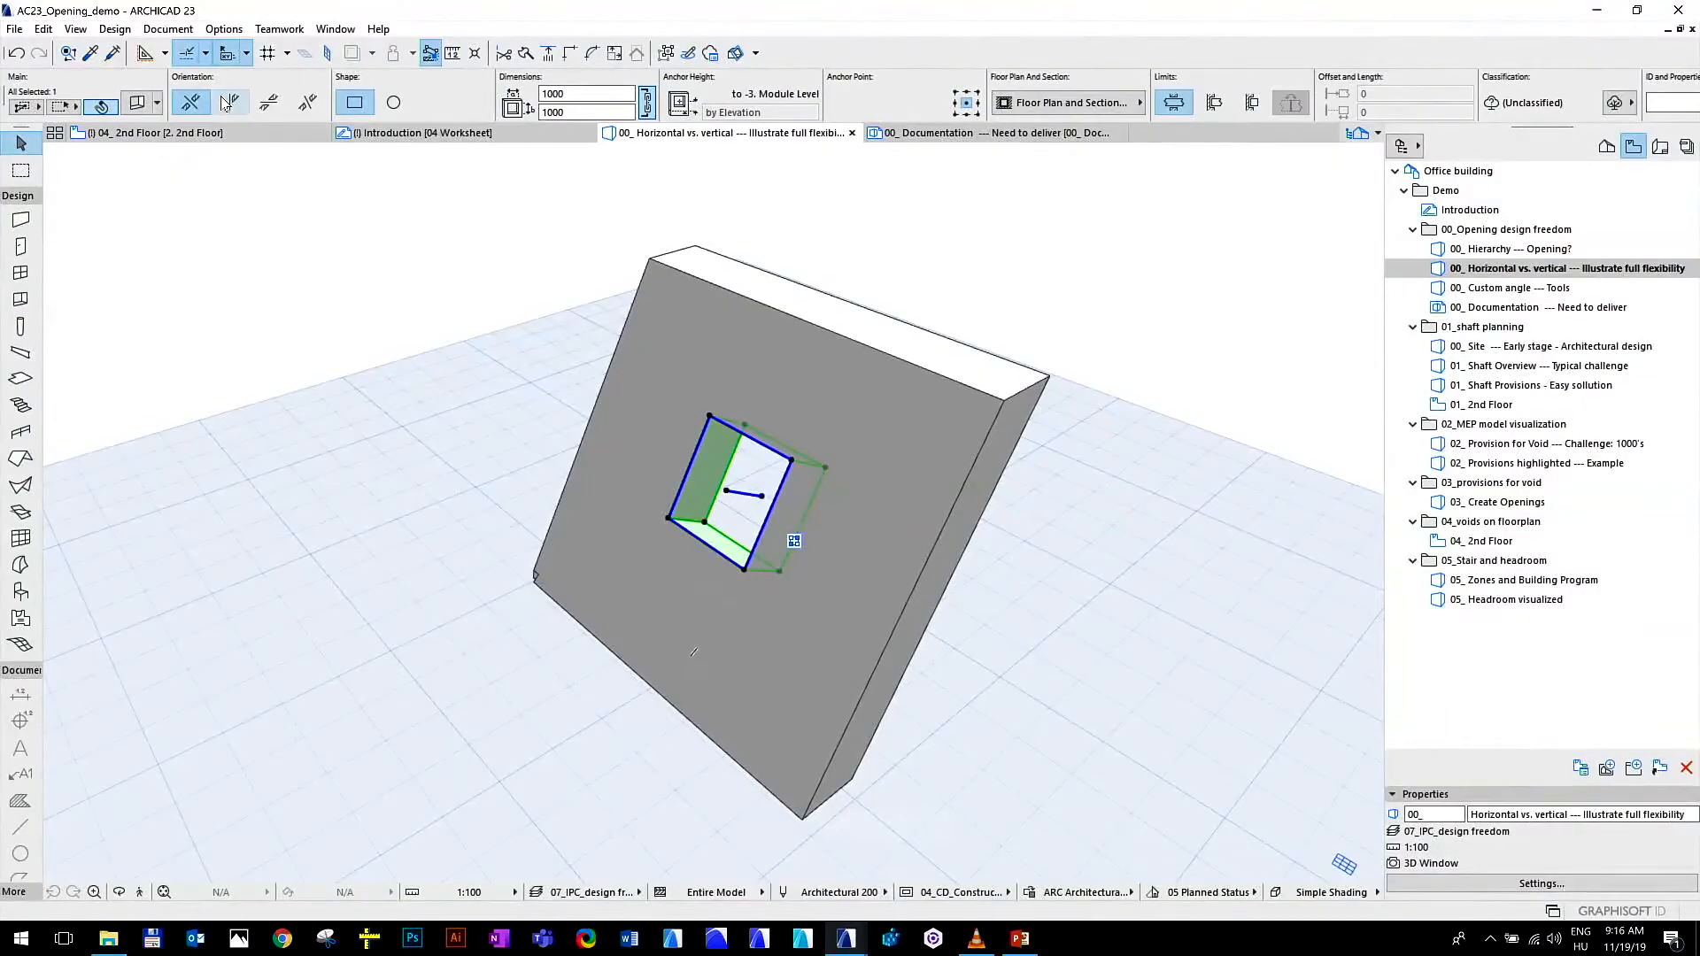
left_click(229, 103)
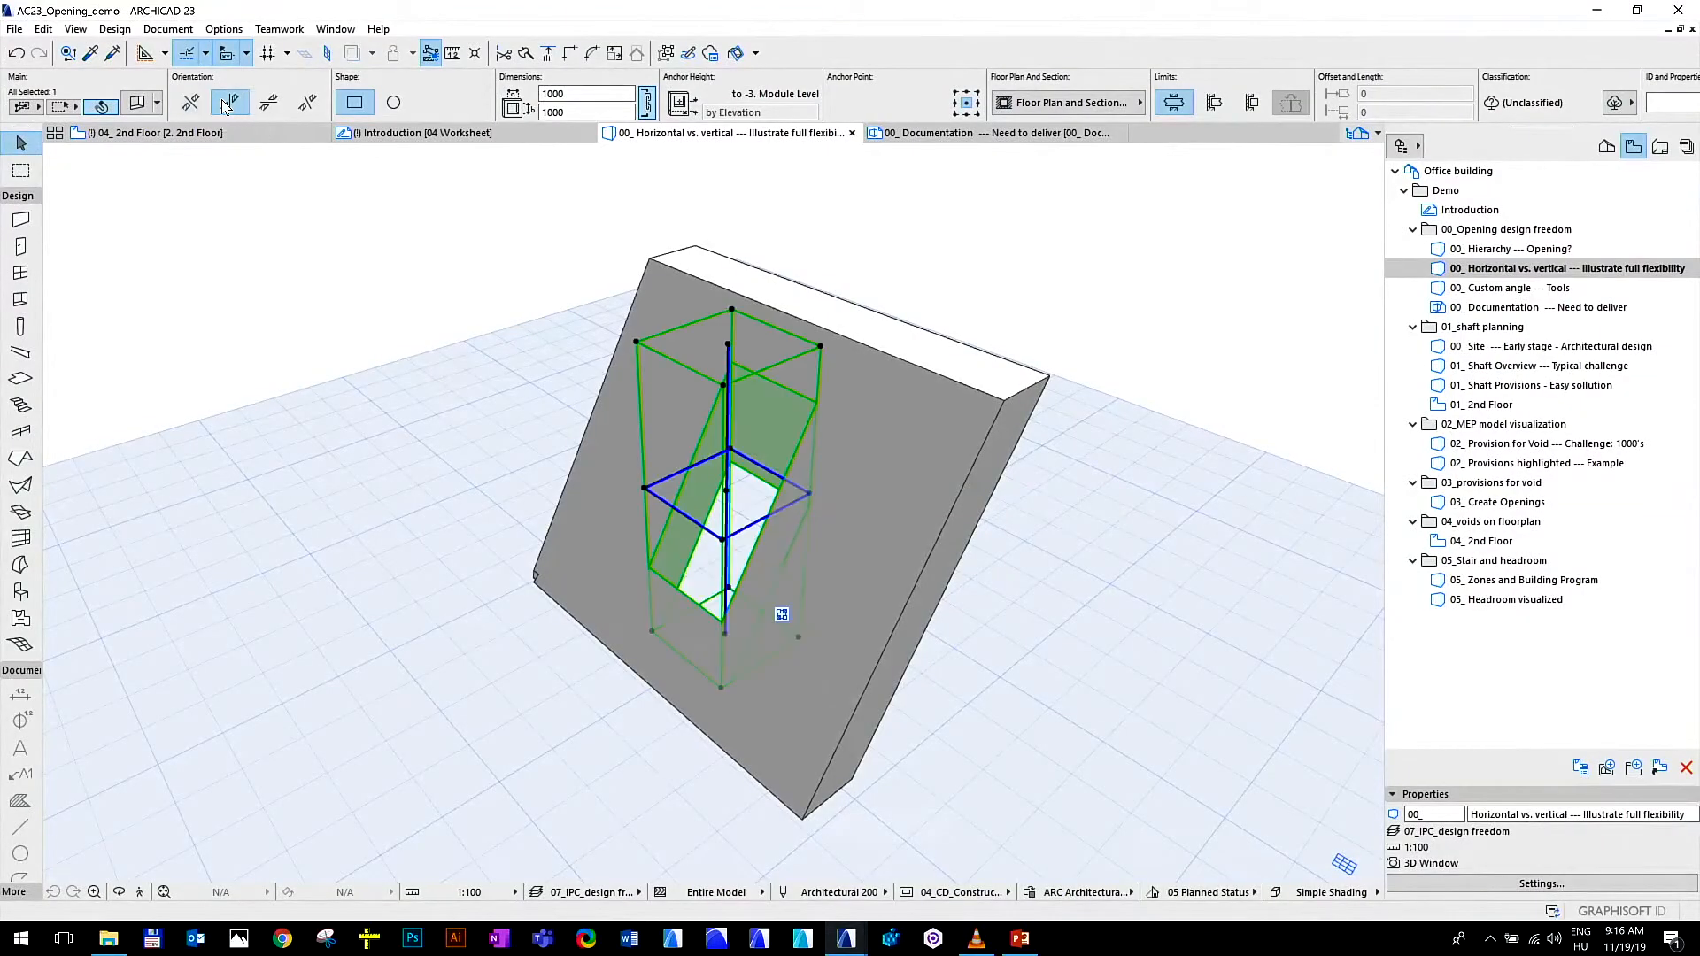
left_click(334, 281)
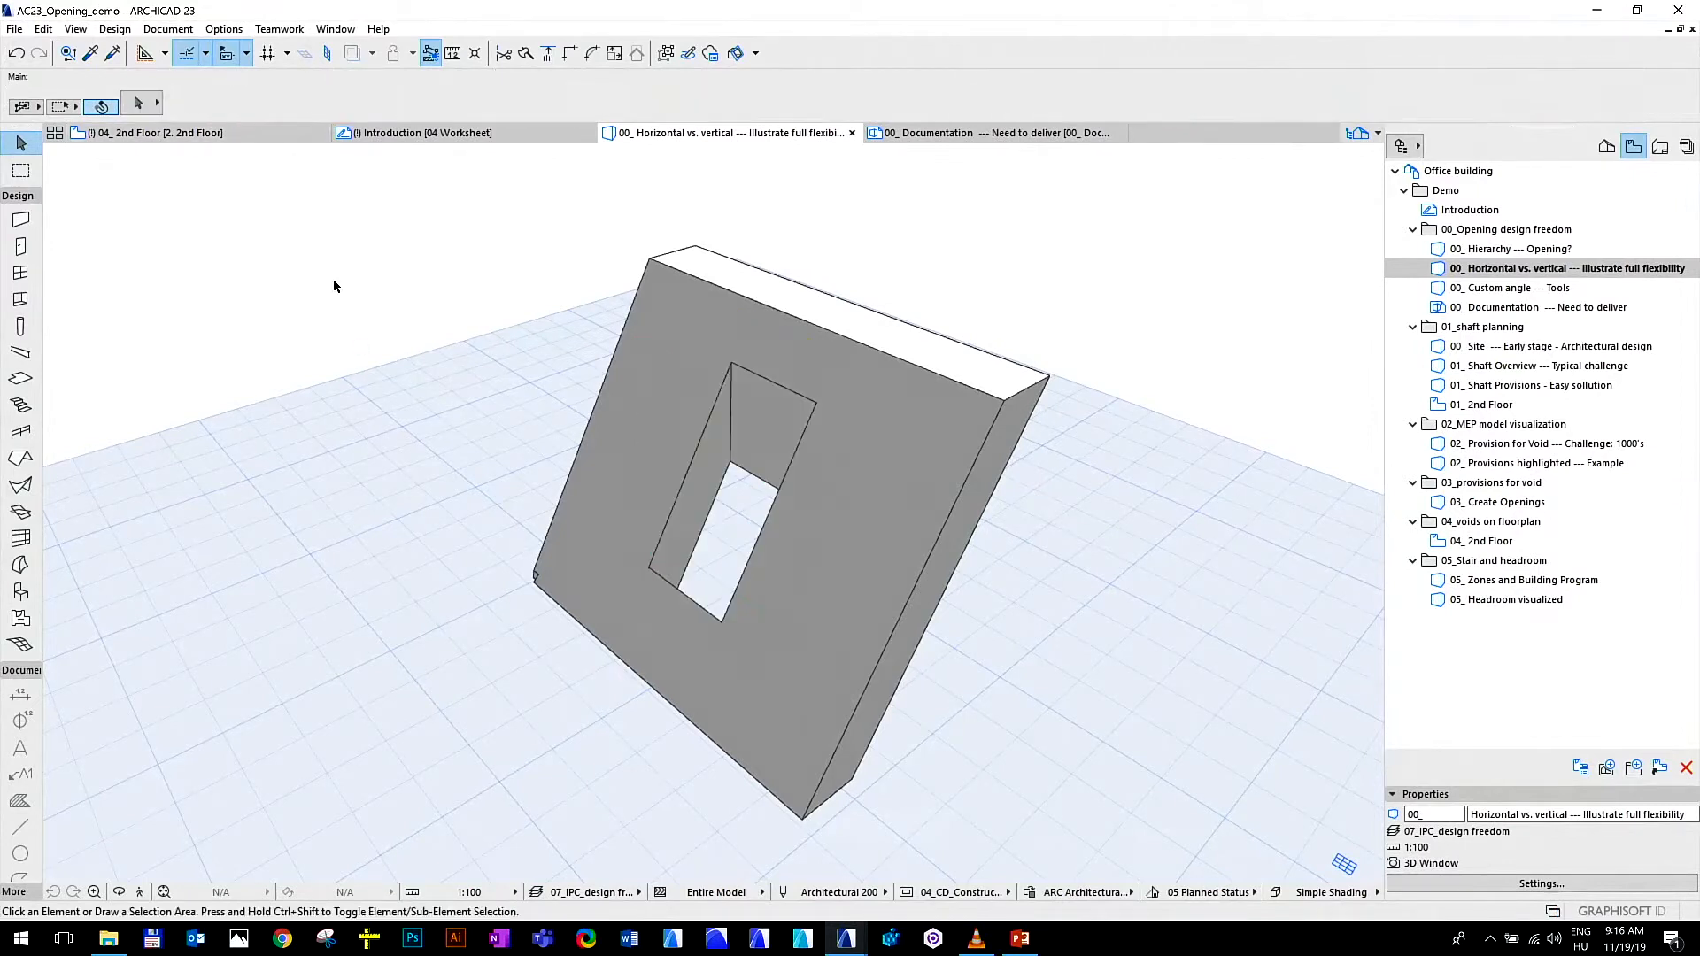
left_click(786, 388)
left_click(811, 409)
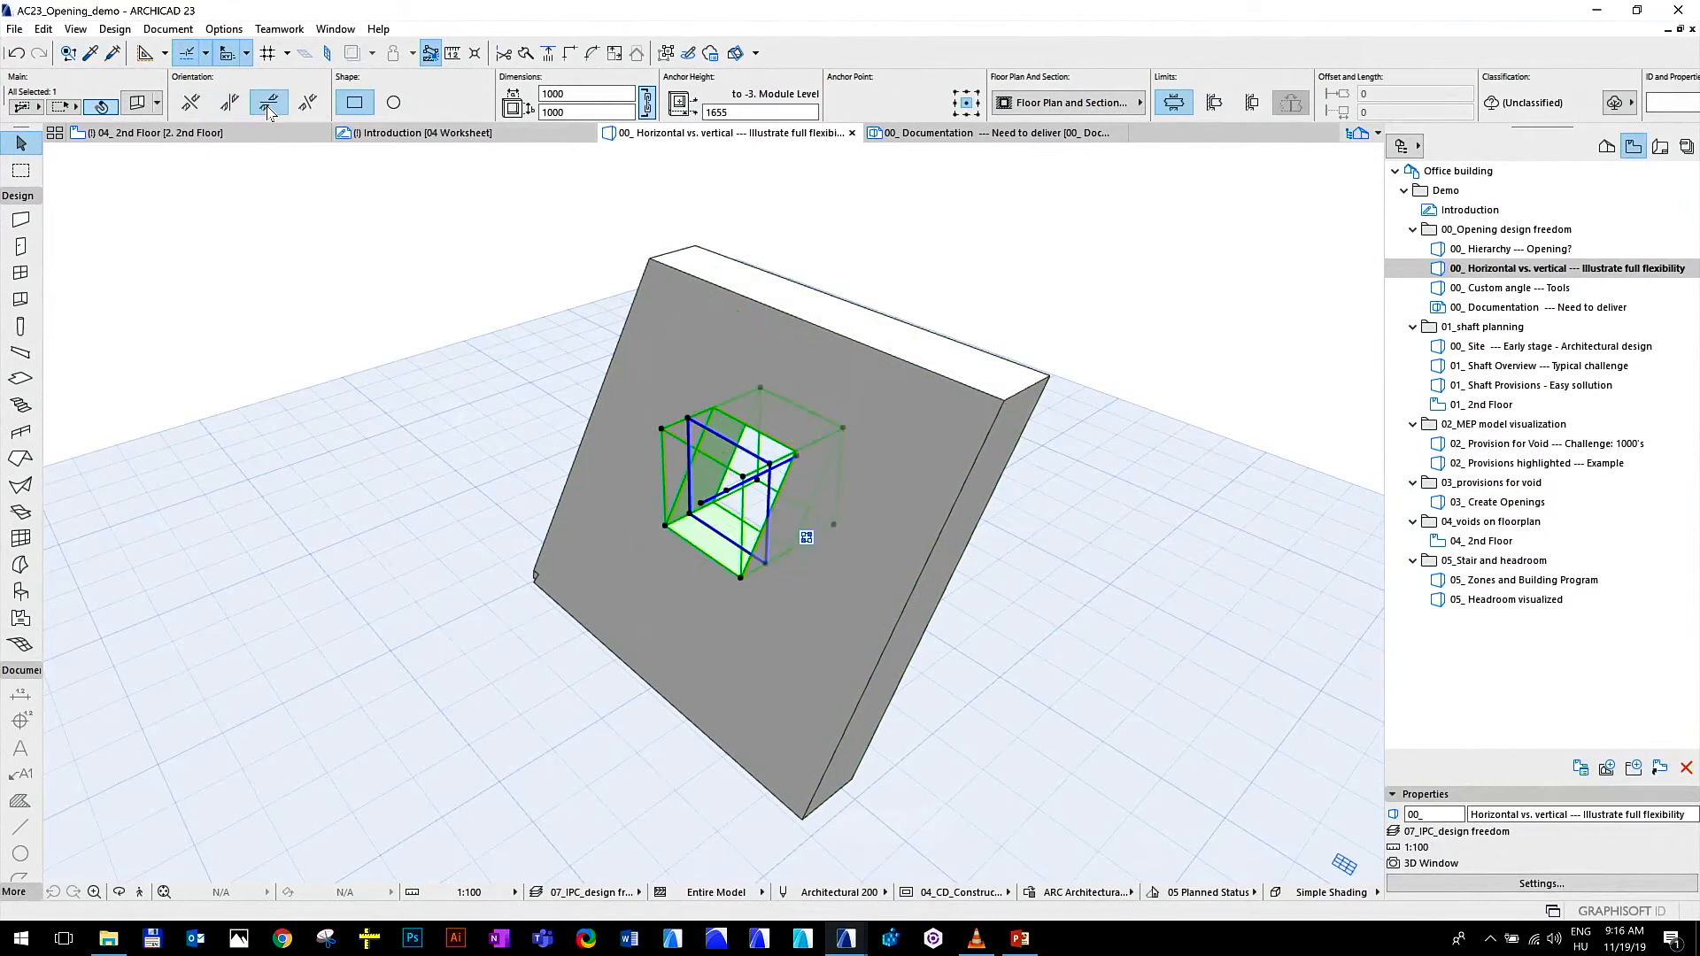
left_click(308, 104)
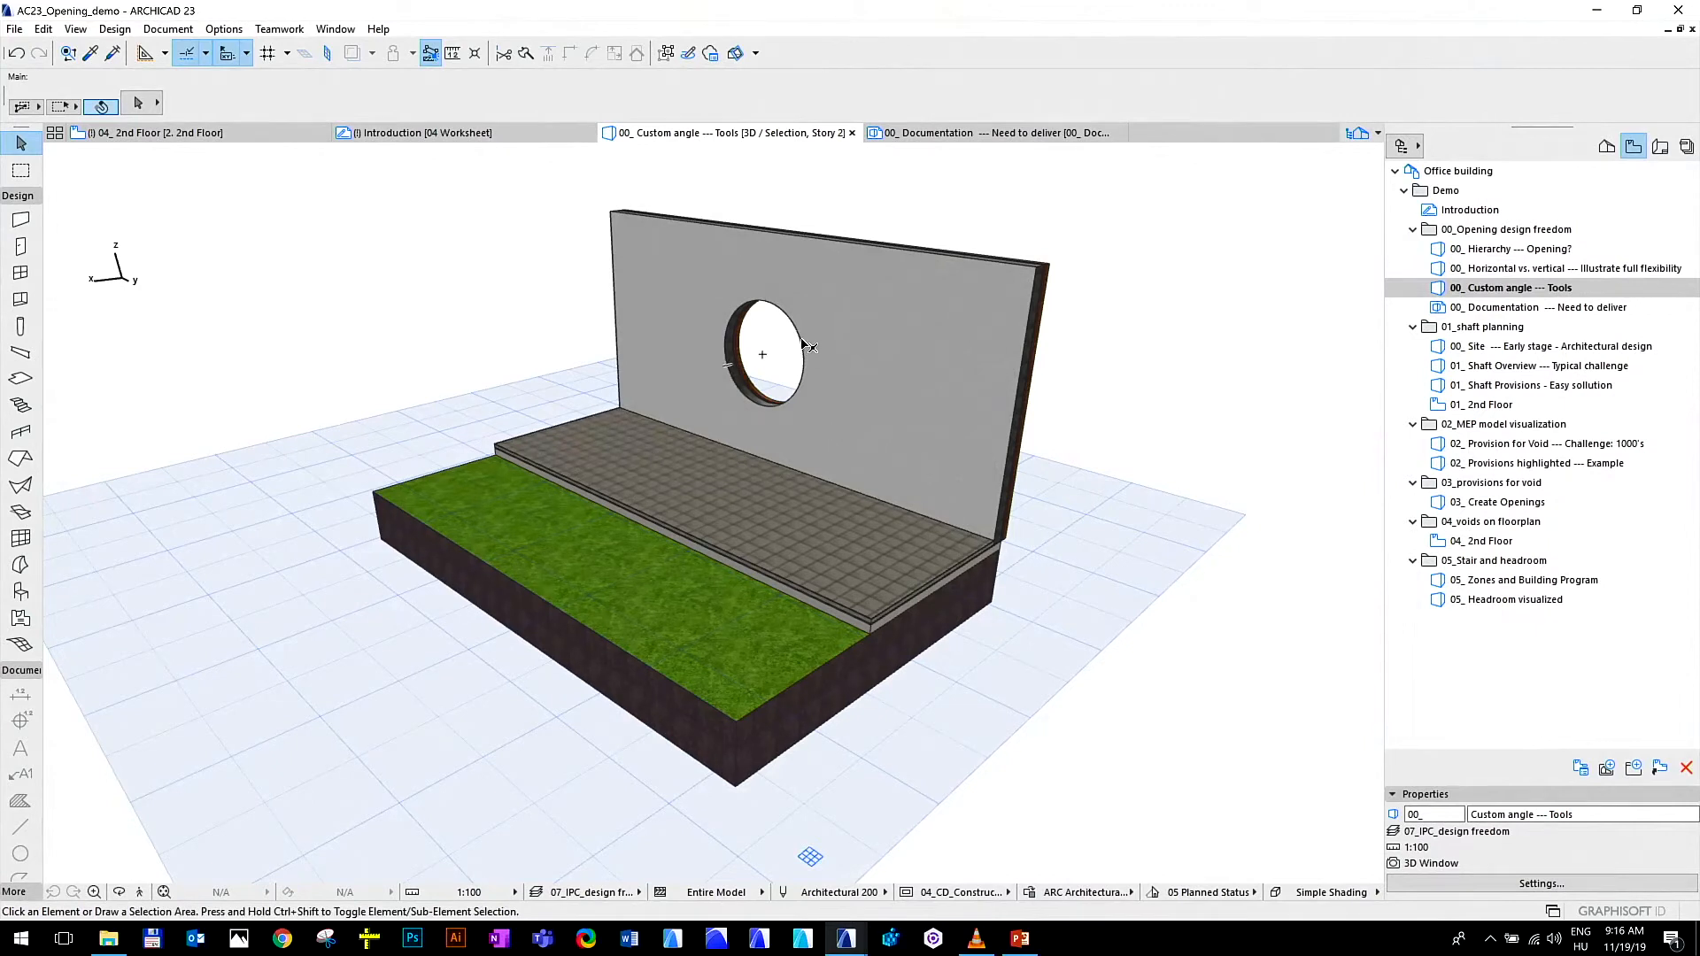
In the 00_ Custom angle --- Tools view, inspect the wall with the round hole, the tiled slab and the grass mesh, and deselect them
left_click(763, 356)
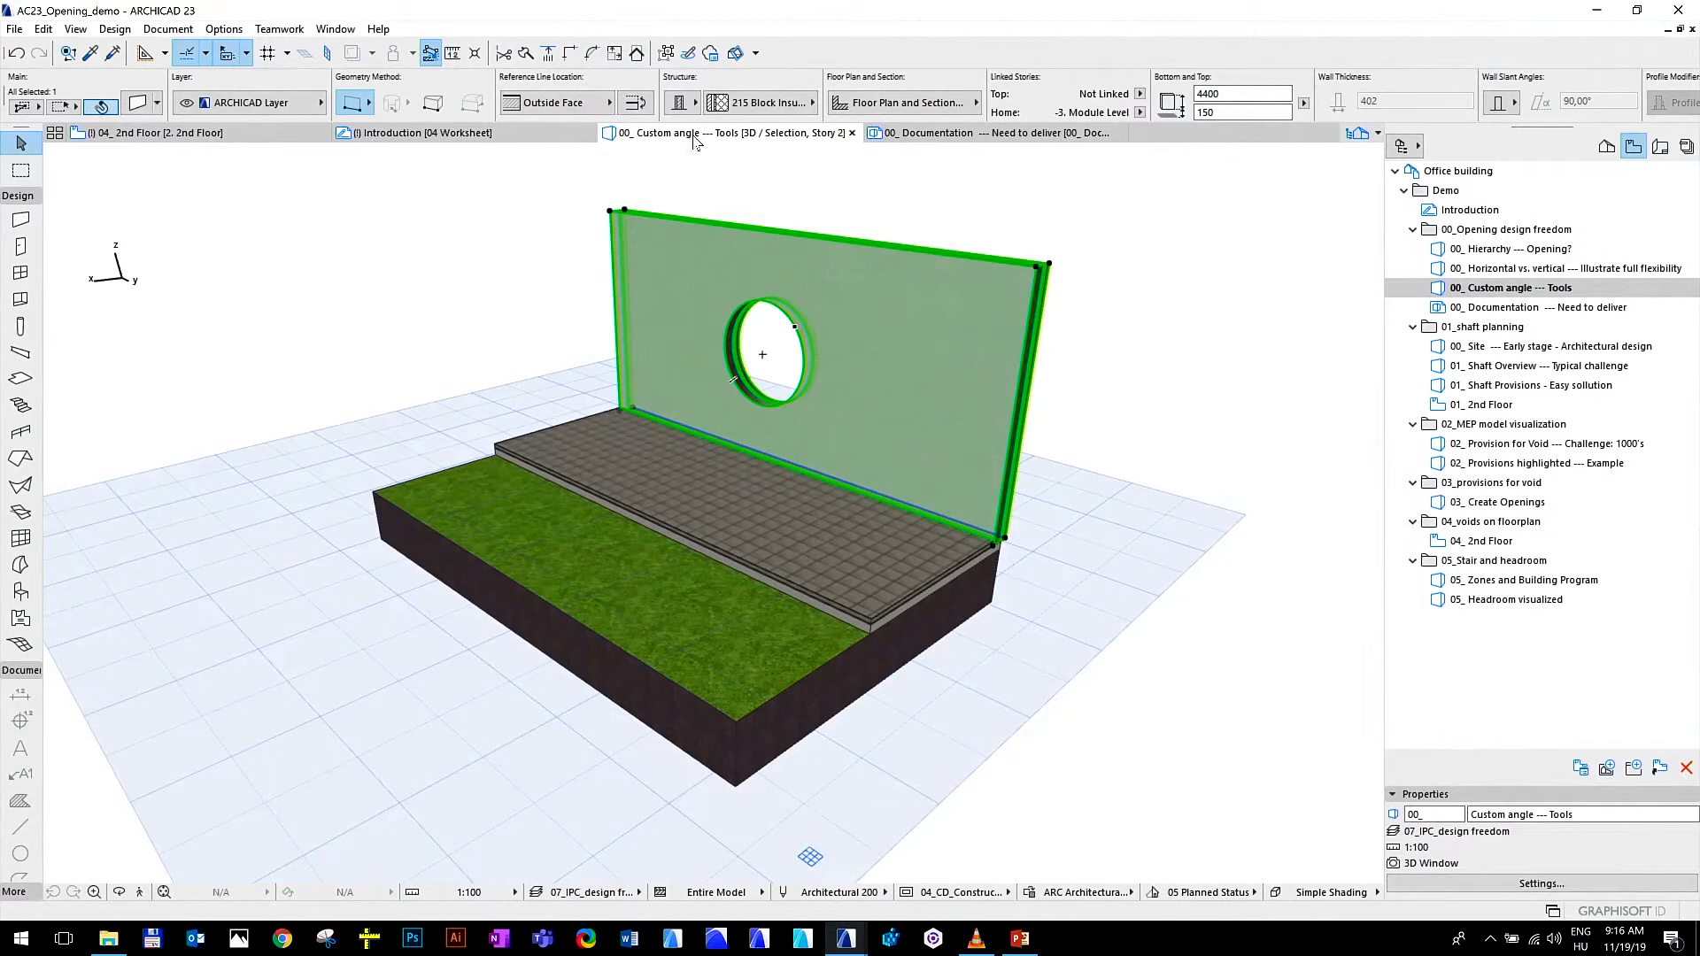
left_click(868, 570)
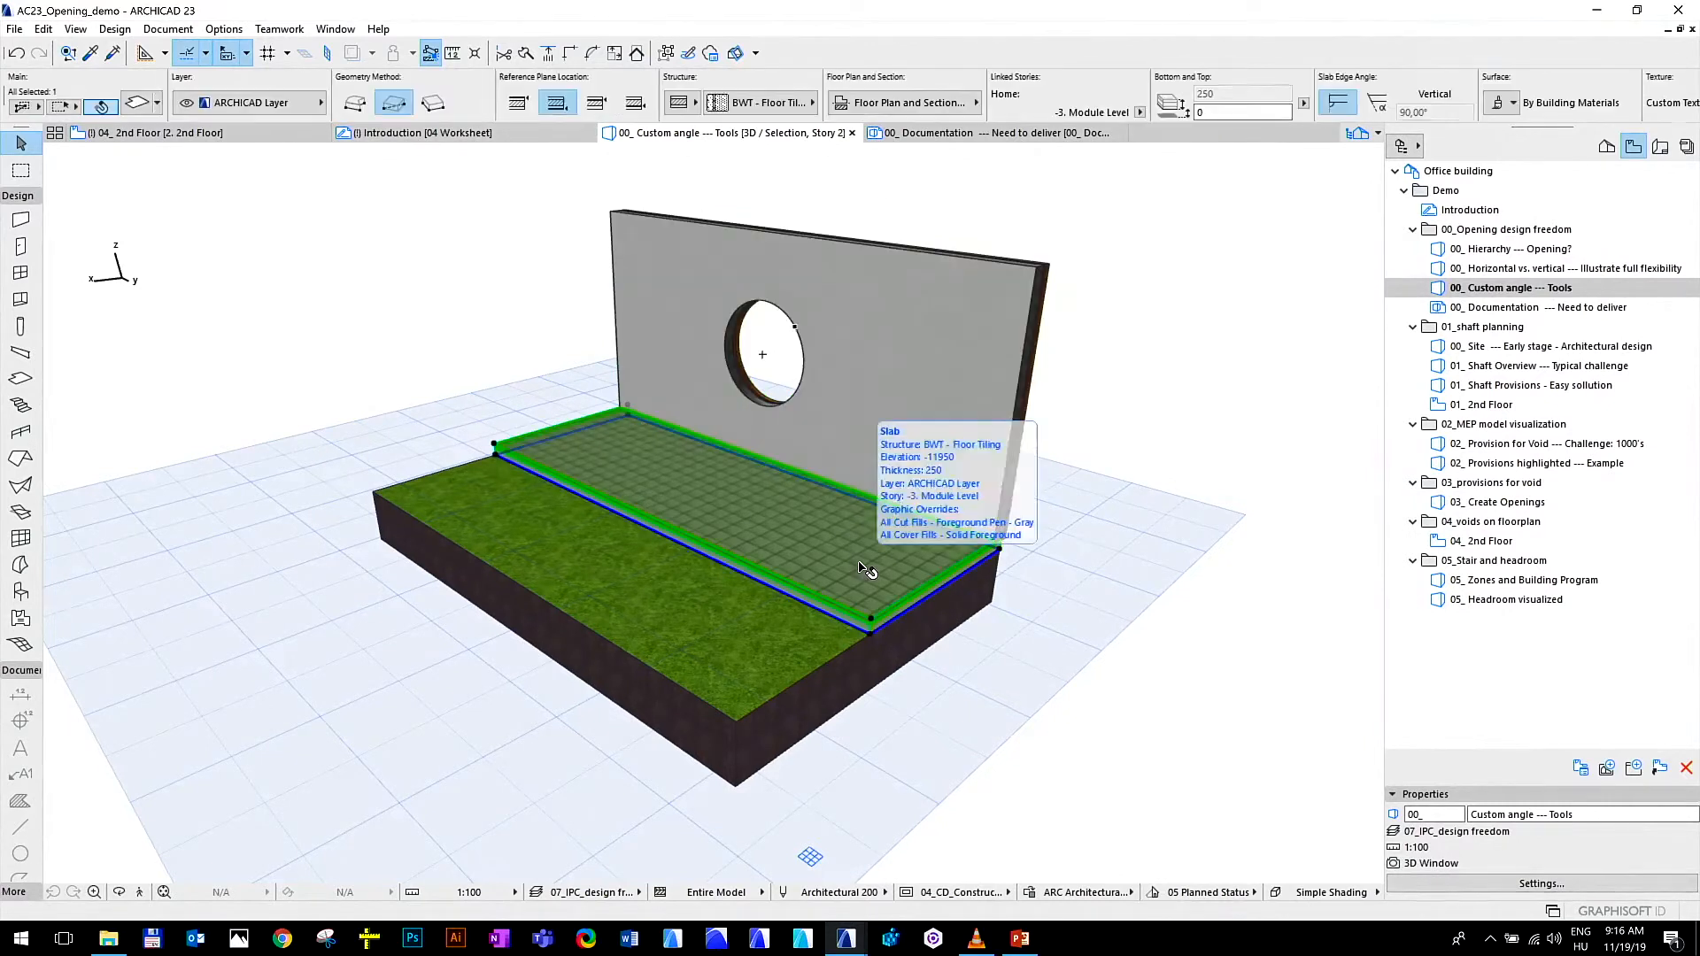
left_click(724, 642)
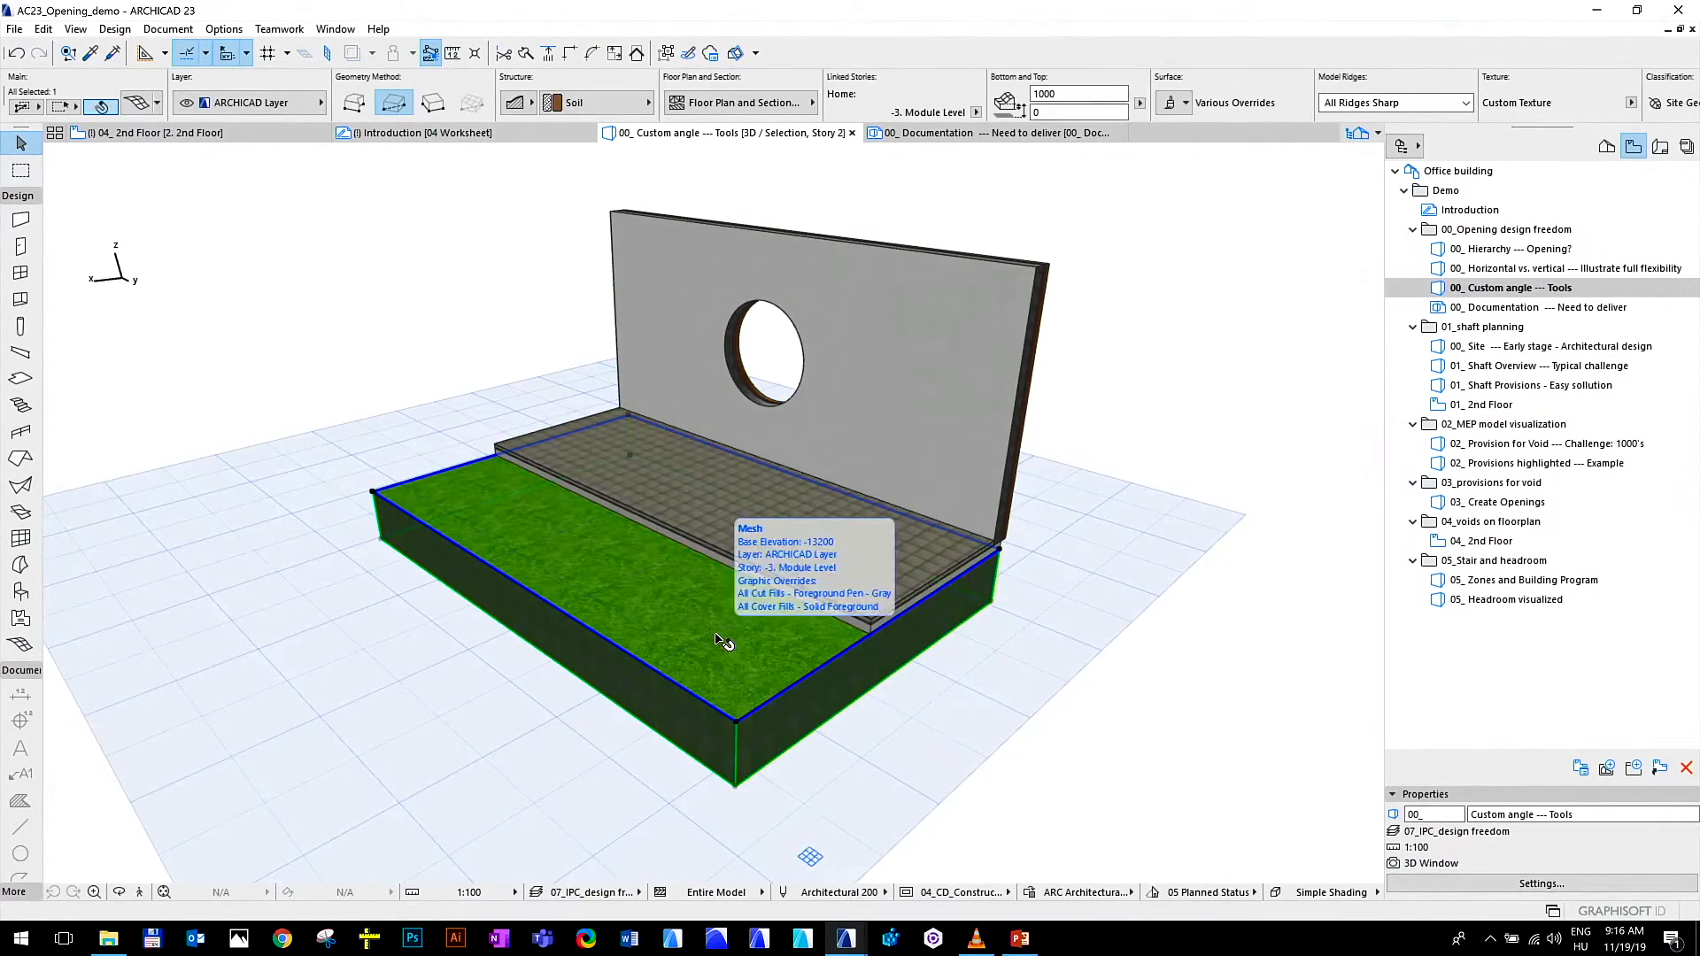
left_click(429, 704)
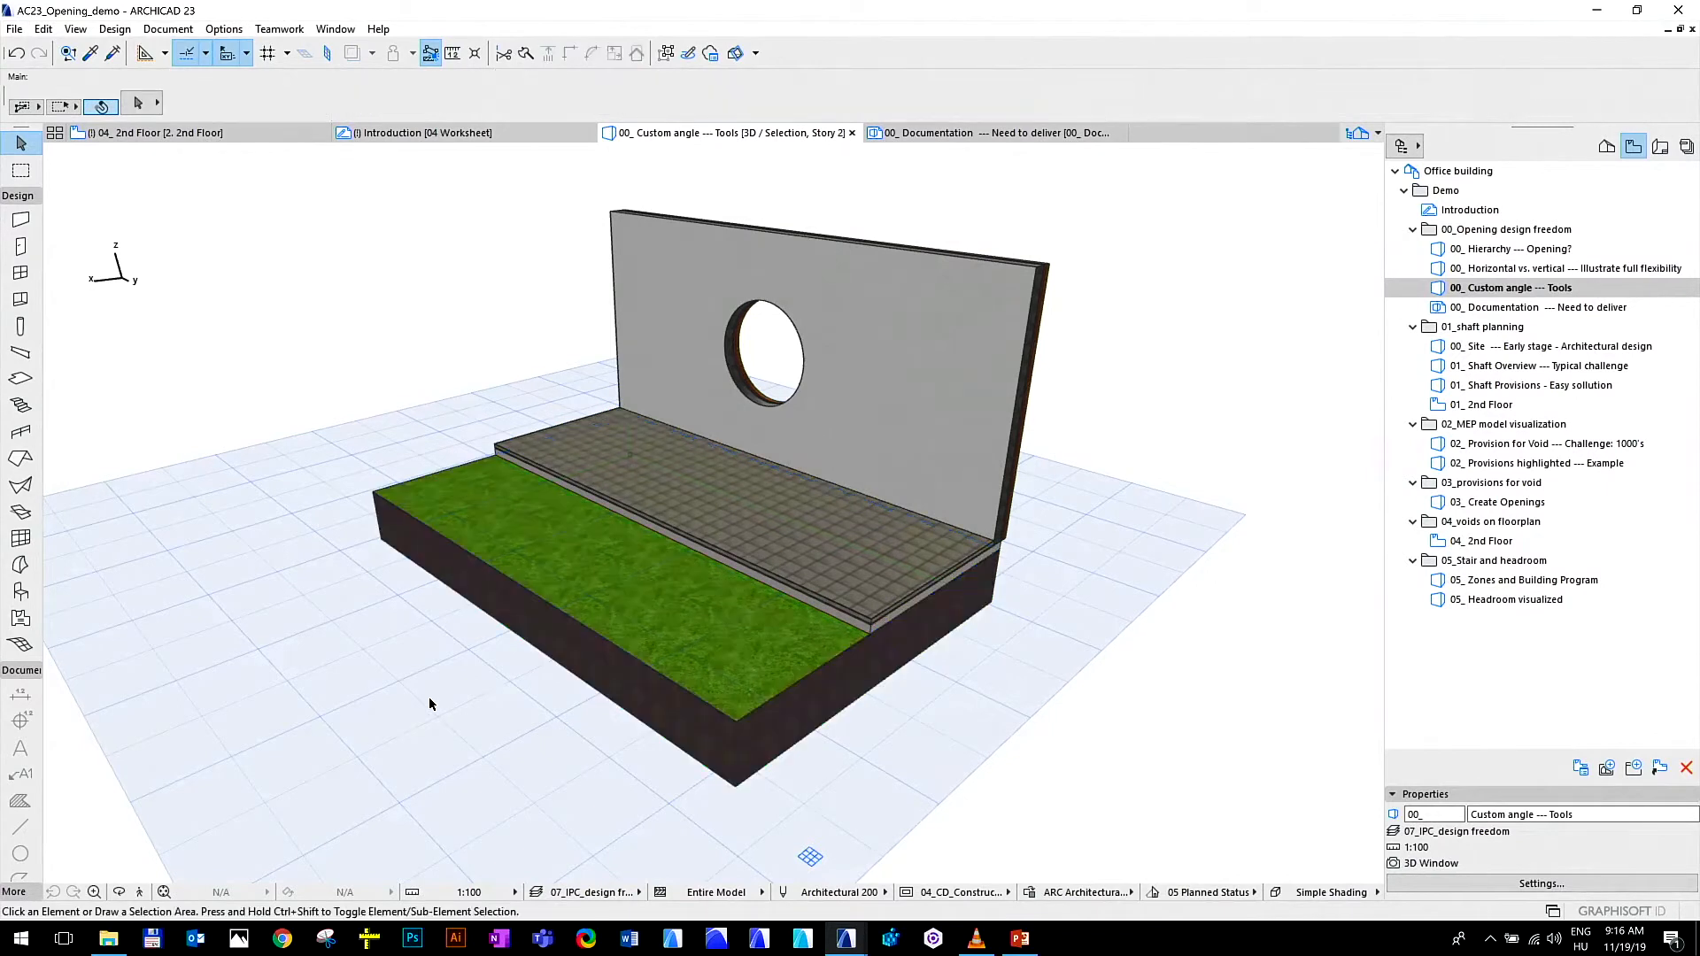
Draw a beam with a 400 × 400 cross-section along the grass mesh's long front edge, showing its hidden Finish - CW cladding layer
left_click(19, 353)
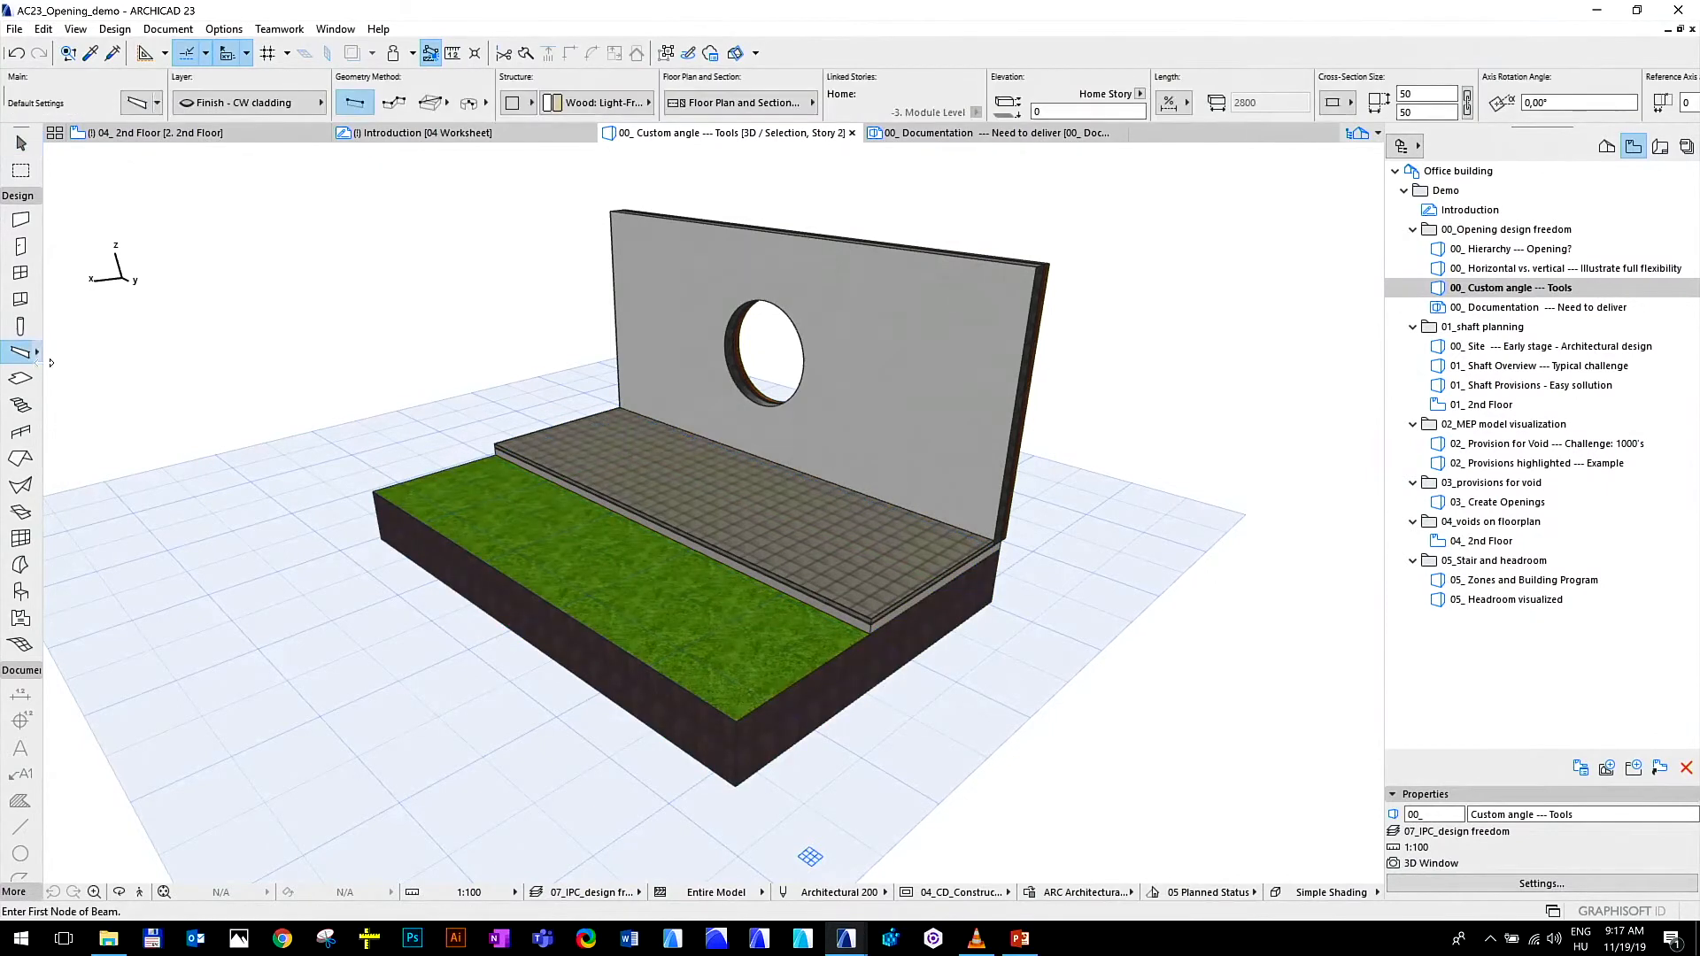
left_click(1417, 94)
left_click(1467, 104)
left_click_drag(1424, 95, 1397, 95)
type("400")
key("Return")
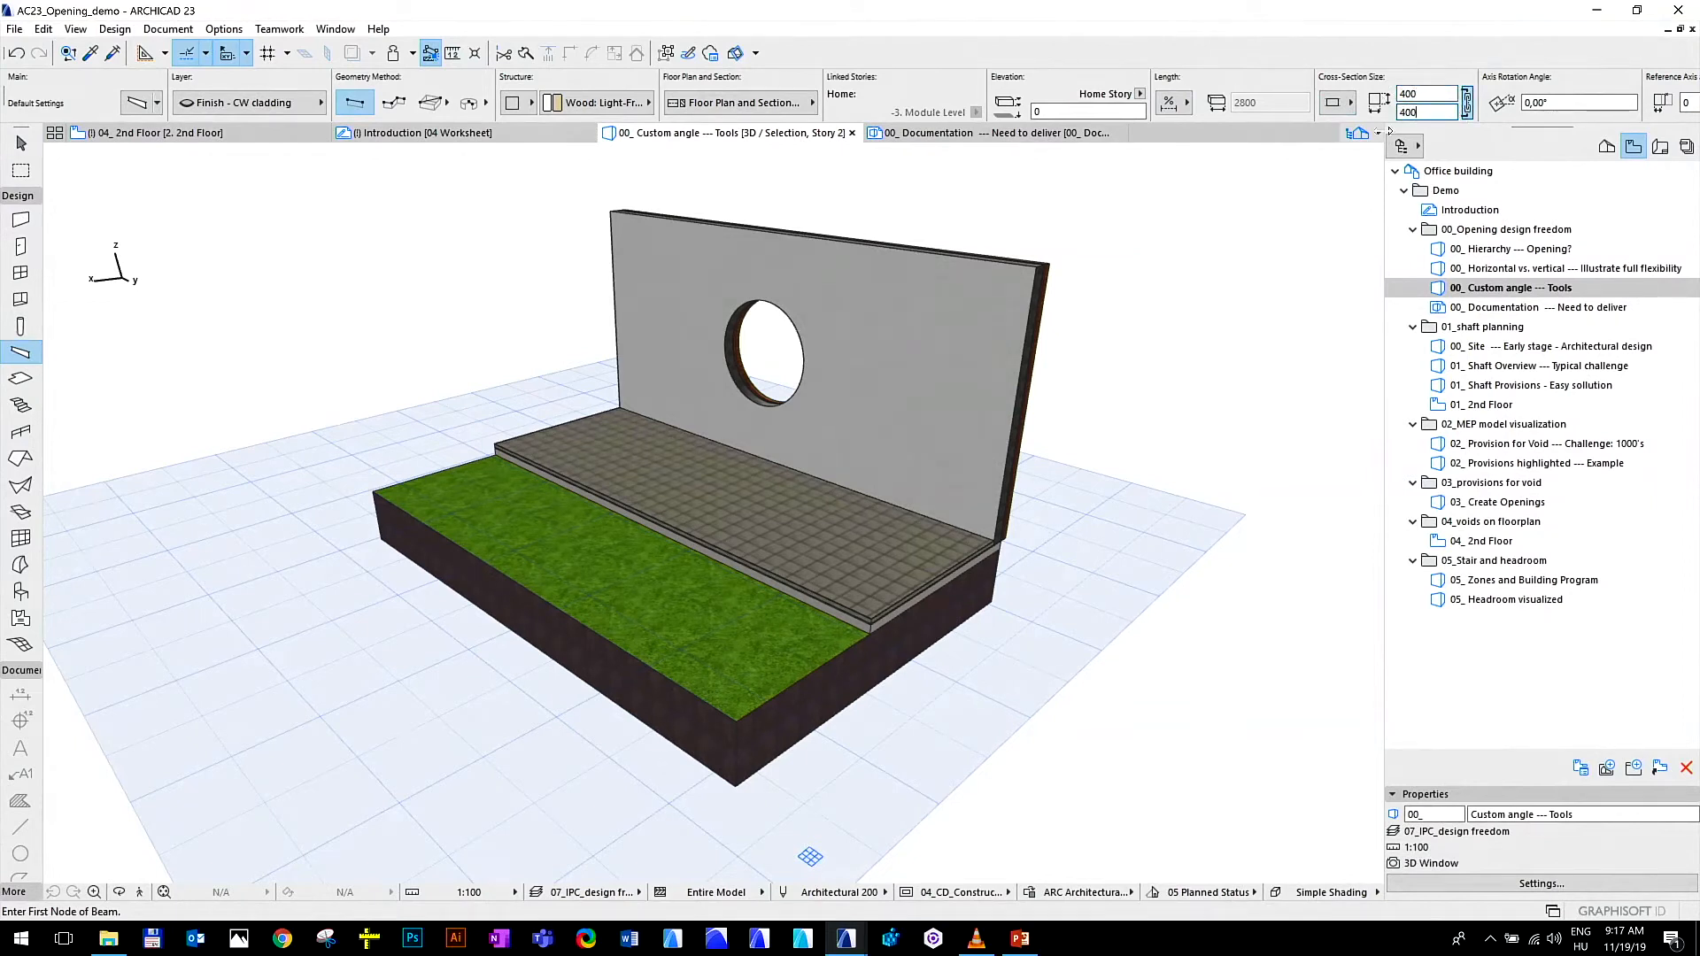
left_click(373, 492)
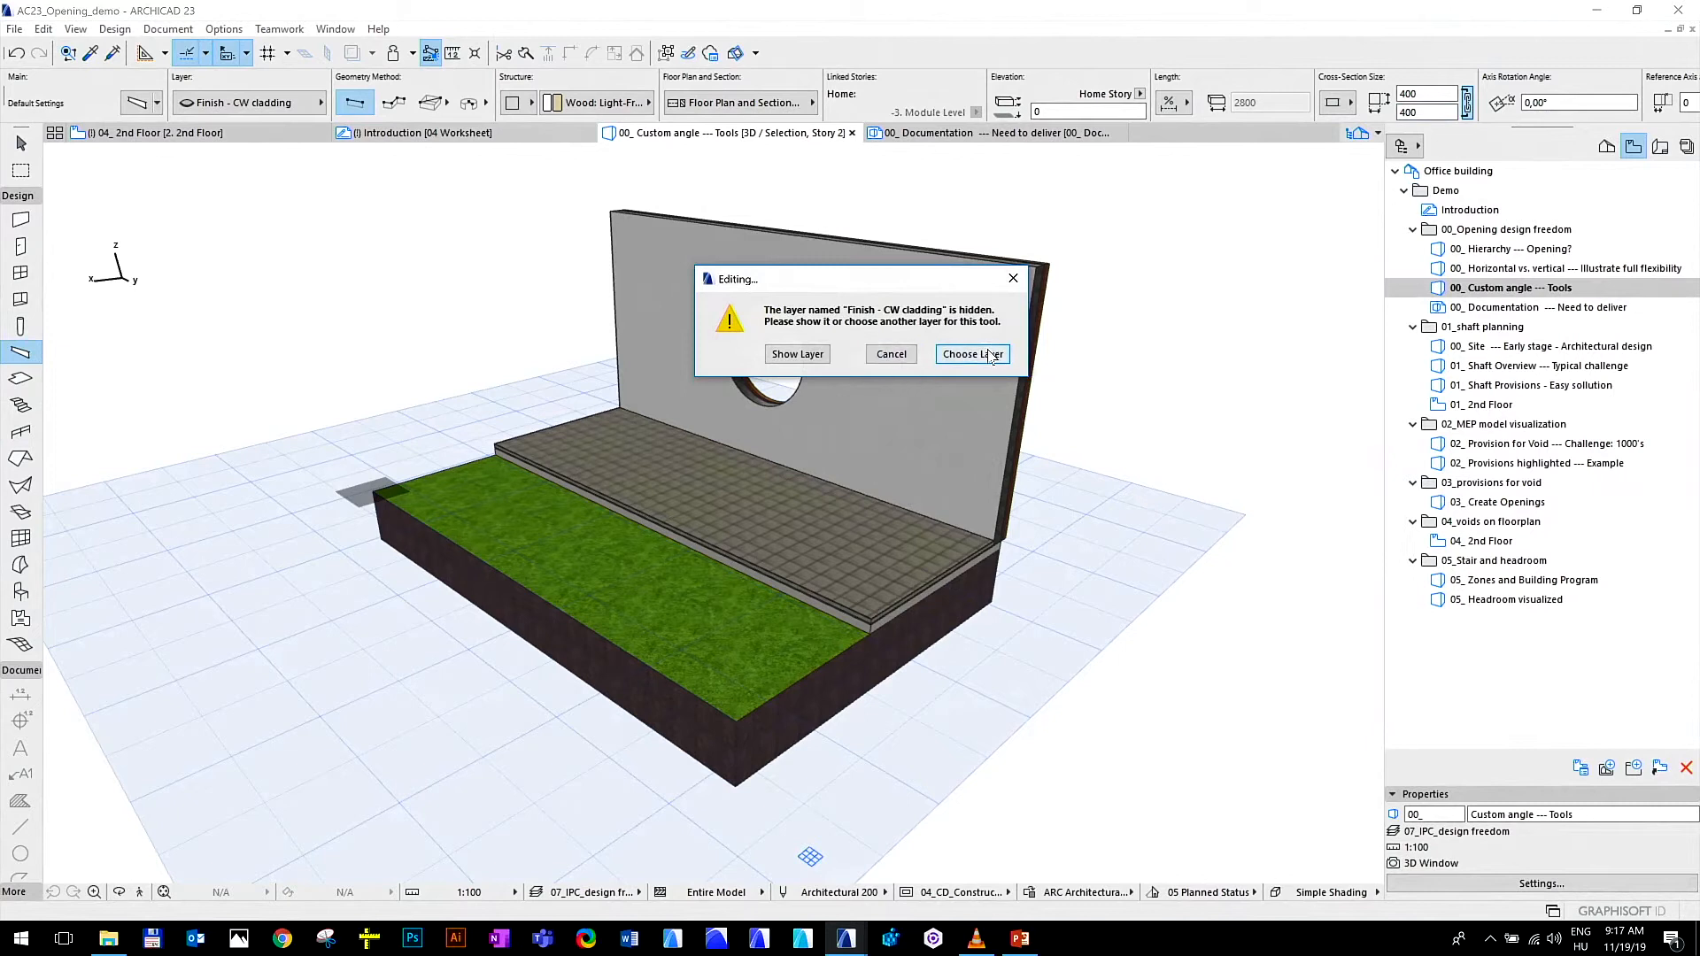
left_click(800, 355)
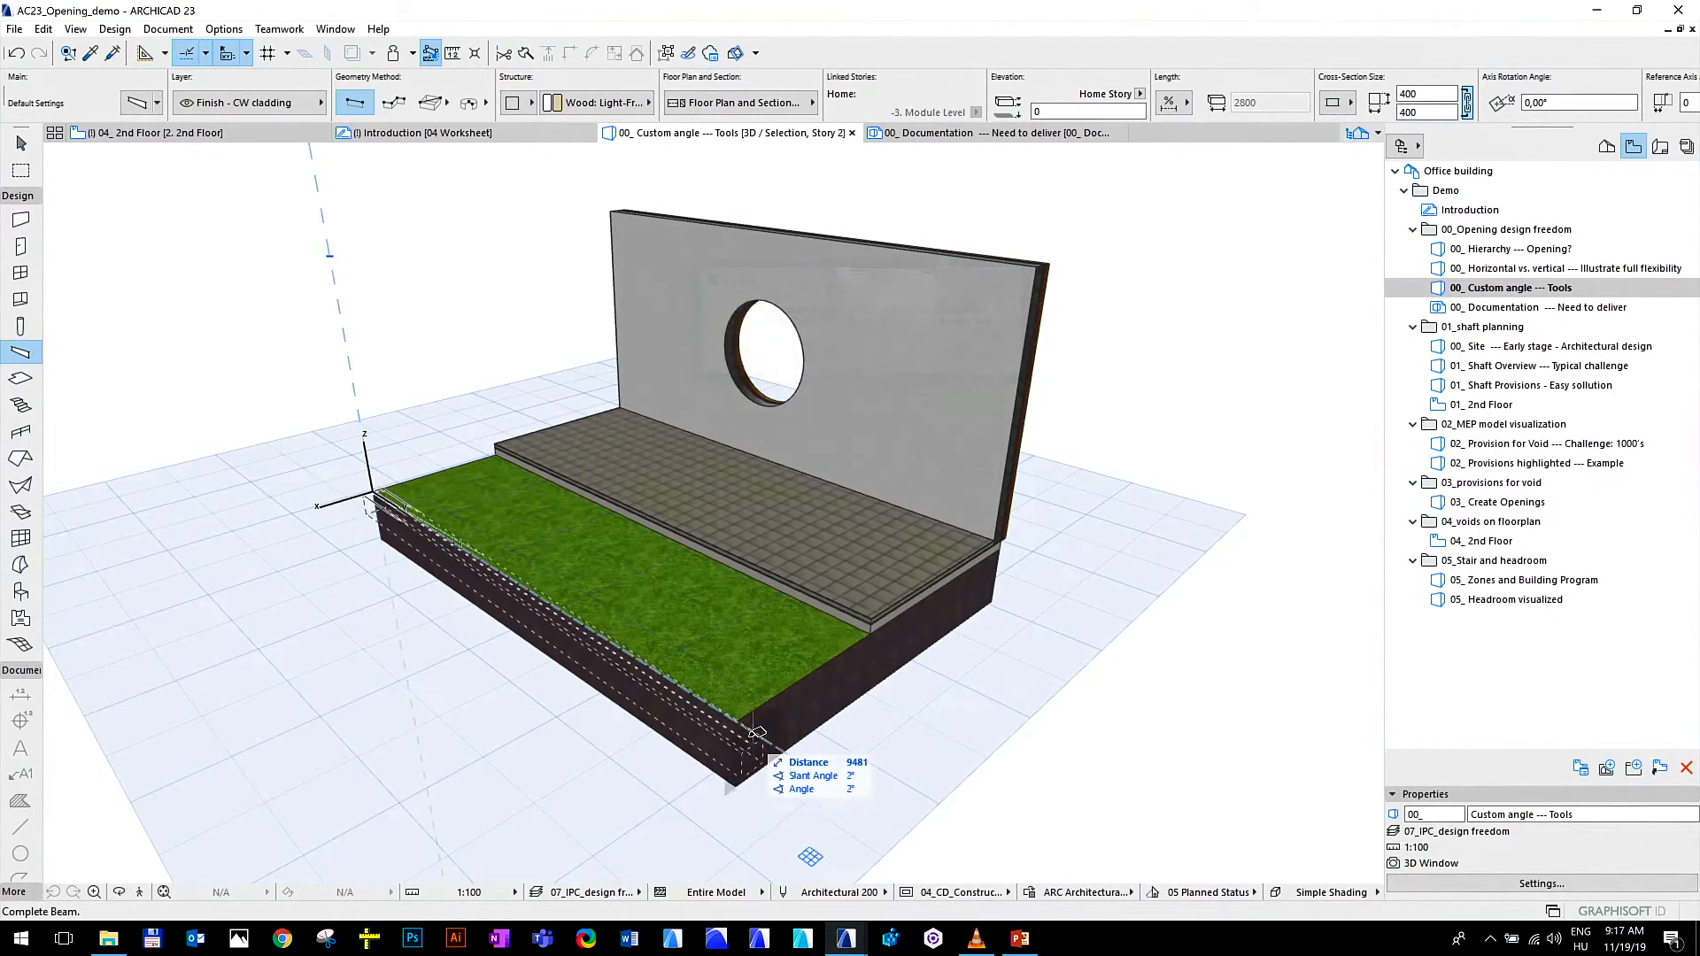
left_click(740, 715)
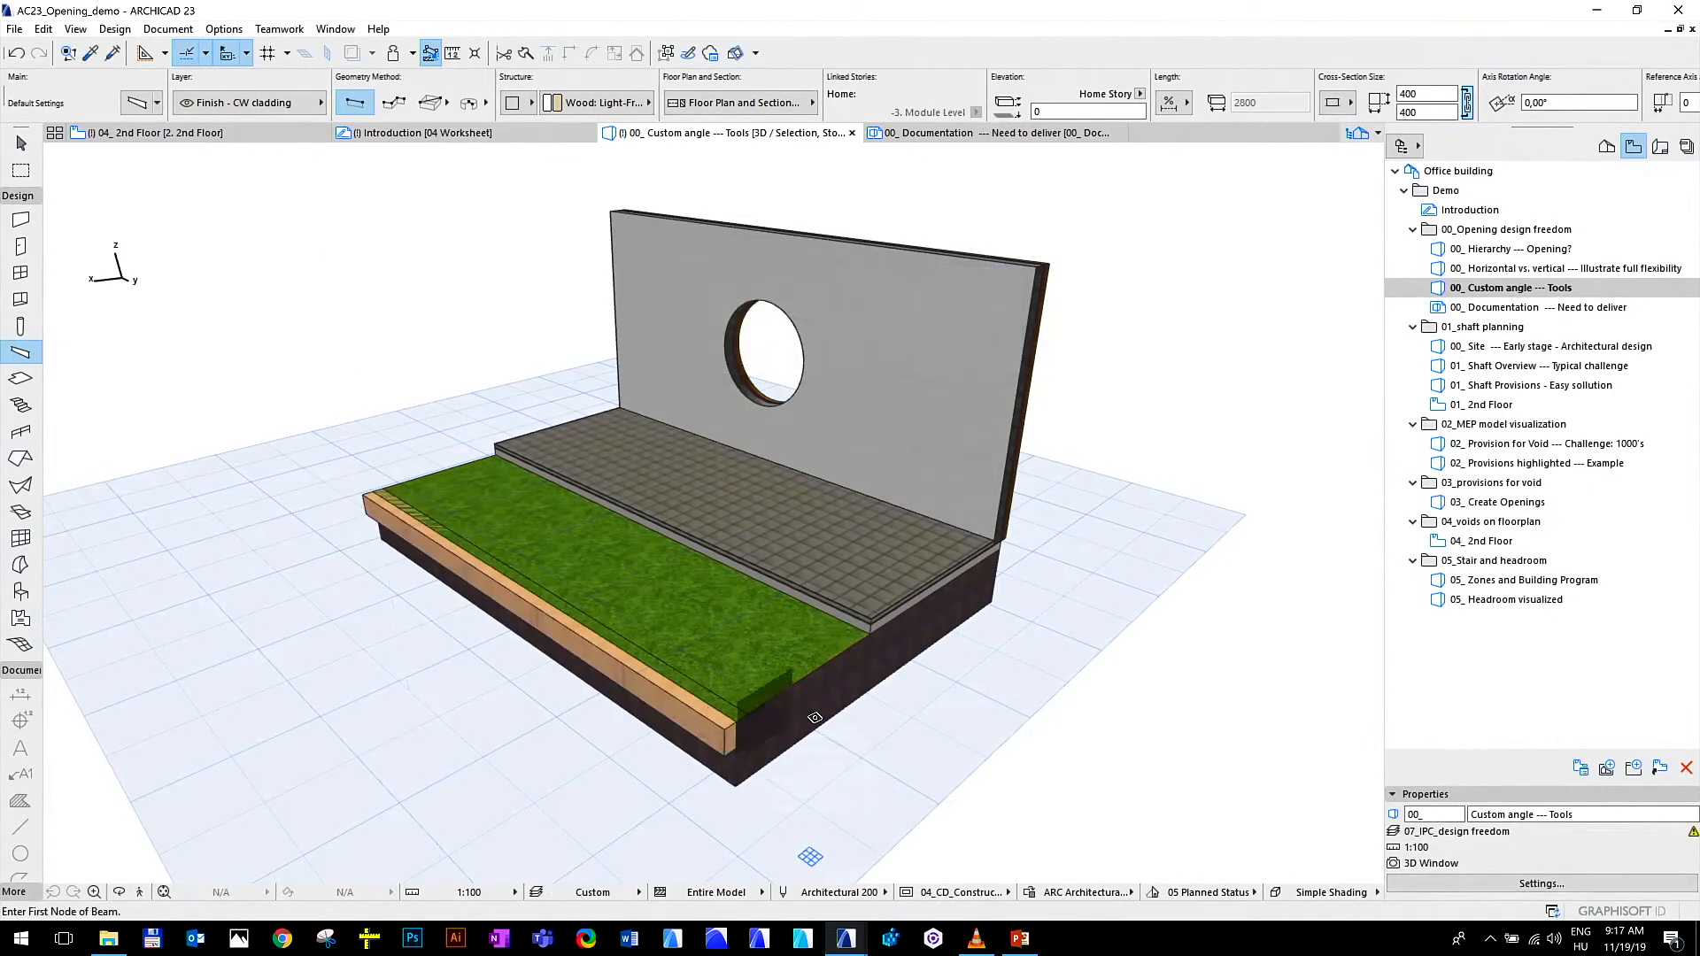
key("Escape")
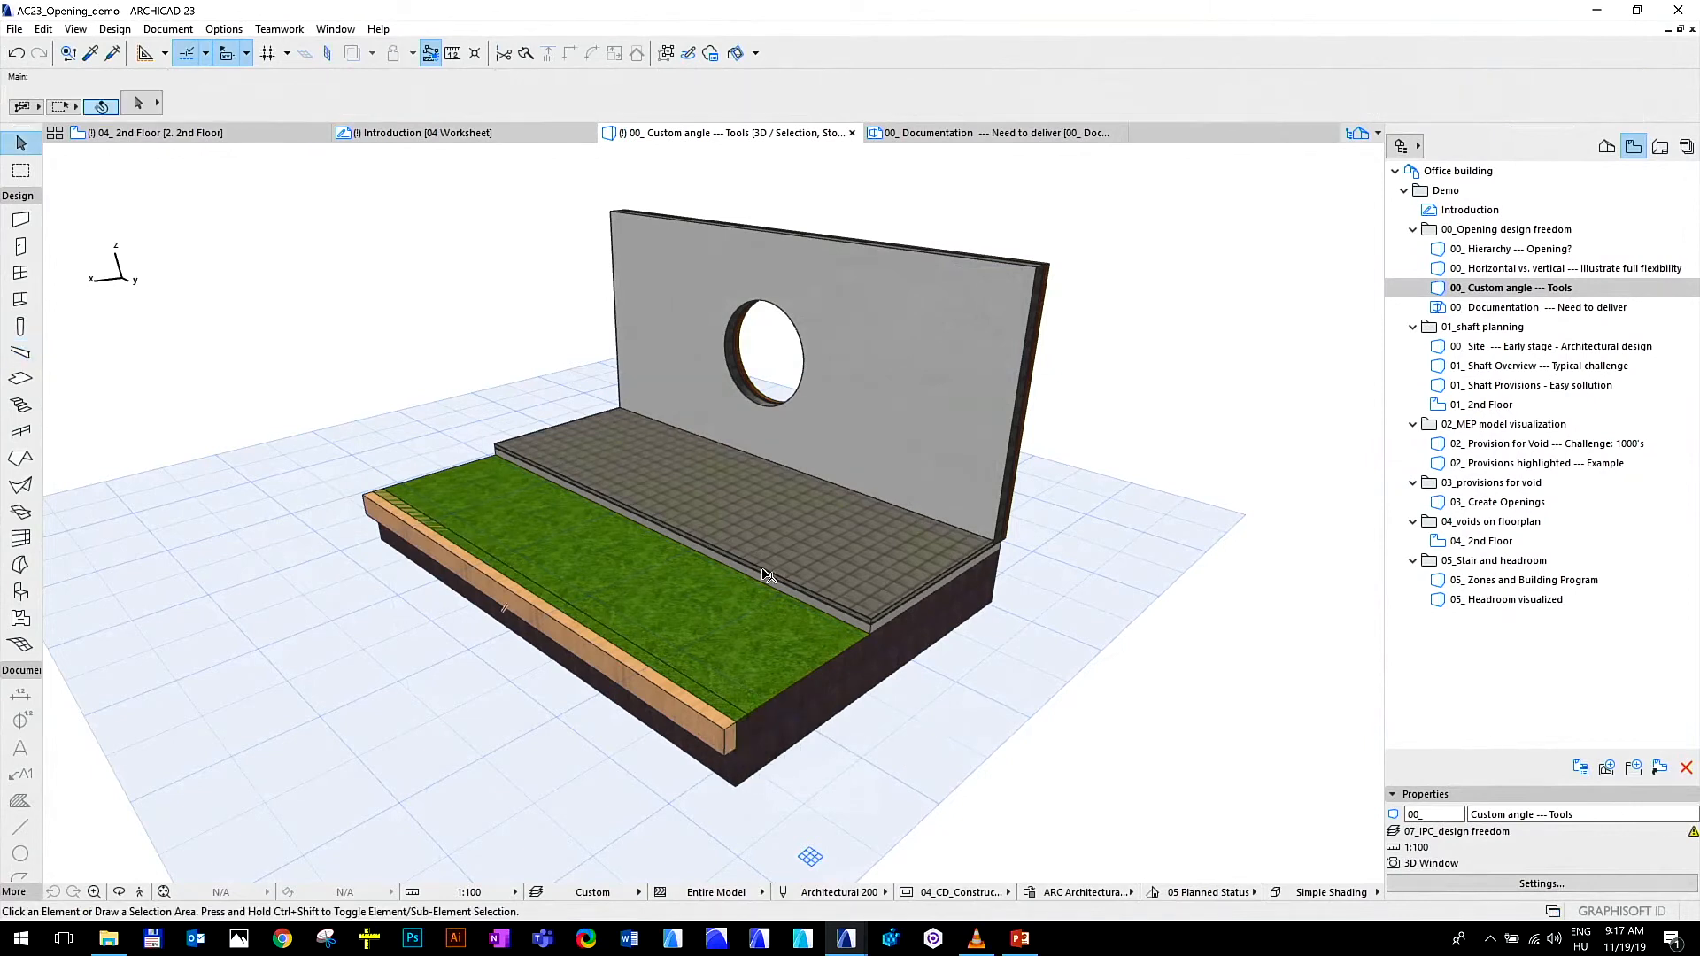
left_click(798, 369)
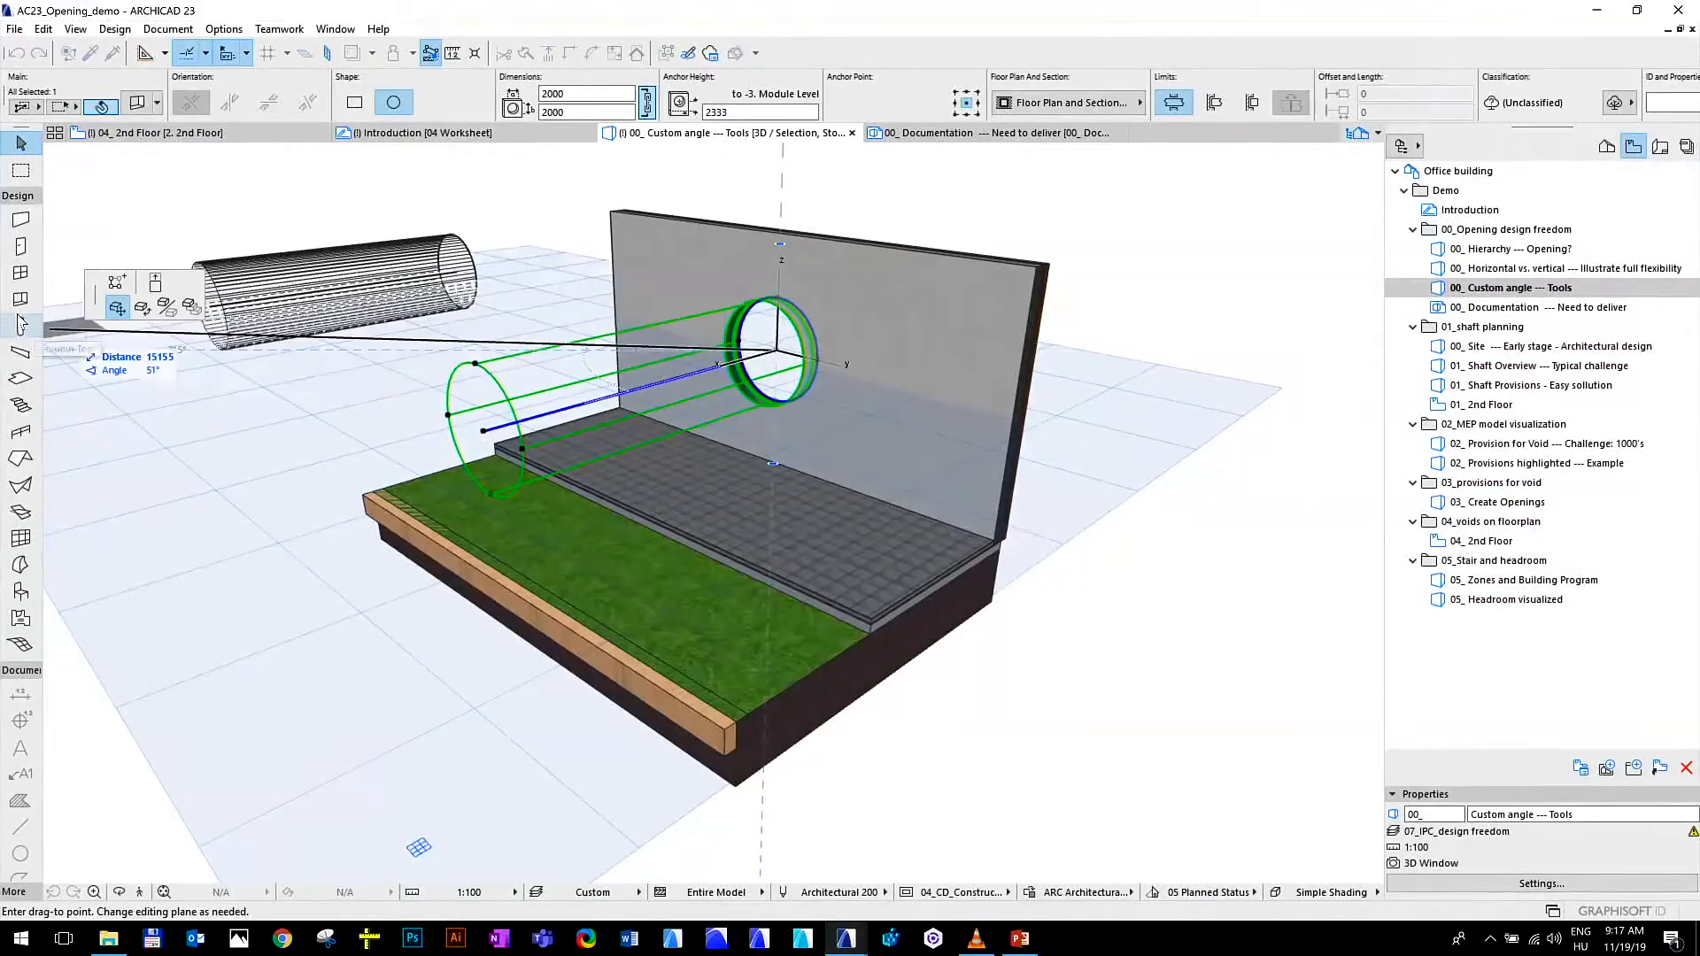
left_click(141, 307)
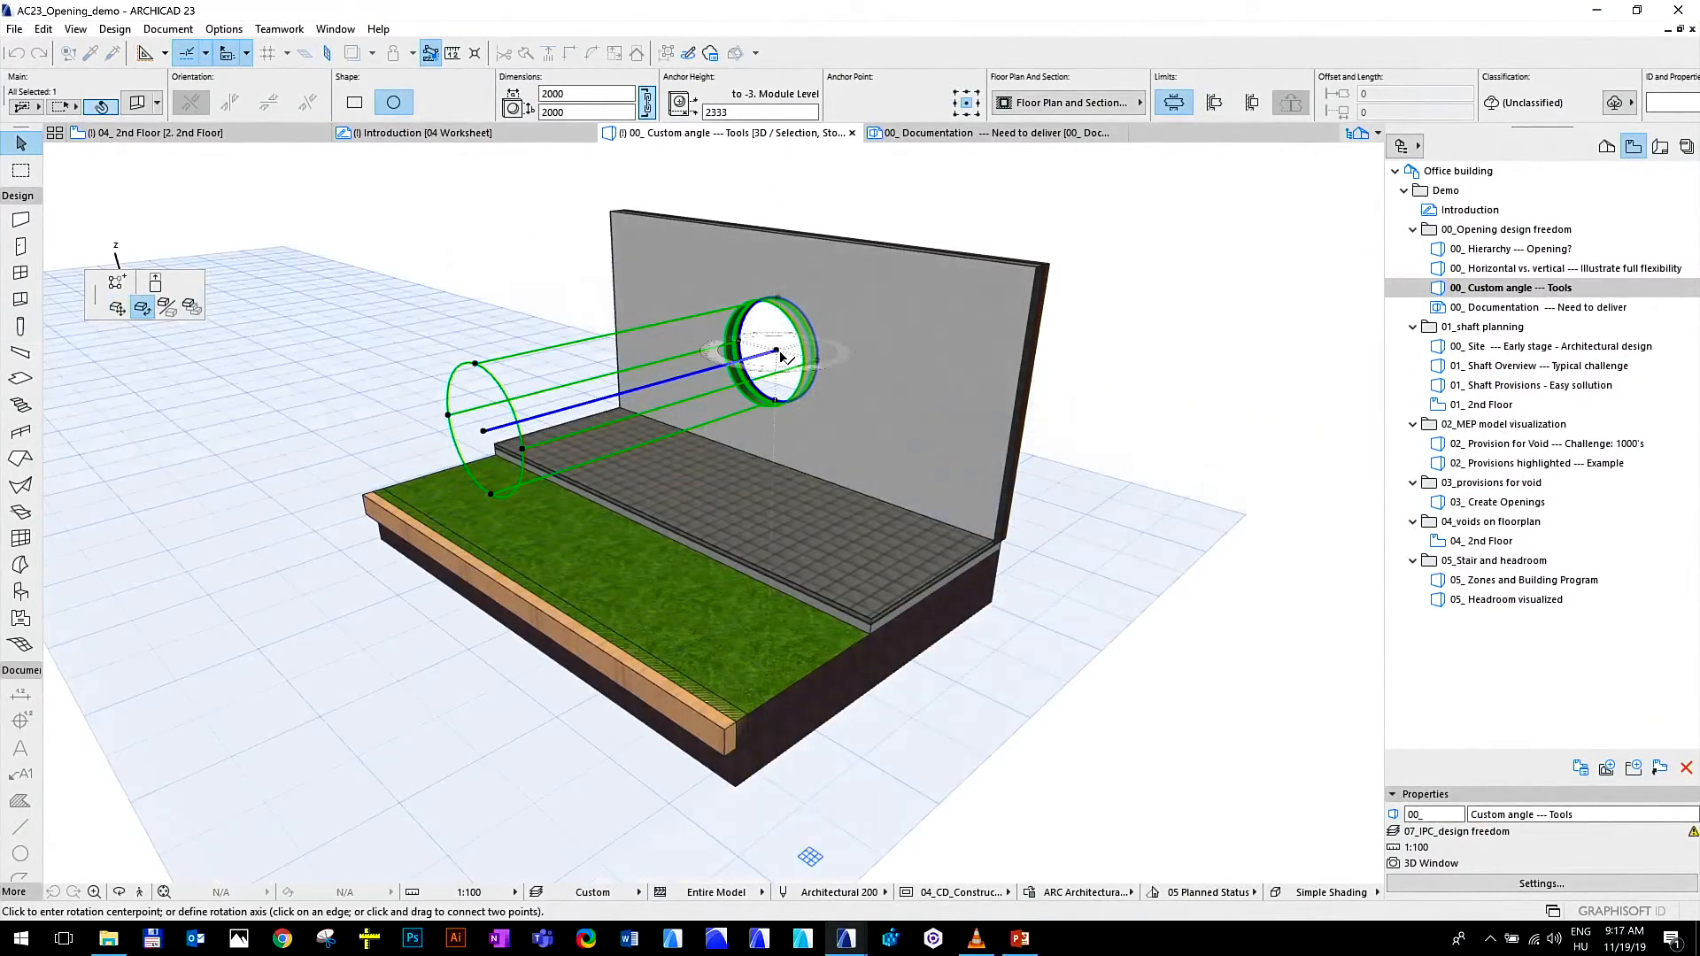
left_click(779, 352)
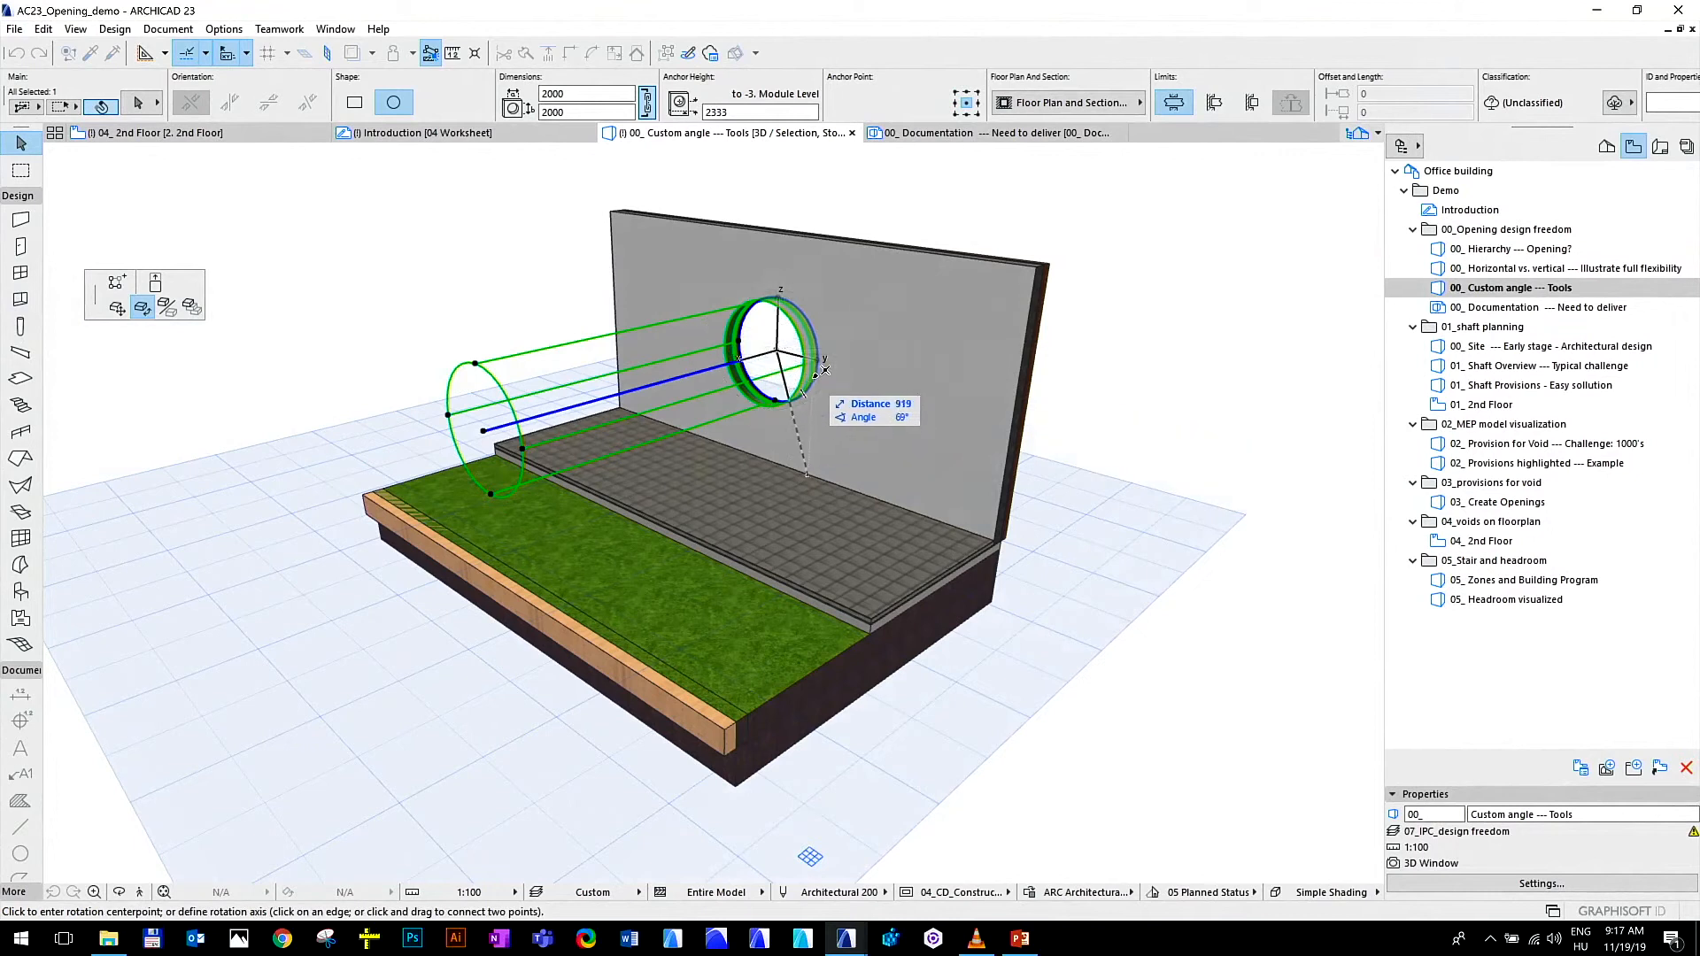
left_click(774, 400)
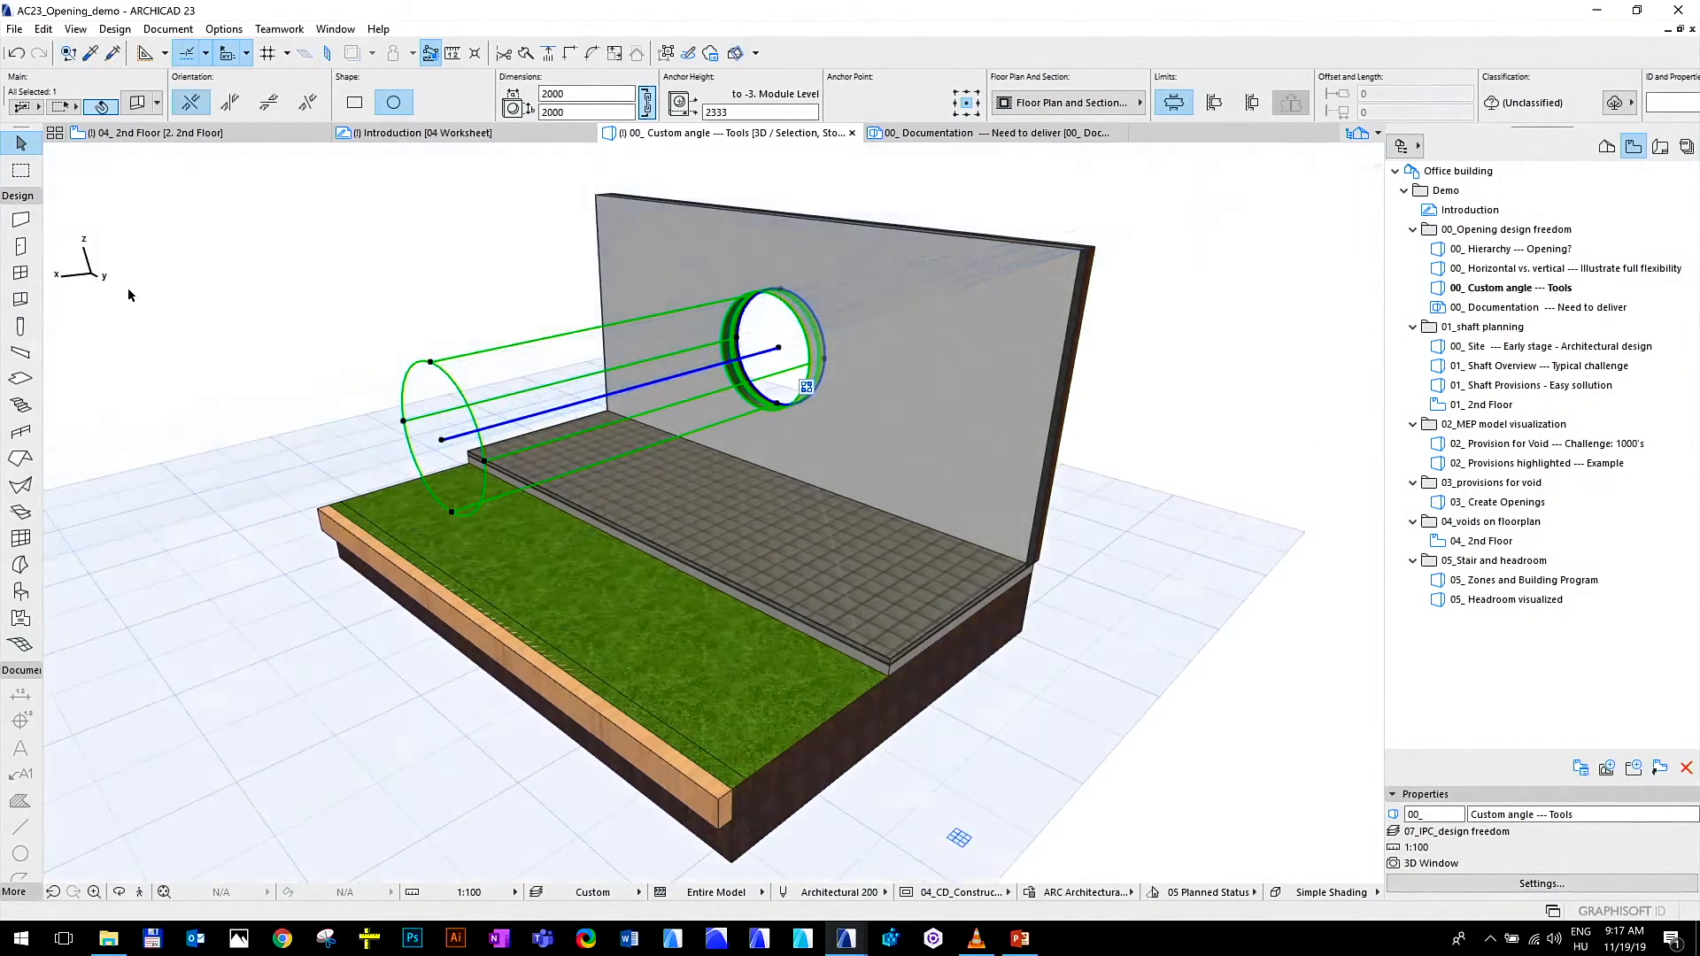
key("ctrl+e")
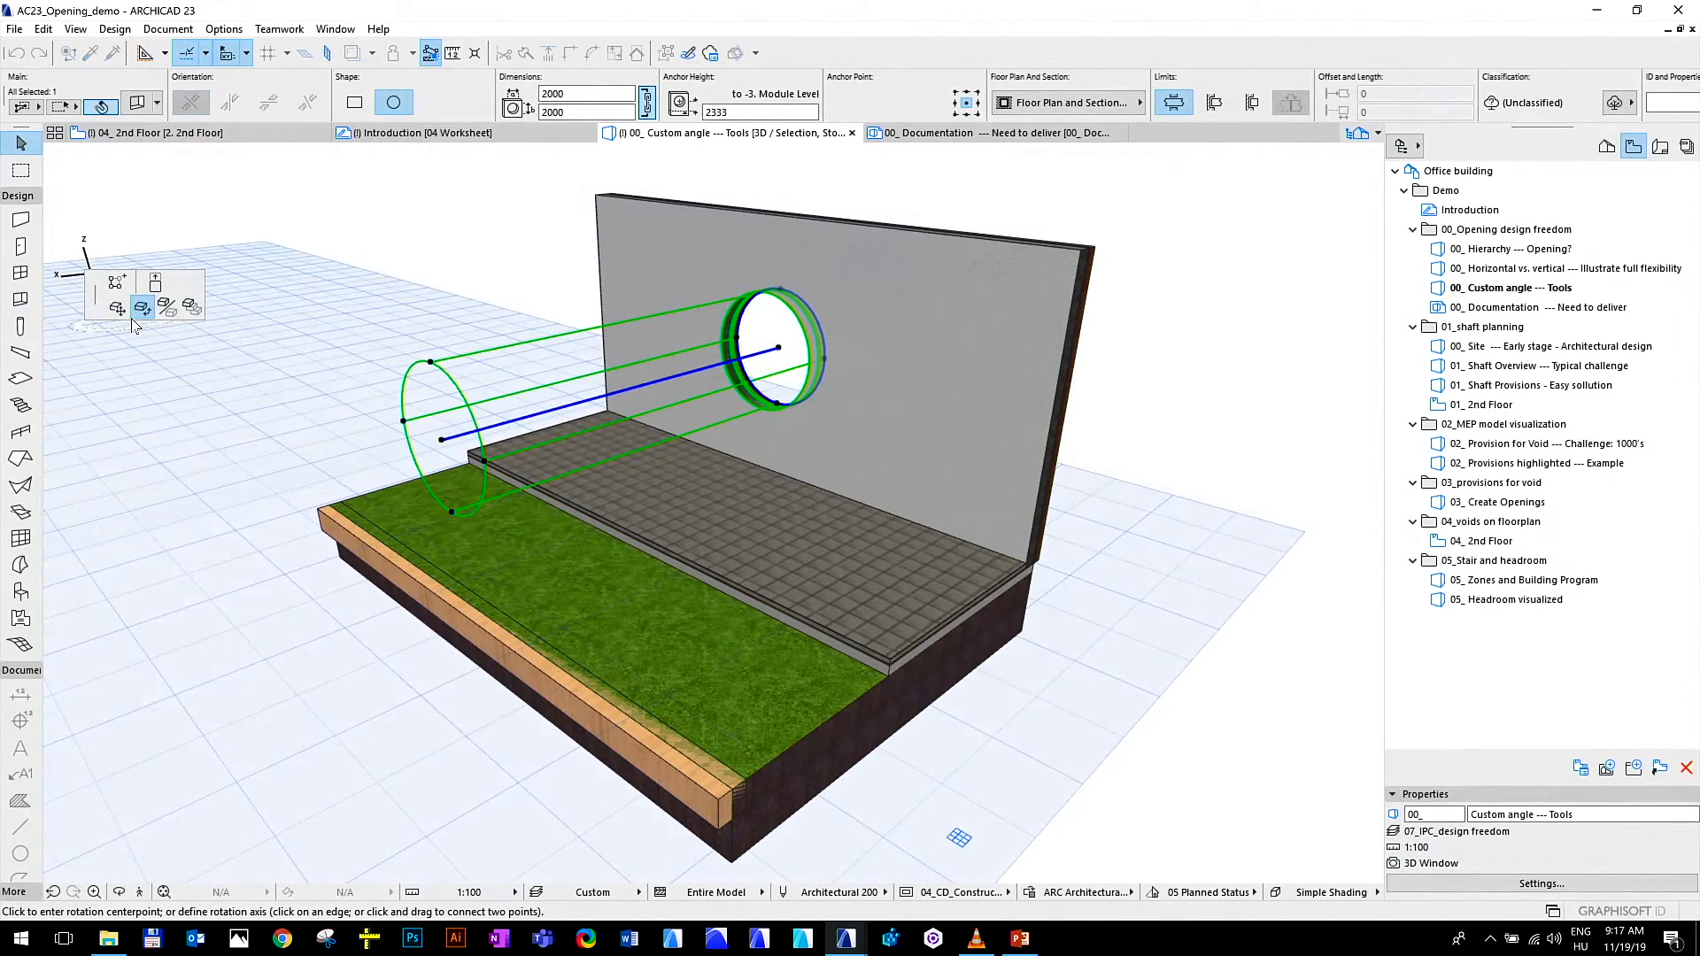
left_click(780, 347)
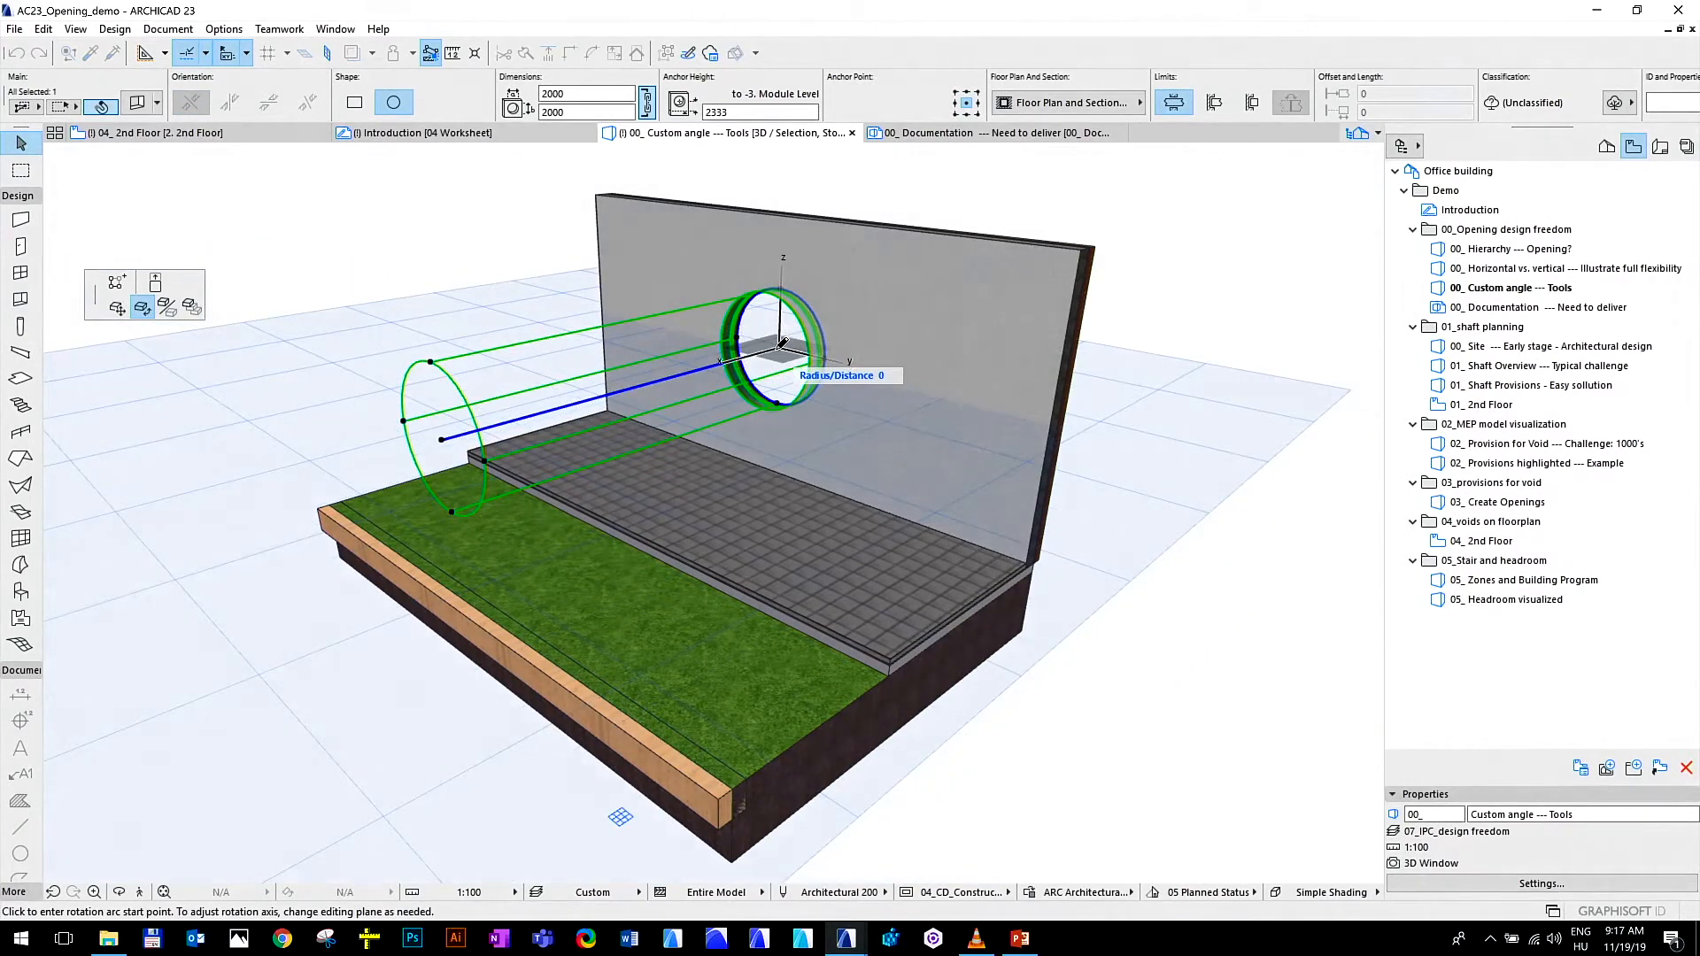
key("Escape")
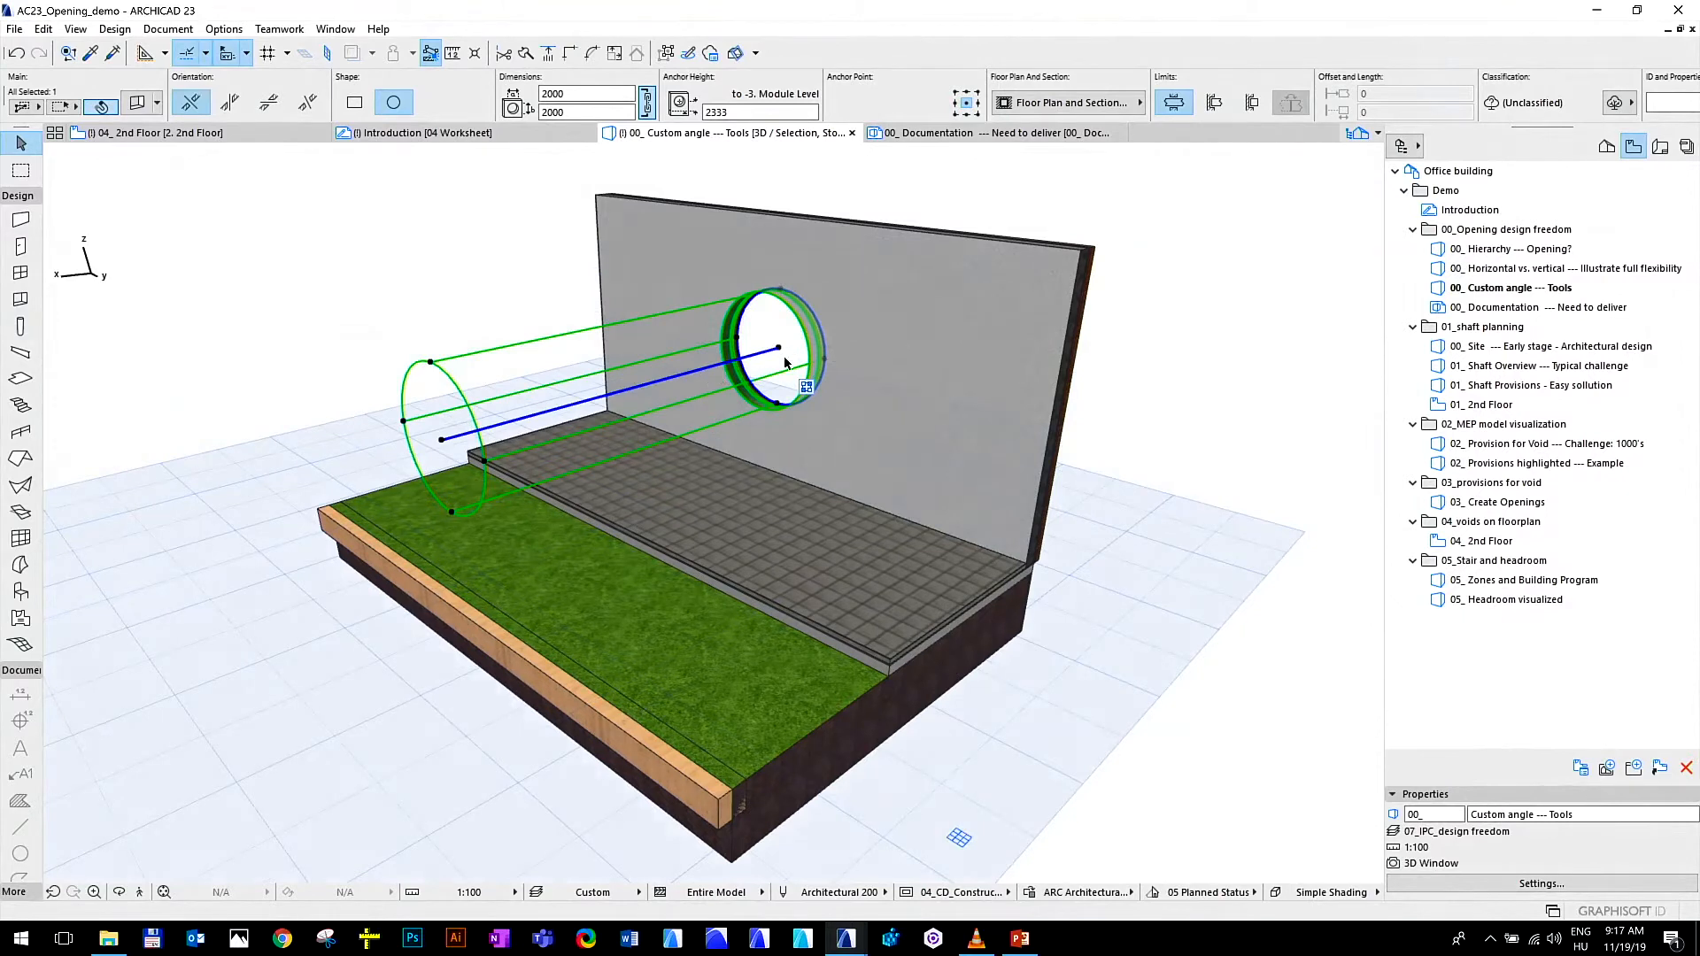
Rotate the selected round opening downward in a vertical plane by about 43° around its centre in the wall, through the slab and mesh
left_click(780, 351)
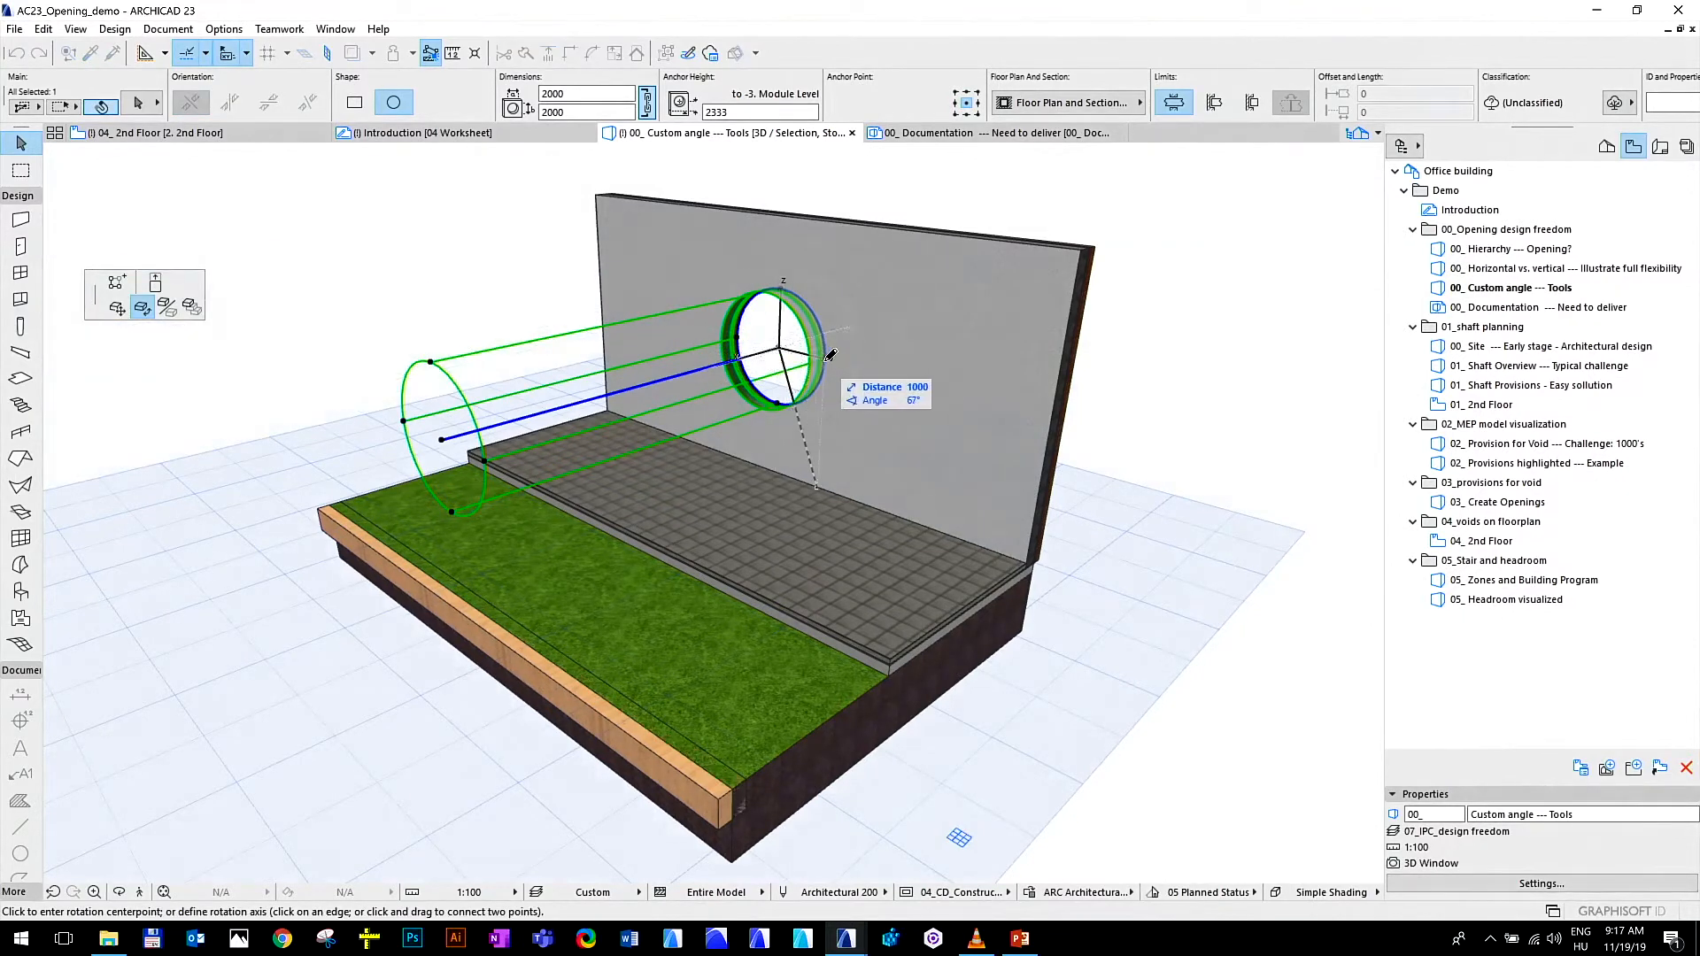
left_click(833, 356)
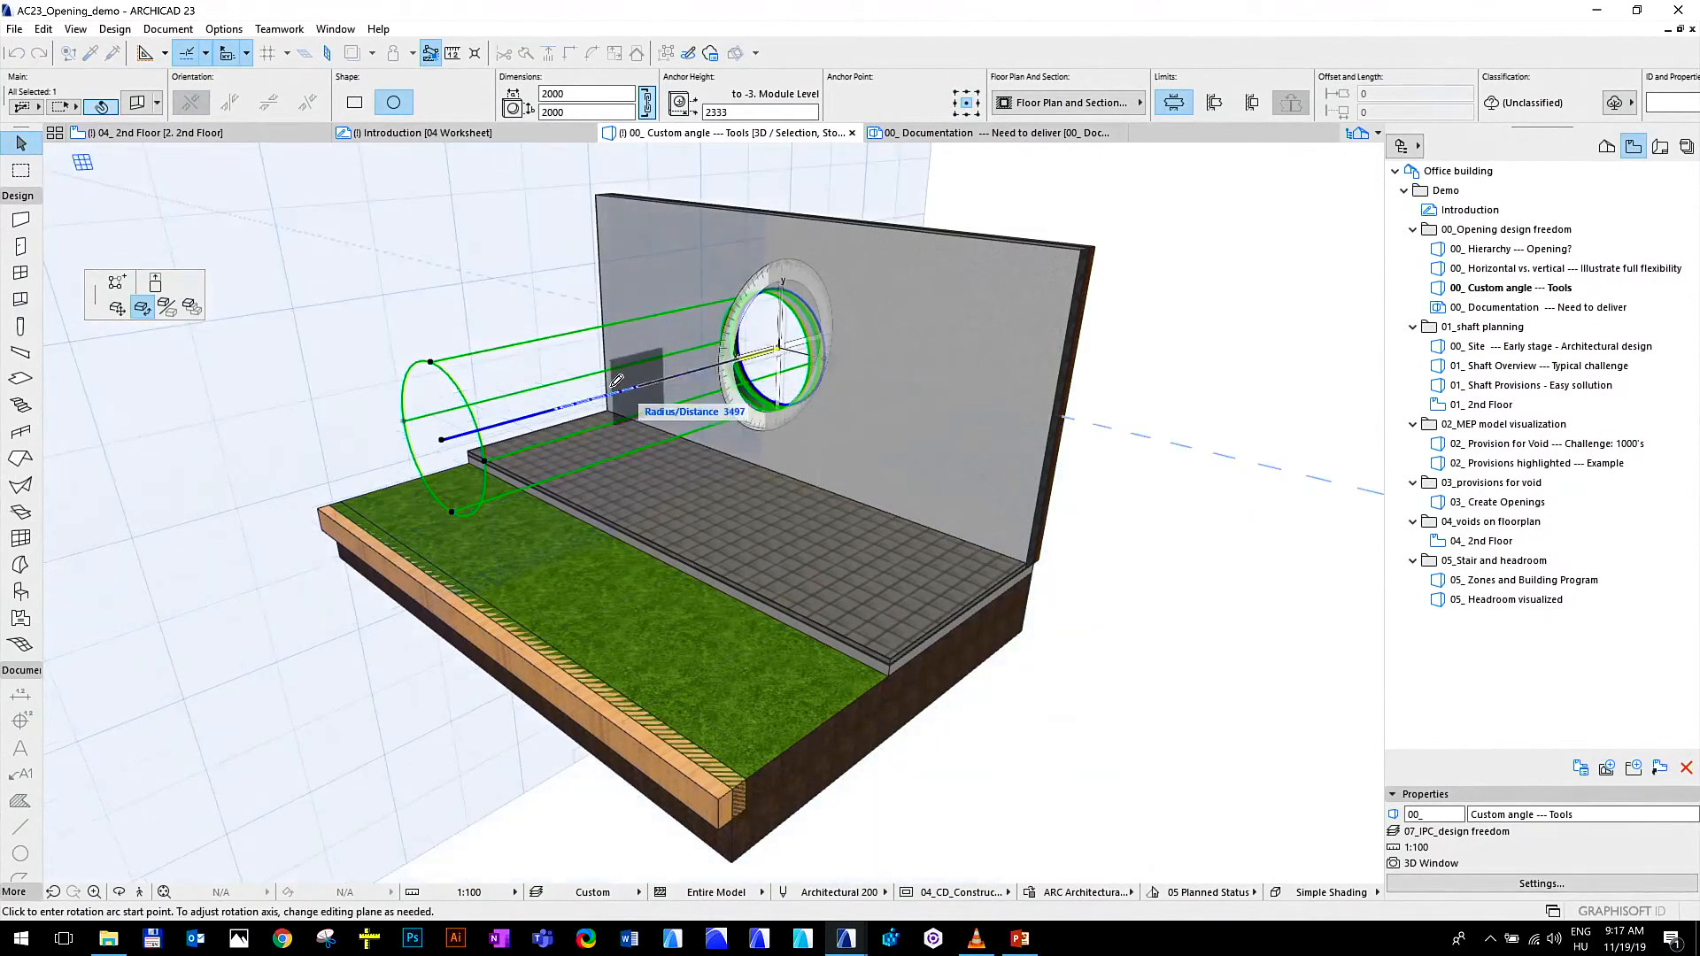
left_click(442, 438)
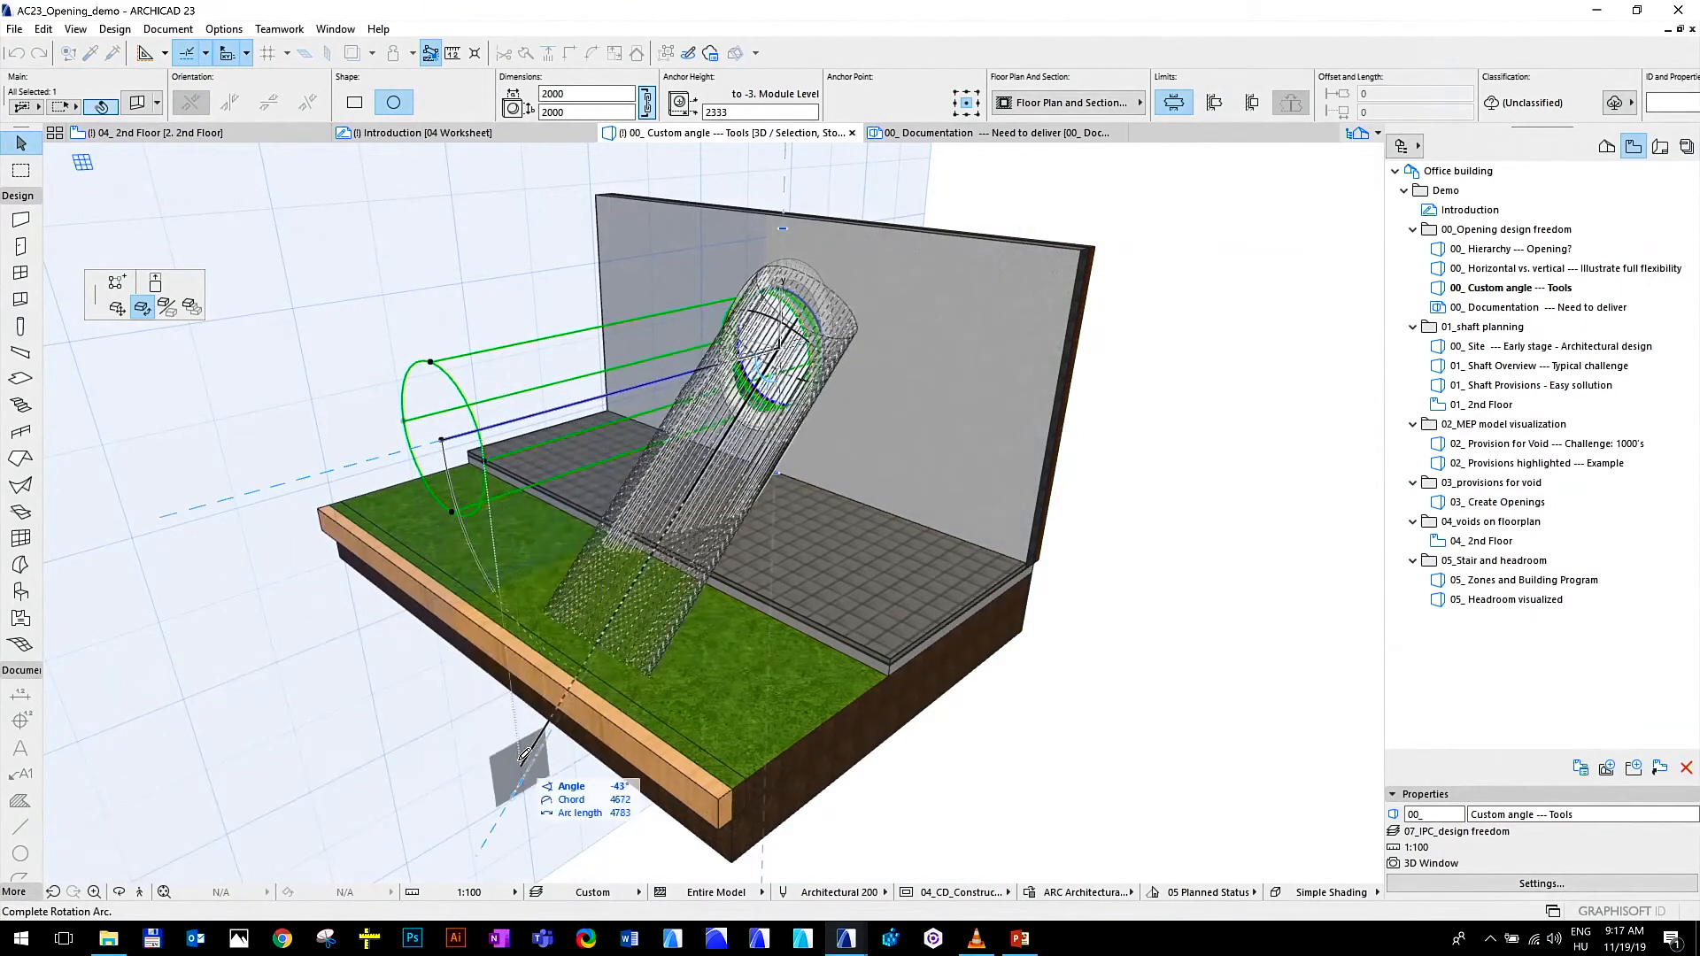
left_click(501, 728)
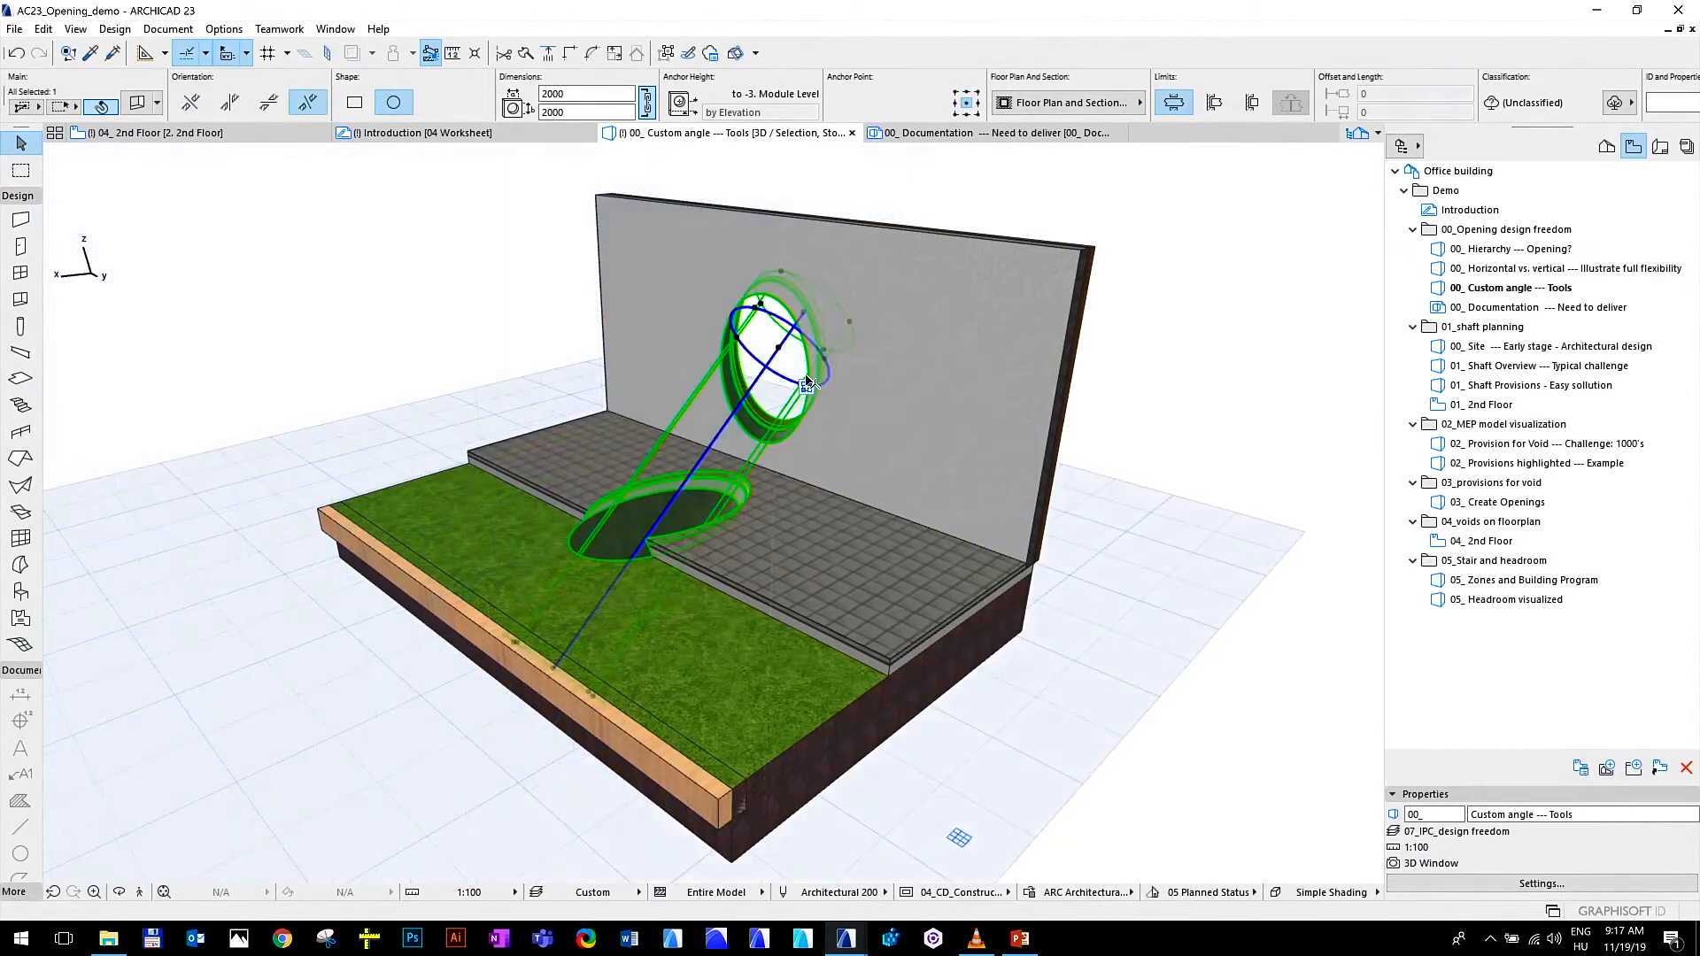
left_click(583, 715)
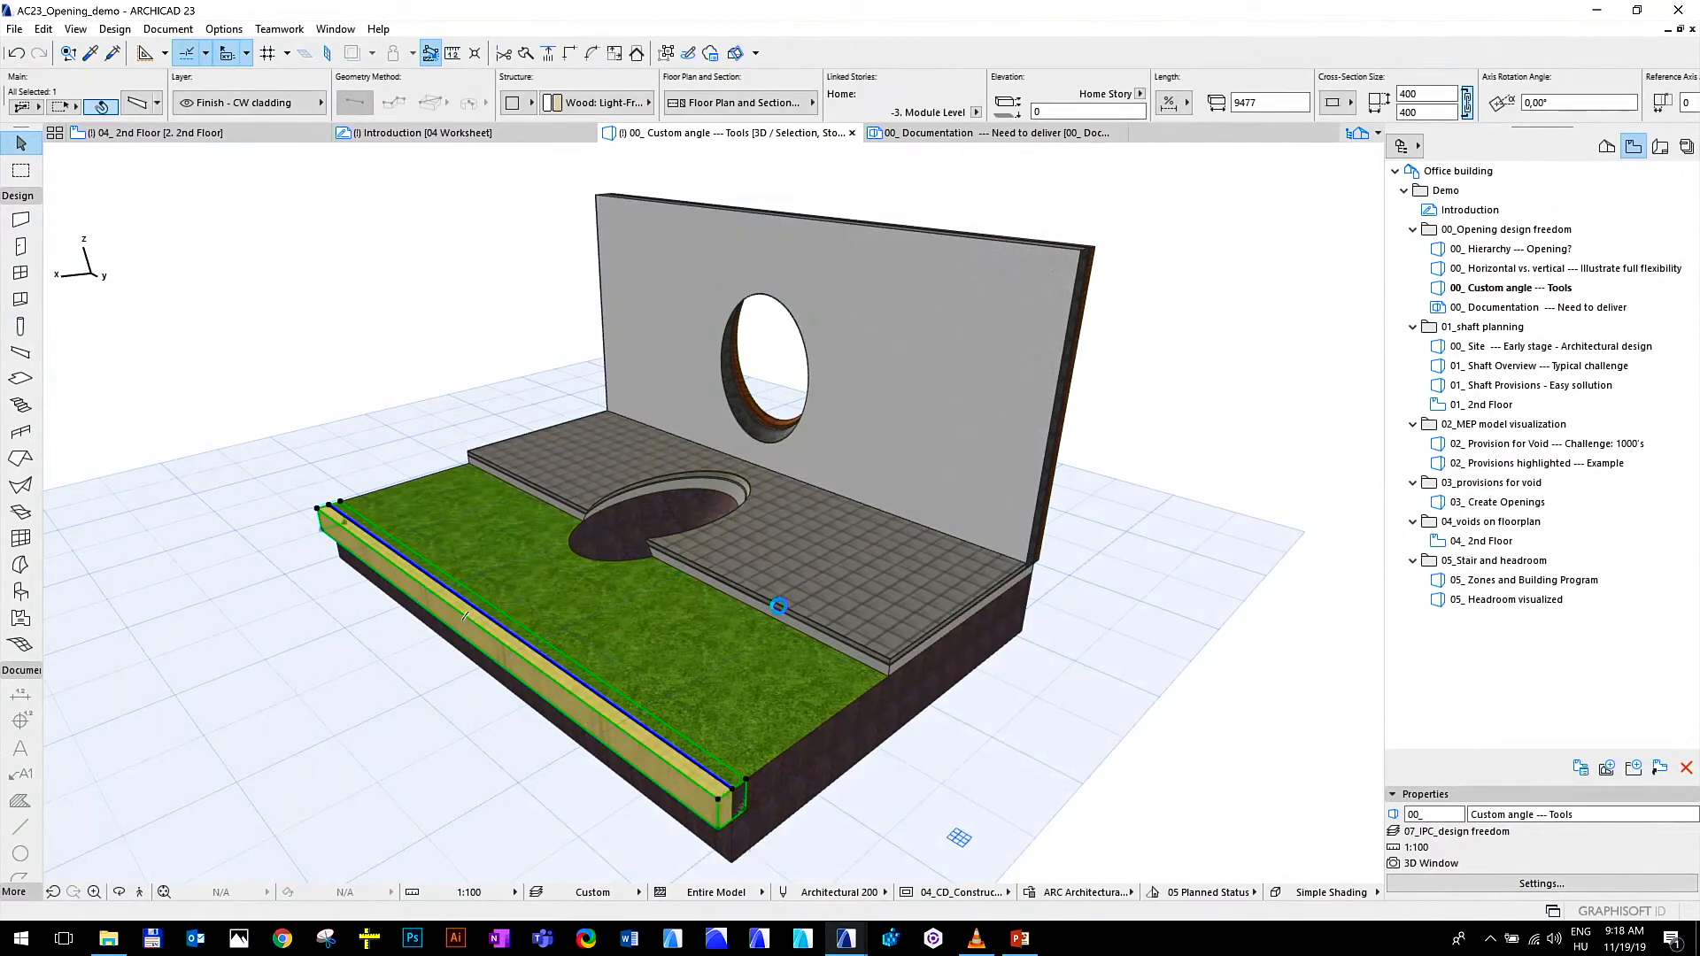
left_click(732, 788)
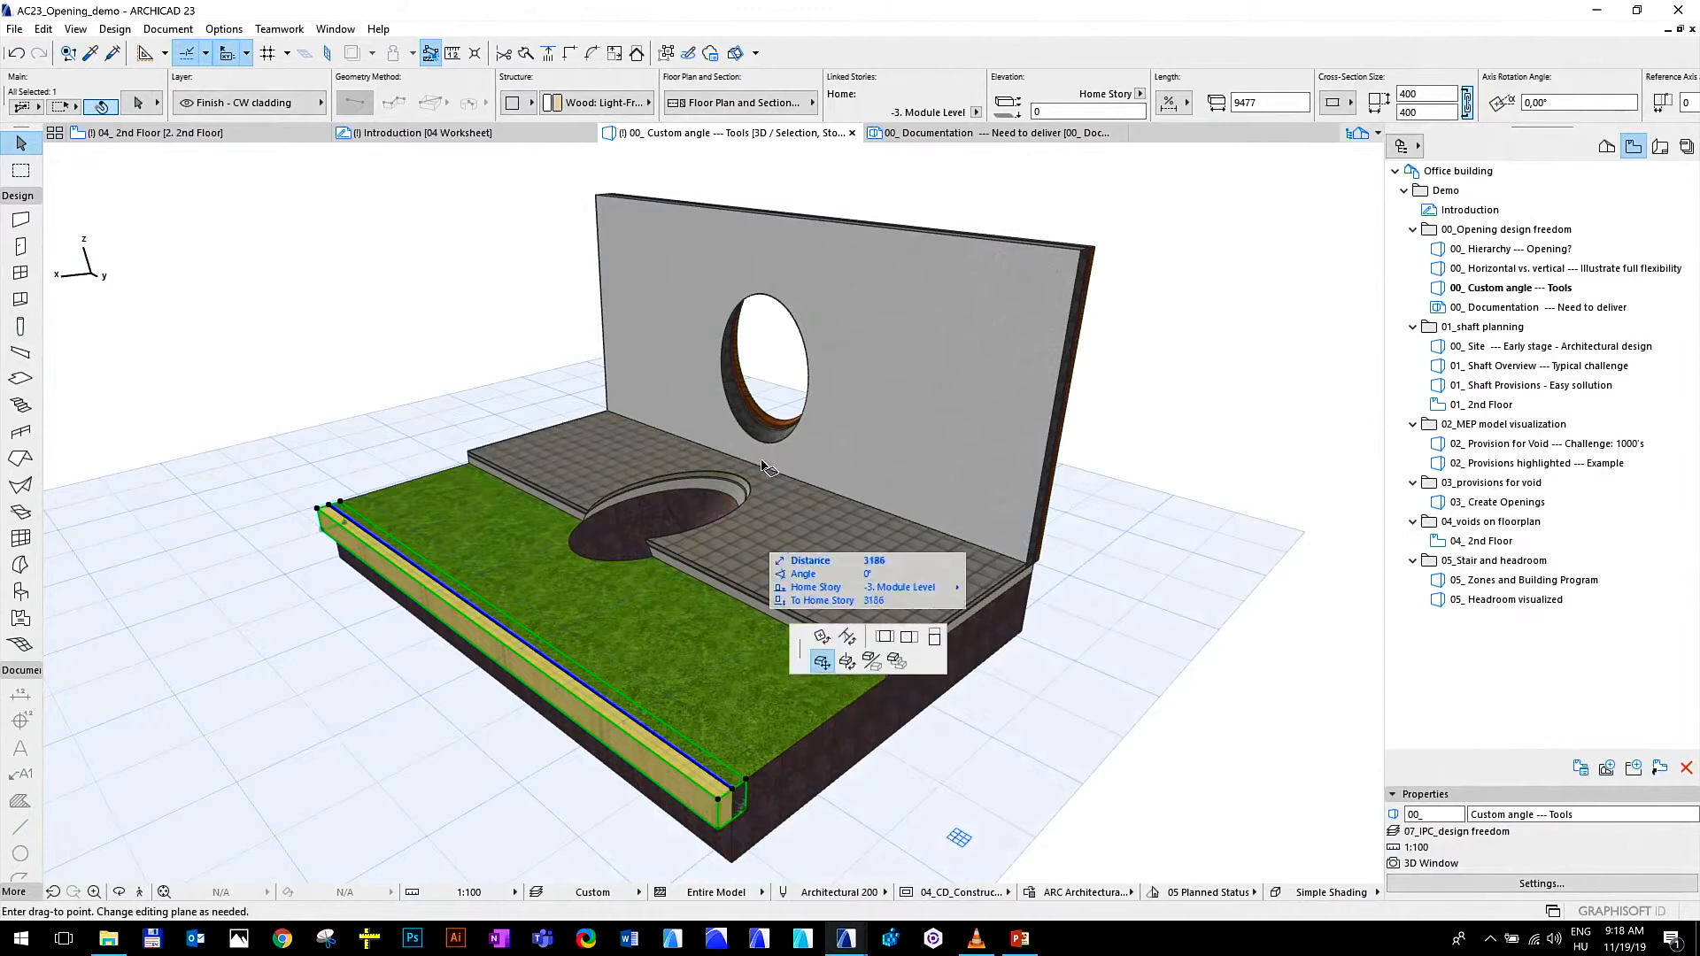
key("Escape")
middle_click_drag(769, 807, 779, 550, "shift")
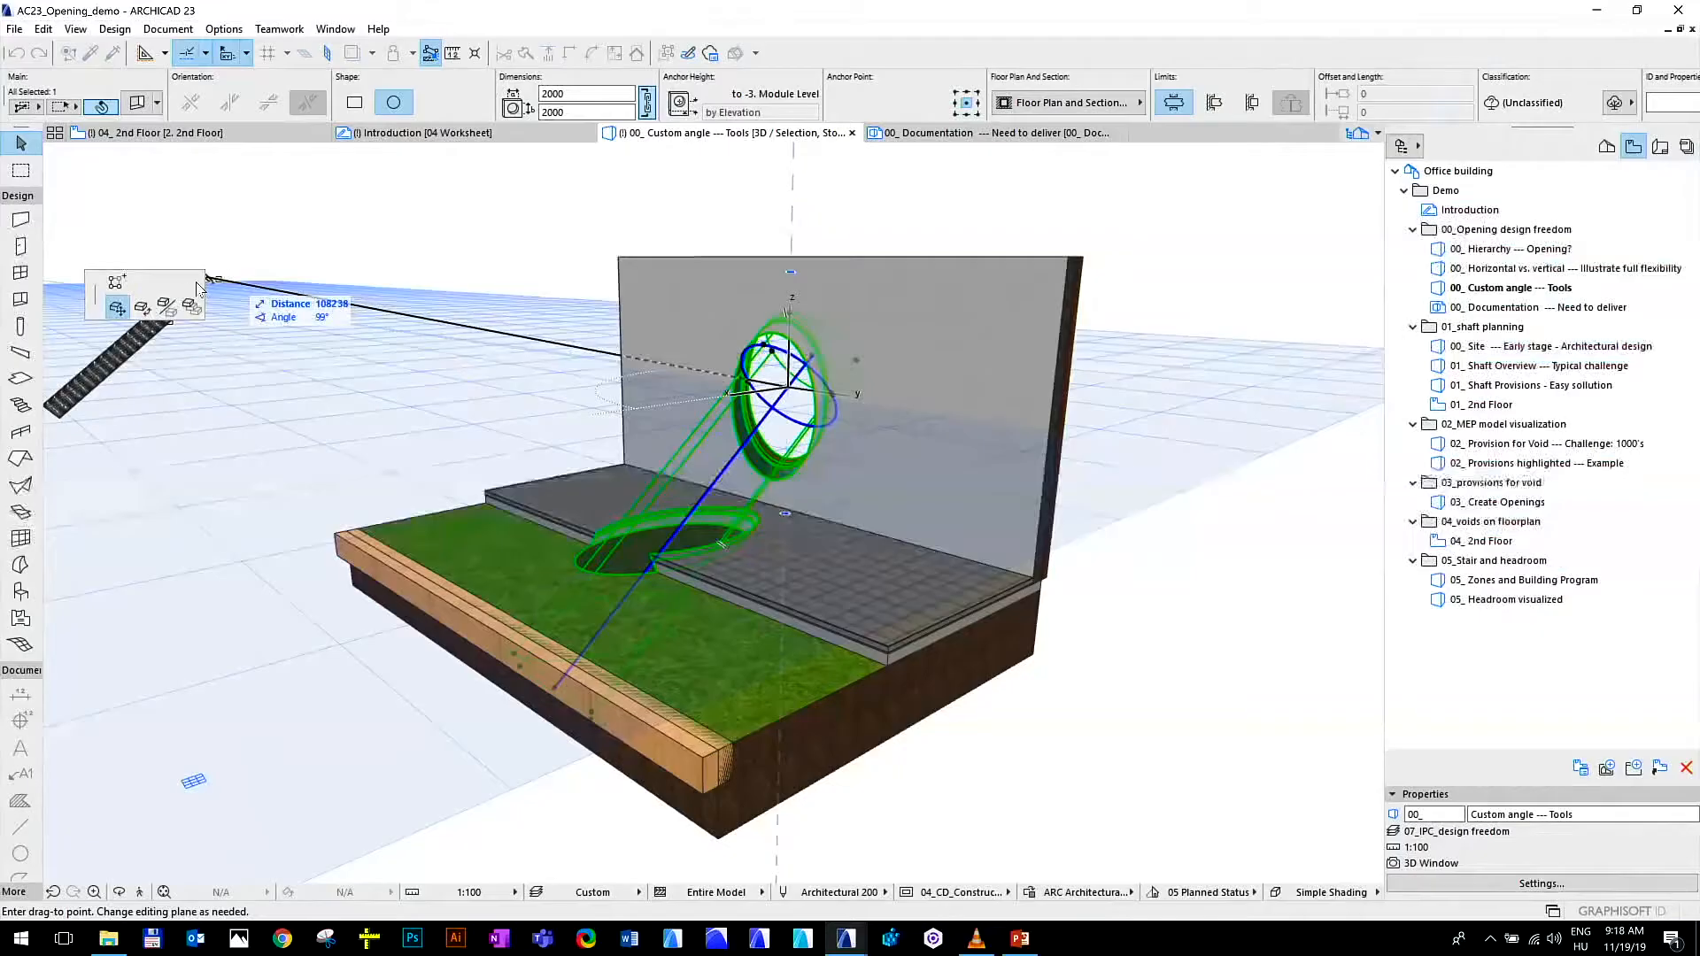
left_click(142, 306)
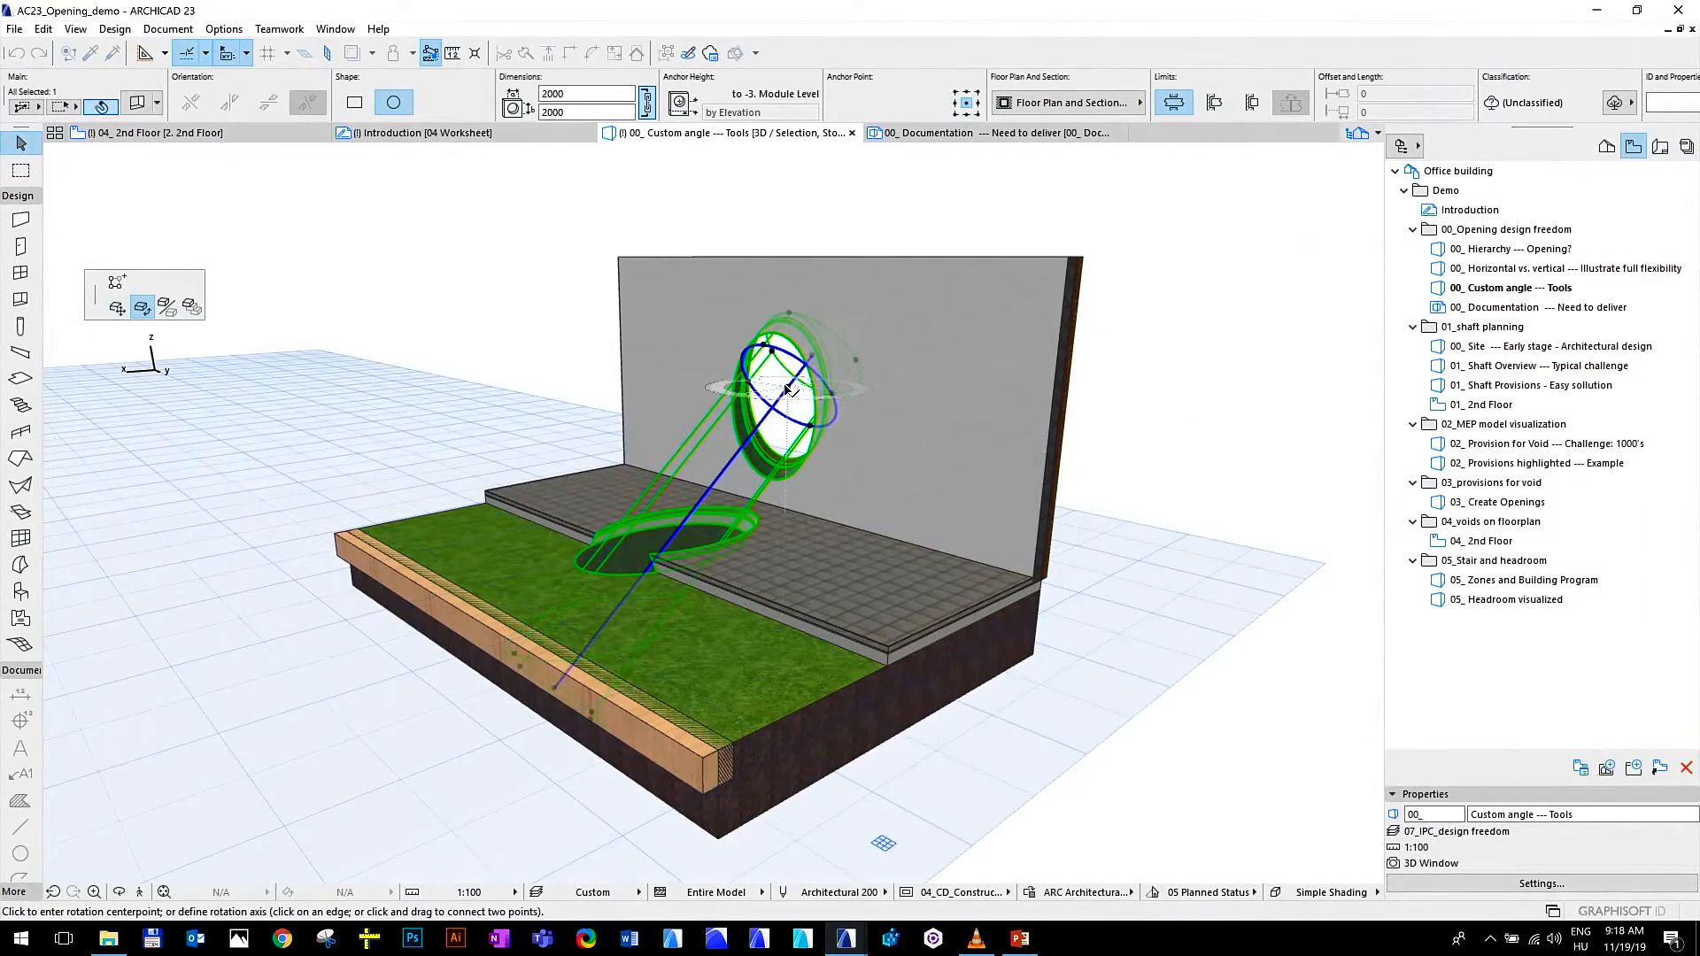
left_click_drag(787, 387, 755, 414)
key("Escape")
key("Escape")
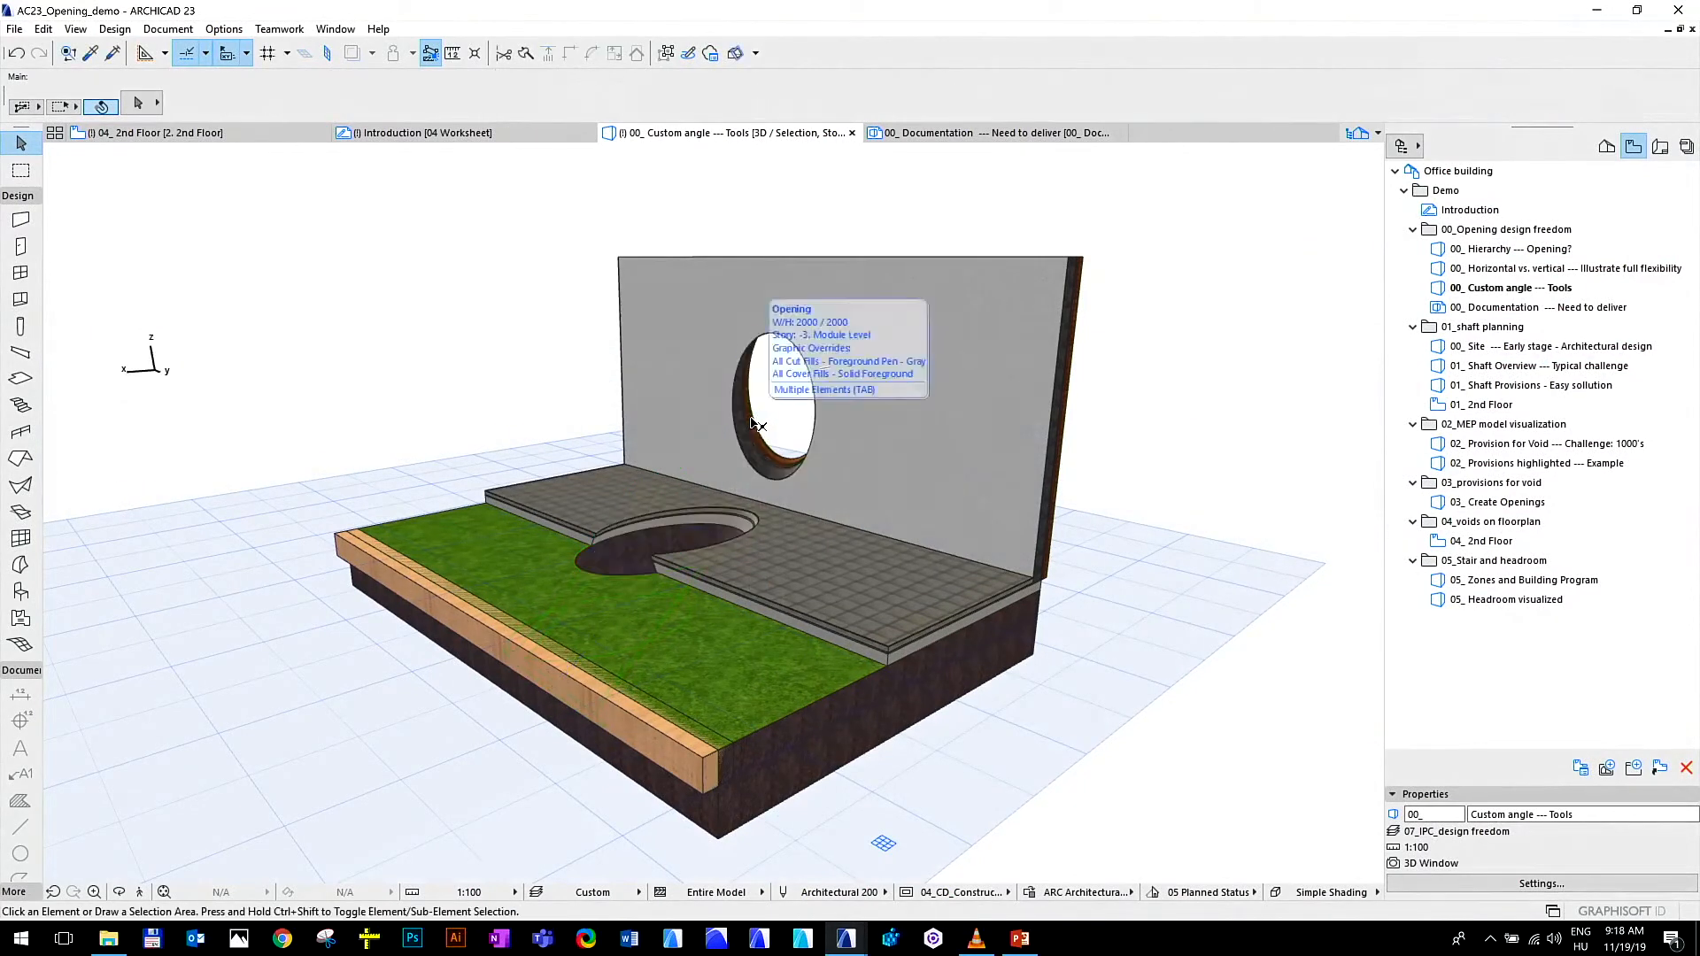
Examine the slanted round opening through the wall, slab and mesh from above, and select the 00_ Custom angle --- Tools view in the view list
mouse_move(577, 662)
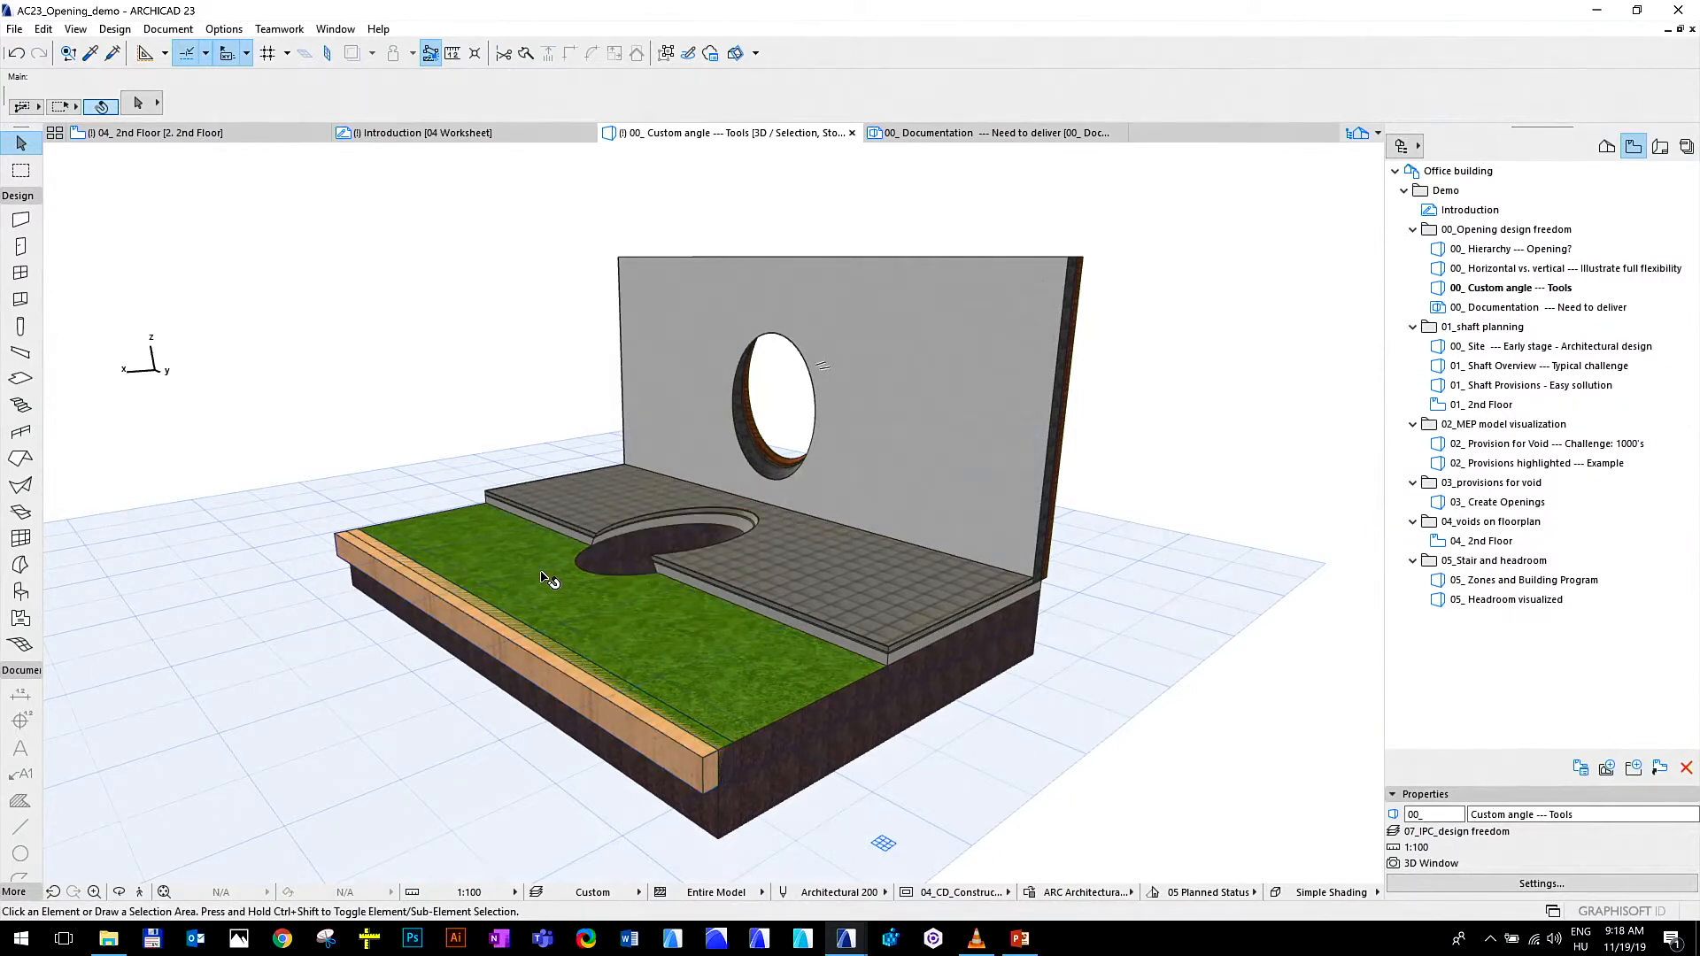
left_click_drag(632, 642, 726, 535)
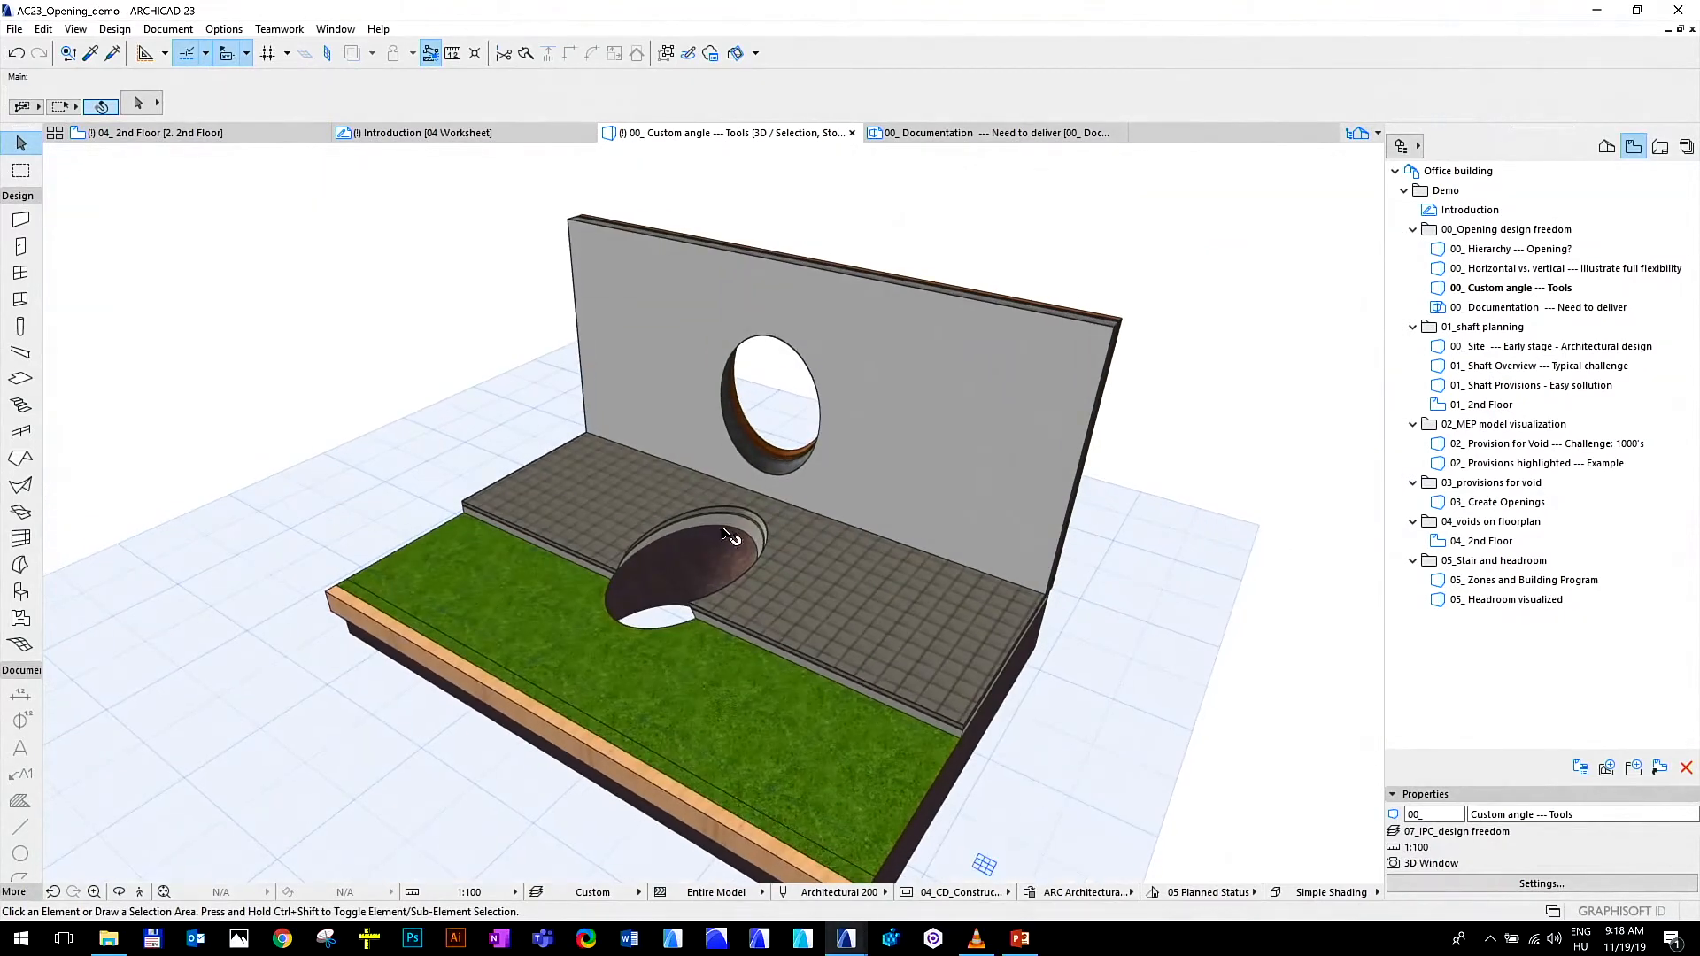
left_click(747, 486)
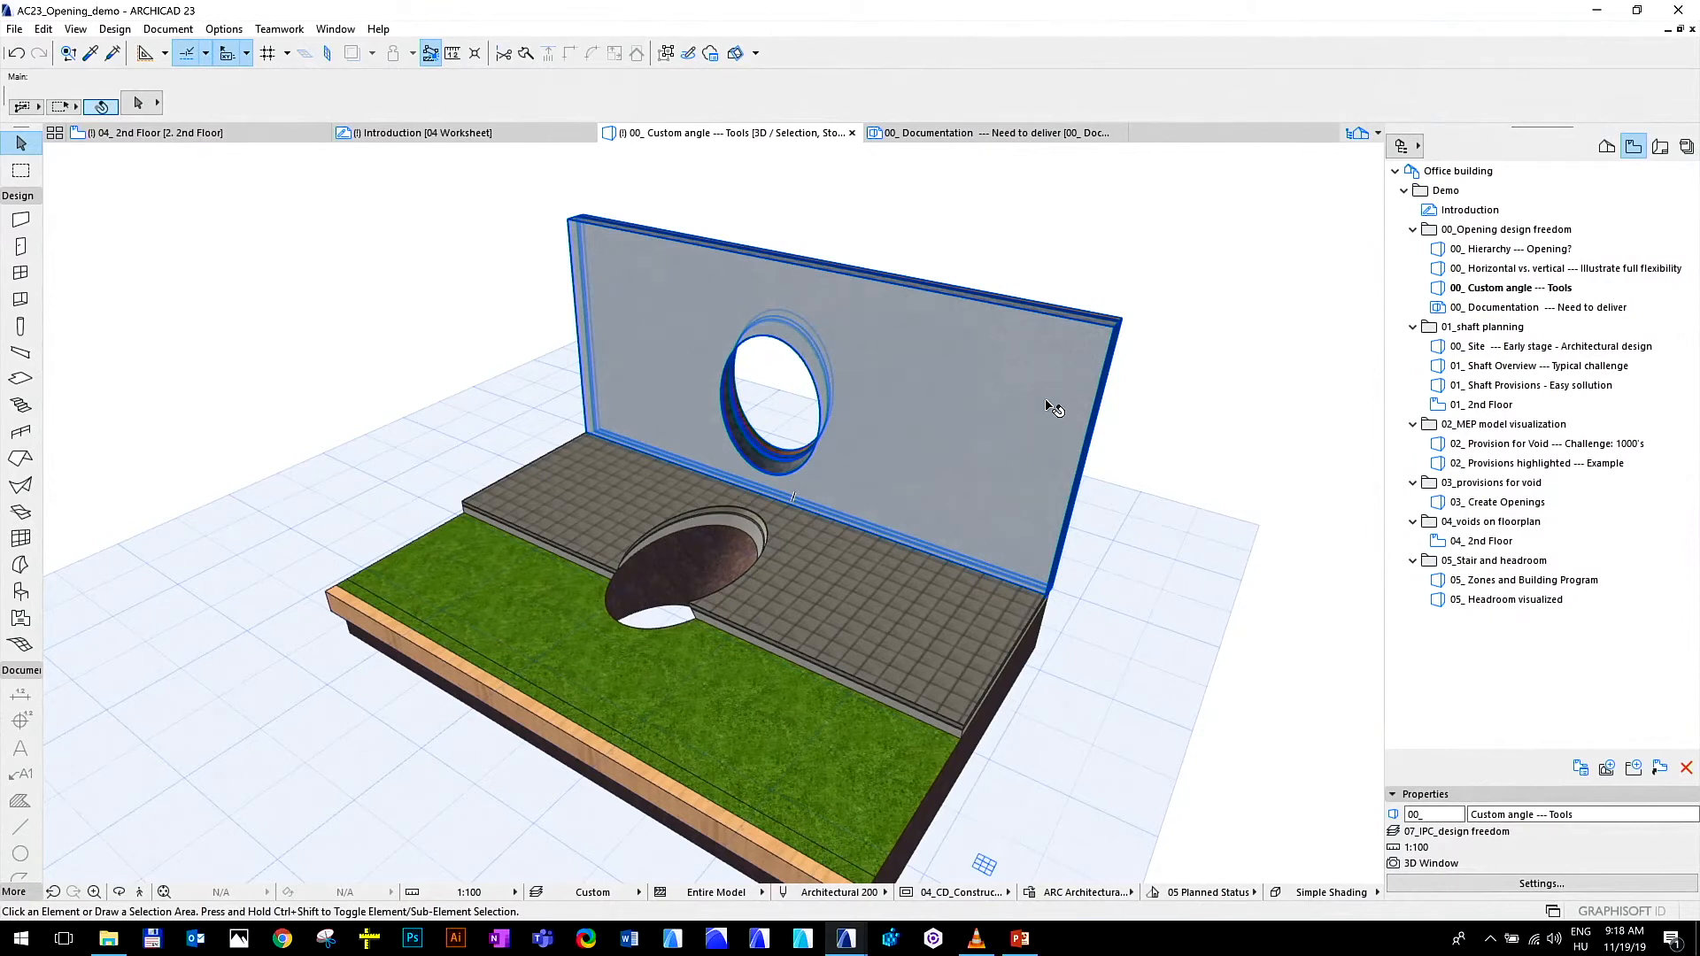
left_click(1110, 397)
left_click(1505, 291)
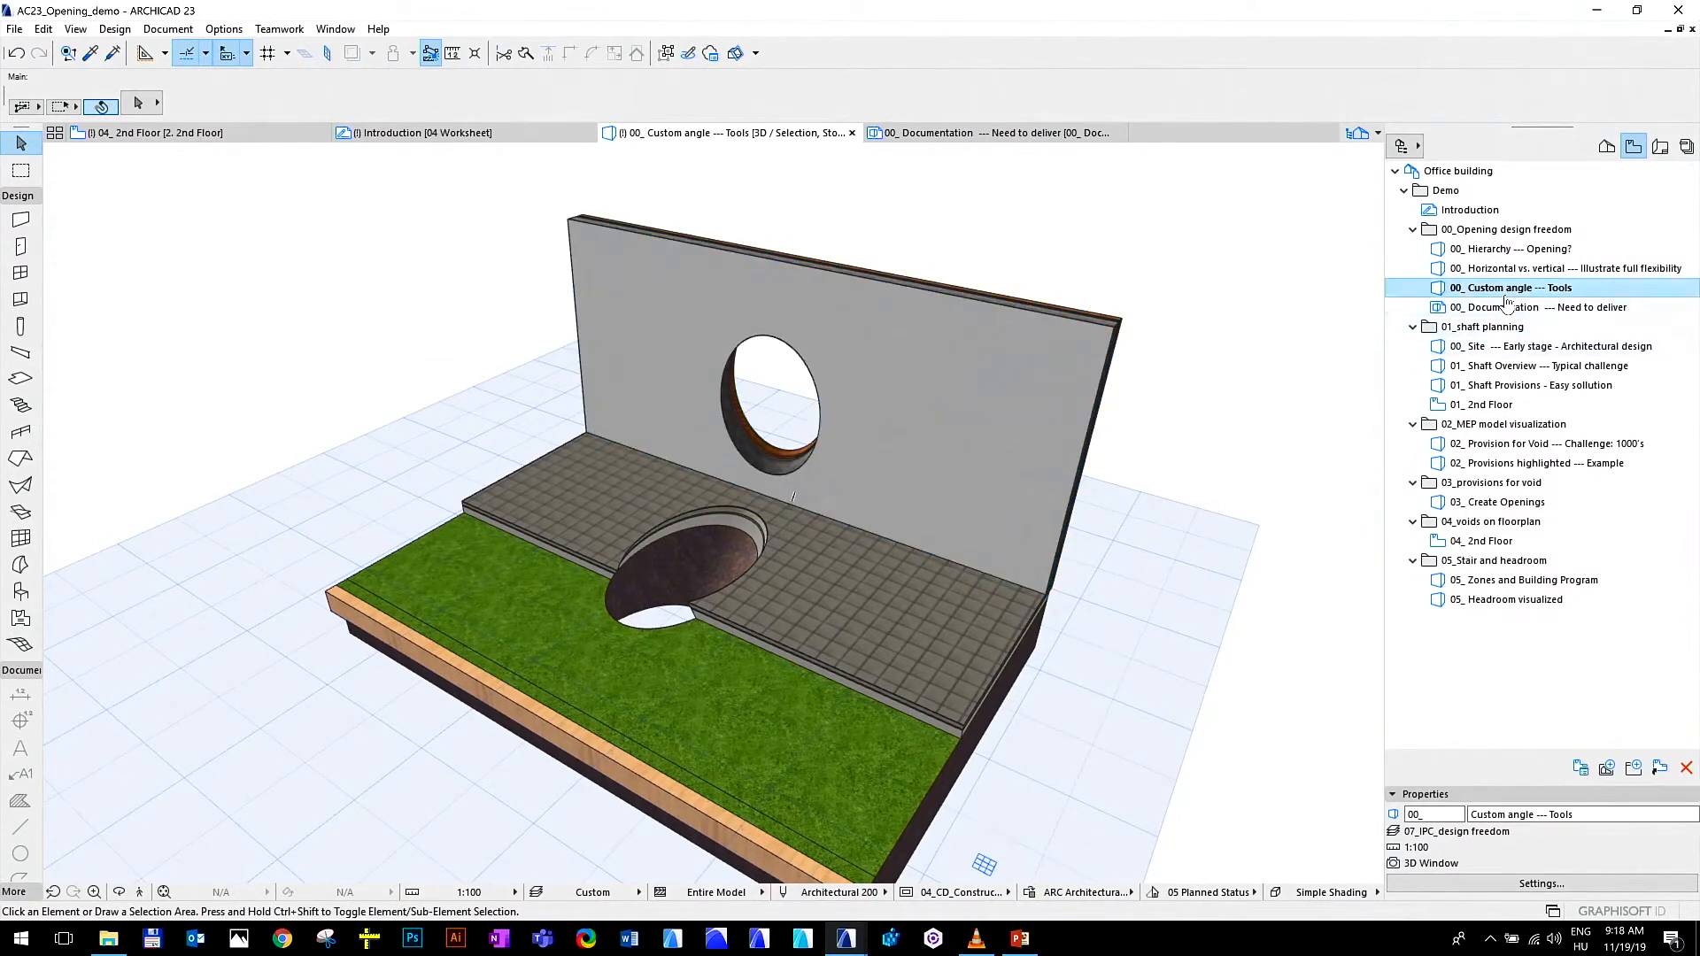
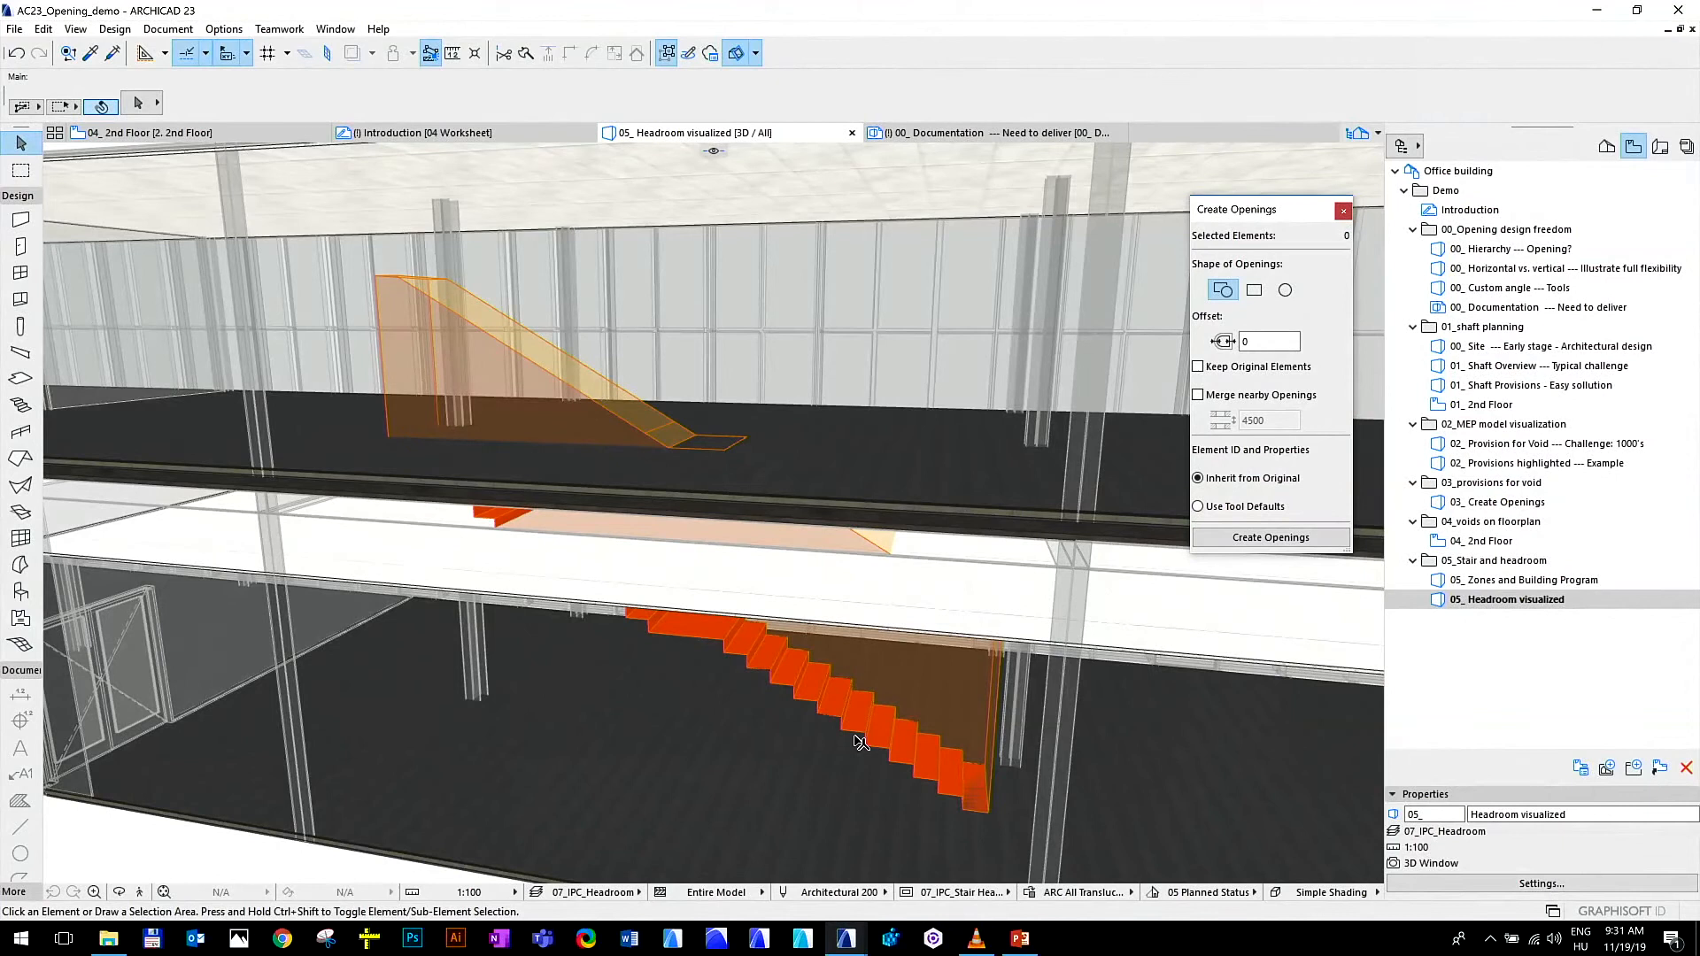
Create an opening from the orange stair with its headroom, using zero offset, Keep Original Elements enabled and Inherit from Original
left_click(868, 711)
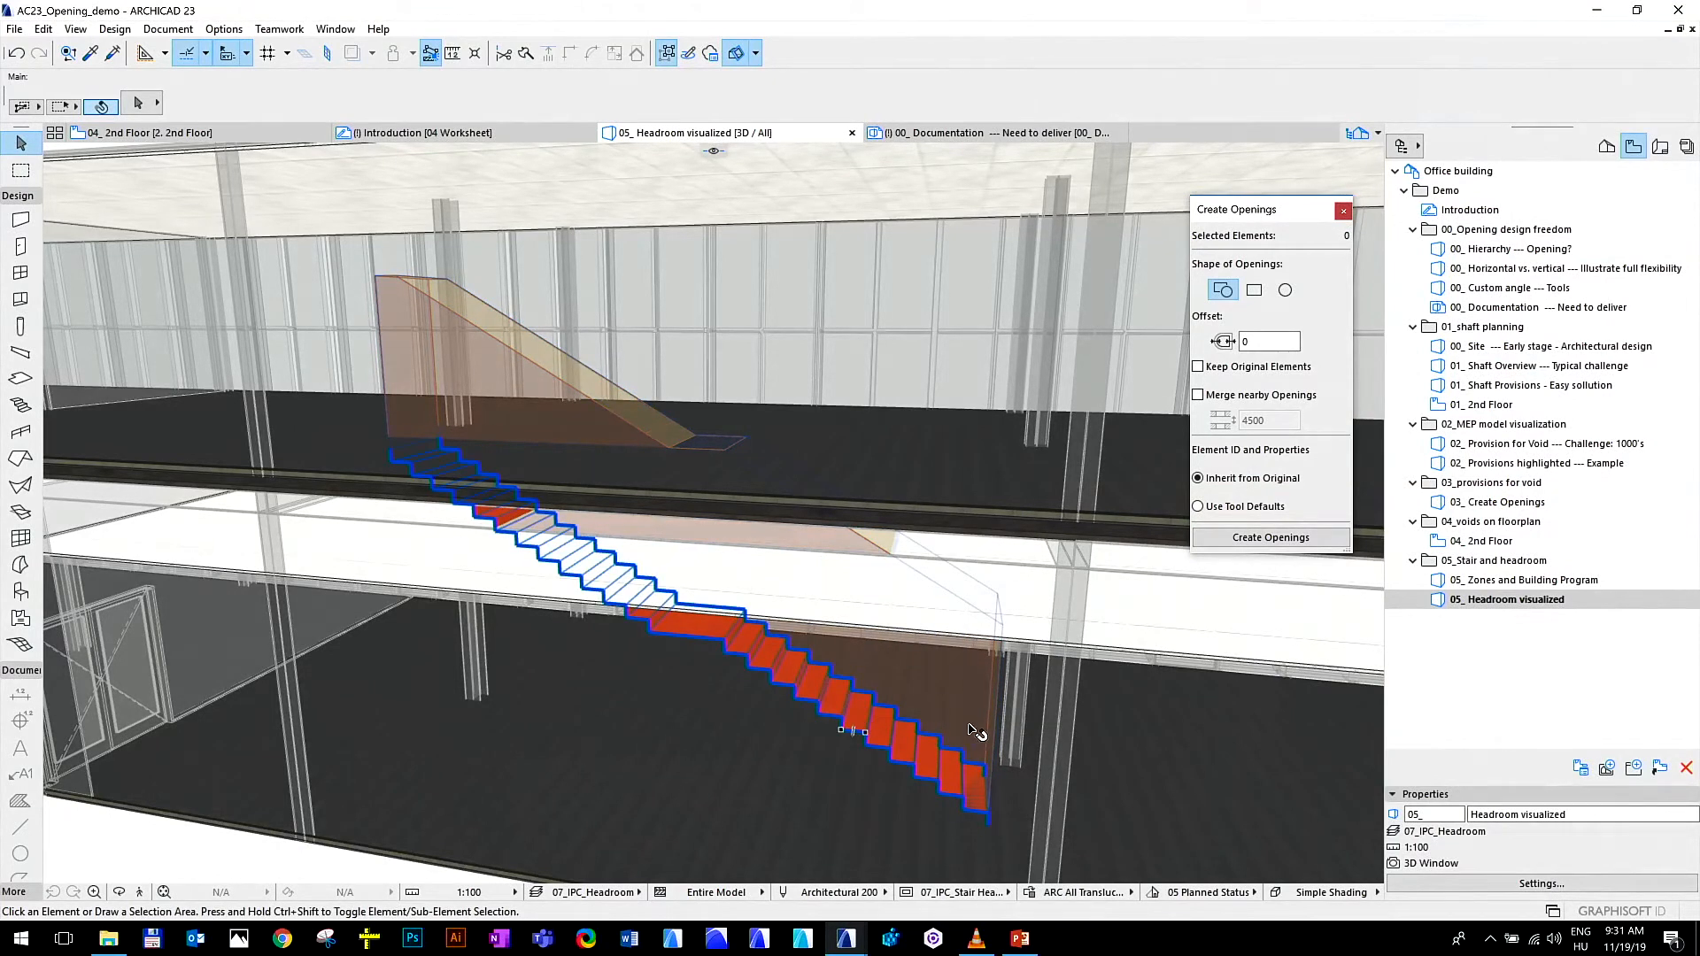
left_click(857, 700)
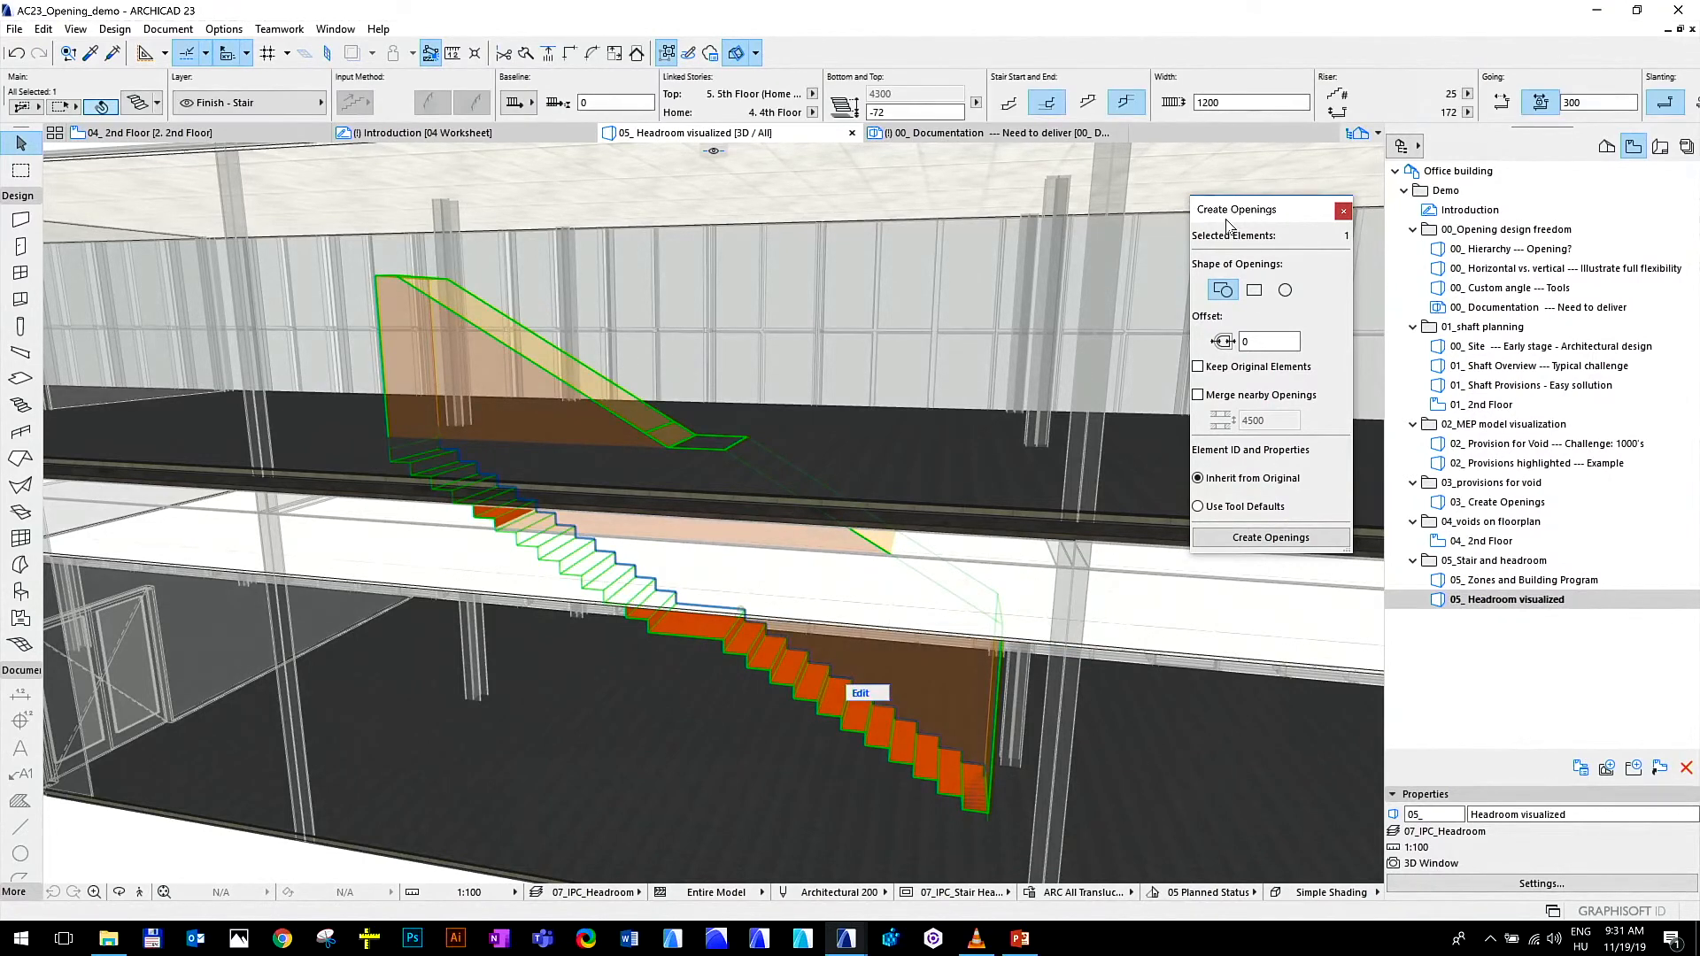
left_click_drag(1235, 216, 1231, 216)
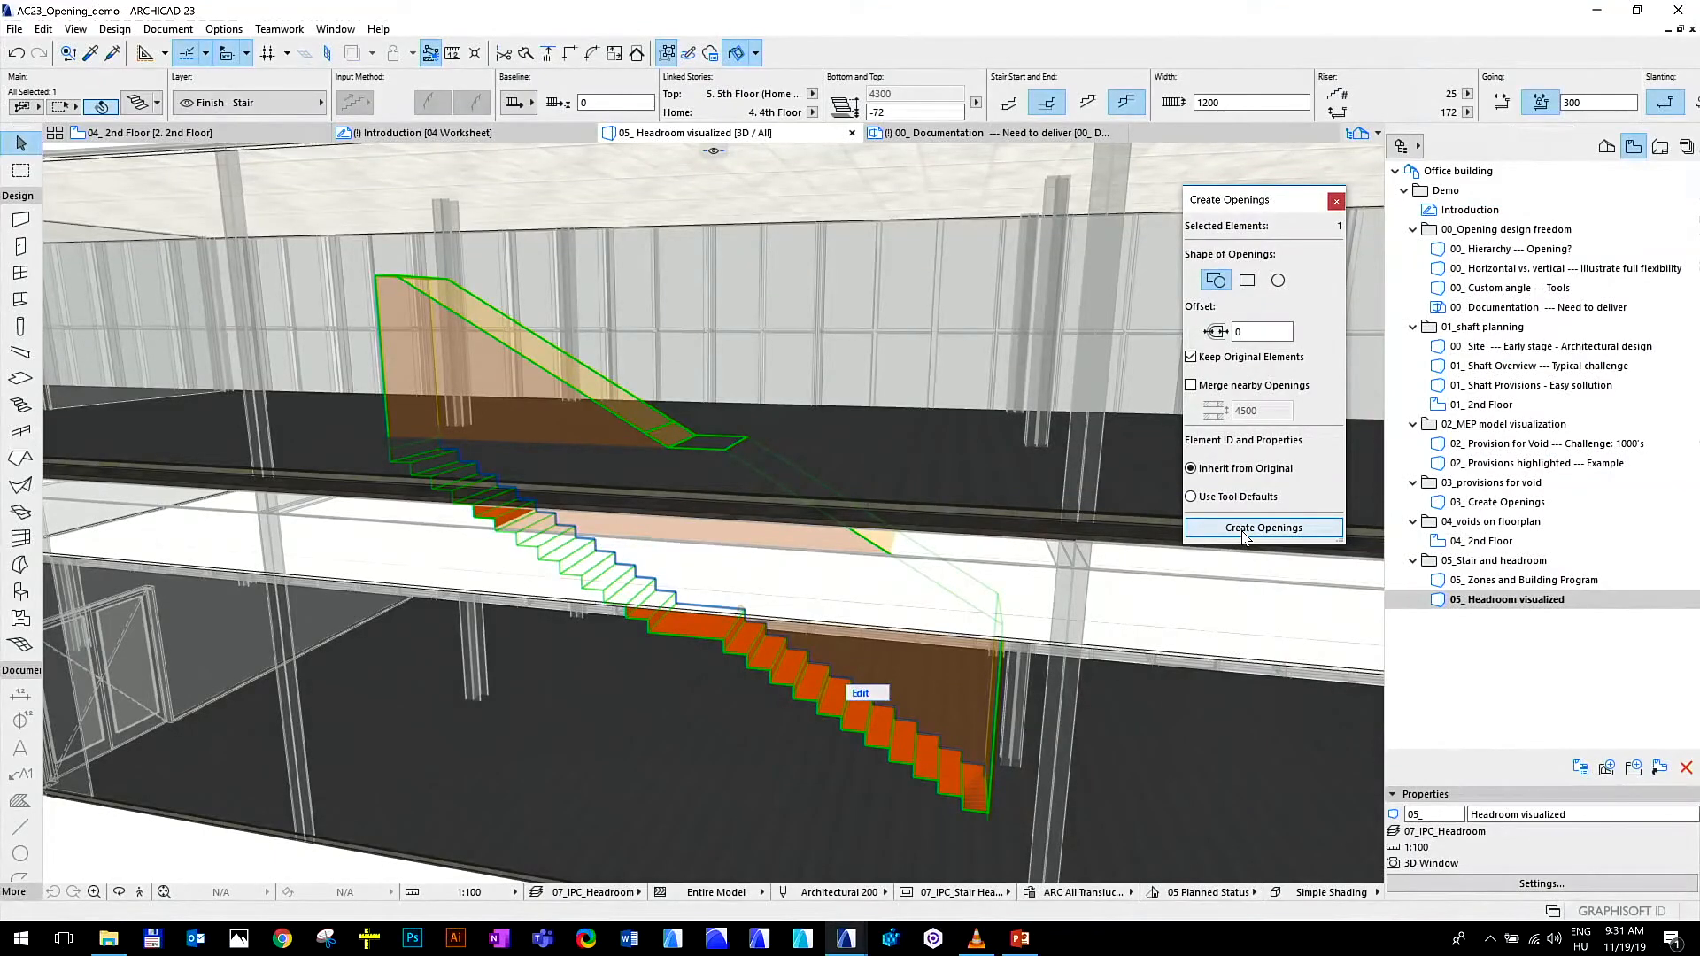
left_click(1244, 529)
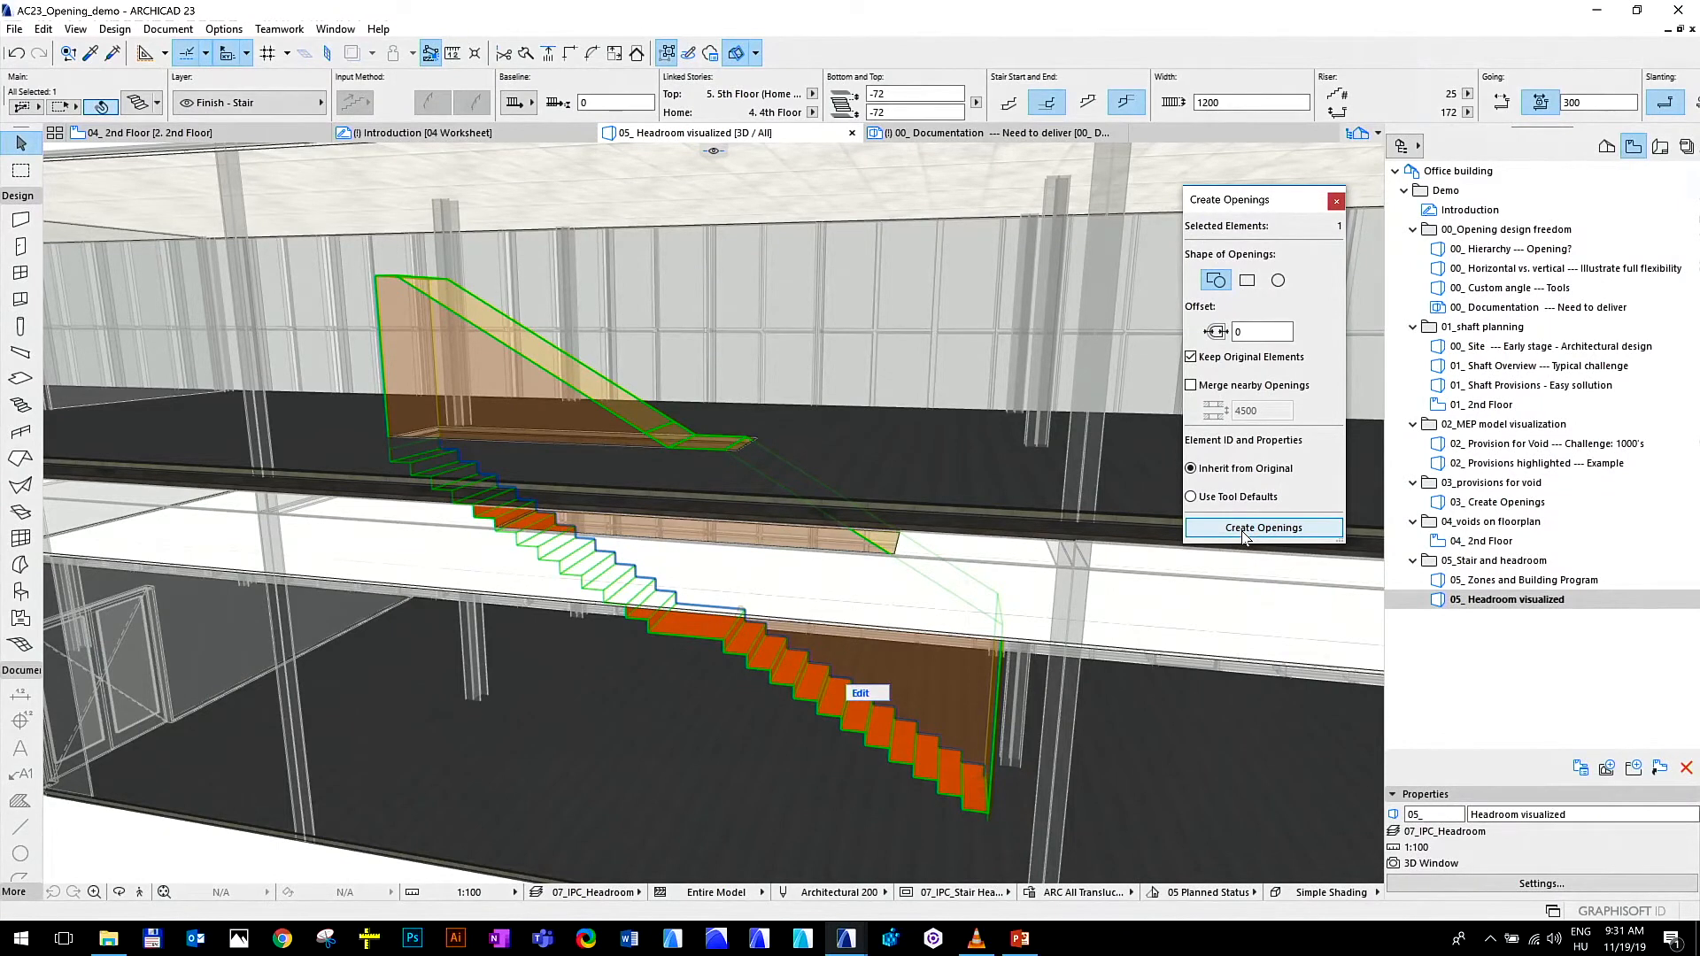
left_click(1335, 202)
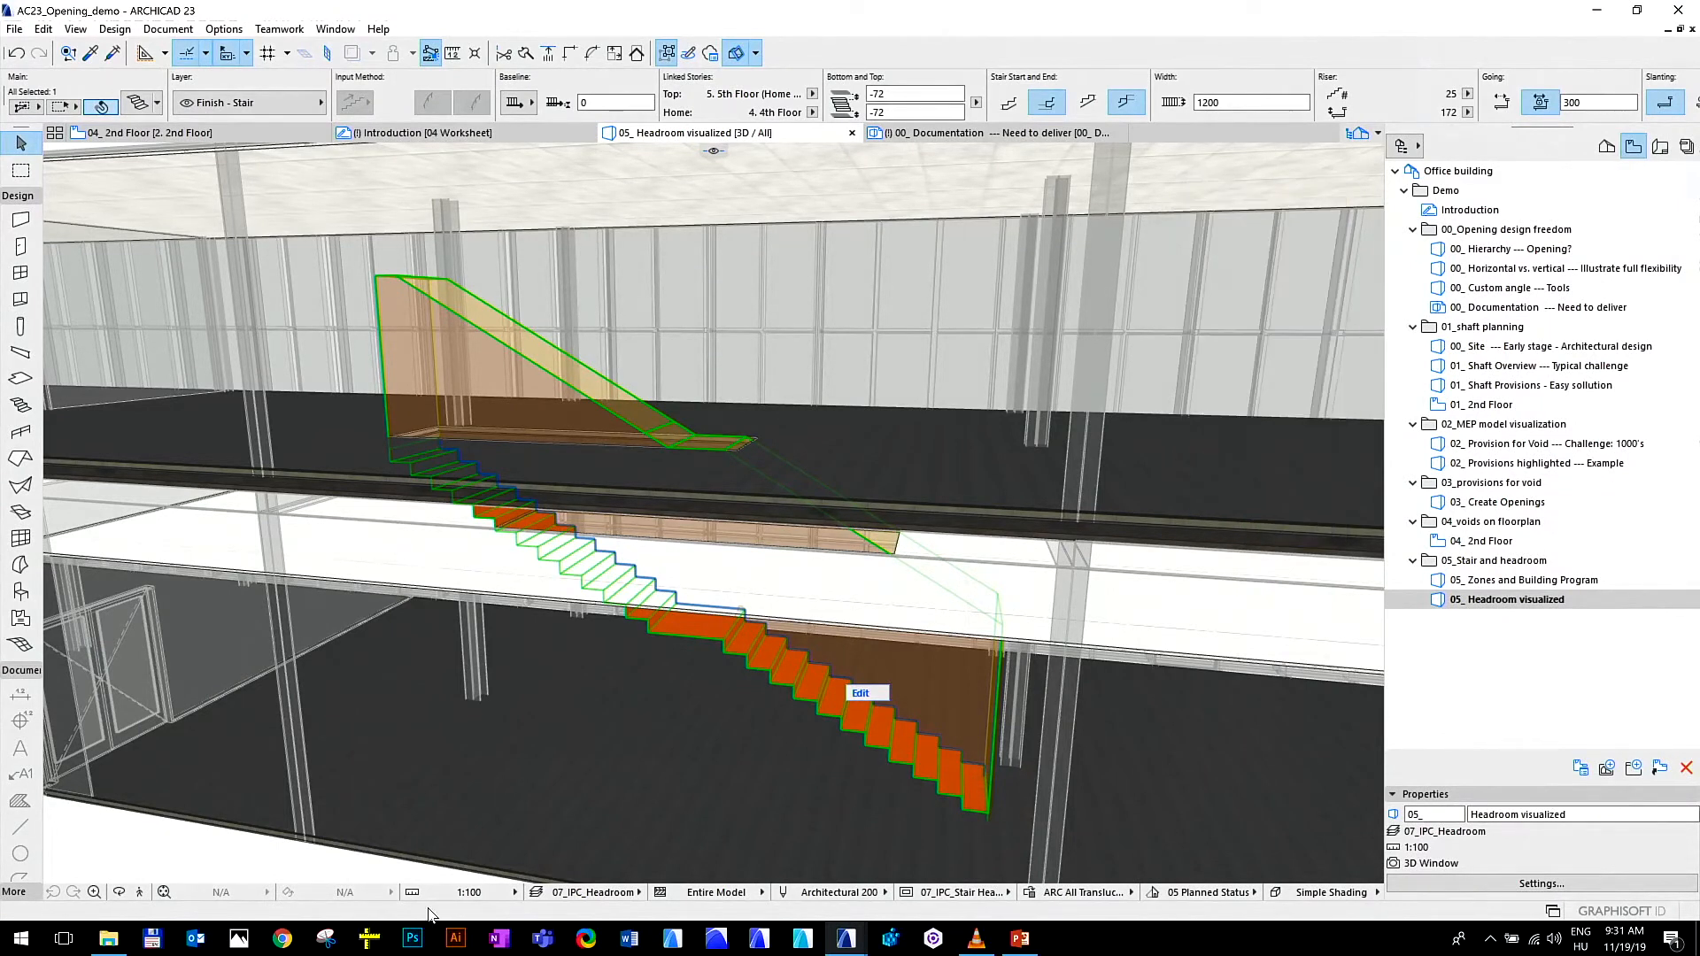
Examine the stair opening through the slabs, flying over it from above and then viewing the stair and its headroom side-on
left_click(146, 891)
key("Return")
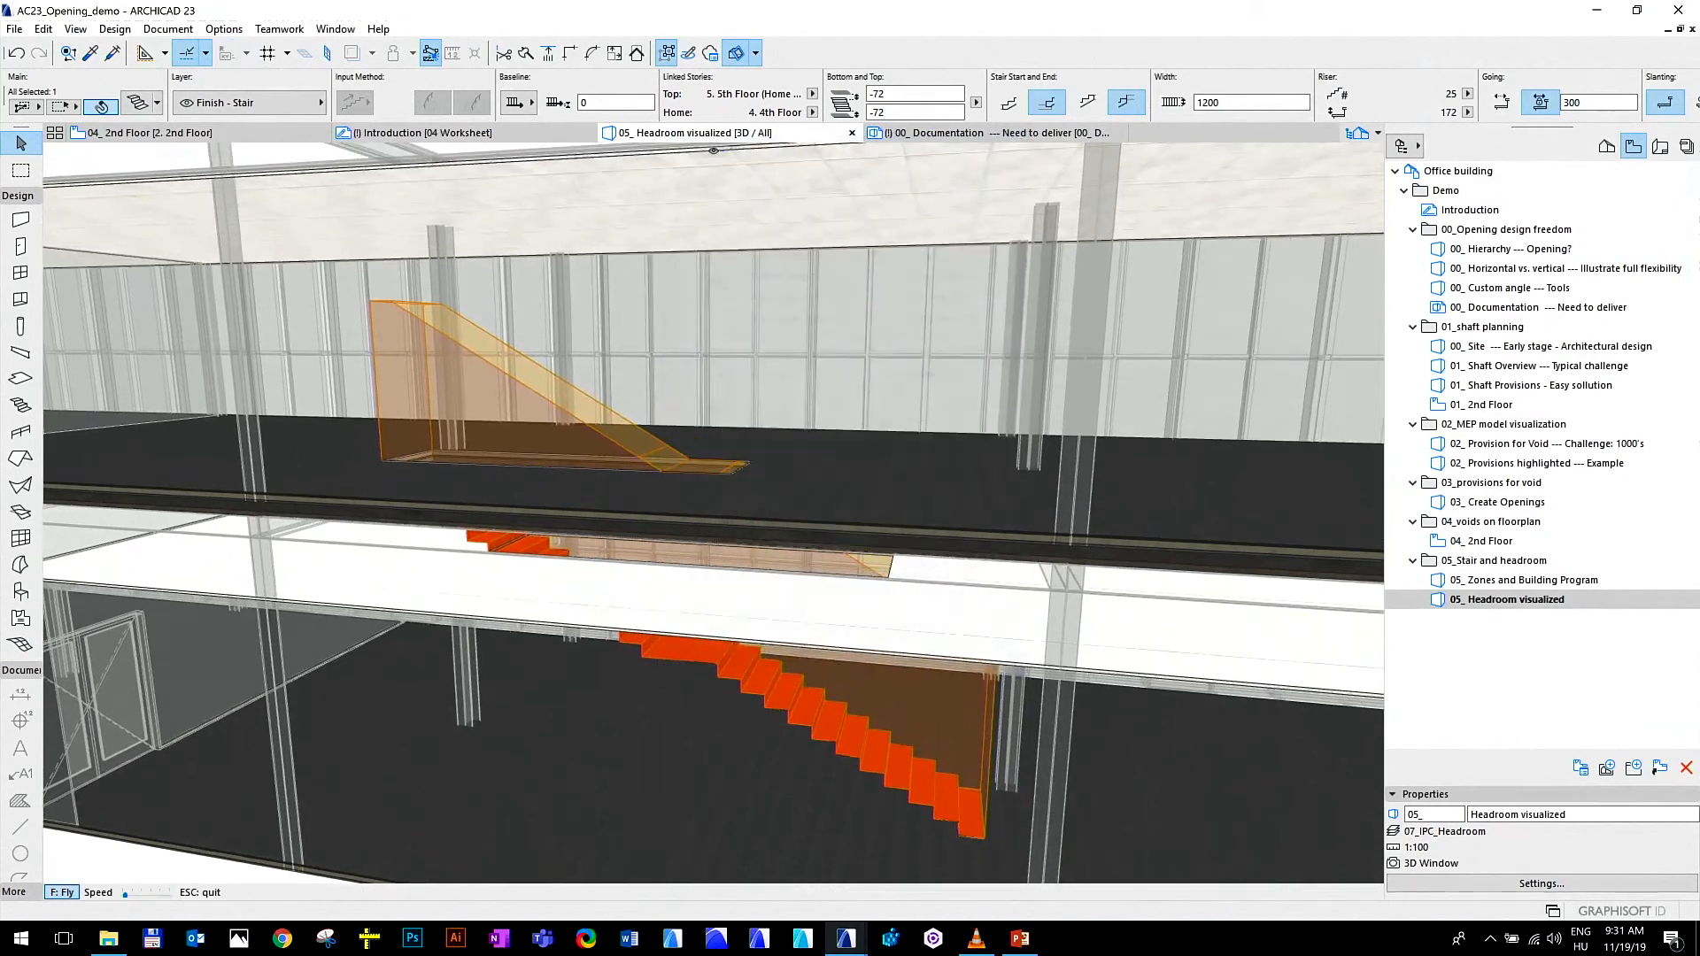
key("Up")
key("Page_Up")
key("Left")
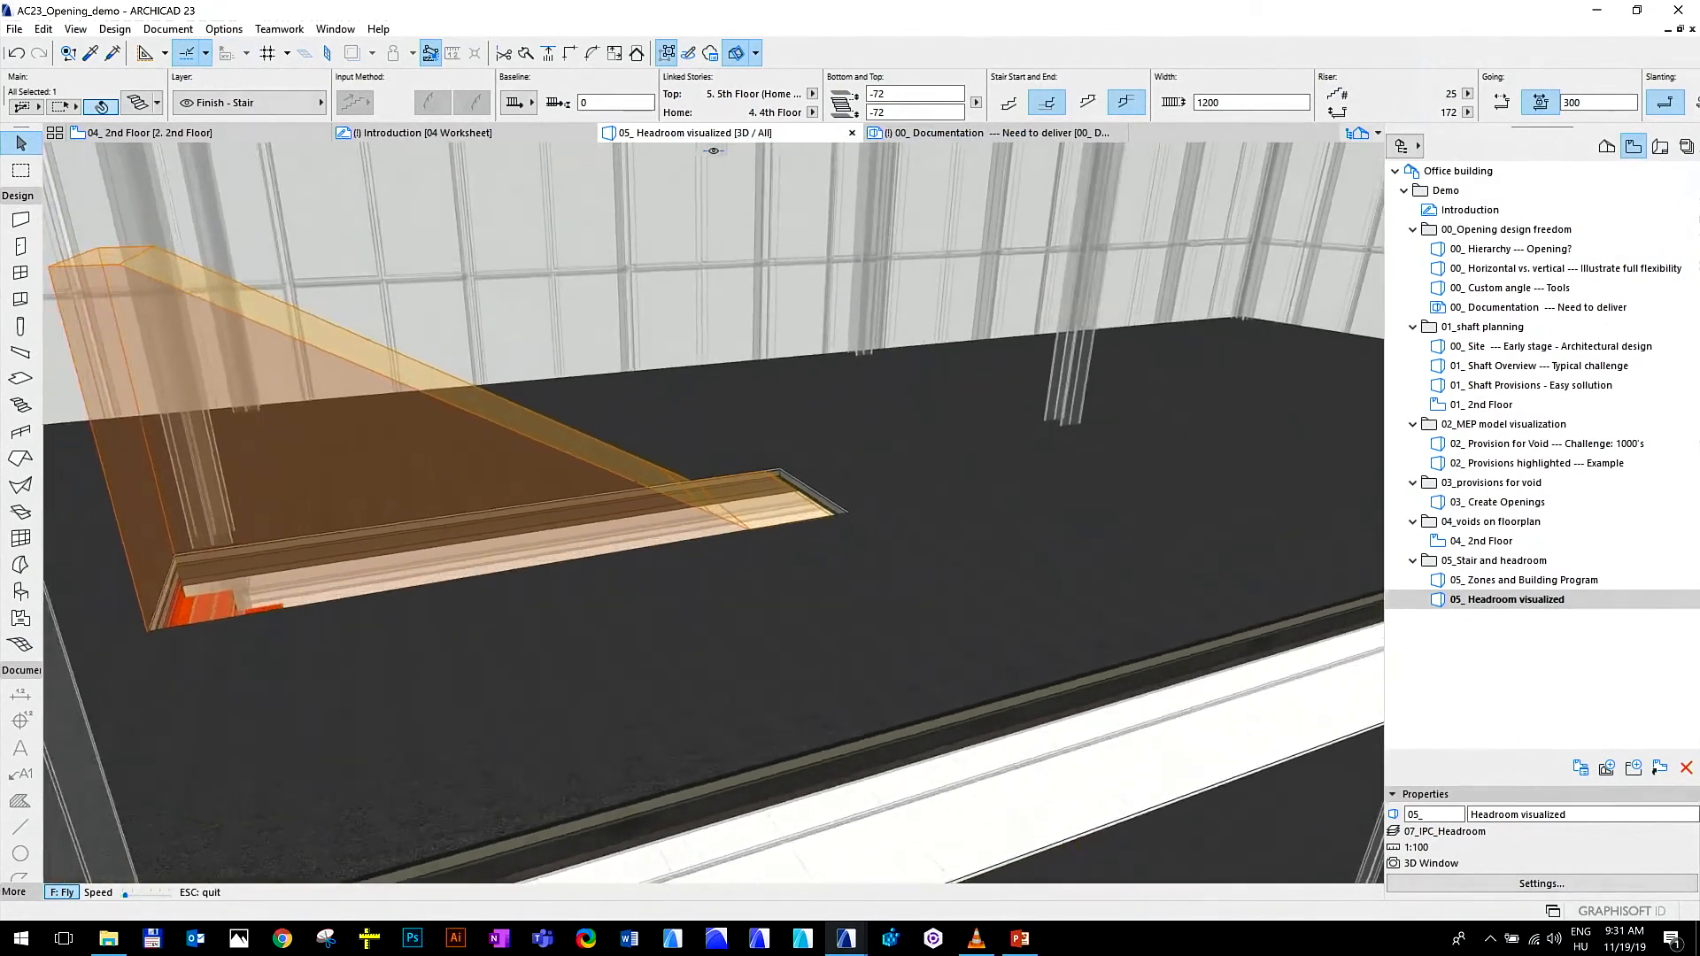
key("Left")
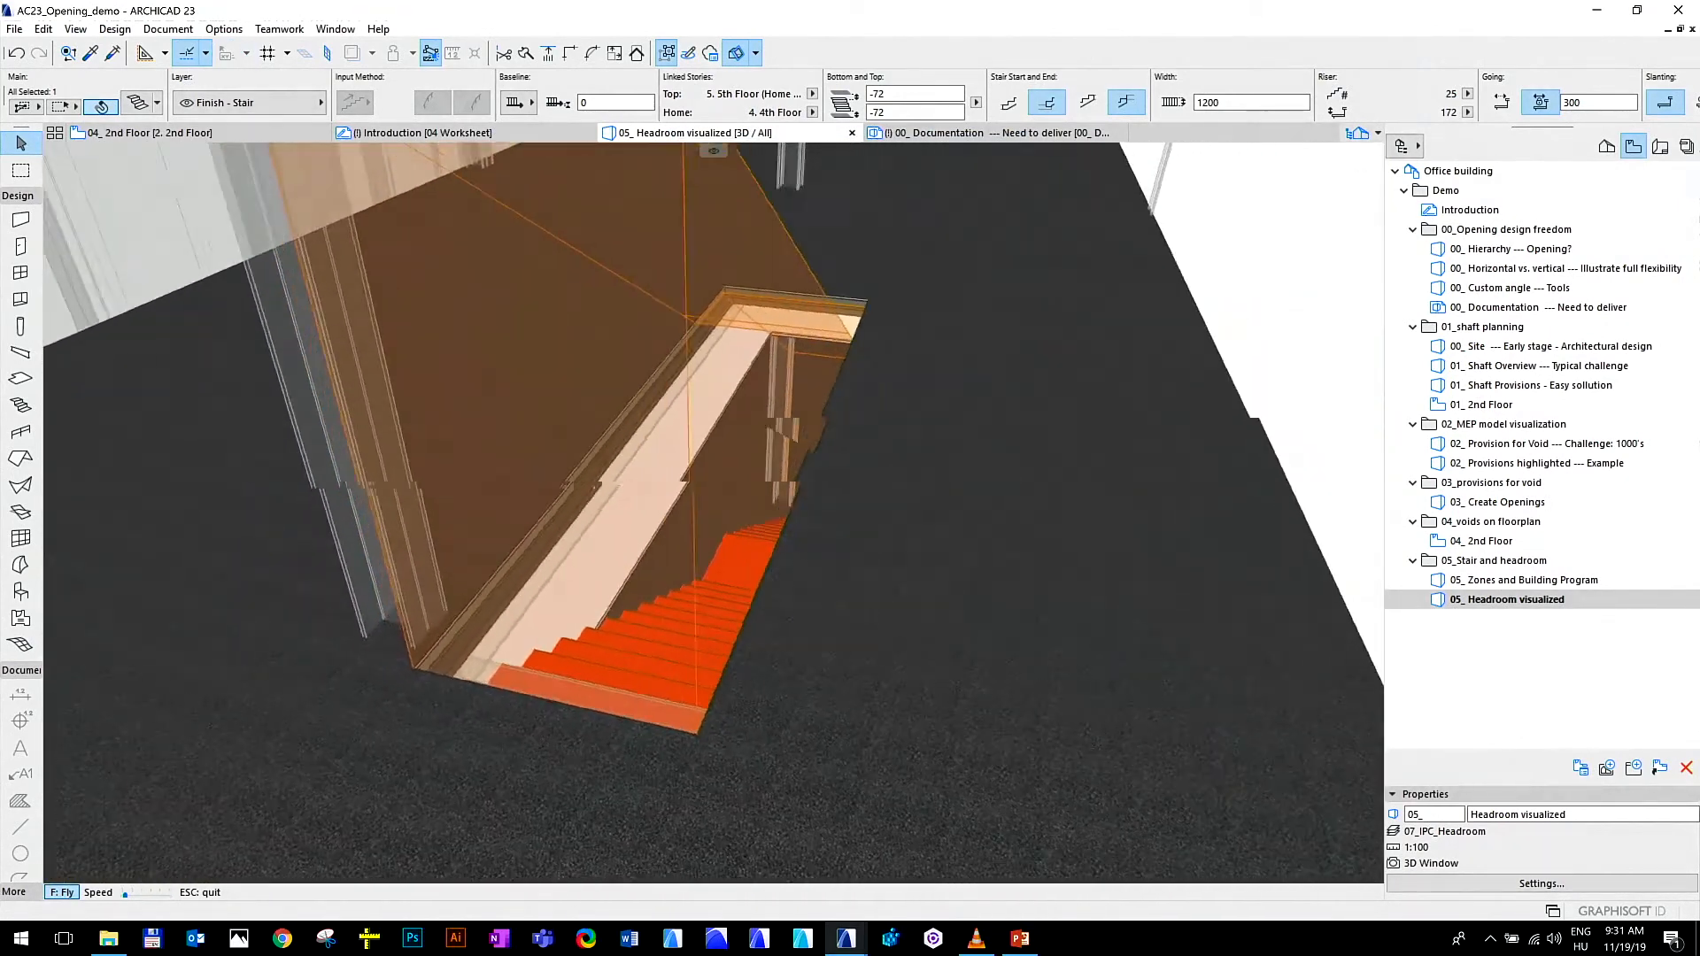
key("Right")
key("Right")
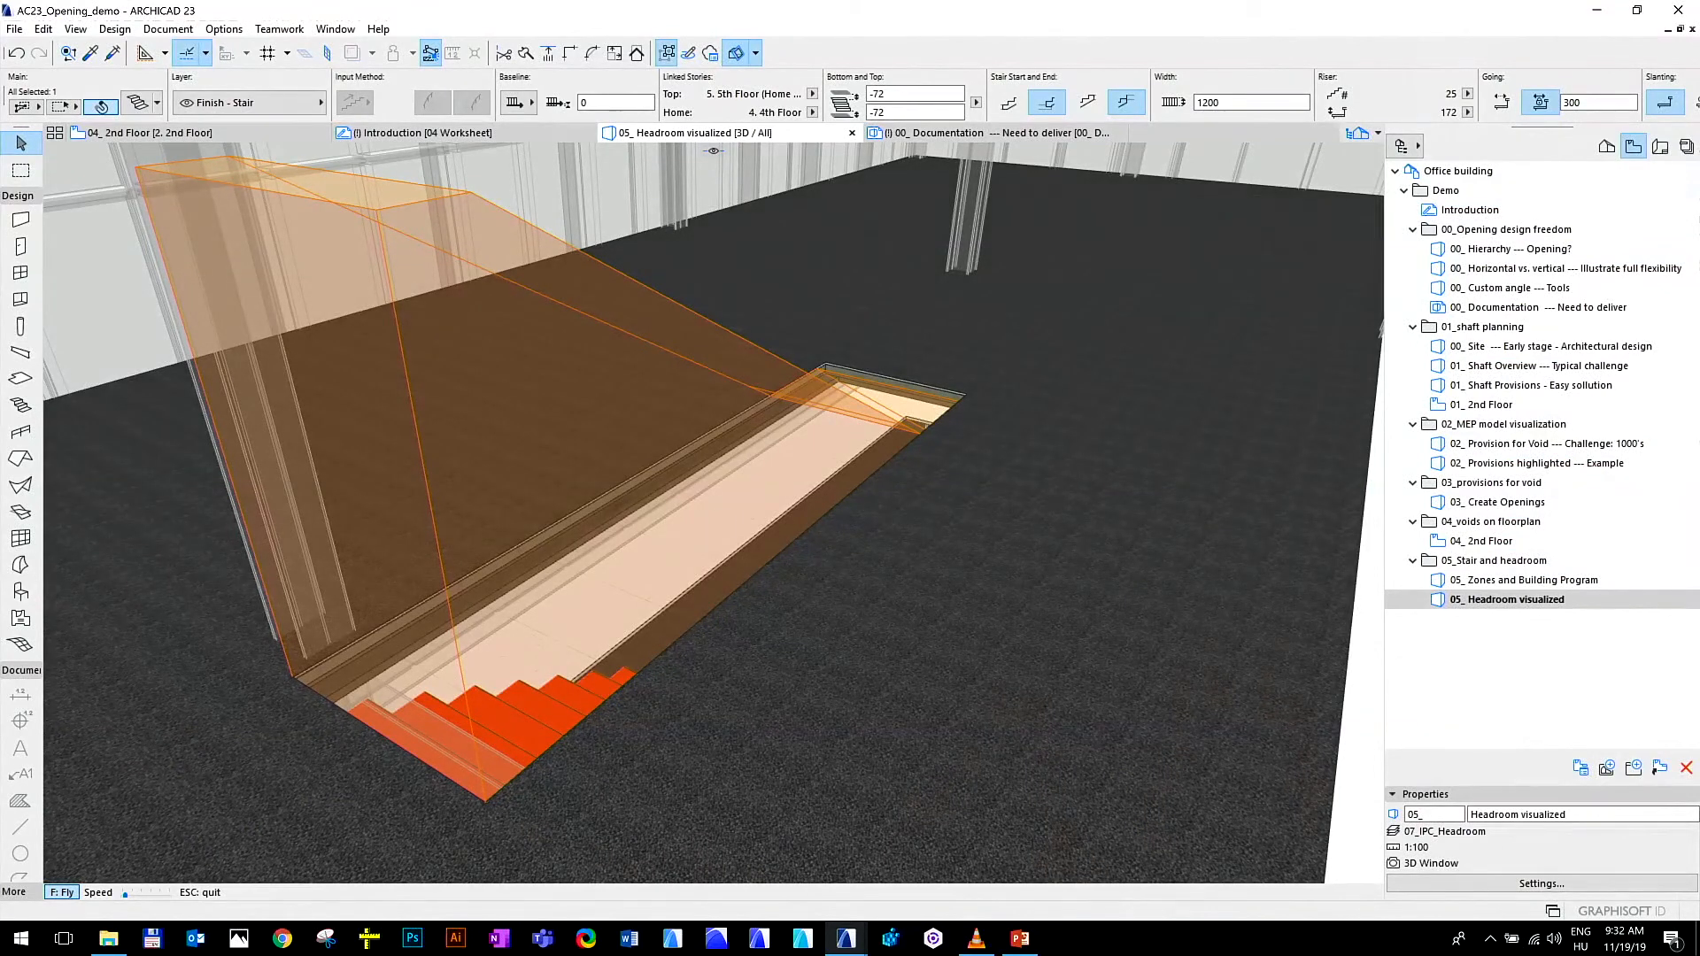
key("Escape")
middle_click_drag(819, 689, 626, 517, "shift")
middle_click_drag(790, 542, 591, 487)
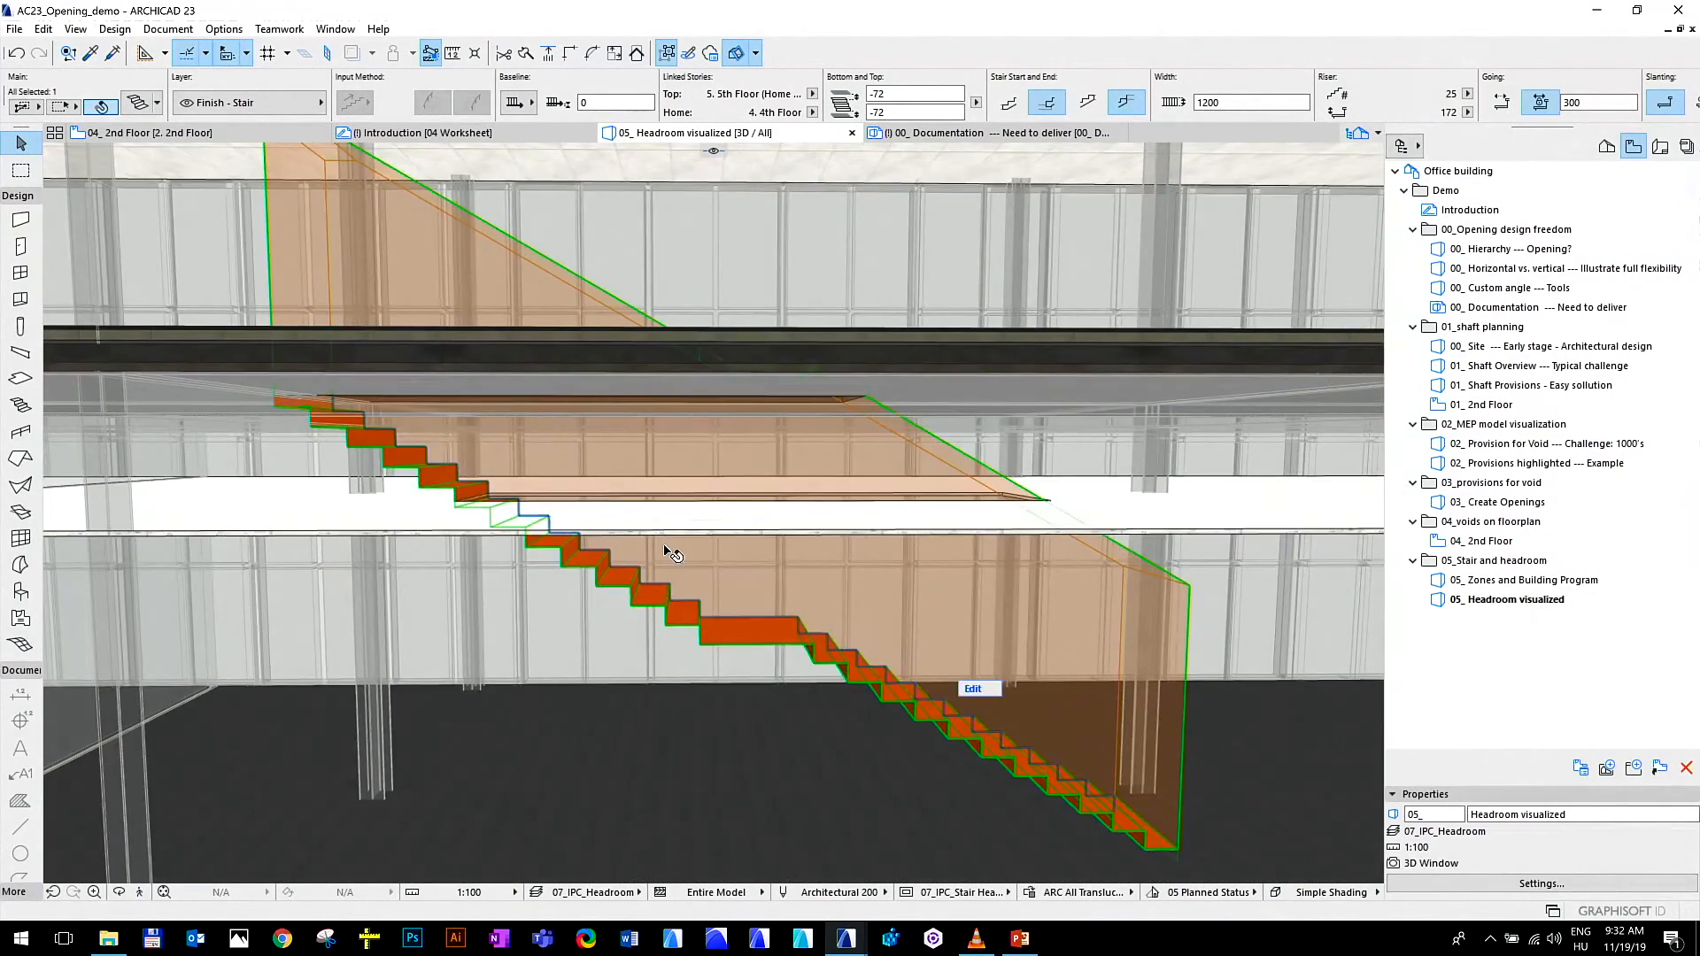
scroll(664, 545, "down", 2)
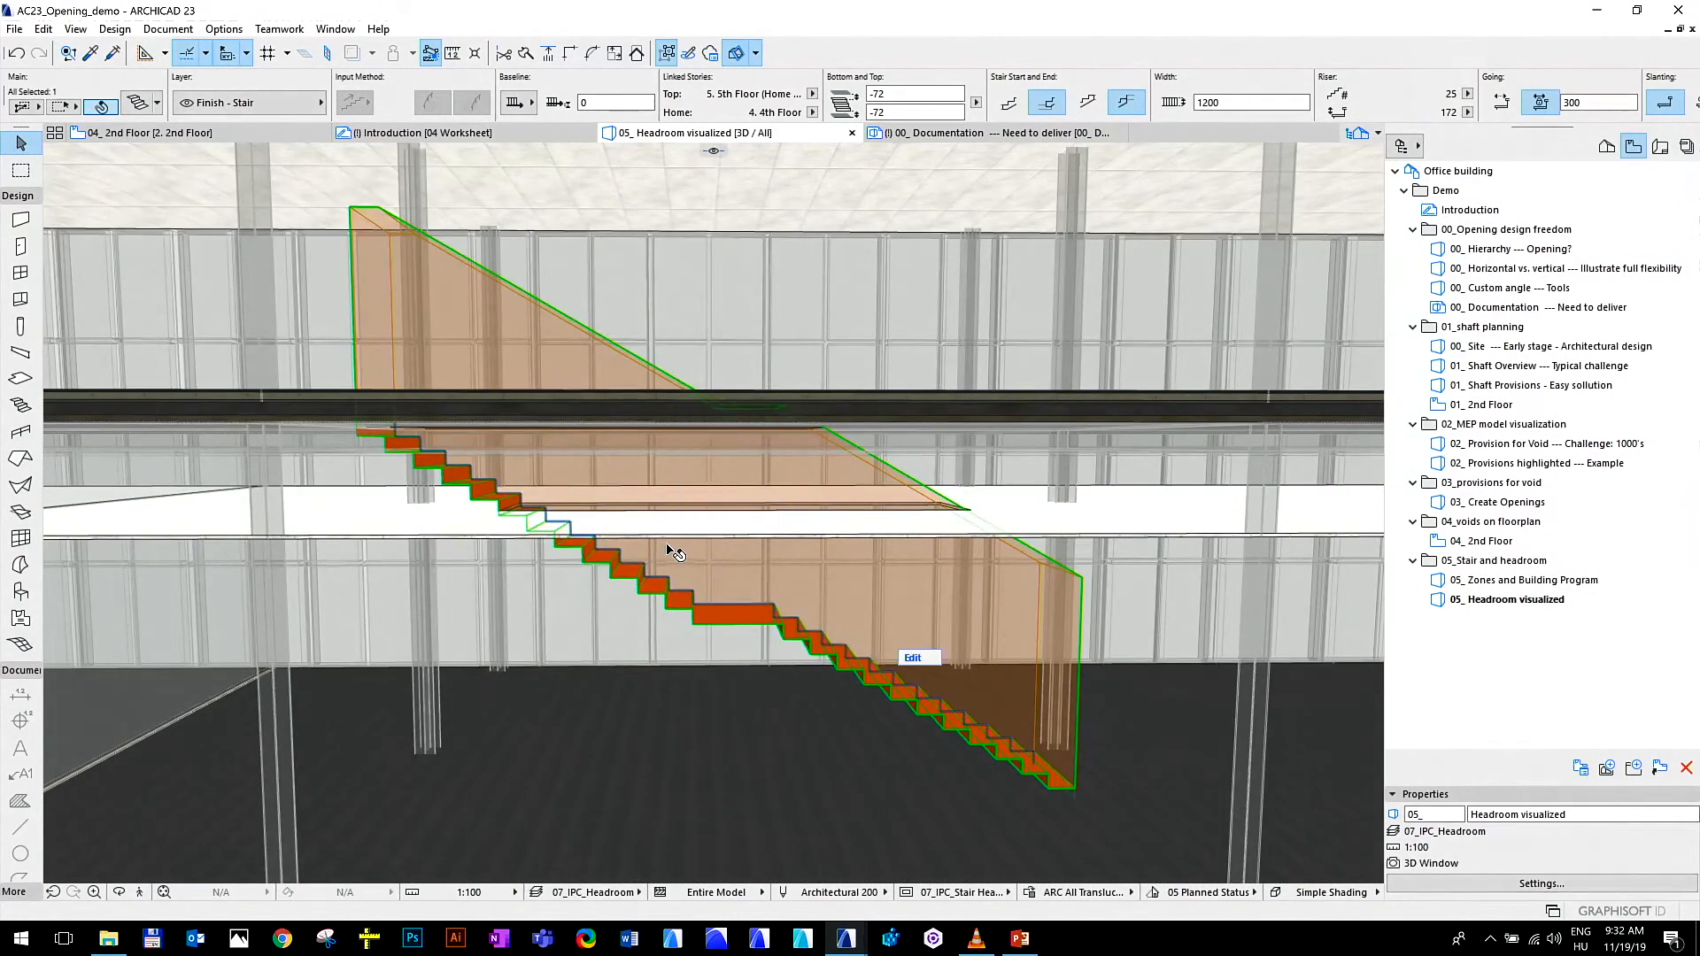